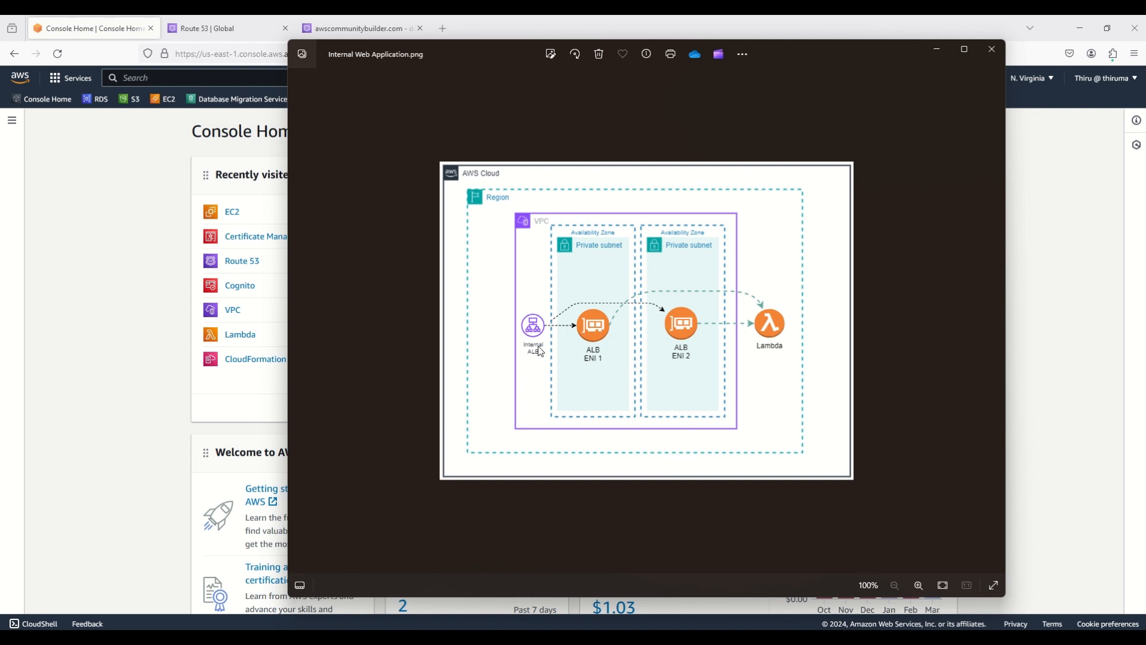
Open the VPC console in a new tab and list Your VPCs, showing the single default VPC
left_click(144, 336)
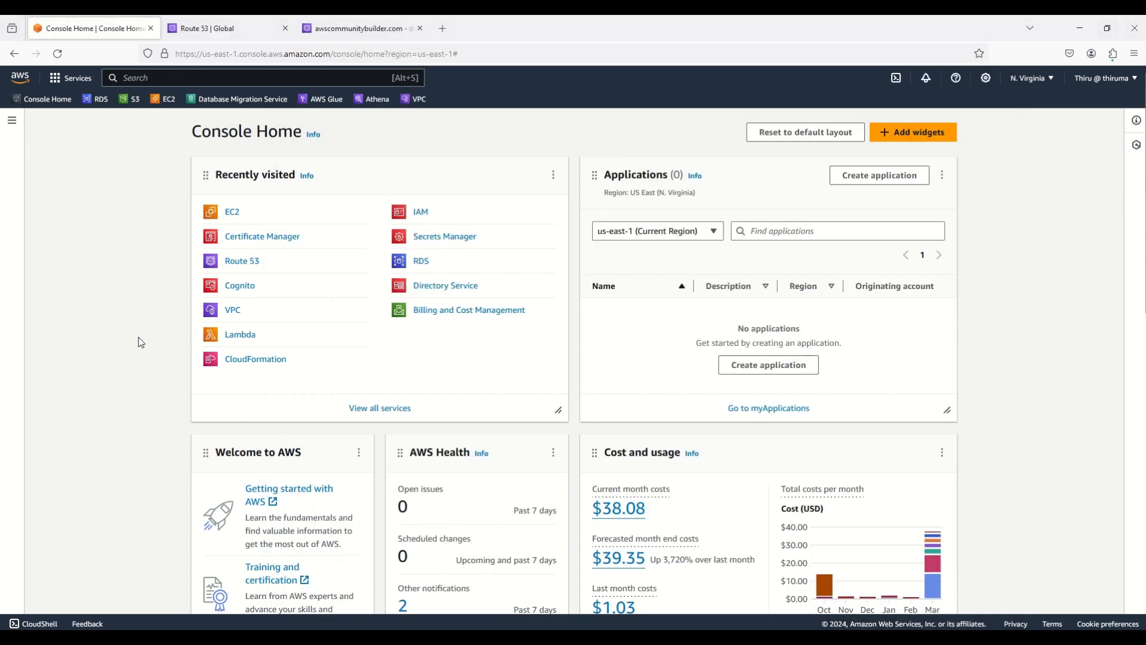
right_click(232, 310)
left_click(257, 321)
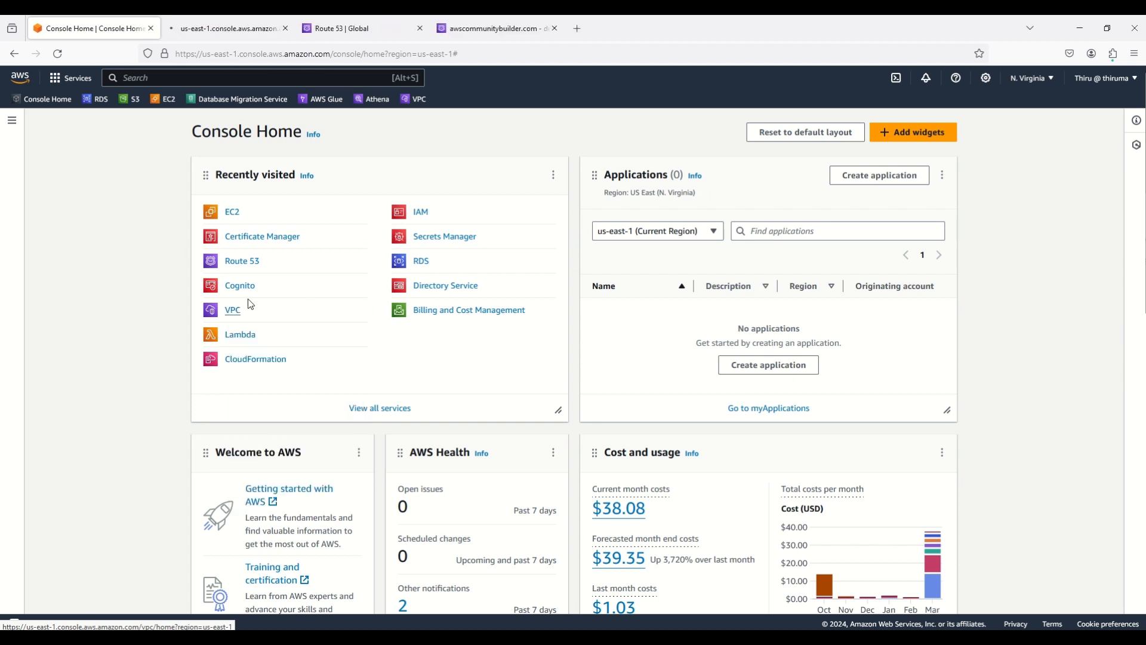
left_click(206, 31)
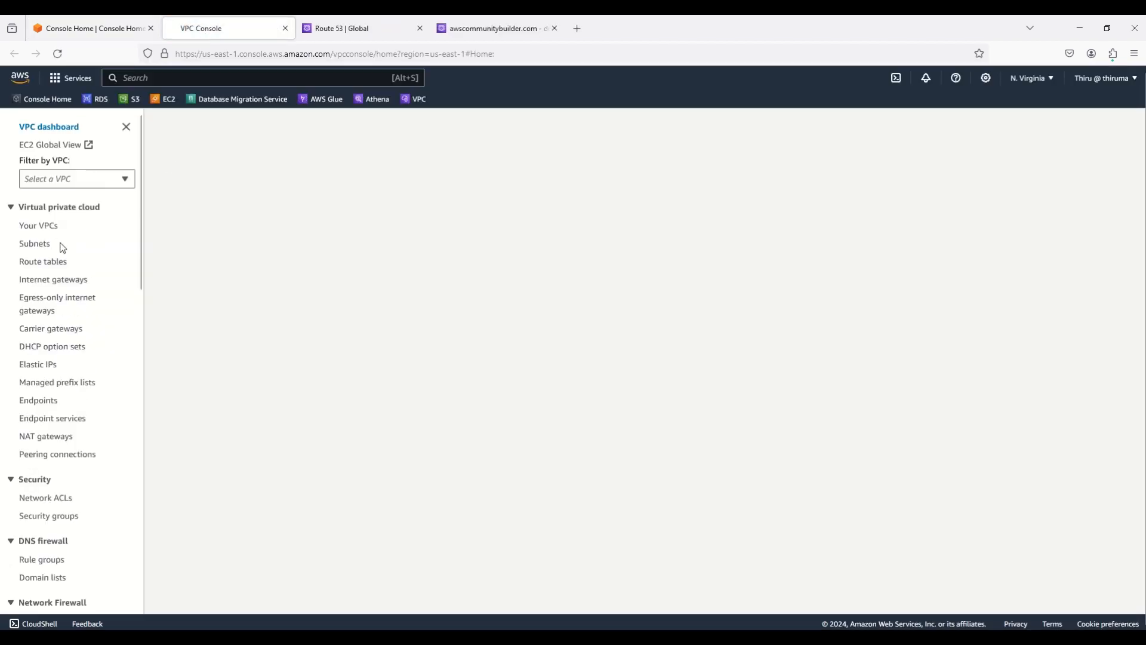
left_click(40, 227)
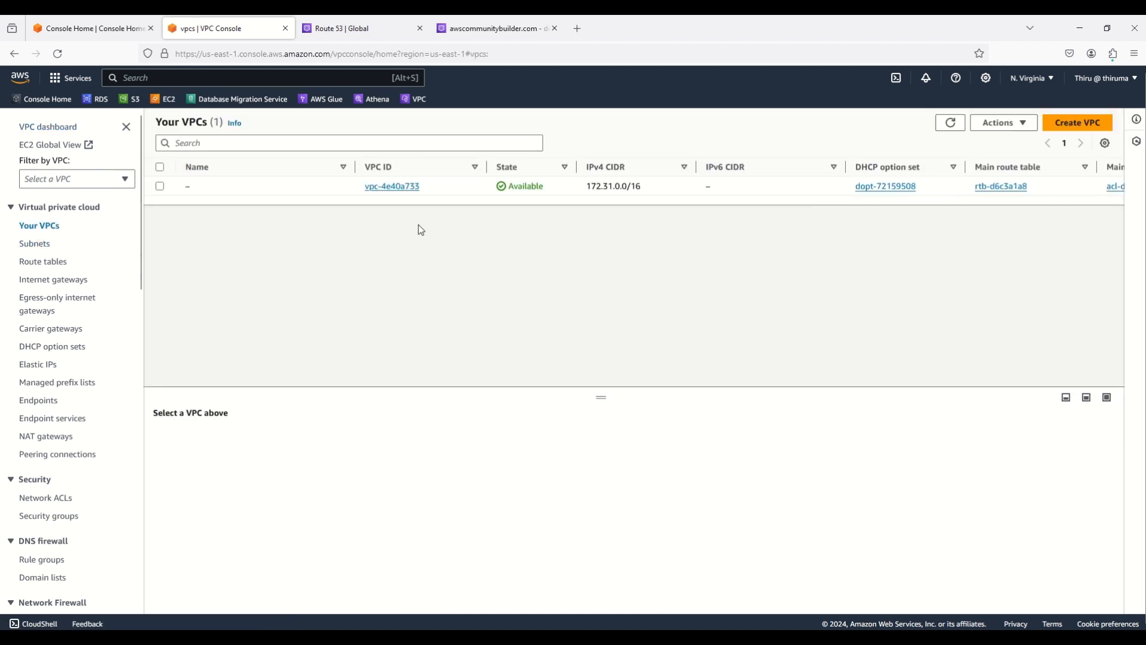
Start a 'VPC and more' VPC with the name tag VerifiedAccessDemo
left_click(1069, 130)
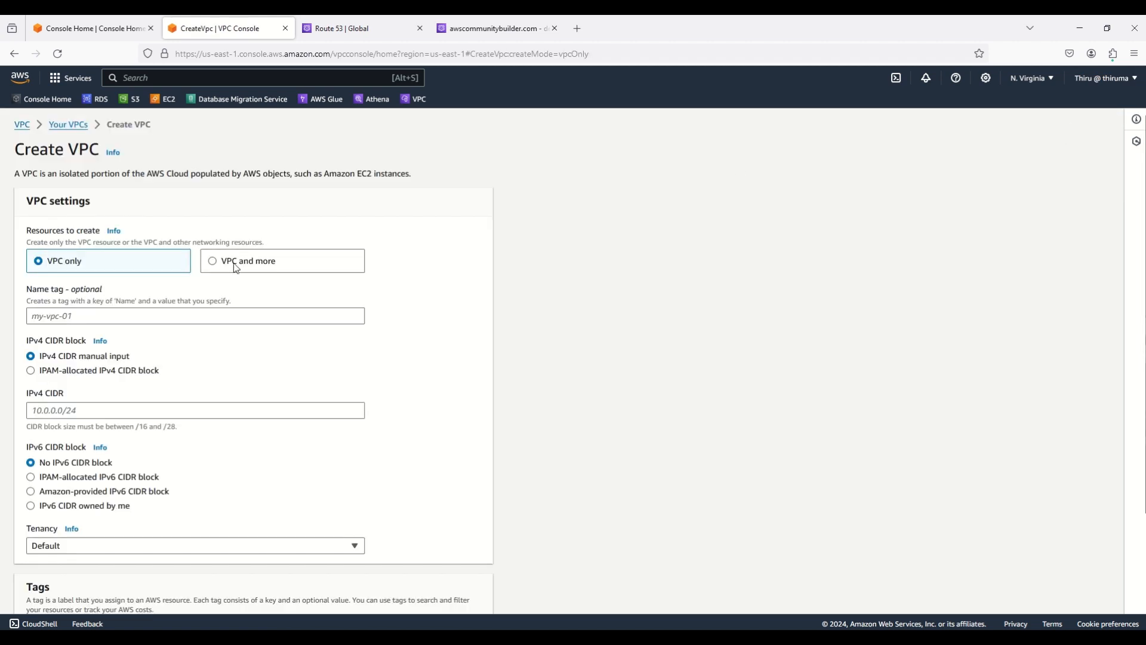
left_click(216, 264)
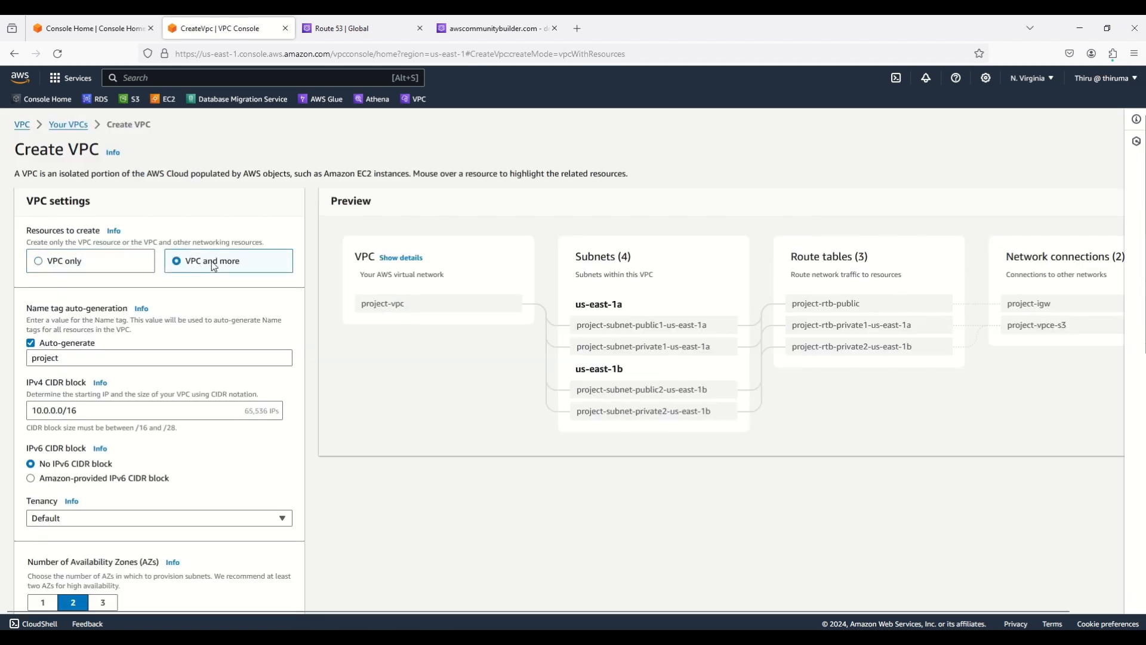
double_click(71, 357)
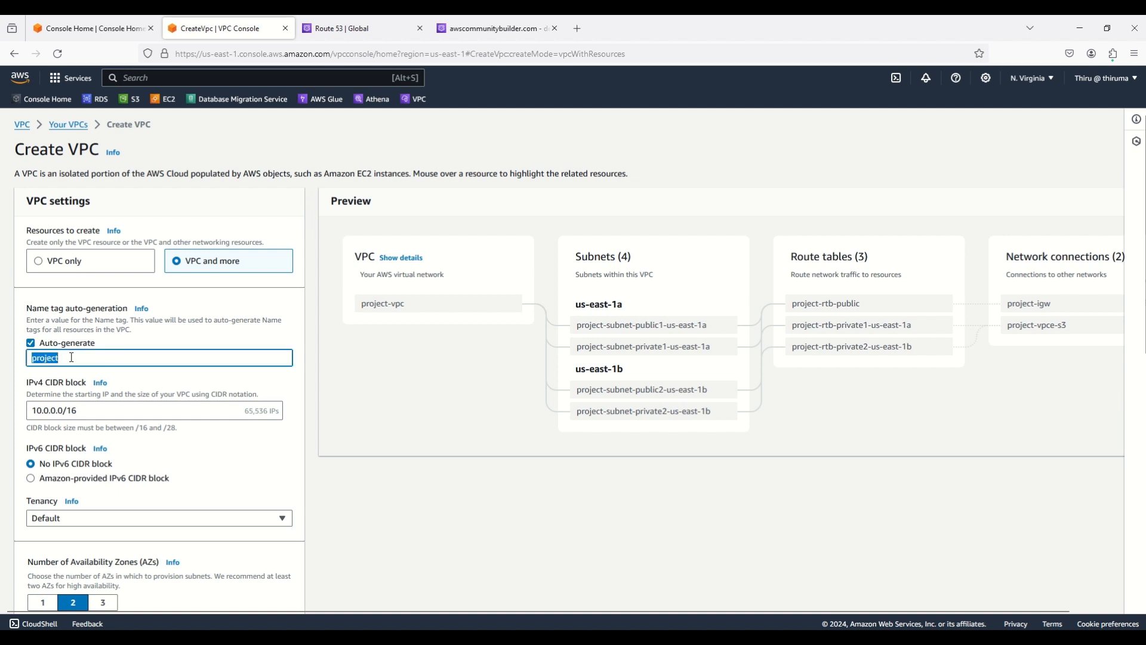
type("Ver")
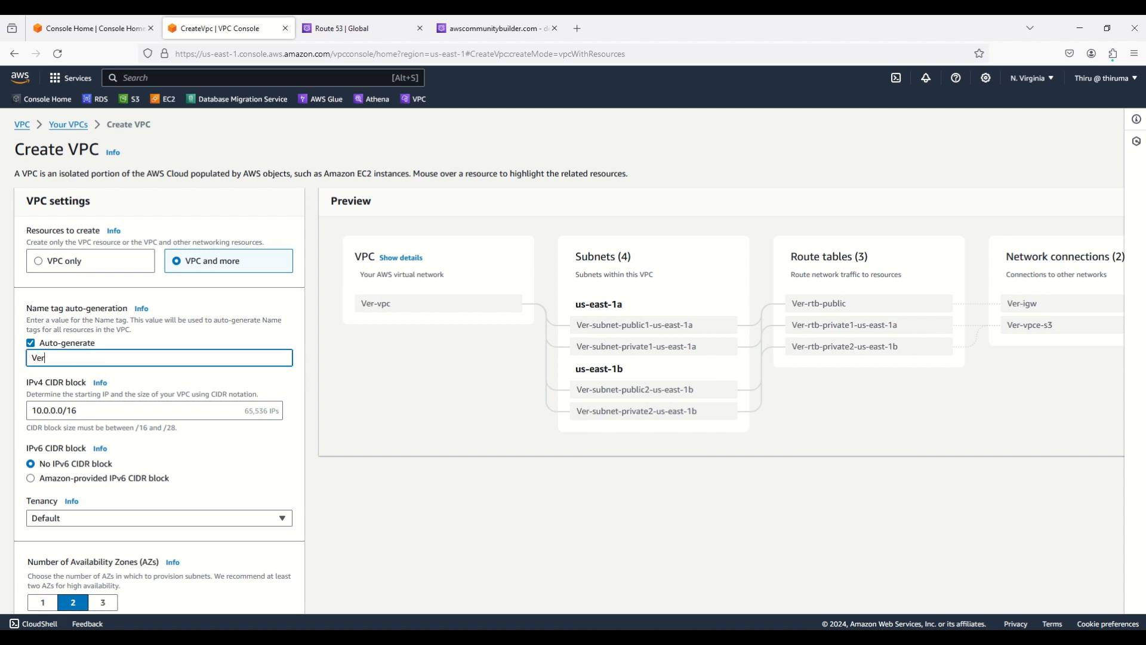
type("ifiedAc")
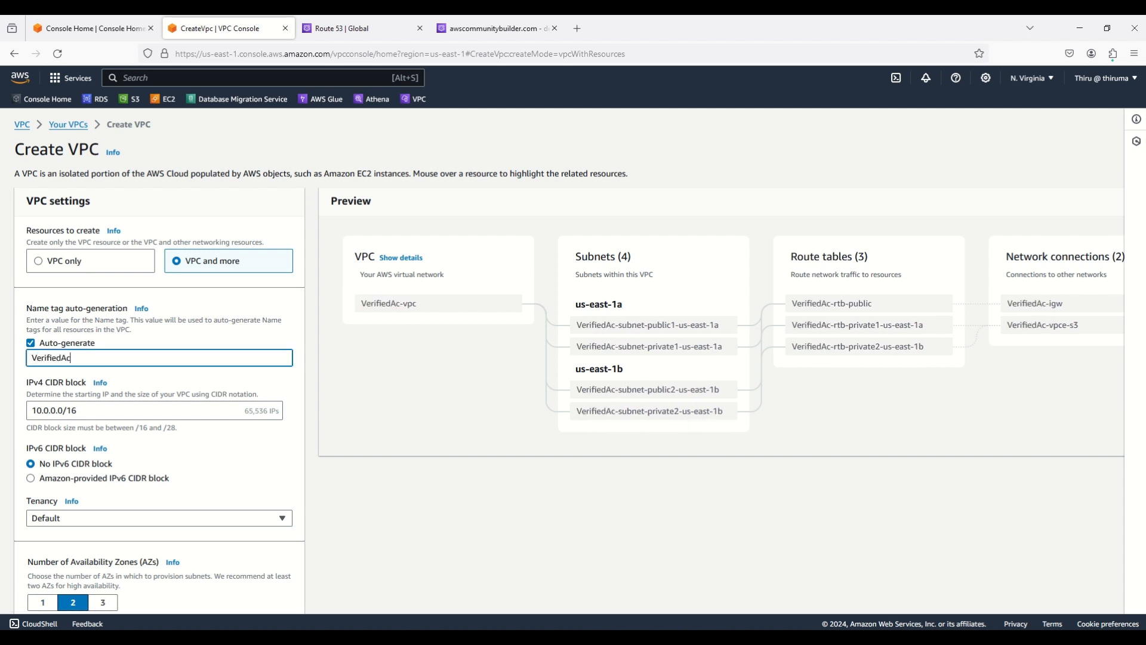
type("cessDemo")
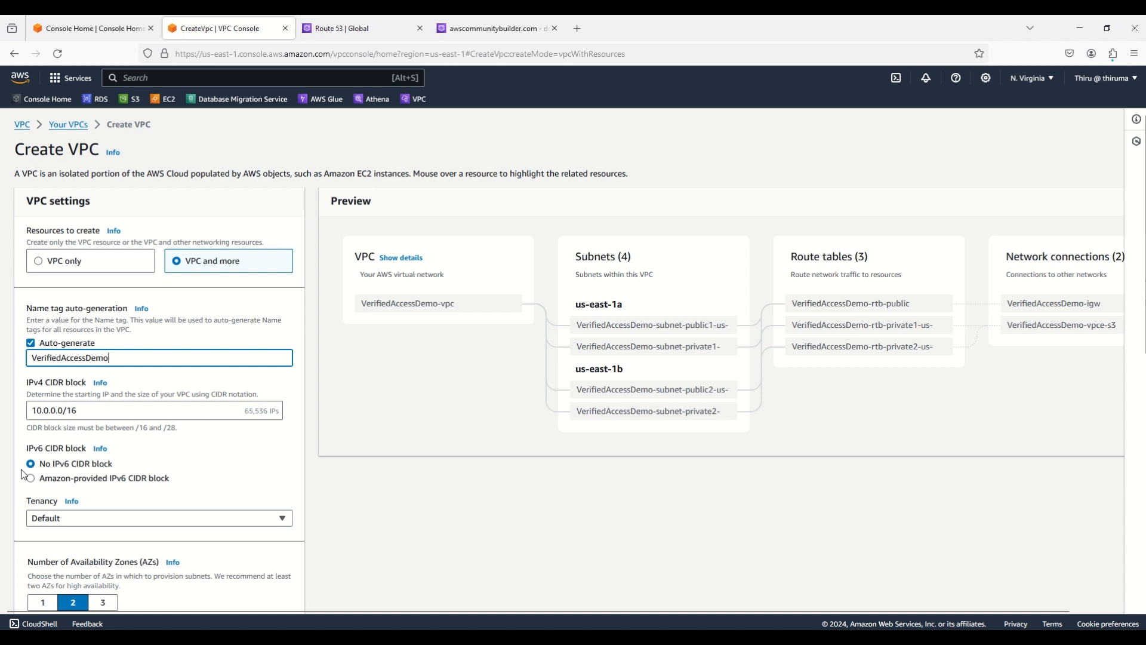
scroll(322, 504, "down", 3)
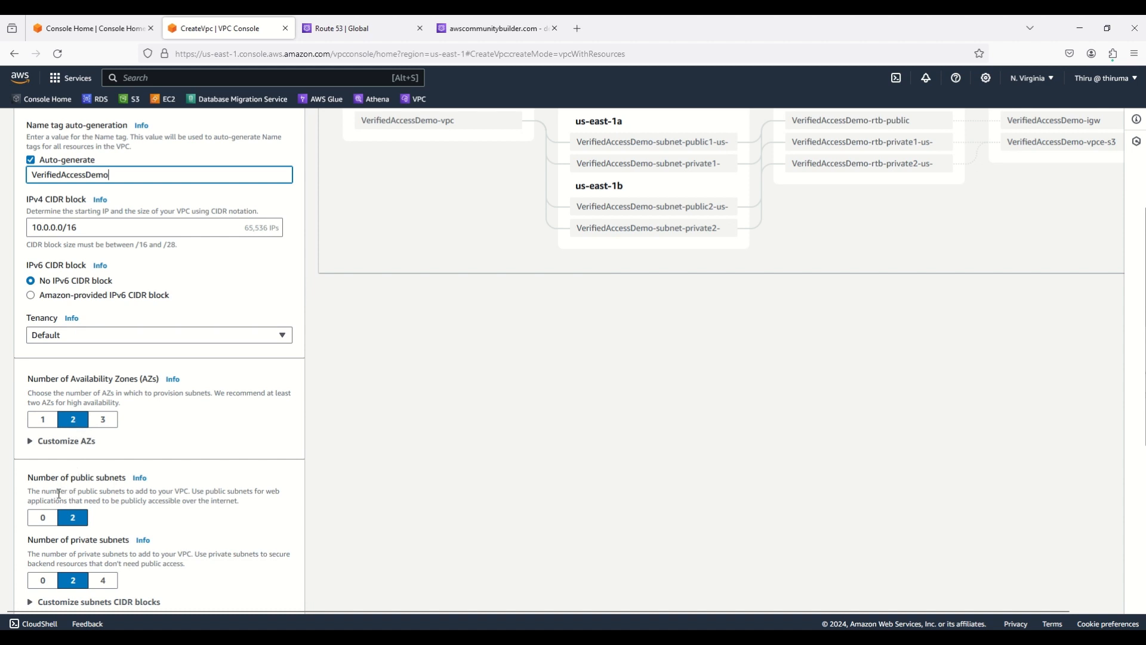
Set public subnets to 0 and VPC endpoints to None, then create the VerifiedAccessDemo VPC
left_click(49, 519)
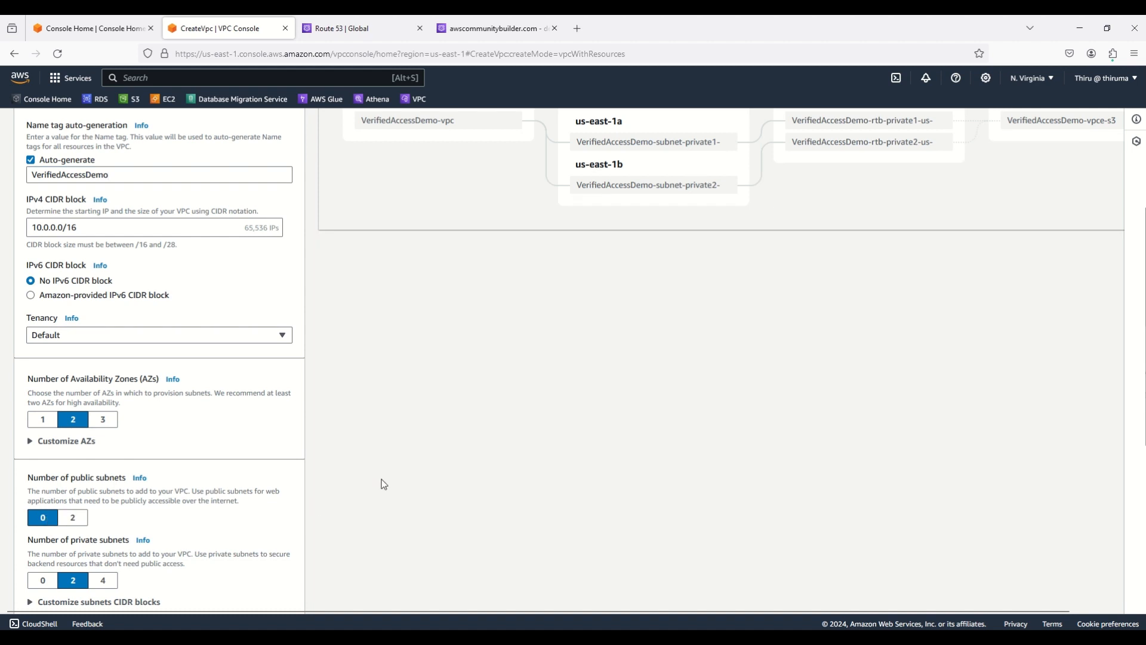
scroll(385, 481, "down", 3)
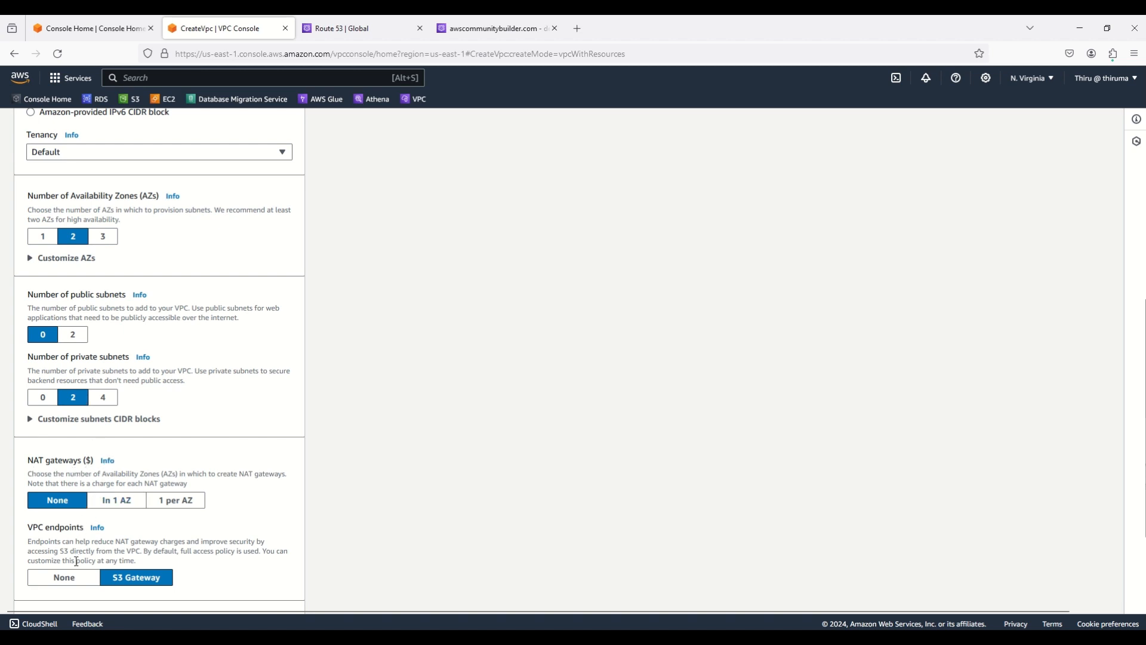
left_click(68, 578)
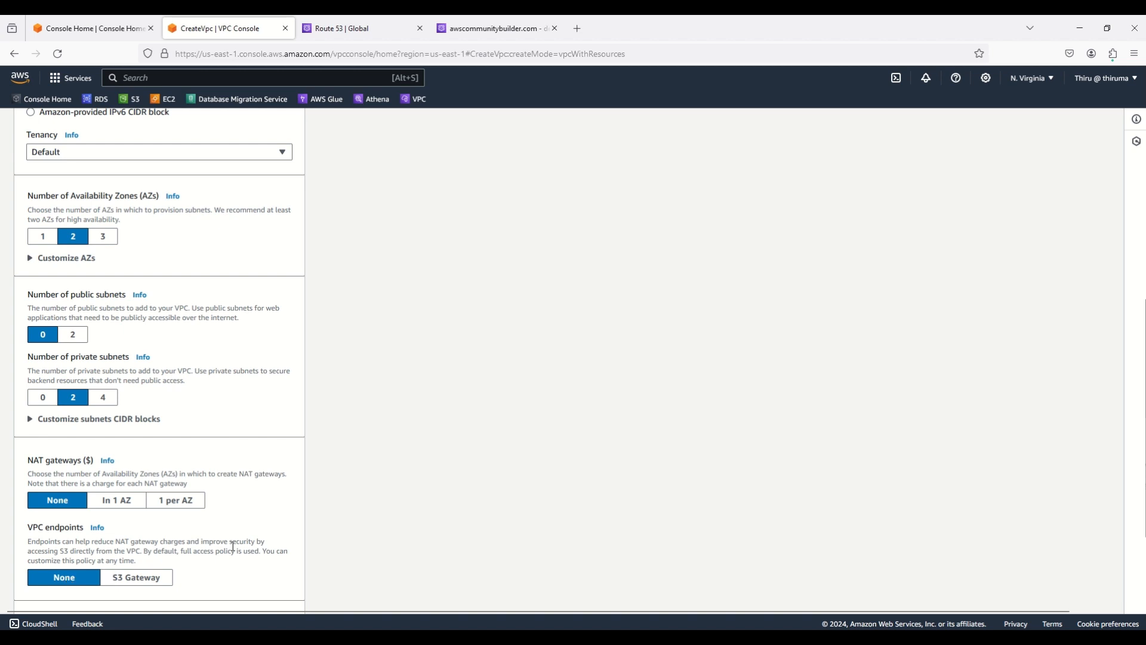
scroll(404, 496, "down", 2)
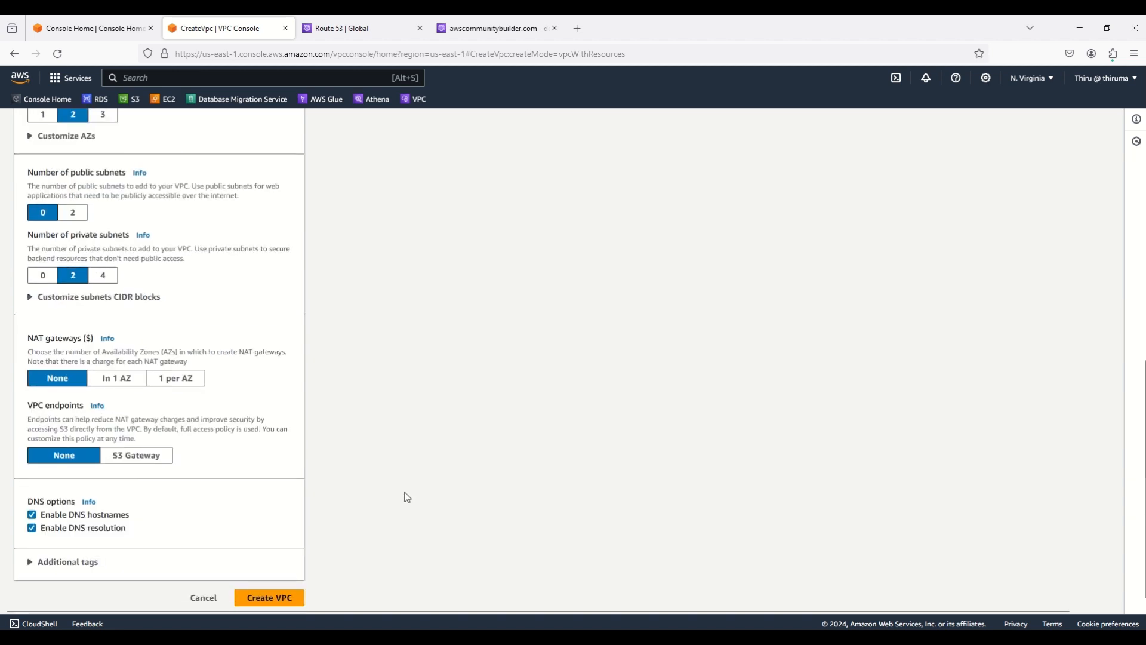
scroll(406, 498, "up", 8)
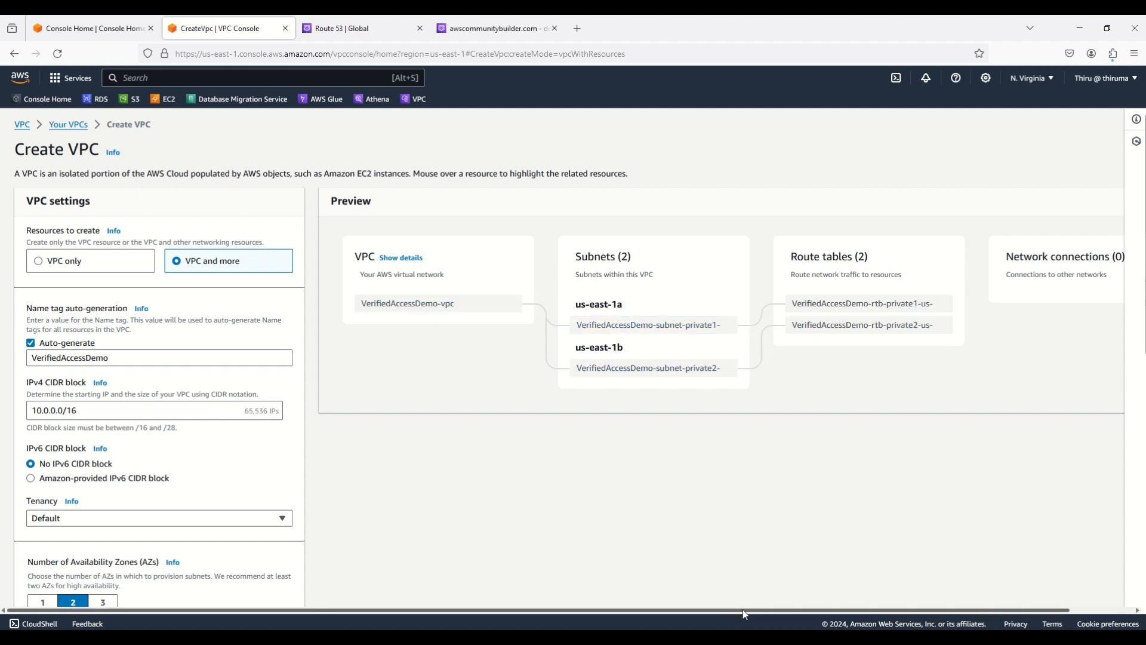
left_click_drag(743, 610, 880, 610)
left_click_drag(801, 611, 728, 610)
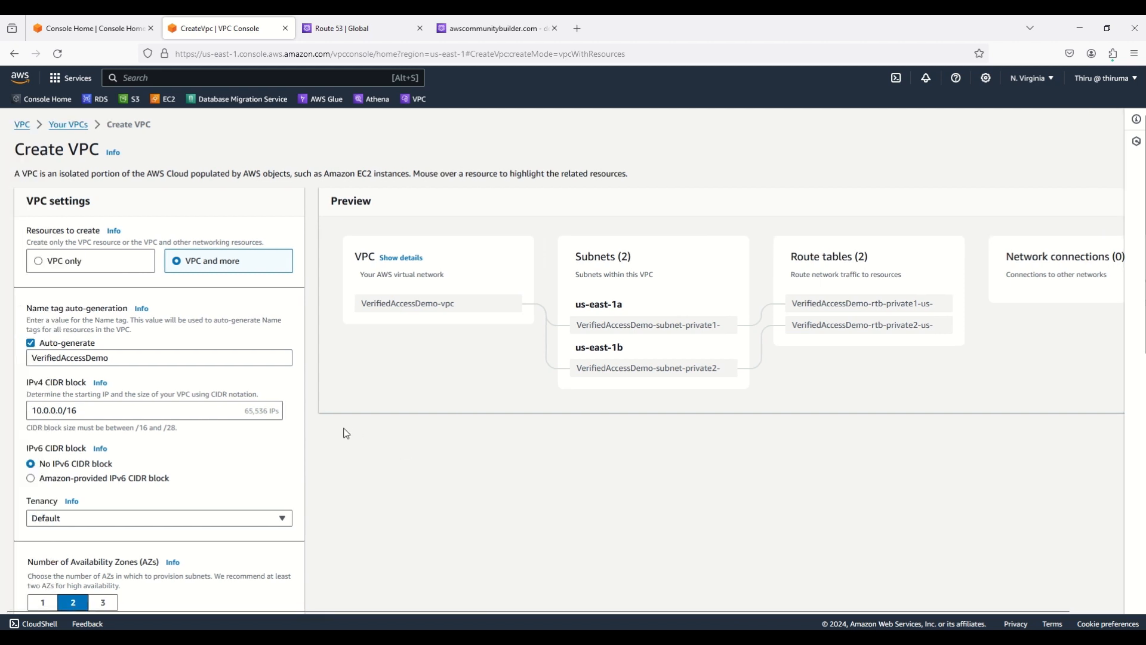
scroll(343, 430, "down", 8)
left_click(263, 597)
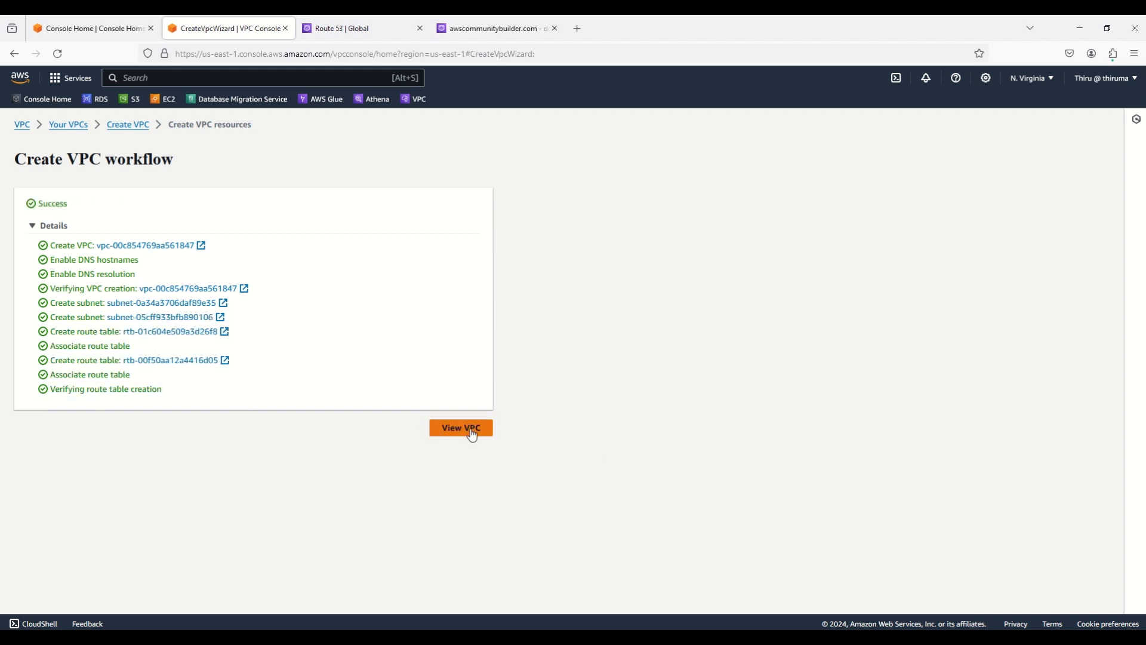
Refresh the Subnets list to show the two new private subnets, then return to Console Home
left_click(472, 434)
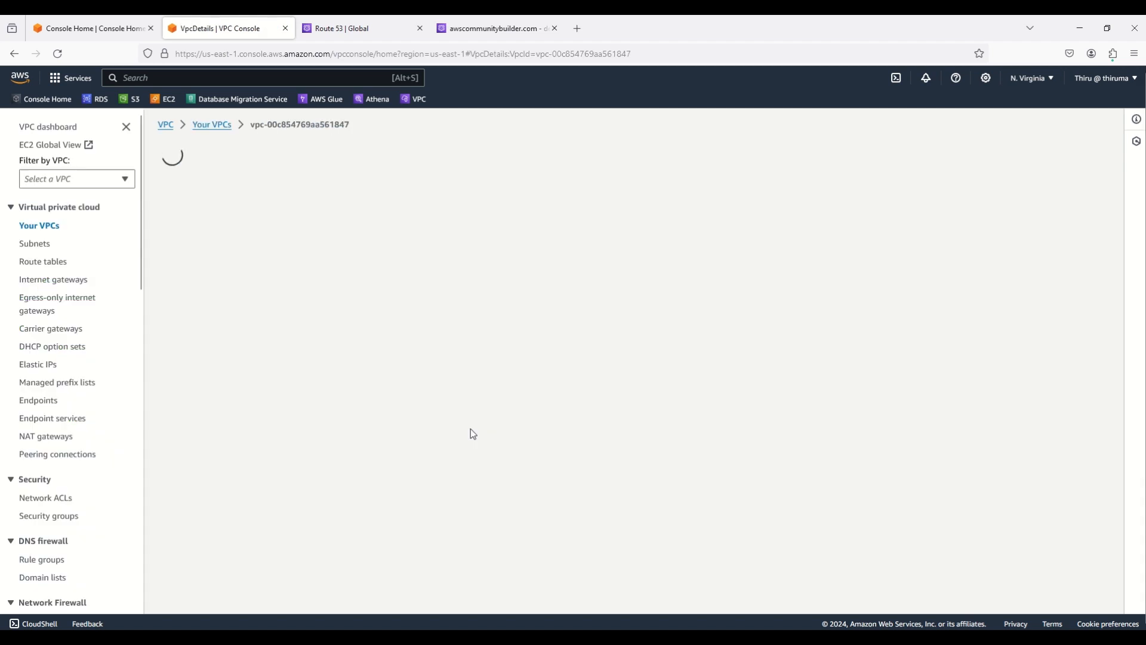
left_click(203, 124)
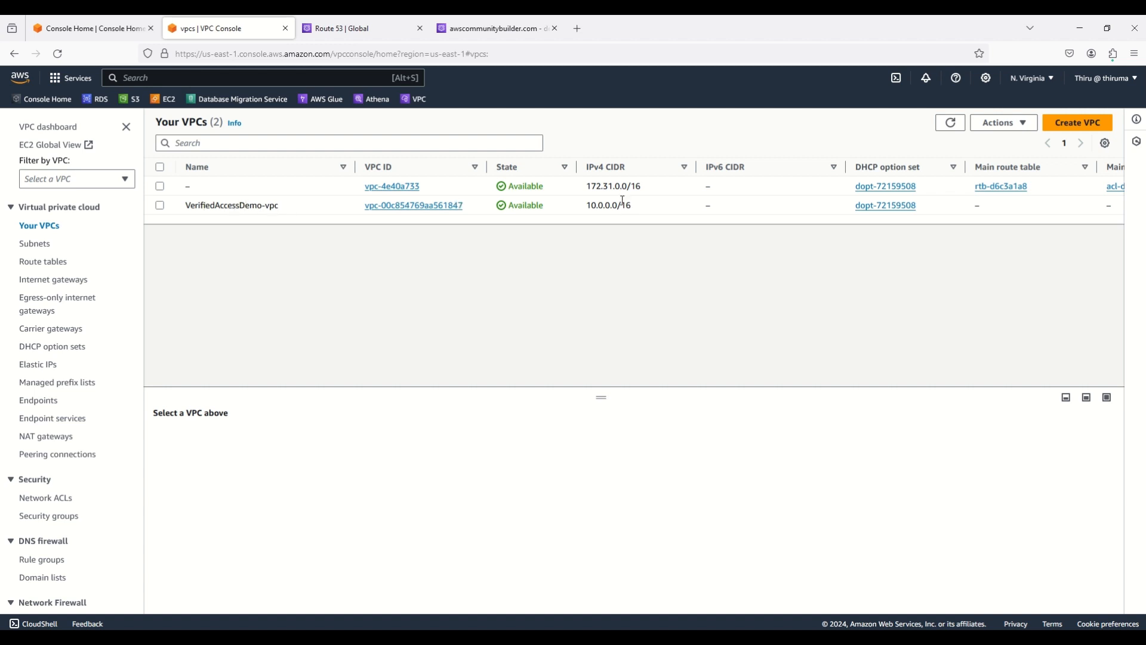
left_click(40, 244)
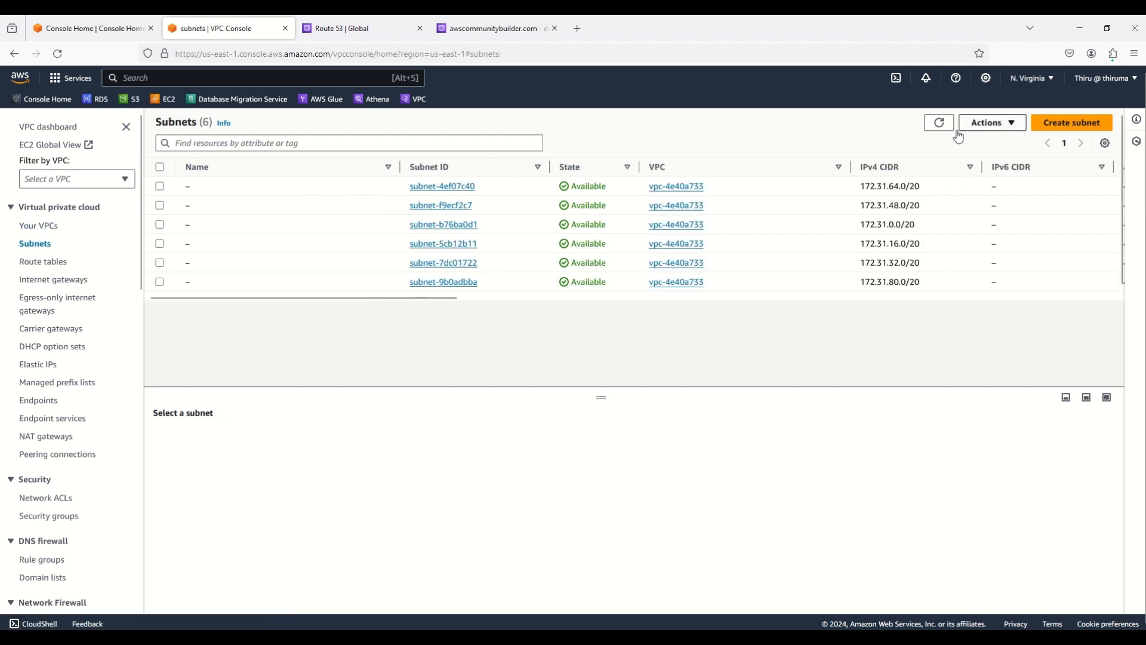
left_click(939, 123)
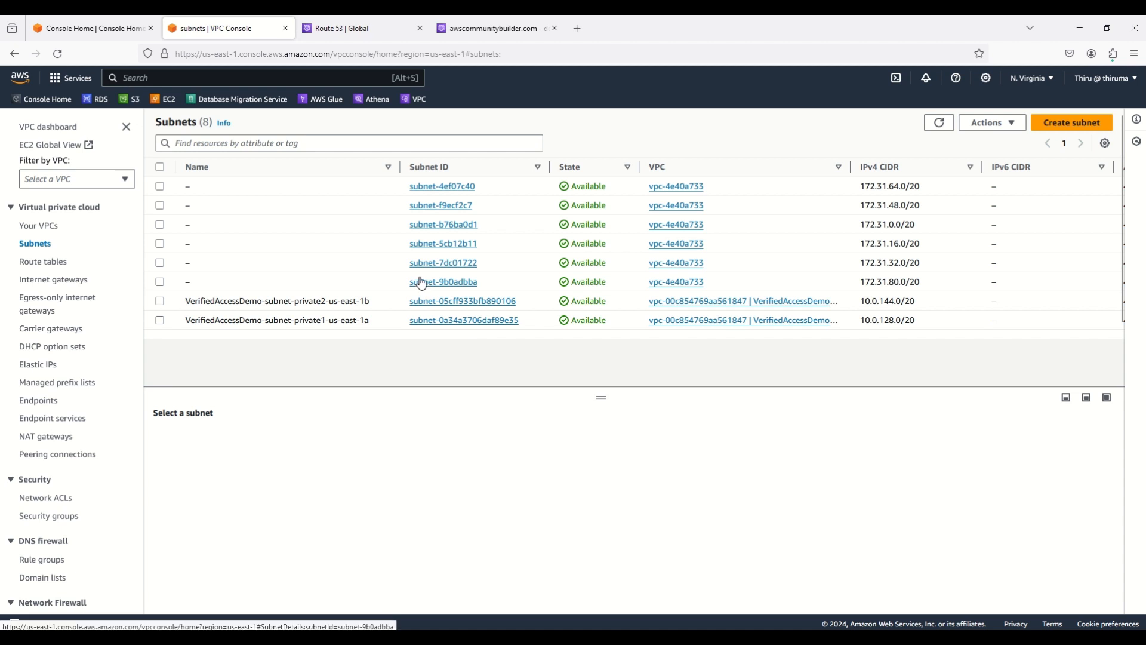
left_click(121, 32)
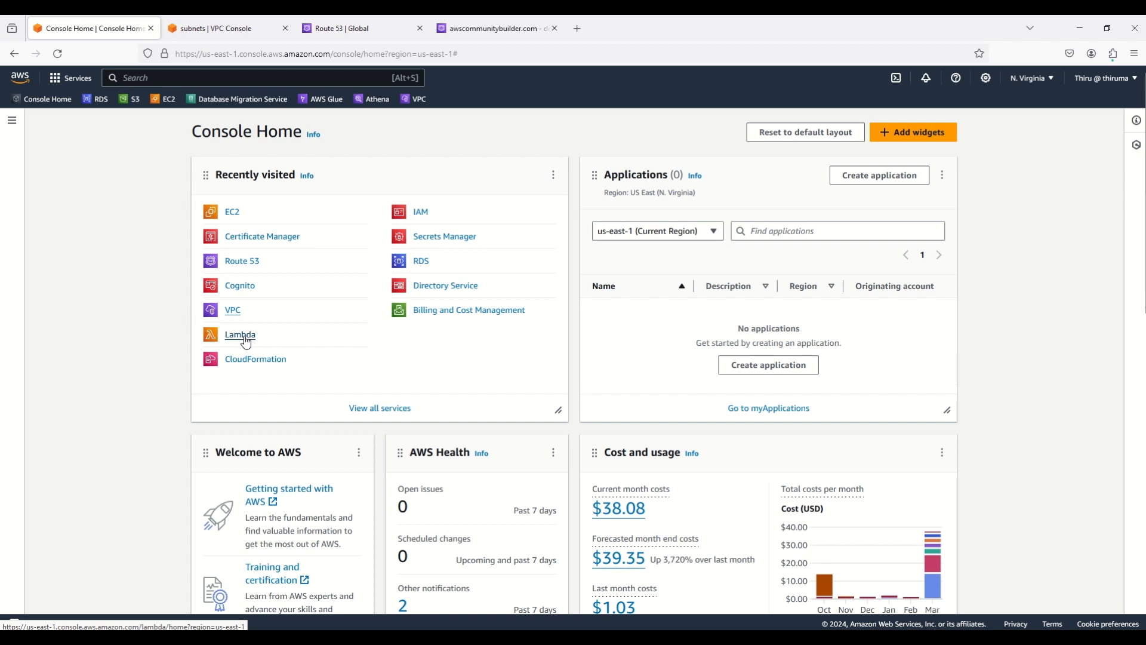
Open Lambda in a new tab via the service search and start a function from scratch
left_click(168, 76)
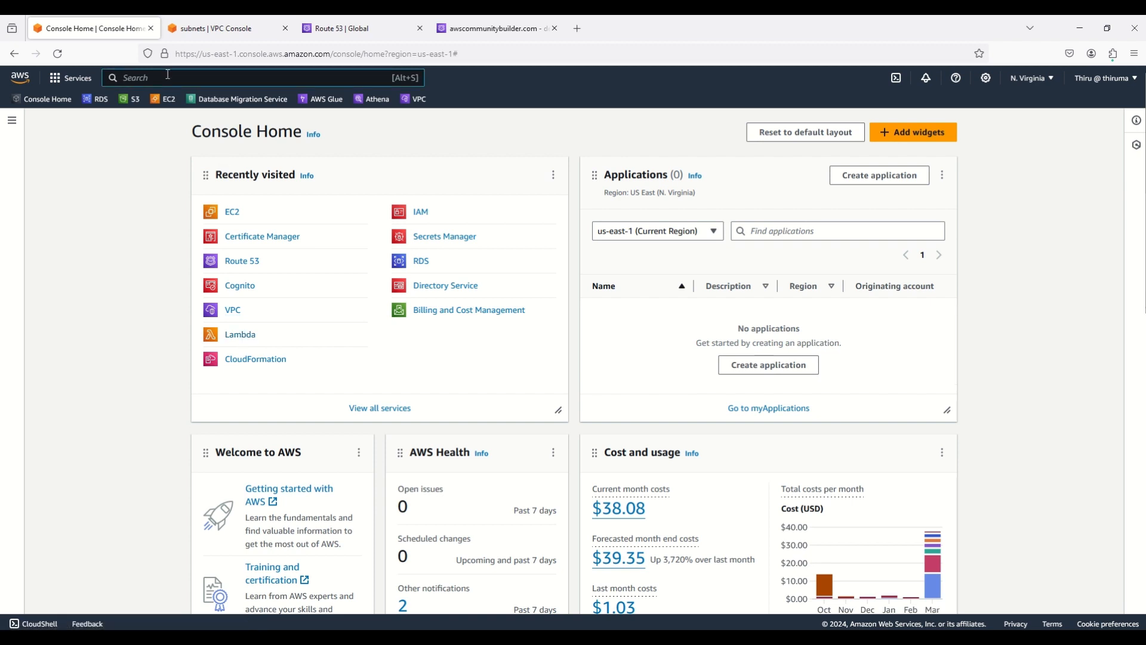
type("lambda")
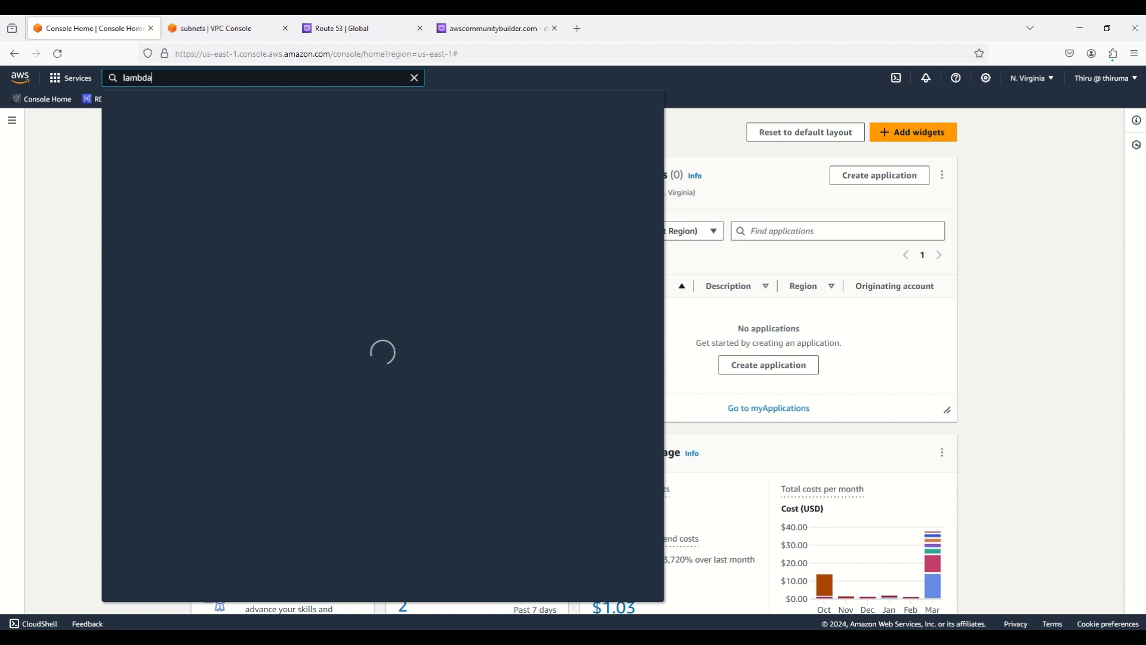
right_click(317, 175)
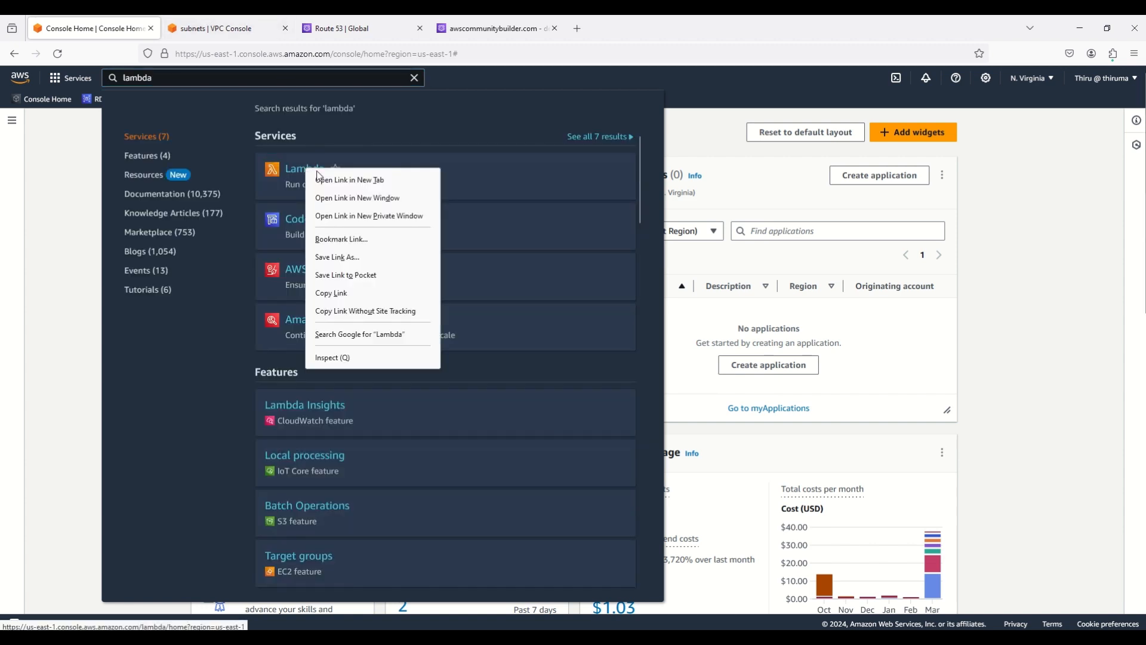
left_click(317, 174)
left_click(414, 78)
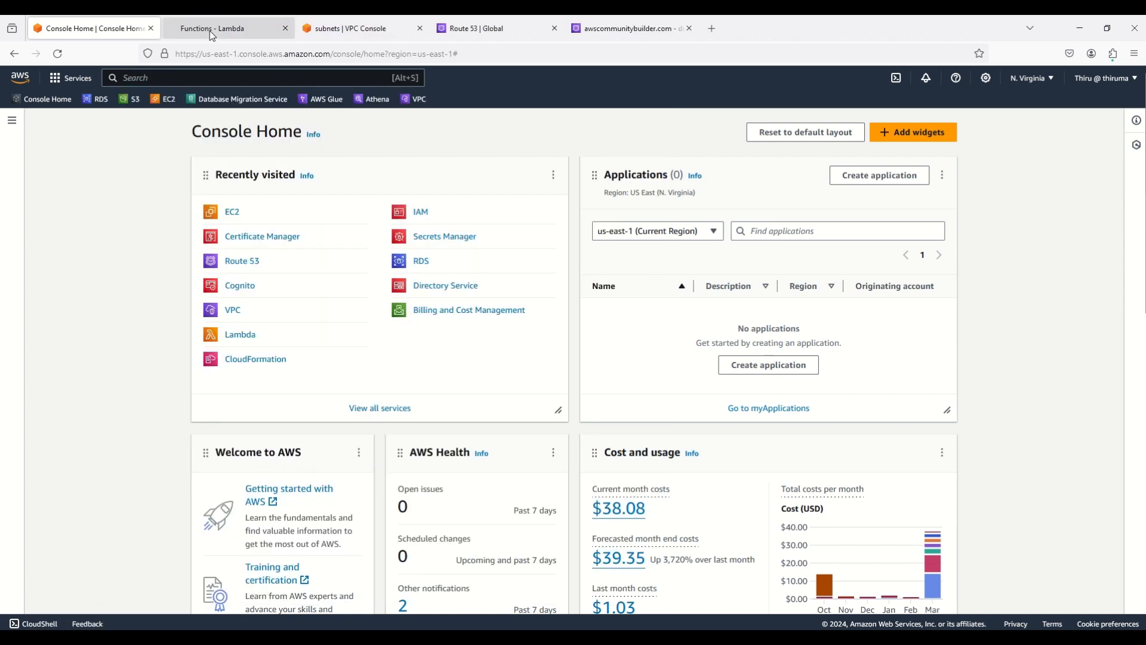
left_click(211, 35)
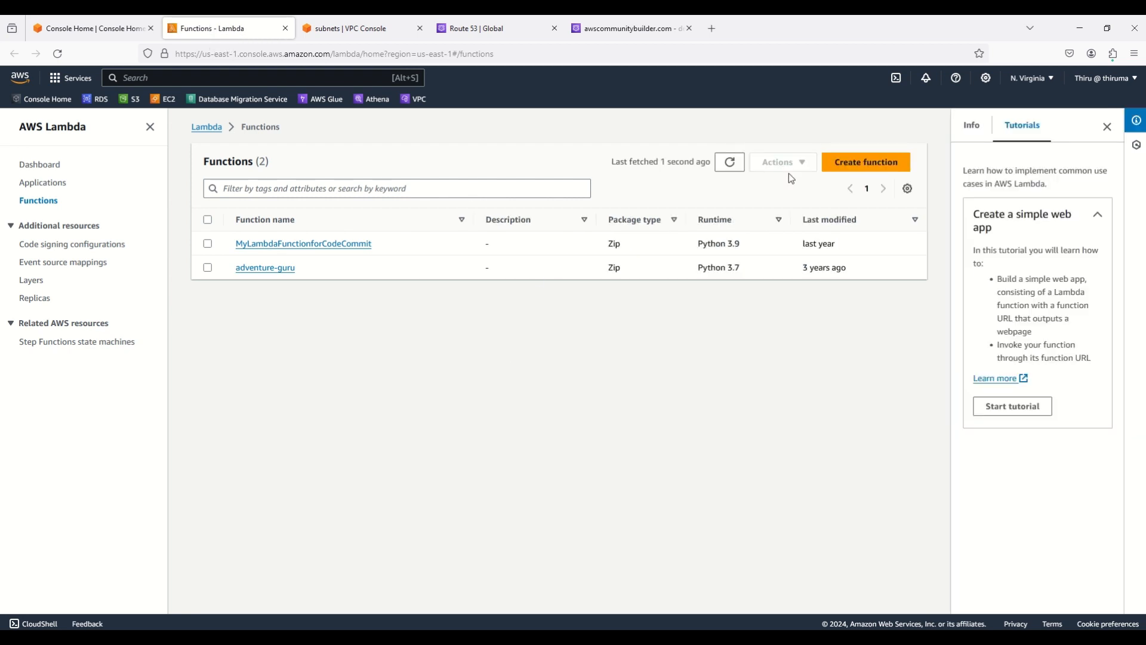
left_click(864, 170)
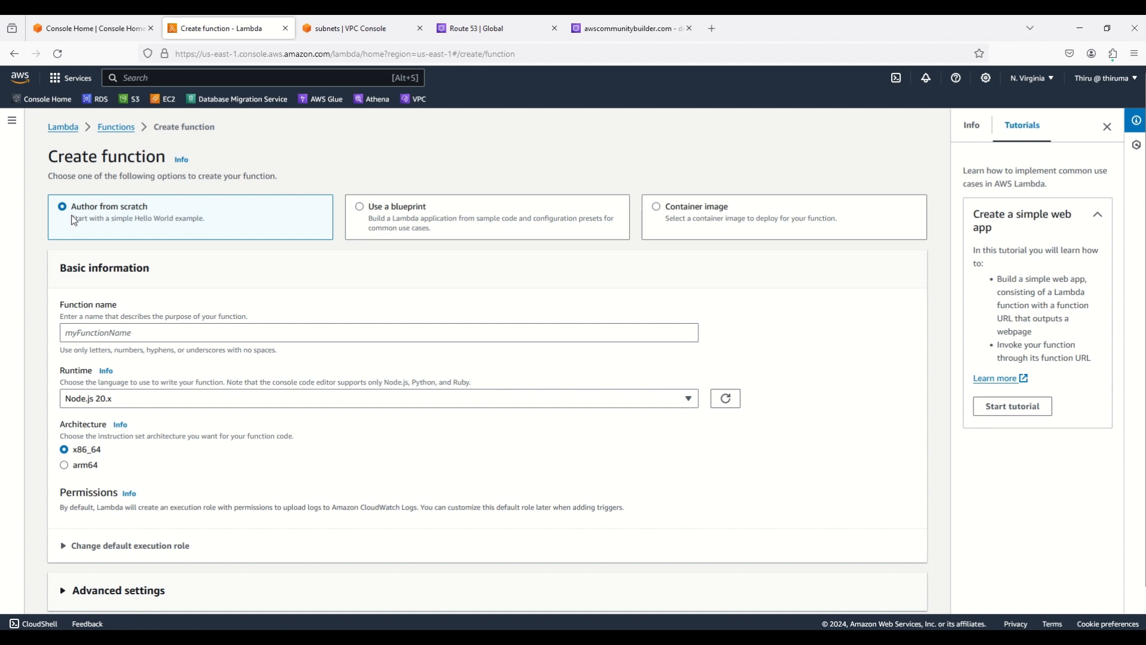
Create myHRwebAppLambdaFunction with Python 3.12 and a new basic-permissions execution role
left_click(103, 333)
type("my")
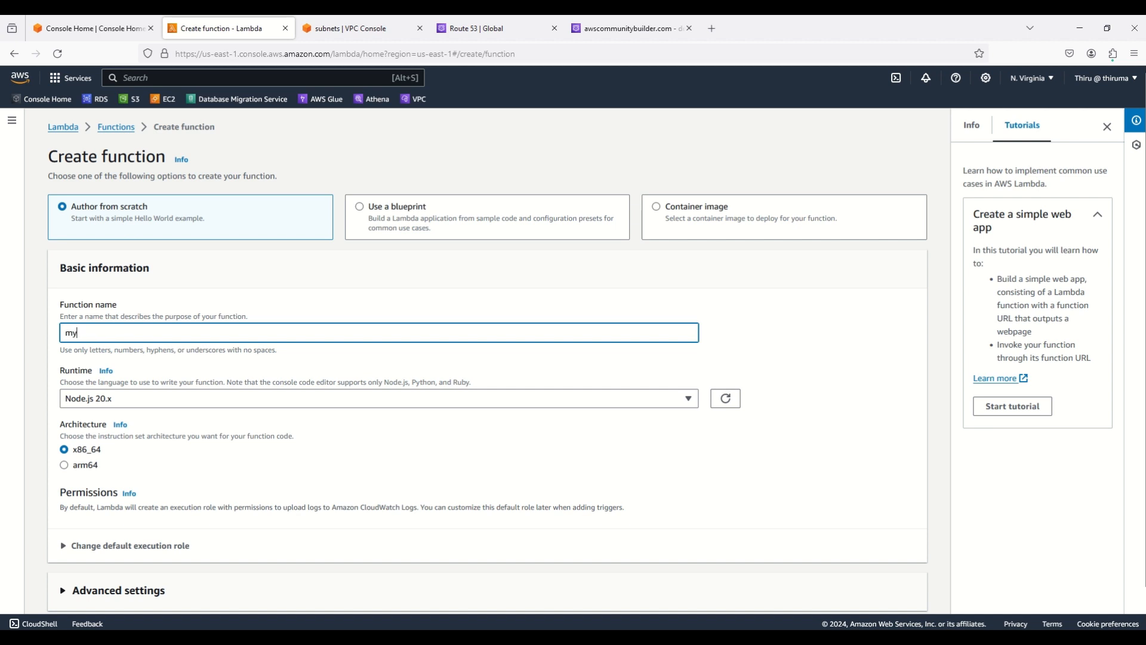
type("HR")
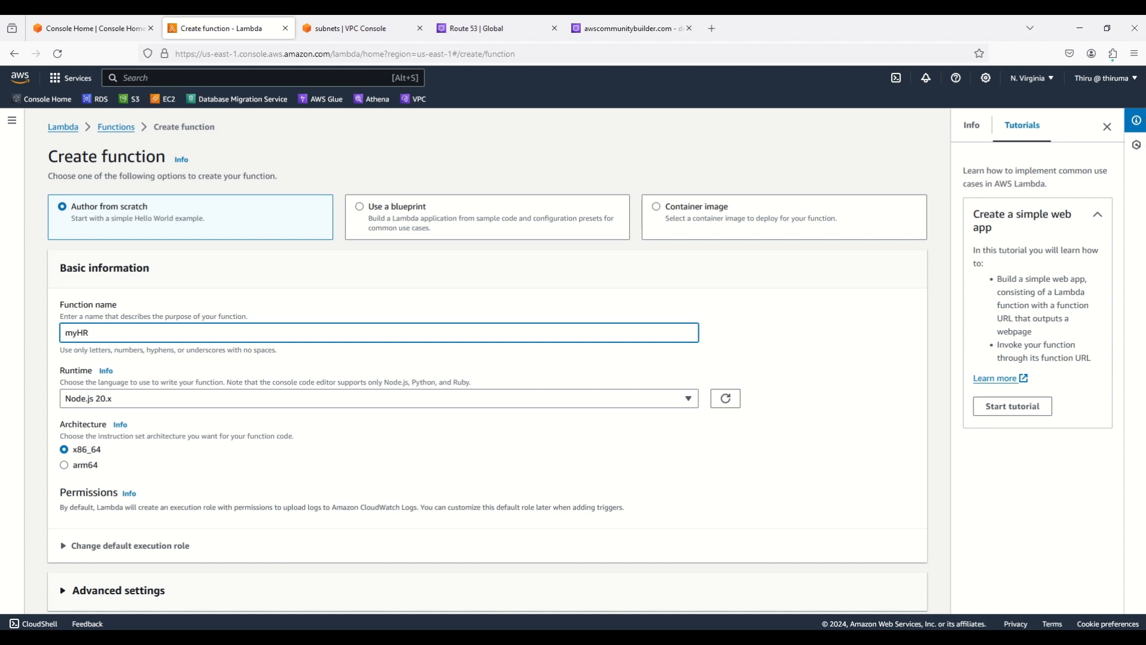
type("webAppLambdaFunction")
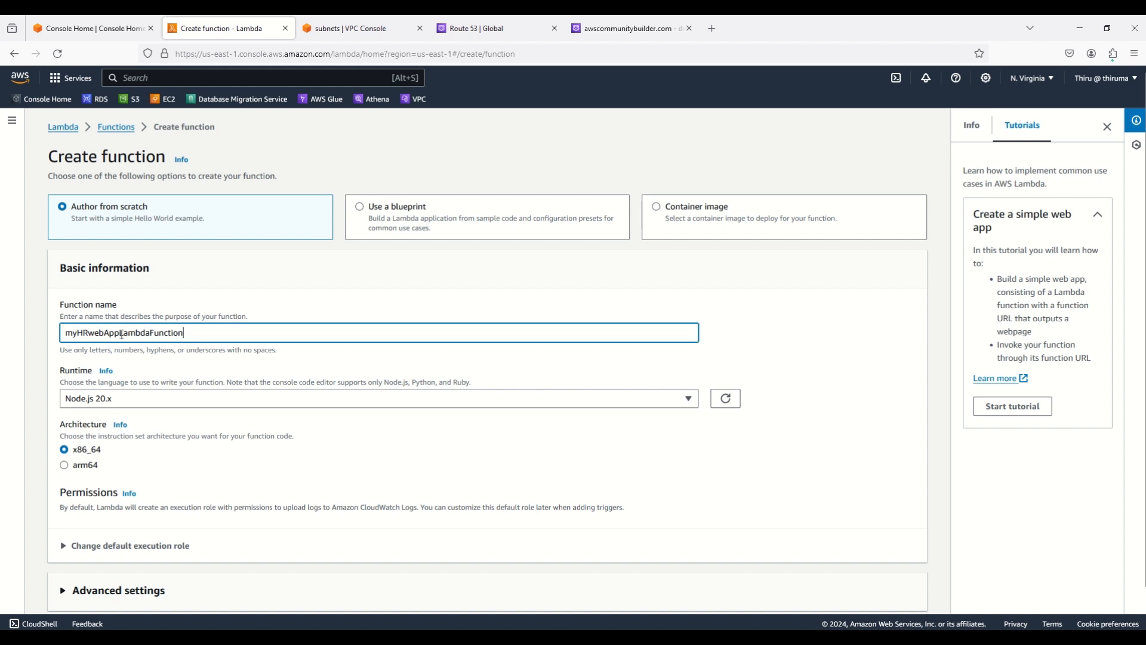
left_click(150, 398)
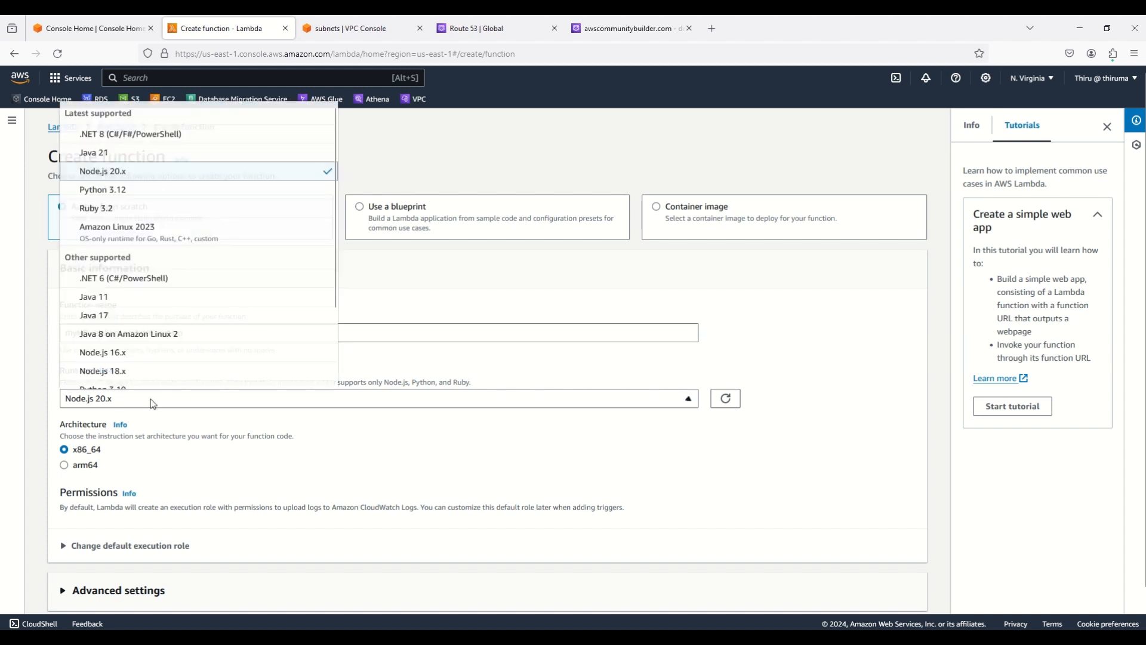
left_click(116, 190)
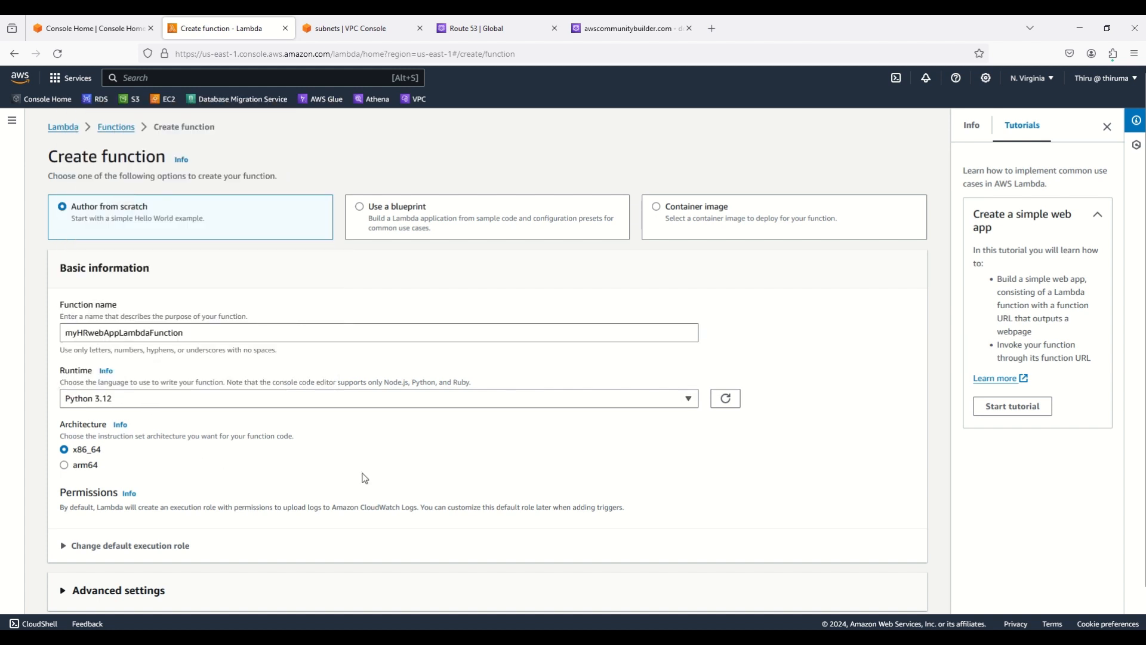
scroll(364, 478, "down", 1)
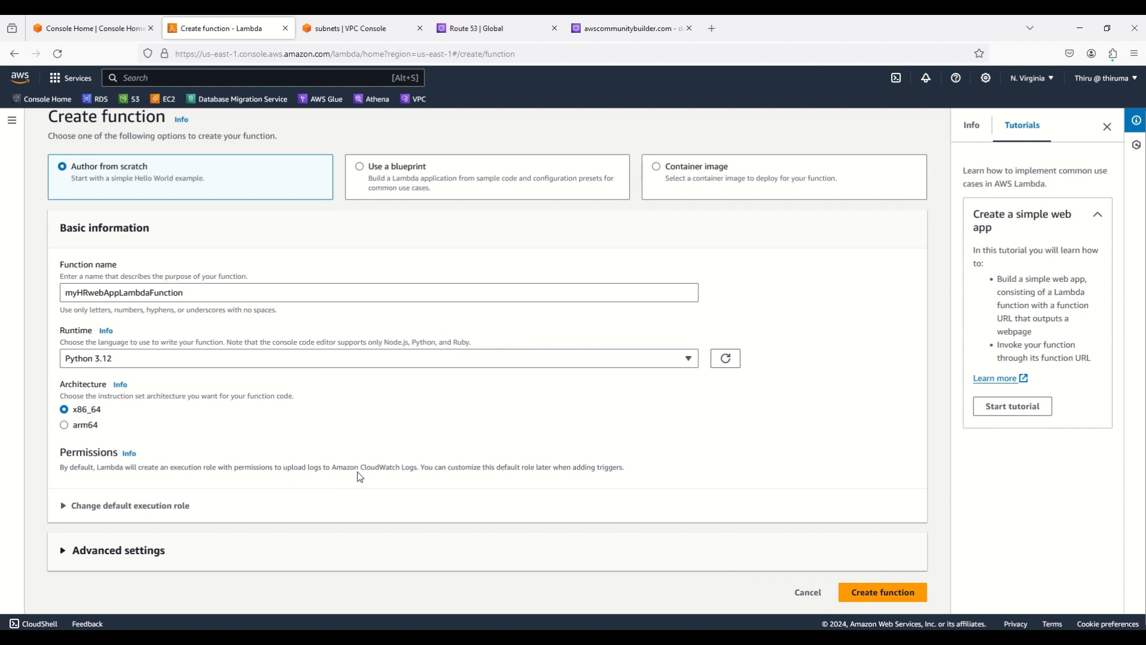
left_click(69, 508)
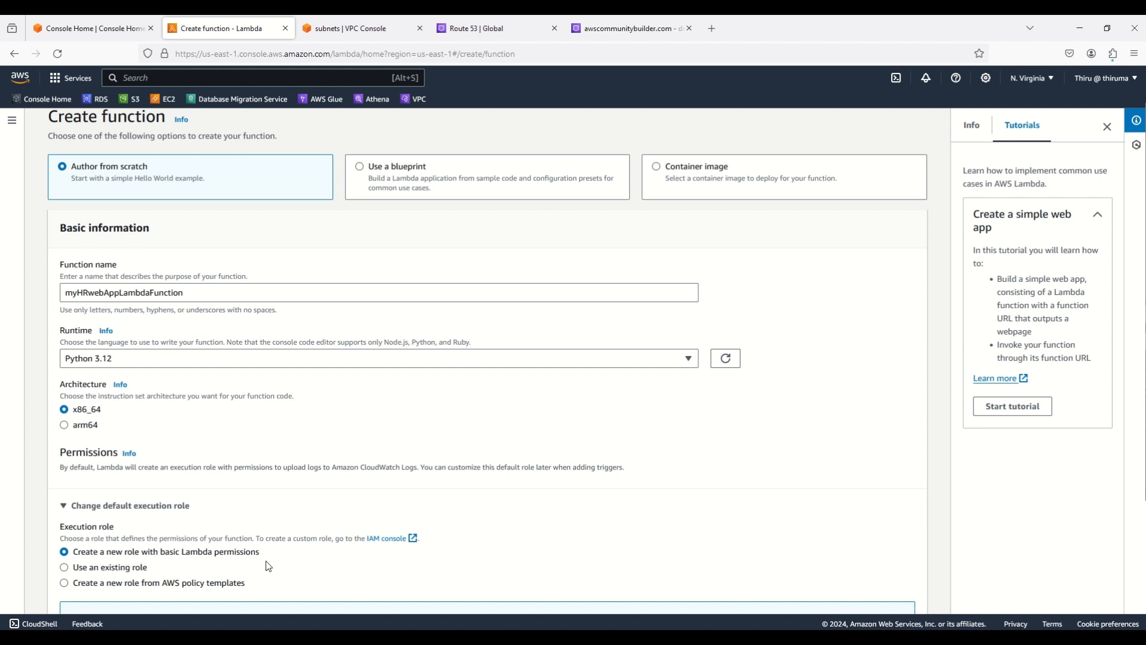
scroll(266, 566, "down", 3)
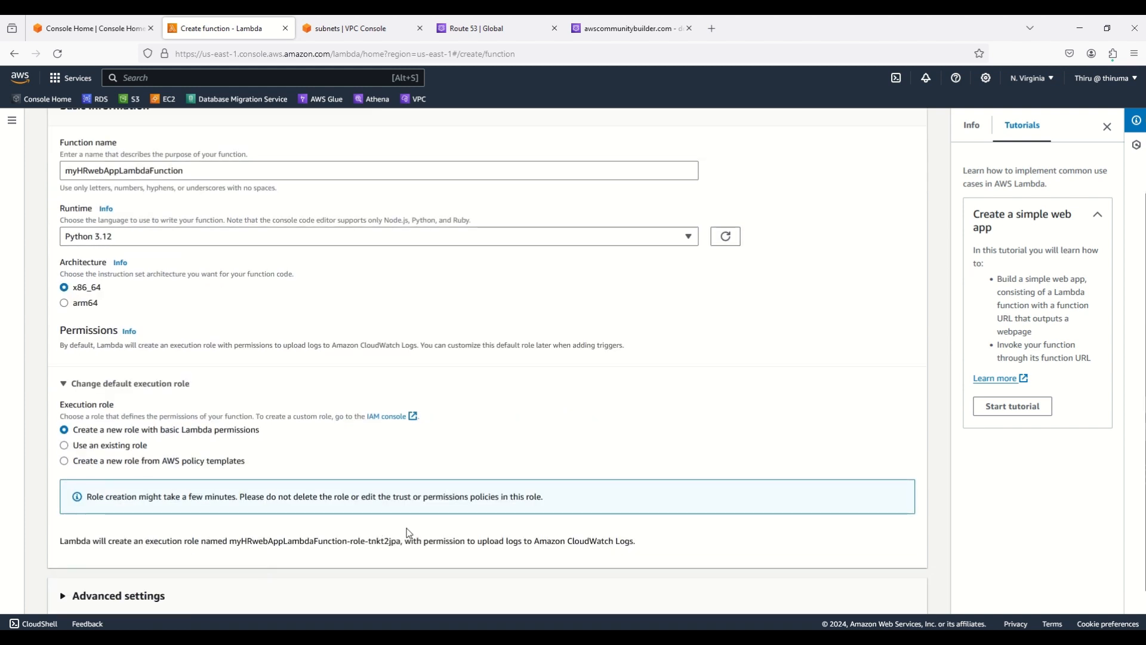
scroll(430, 509, "down", 1)
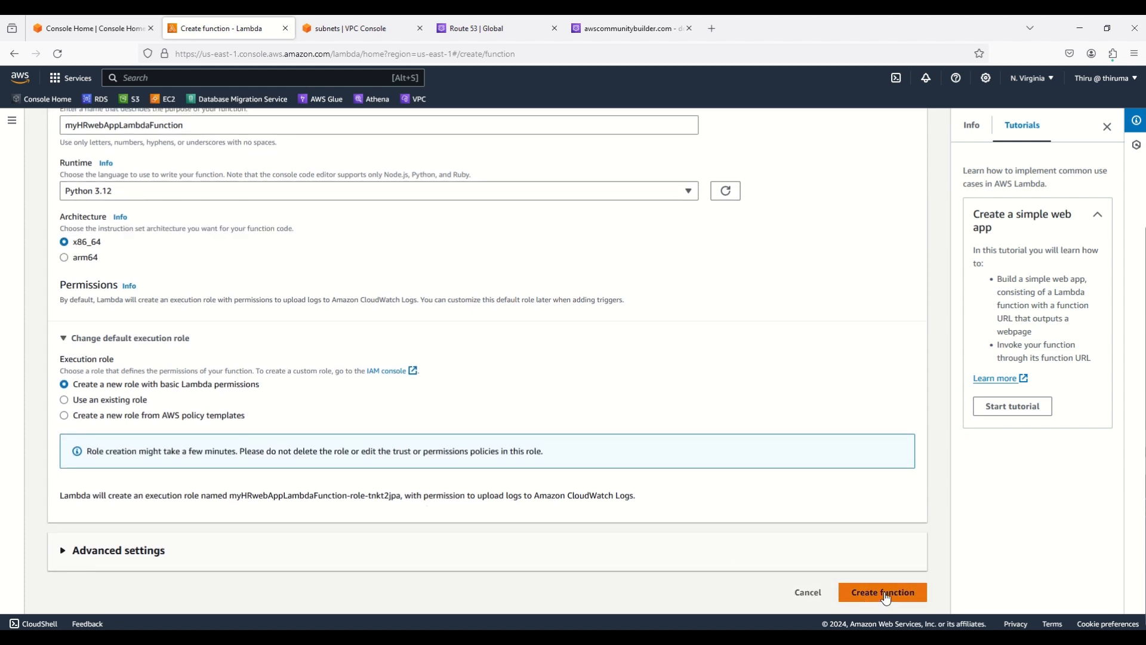
left_click(886, 594)
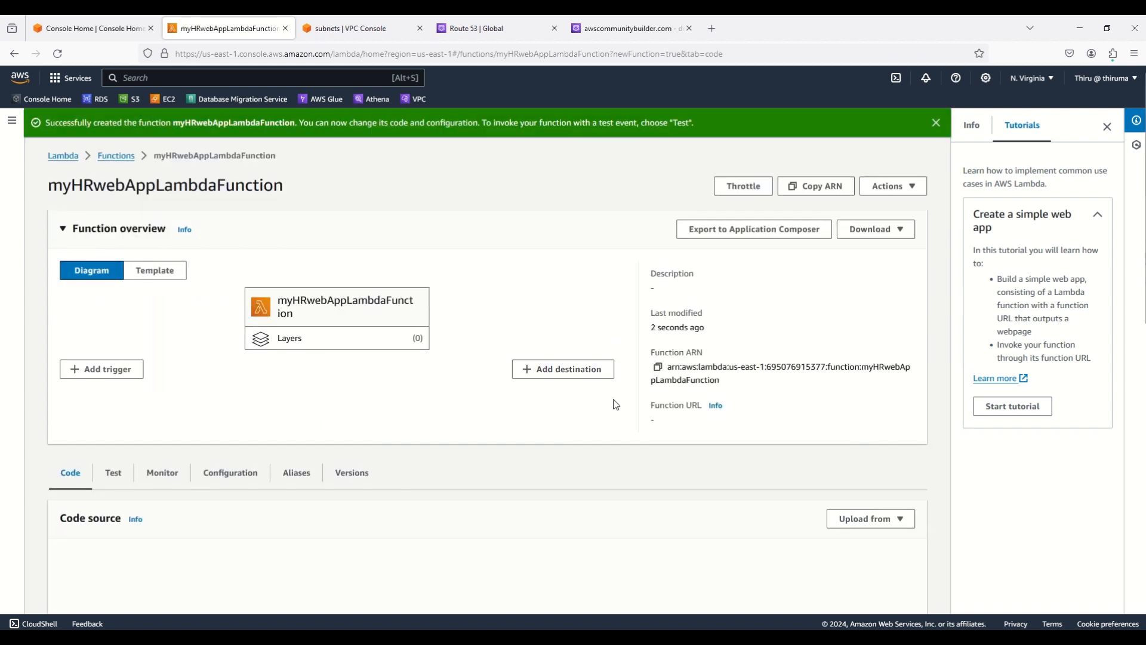
Replace the function code with a handler returning a 'Welcome to the HR Application' HTML page
scroll(614, 403, "down", 4)
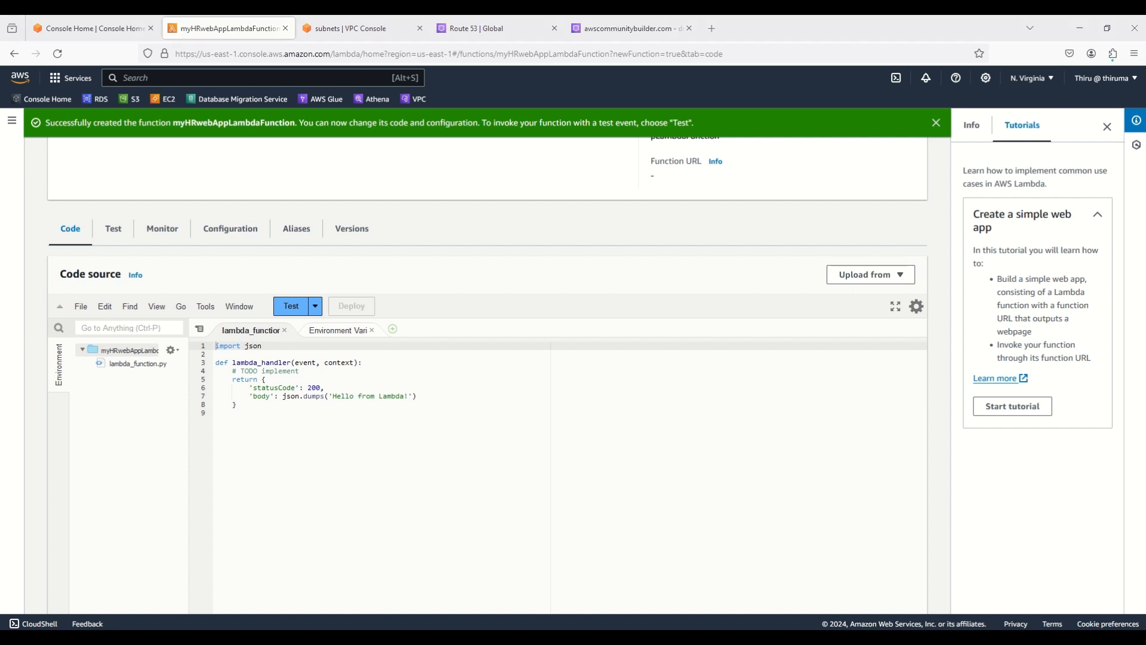
left_click(384, 460)
key("ctrl+a")
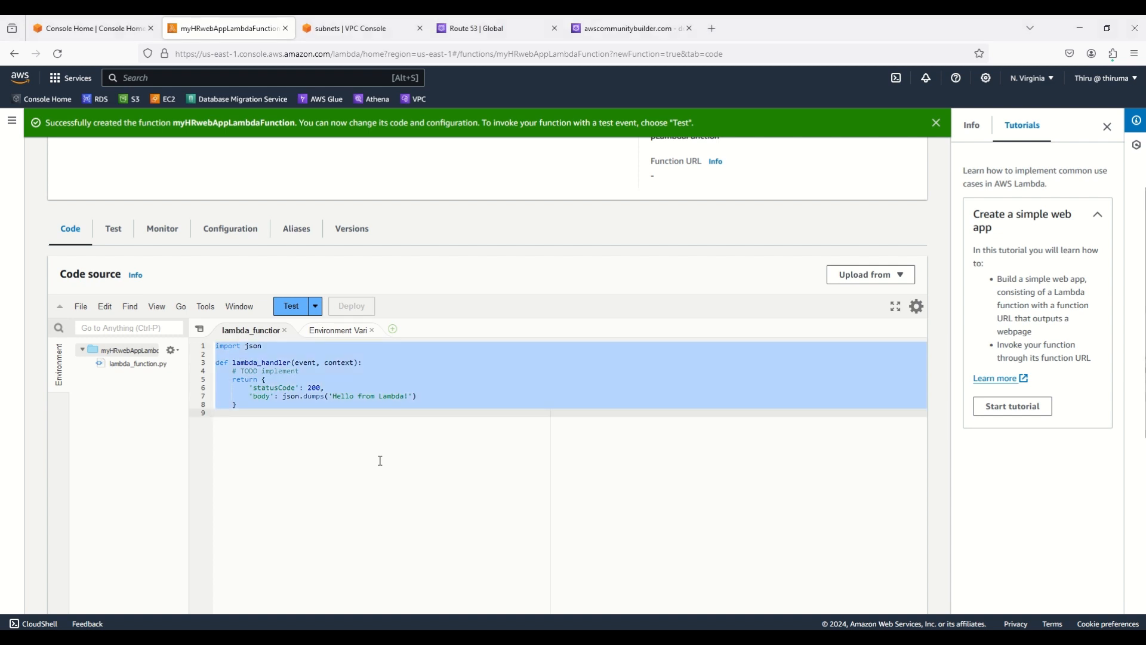
key("ctrl+v")
scroll(305, 433, "up", 1)
scroll(305, 433, "up", 1)
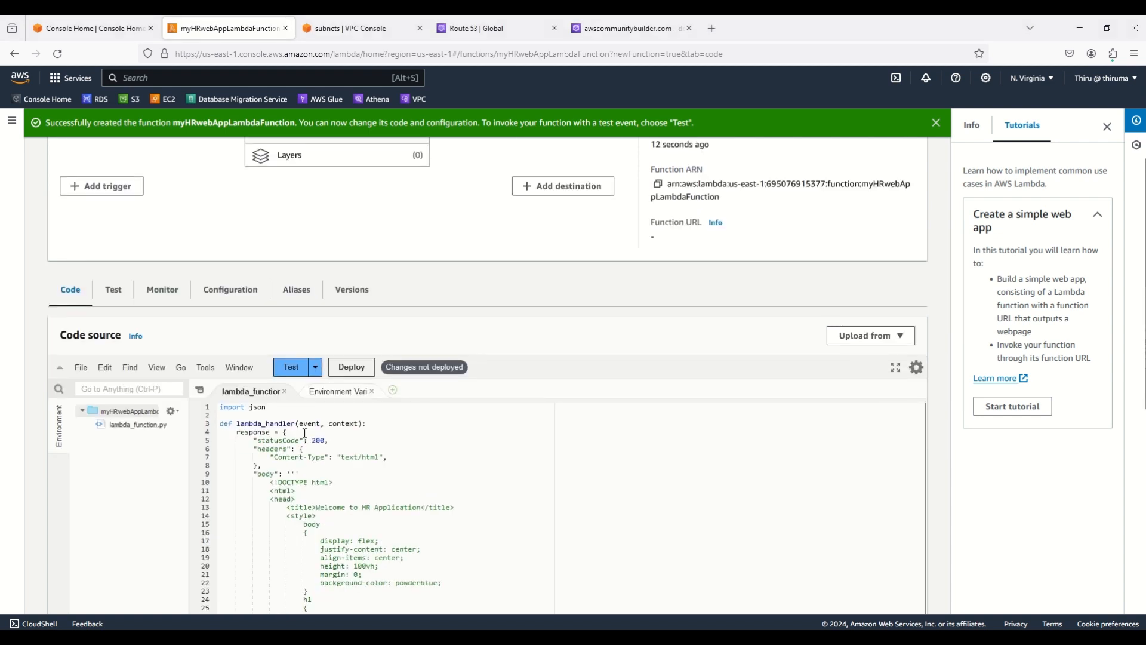
scroll(358, 436, "down", 2)
scroll(360, 434, "up", 2)
scroll(624, 432, "down", 3)
scroll(624, 431, "down", 3)
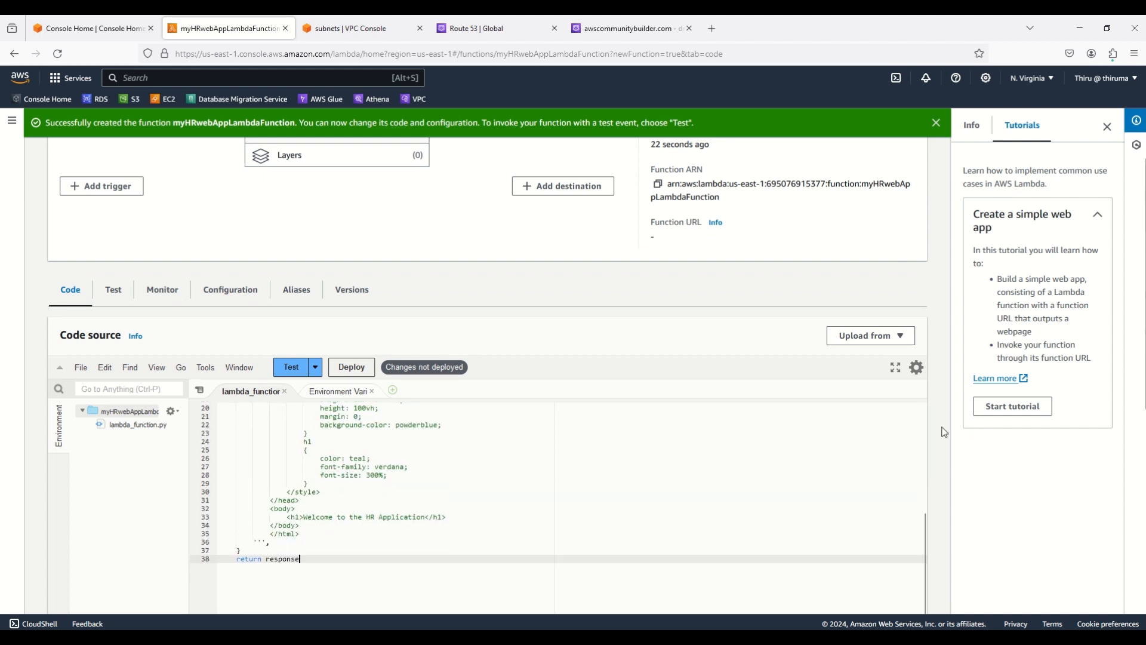
scroll(944, 432, "down", 1)
scroll(944, 432, "down", 2)
scroll(431, 374, "up", 4)
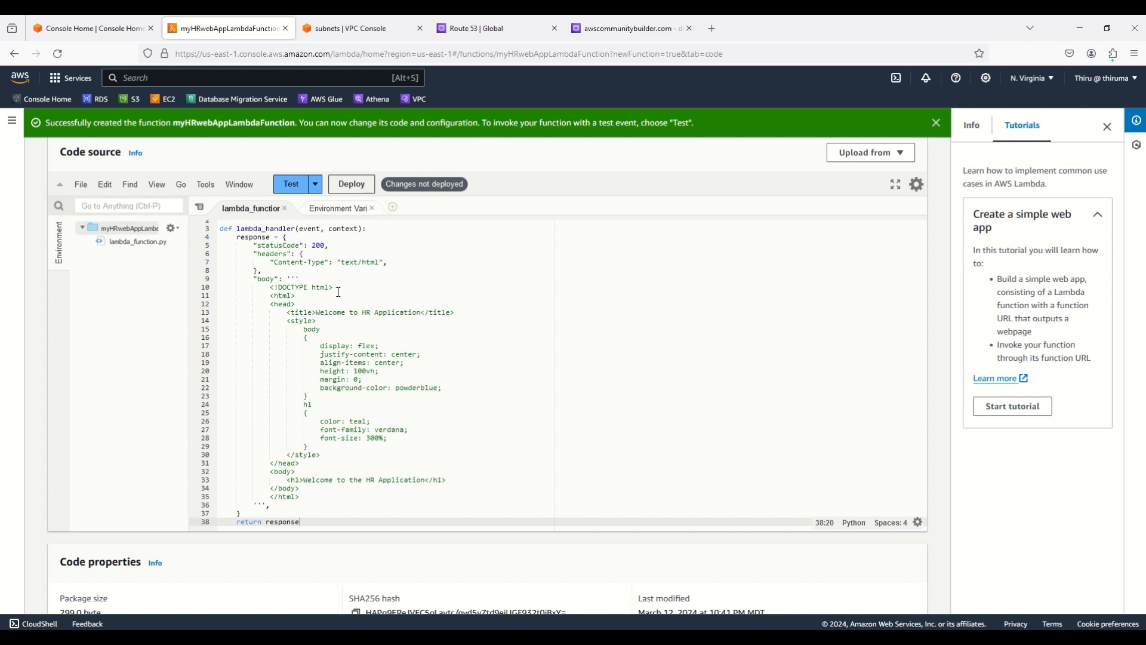
scroll(335, 311, "down", 2)
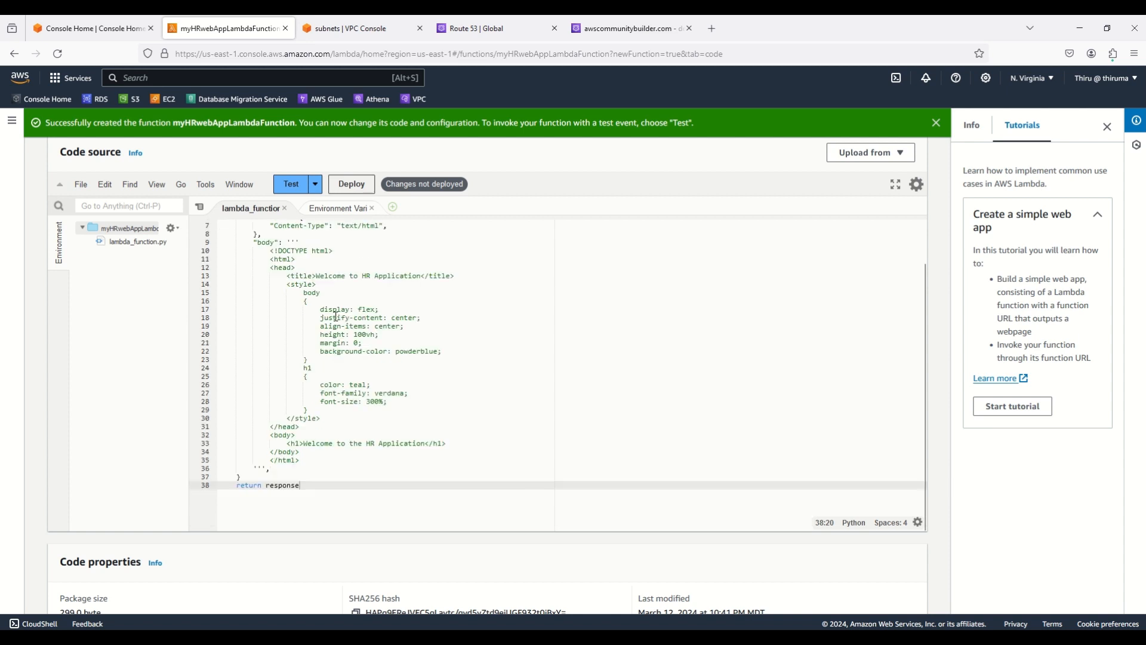
scroll(368, 348, "up", 2)
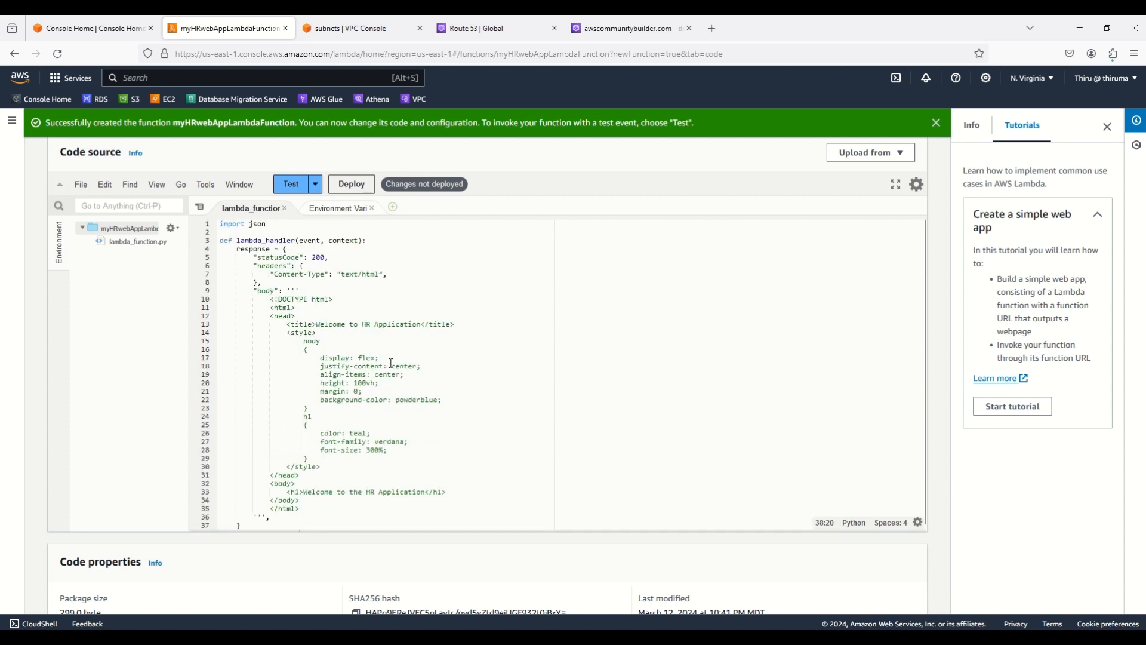
Deploy the updated function code
left_click(345, 187)
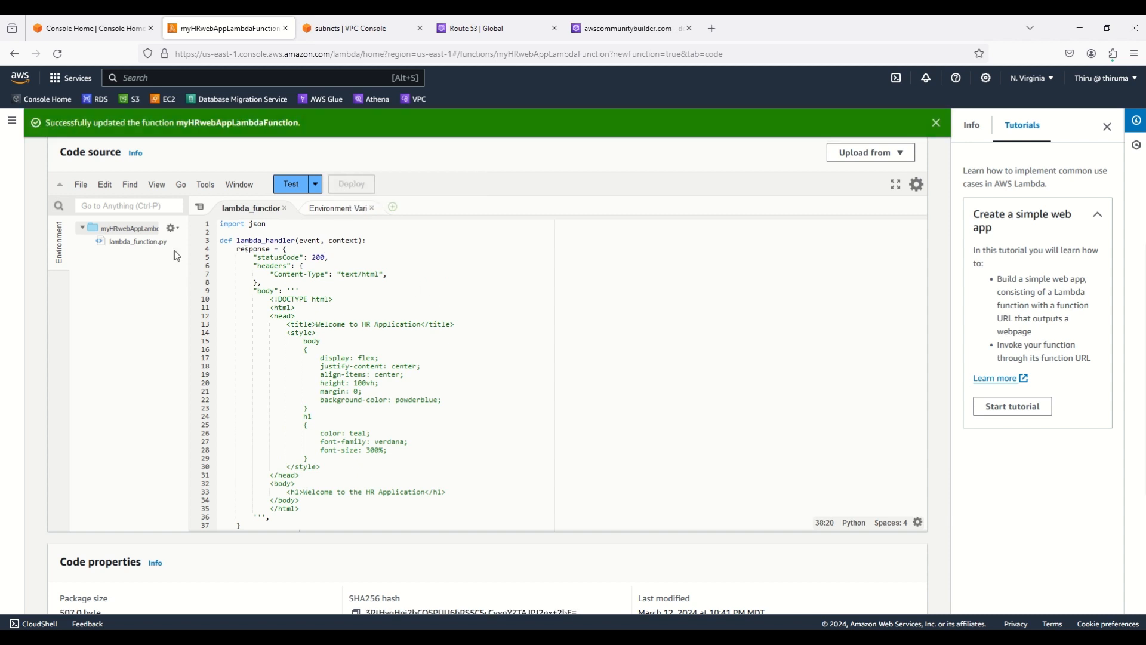
scroll(358, 330, "down", 5)
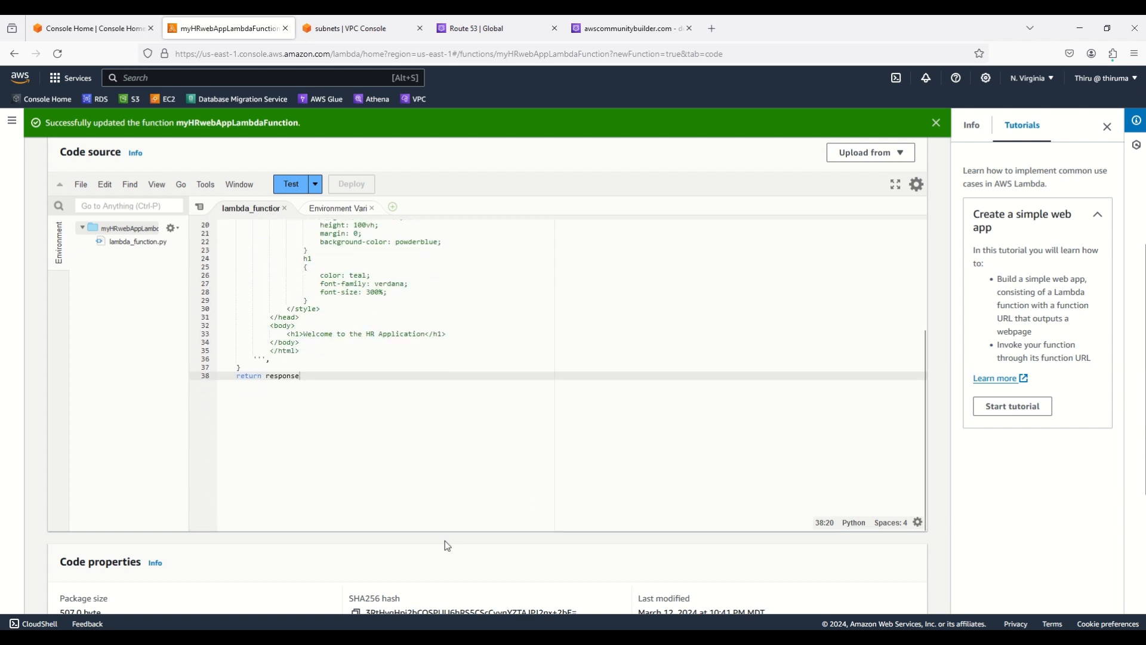
scroll(445, 542, "down", 3)
scroll(304, 466, "up", 5)
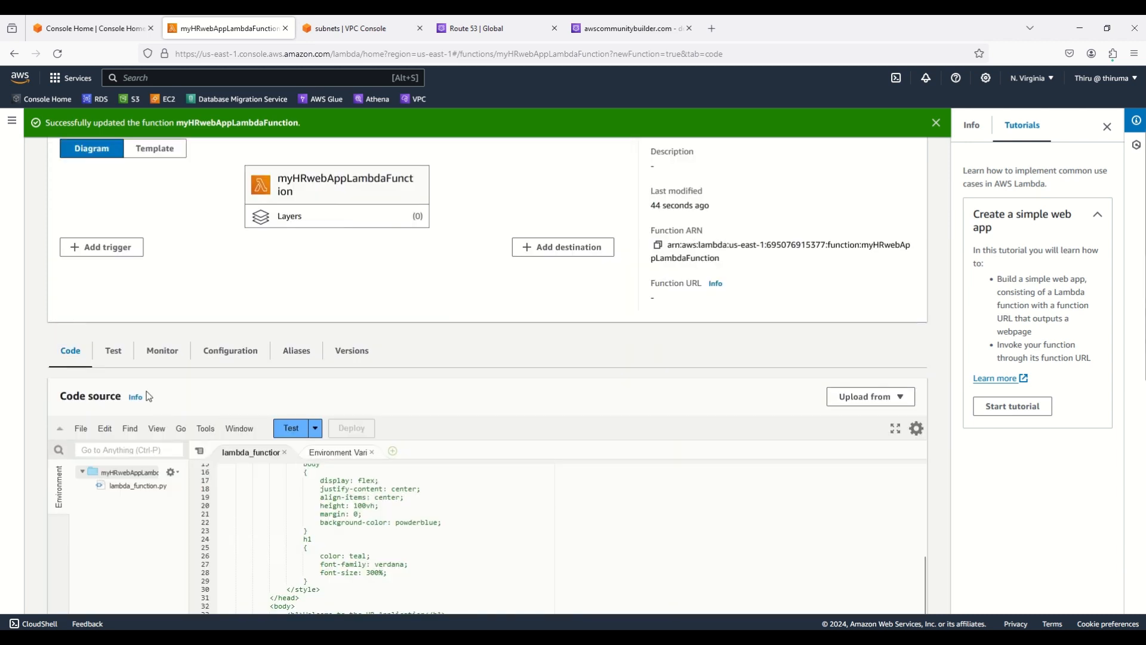
Set the function's timeout to 5 min 0 sec in General configuration and save
left_click(224, 350)
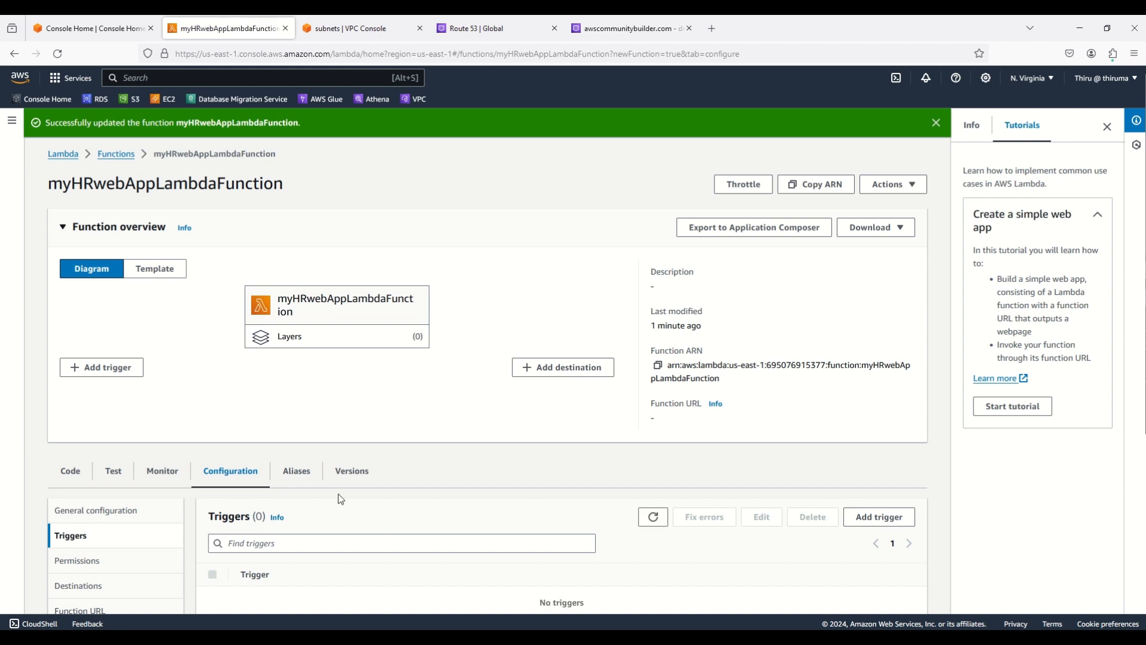
scroll(315, 508, "down", 2)
left_click(89, 391)
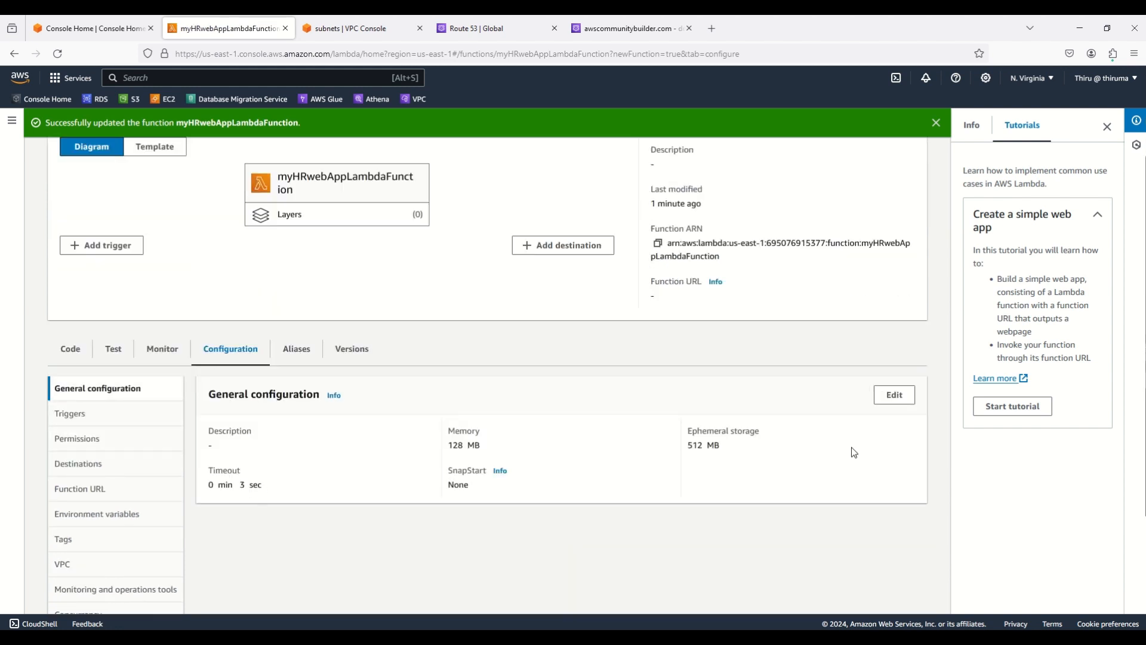
left_click(895, 397)
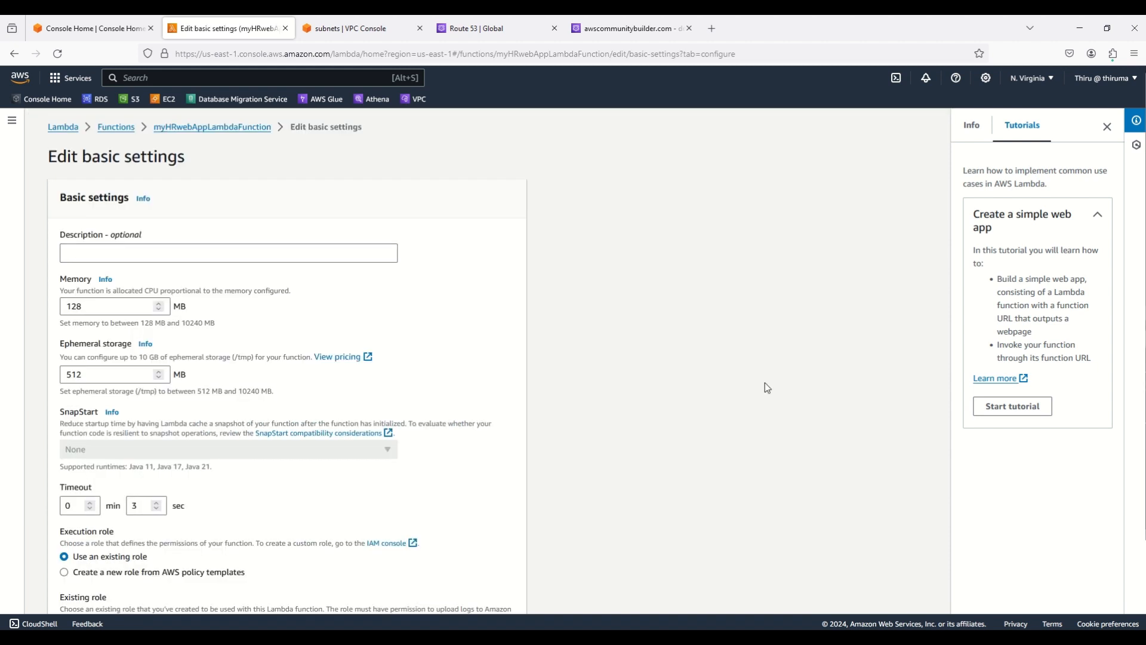
left_click(90, 503)
left_click(156, 509)
left_click(156, 510)
scroll(630, 443, "down", 3)
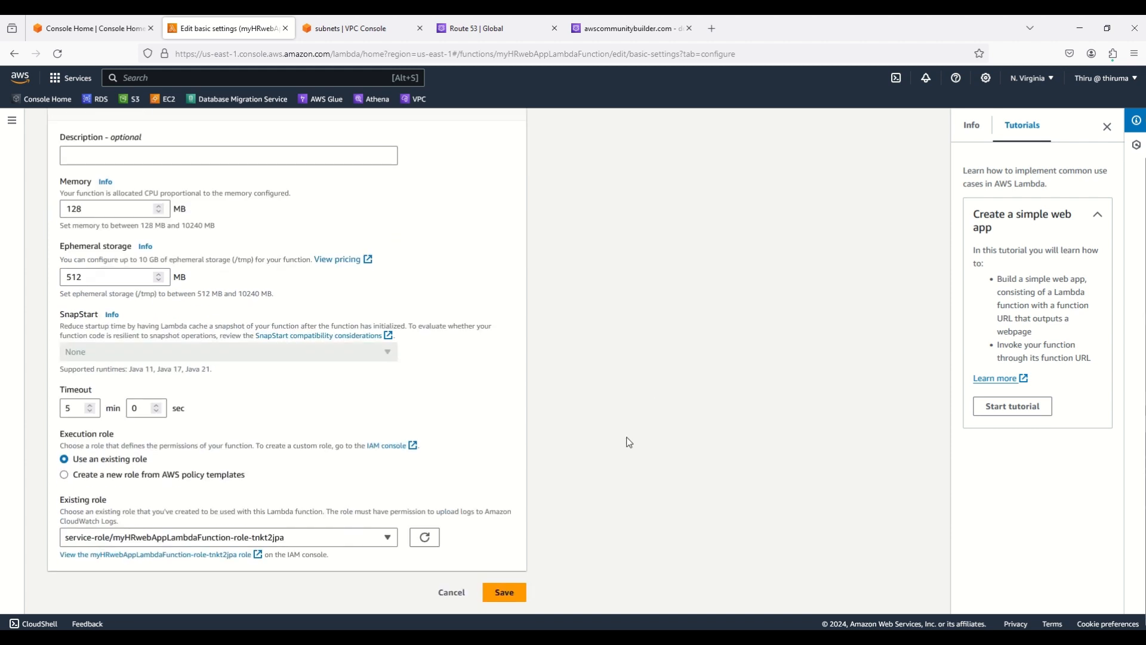
left_click(504, 593)
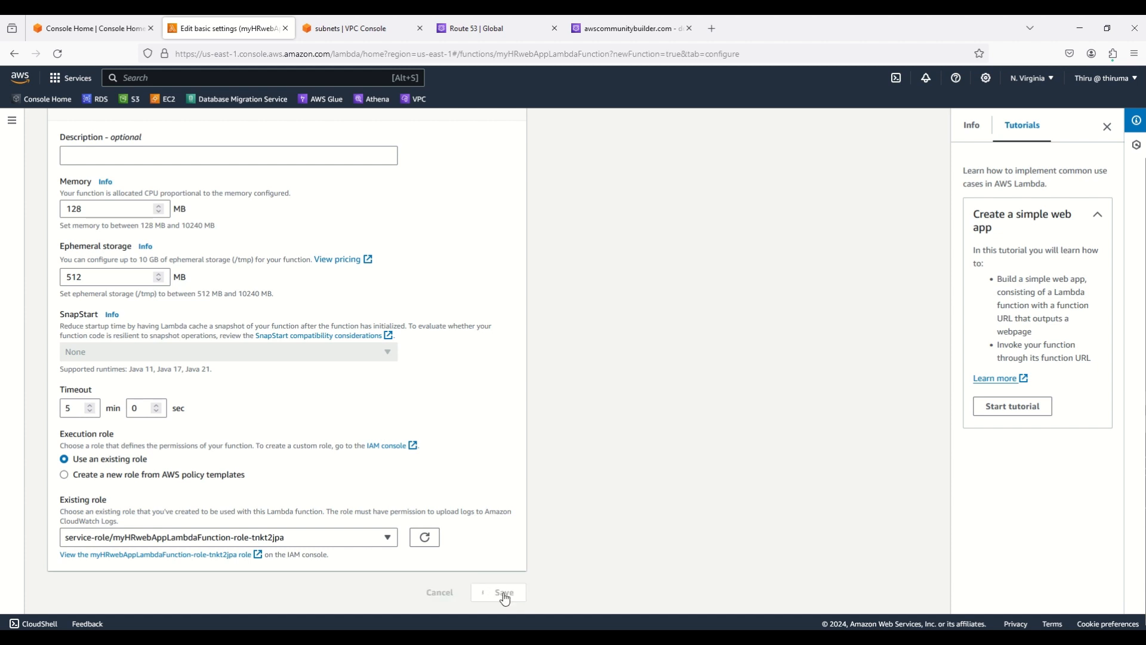
Review the execution role permissions, which allow only CloudWatch Logs actions
scroll(478, 497, "down", 2)
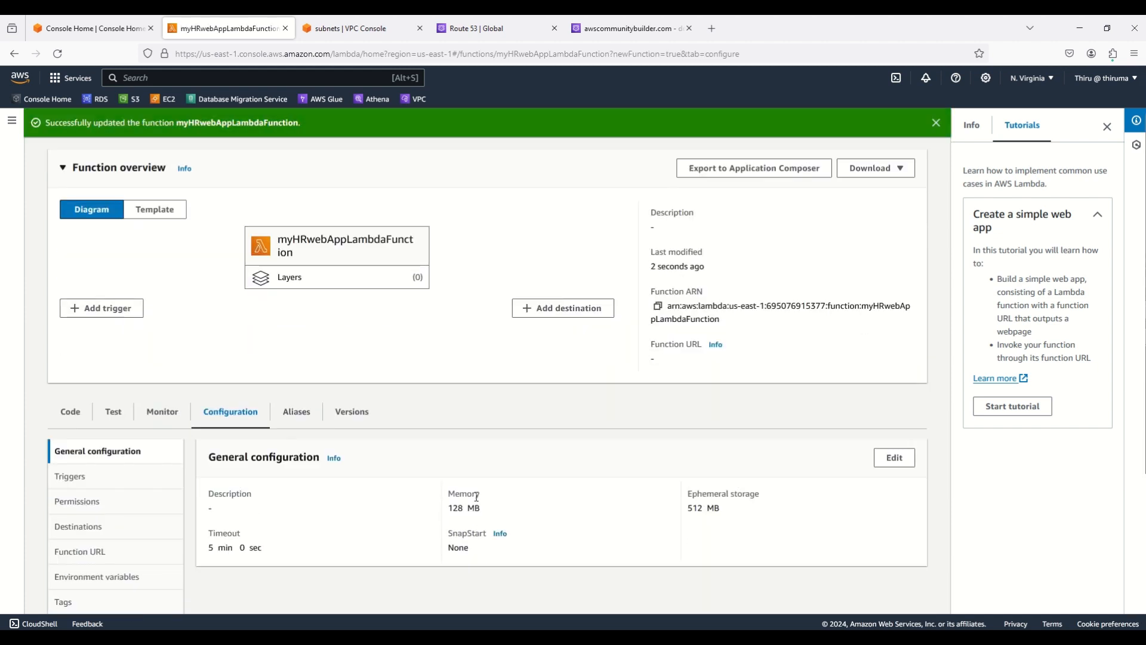
left_click(83, 504)
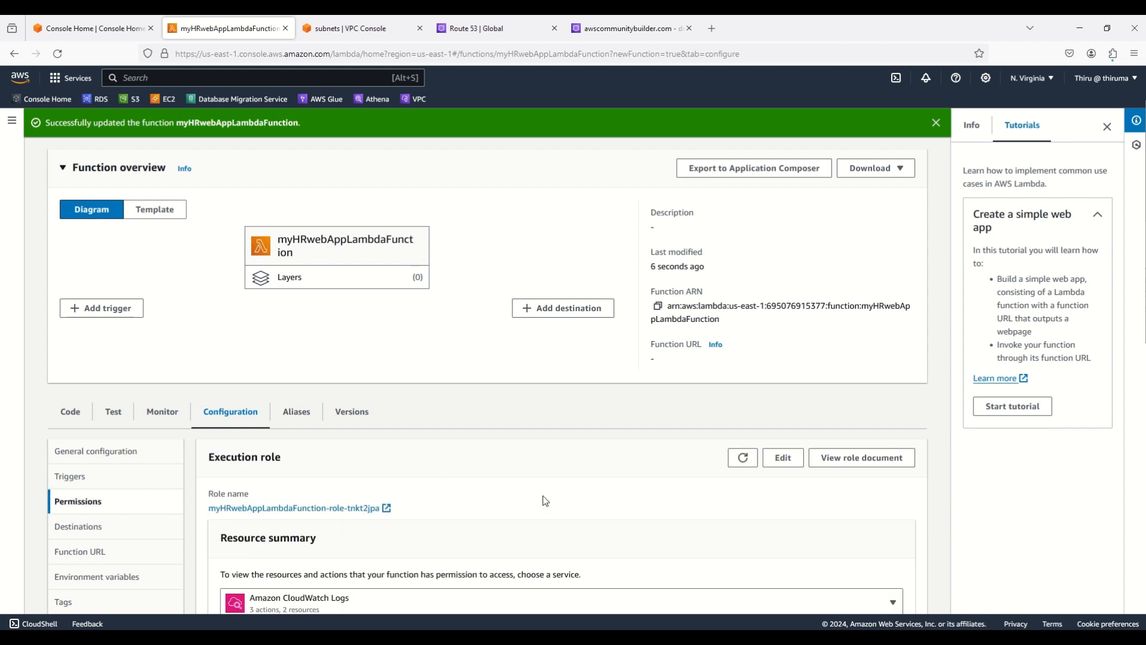
scroll(542, 497, "down", 3)
scroll(543, 500, "down", 6)
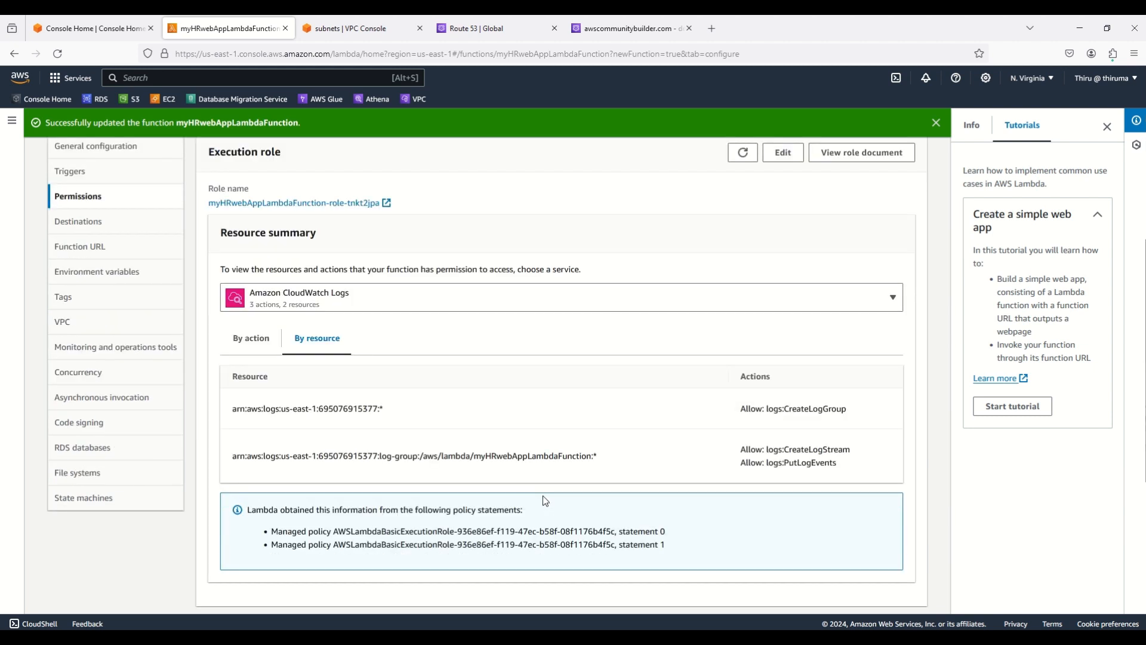
scroll(544, 496, "down", 1)
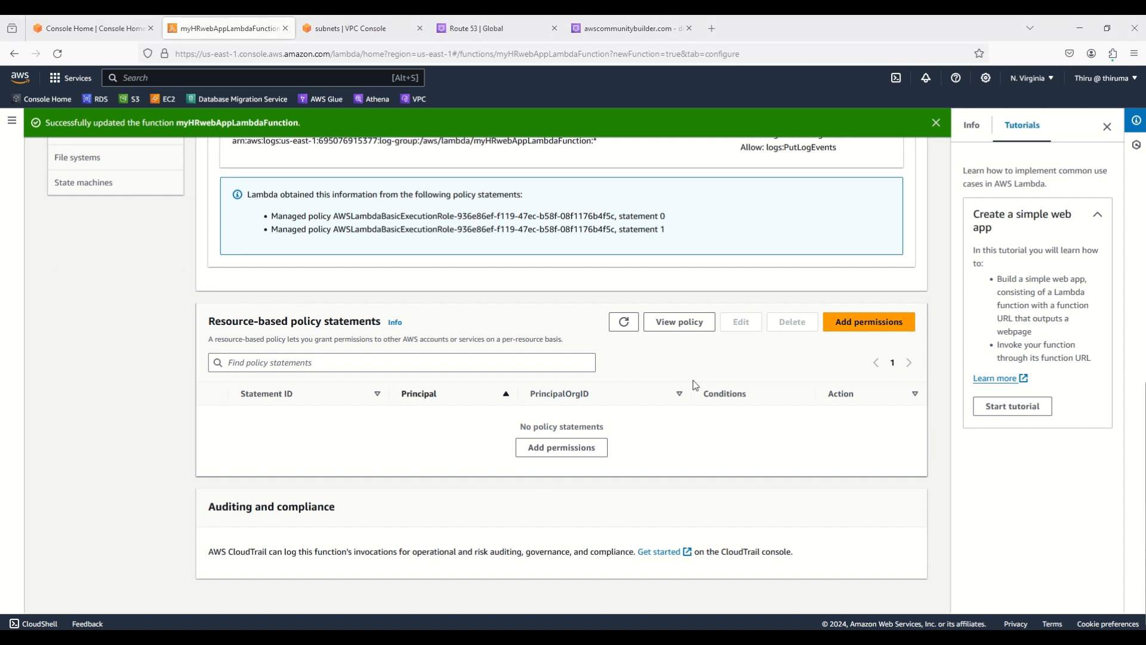
scroll(402, 462, "up", 5)
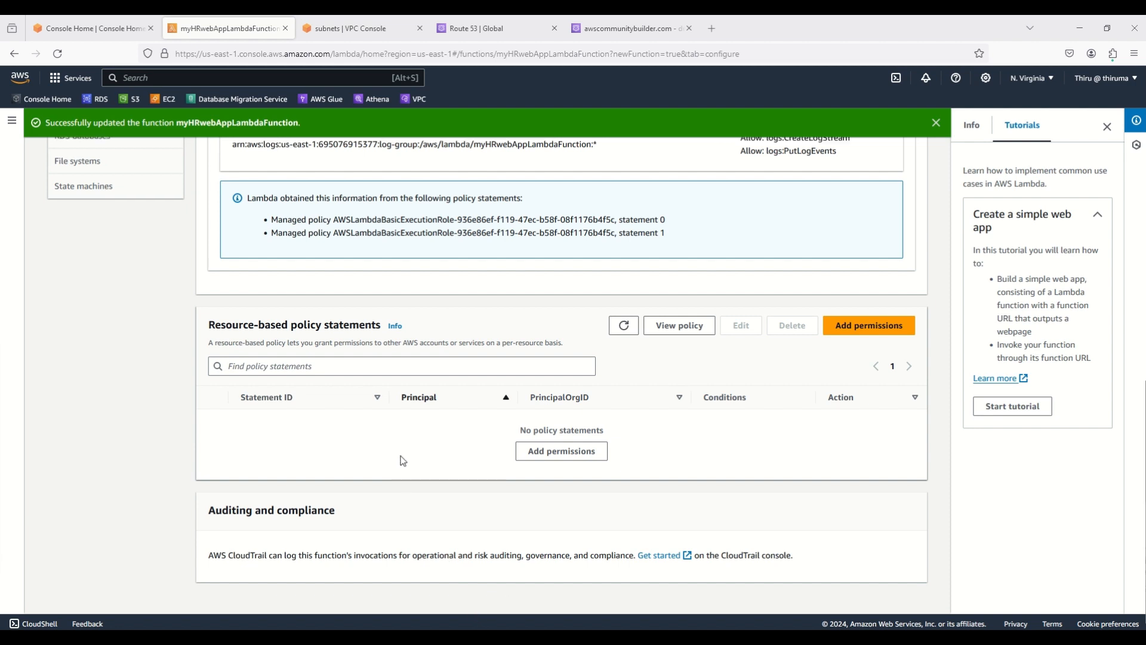
scroll(403, 462, "up", 1)
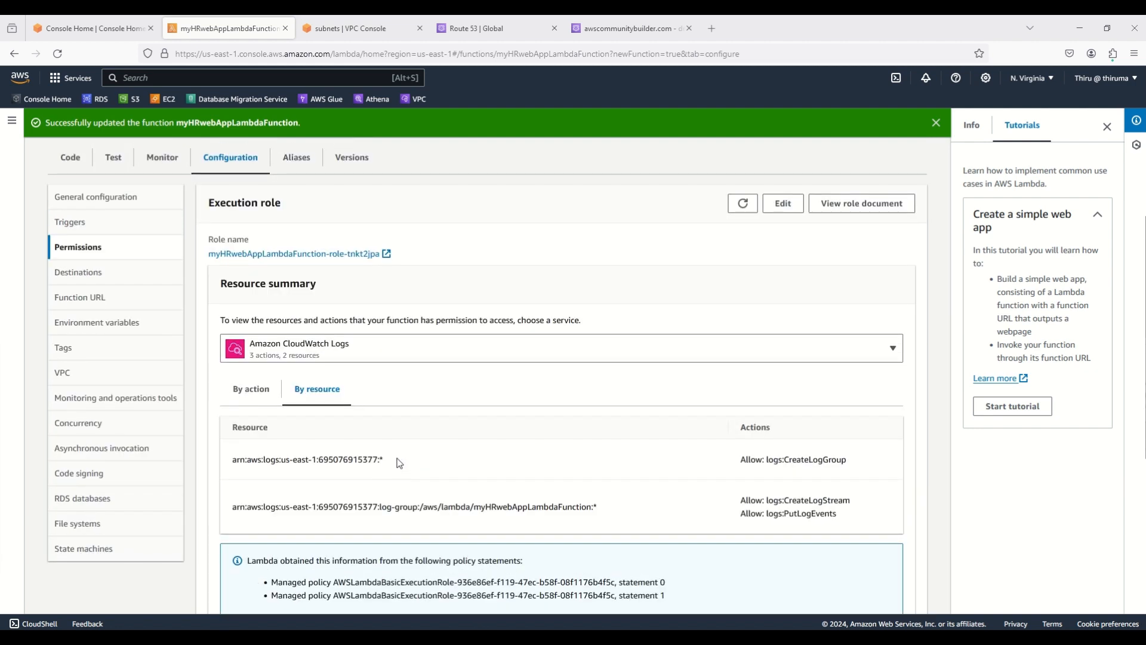
Open EC2 in a new tab and start creating a load balancer to view the type options
left_click(88, 33)
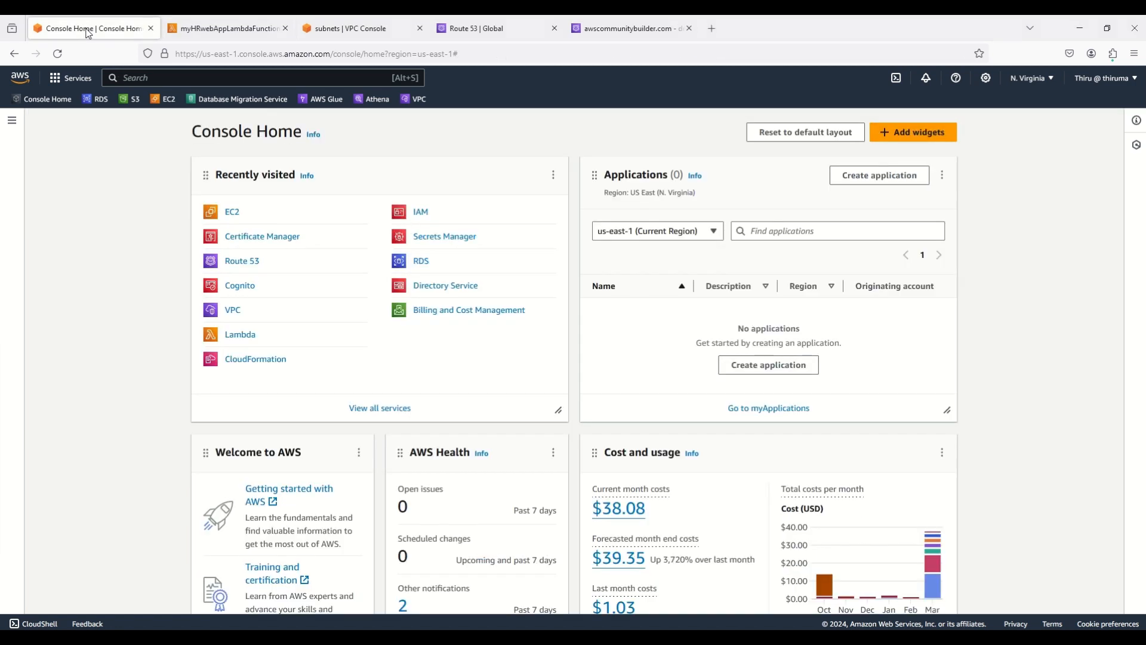
right_click(238, 222)
left_click(268, 230)
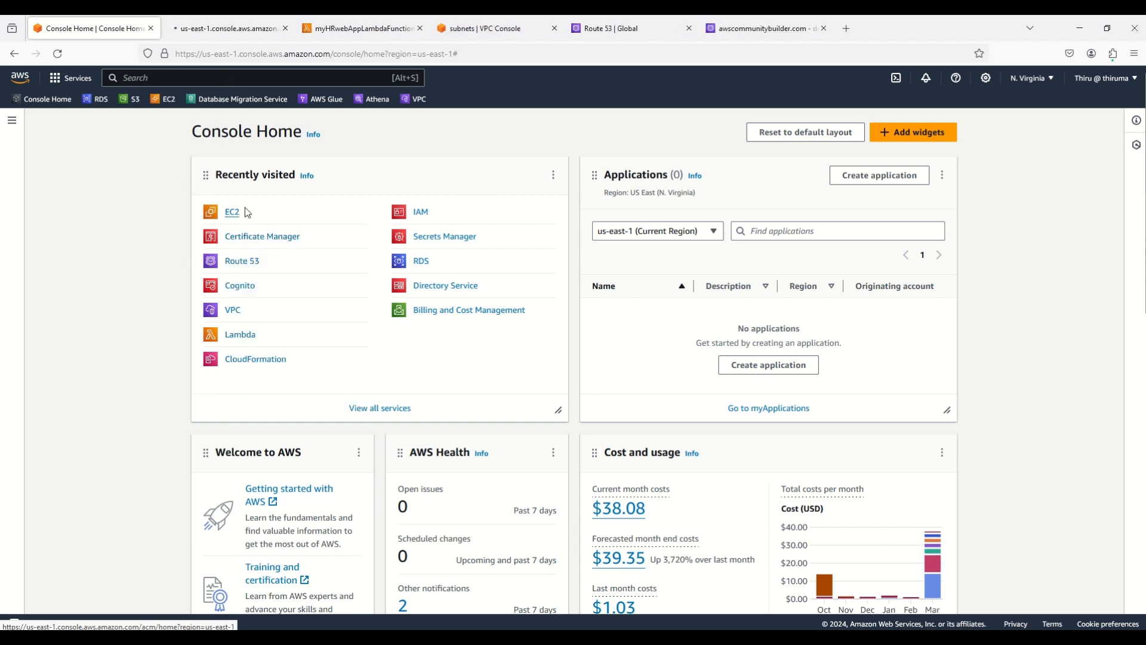
left_click(226, 28)
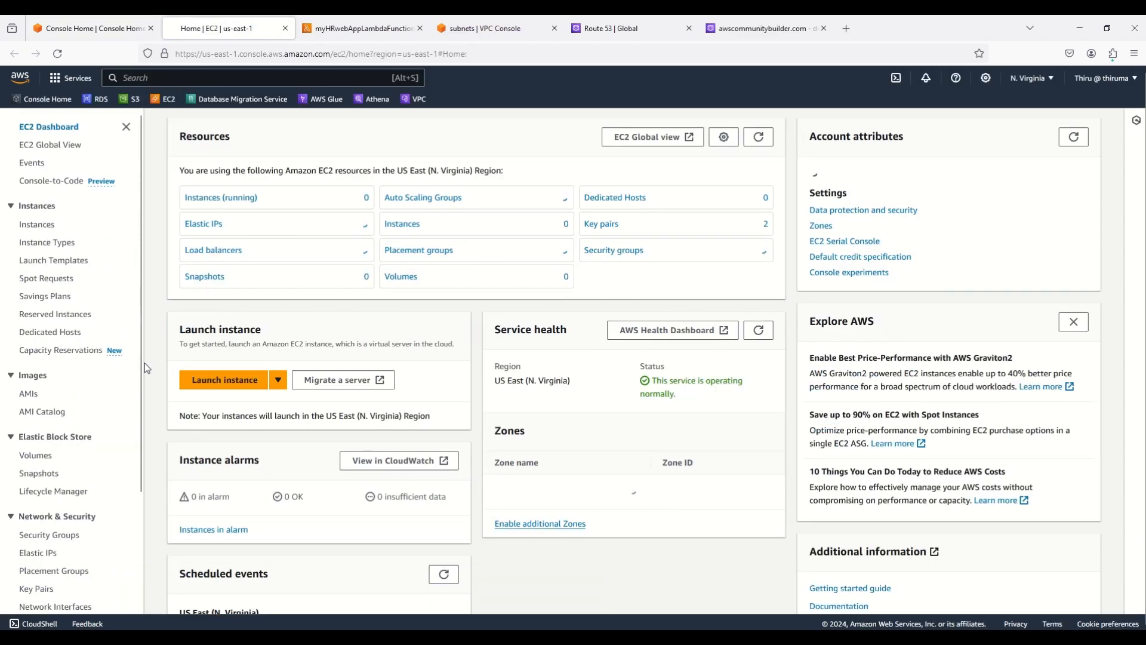
scroll(54, 489, "down", 3)
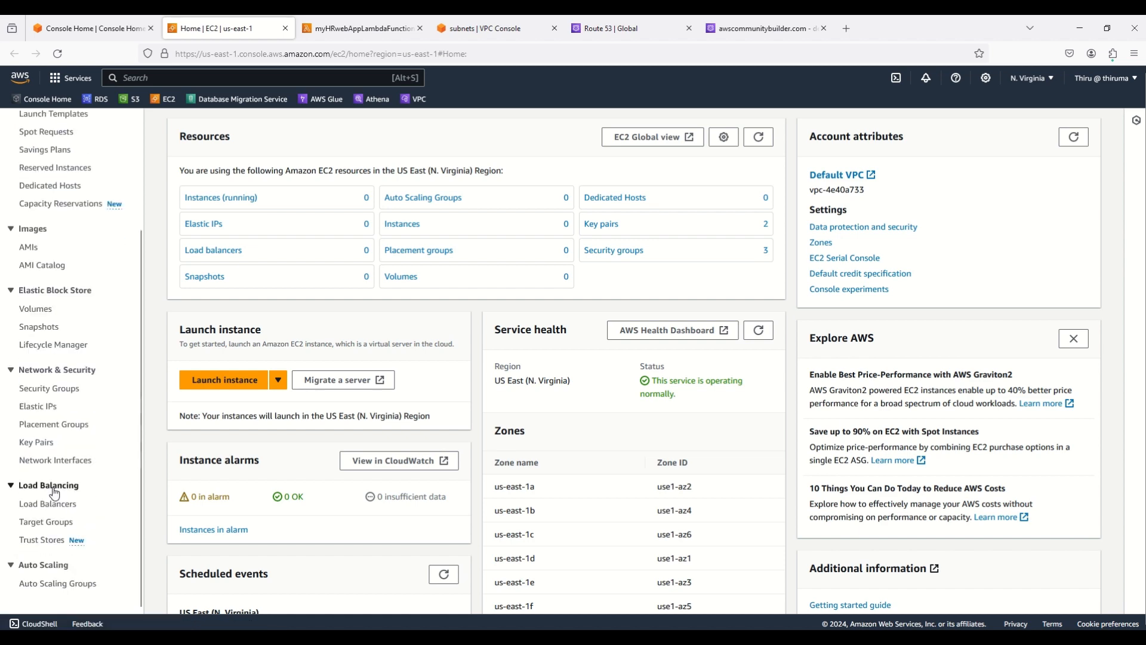
left_click(53, 505)
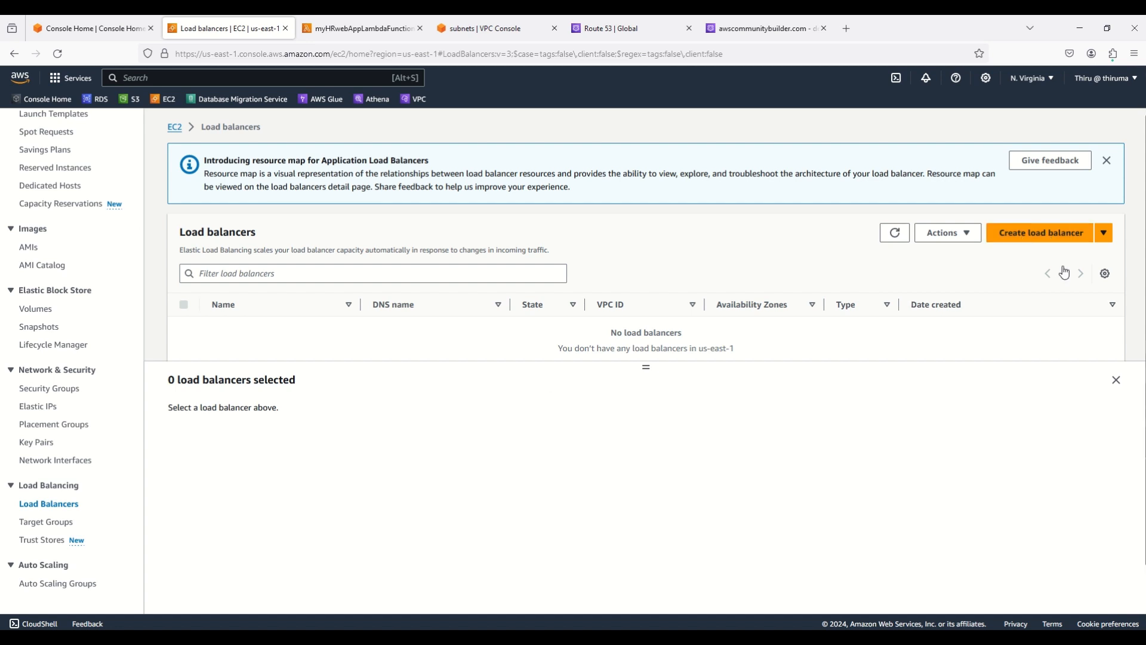
left_click(1054, 240)
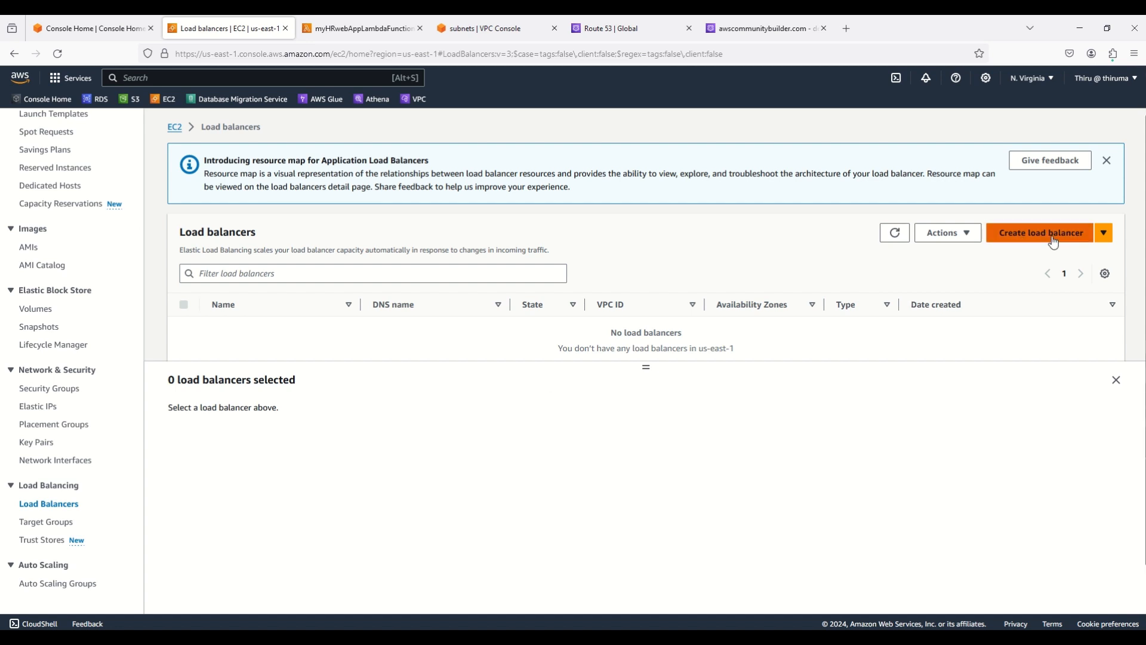
scroll(439, 412, "down", 3)
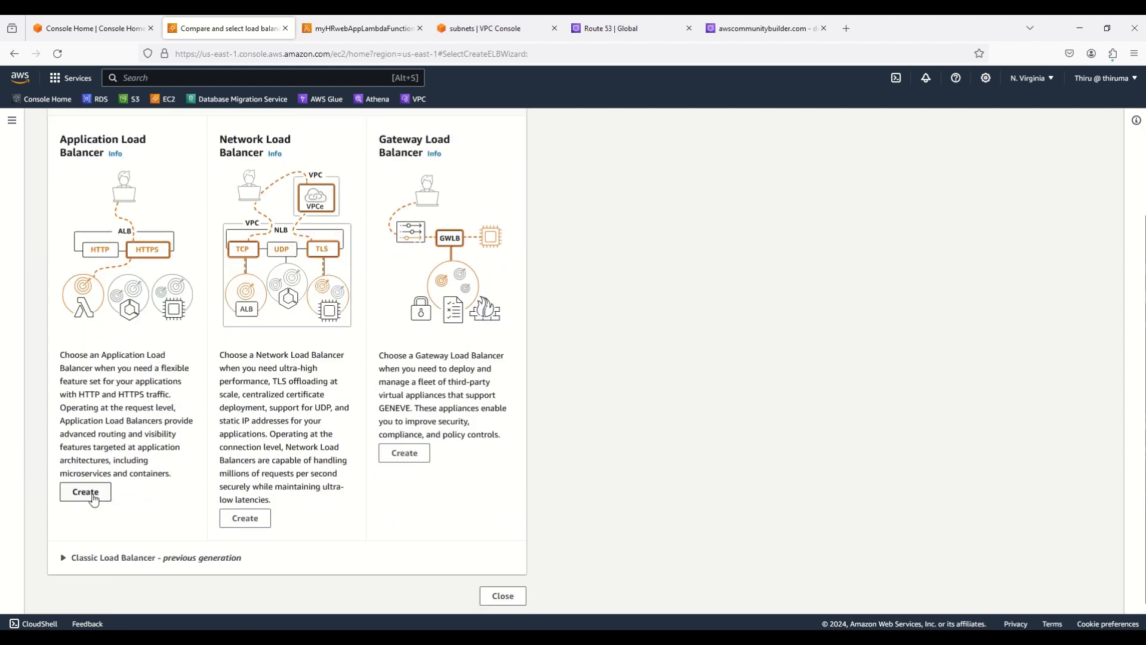
Start an internal Application Load Balancer named myALBforLambda
left_click(85, 492)
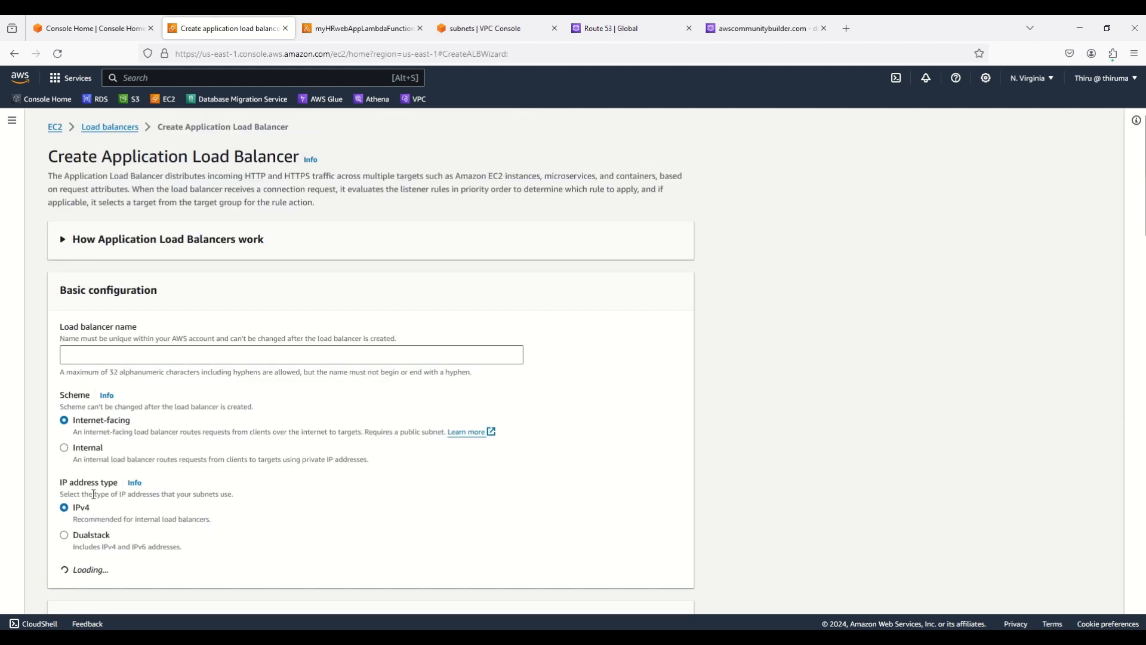
left_click(90, 361)
type("my")
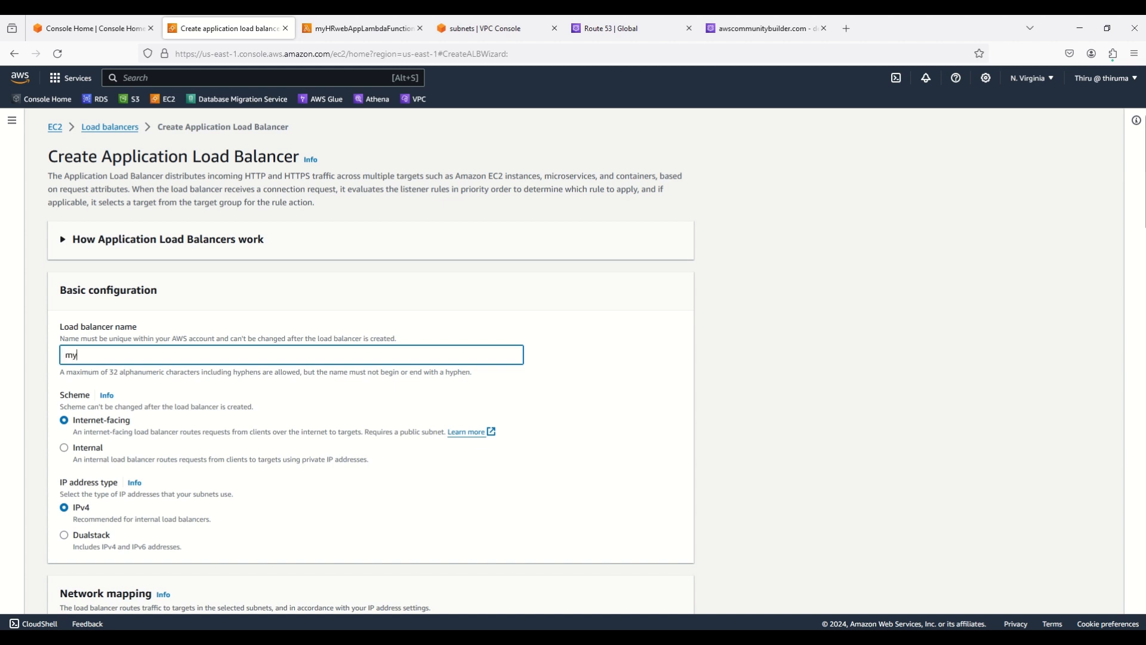
type("ALBforLambda")
left_click(63, 449)
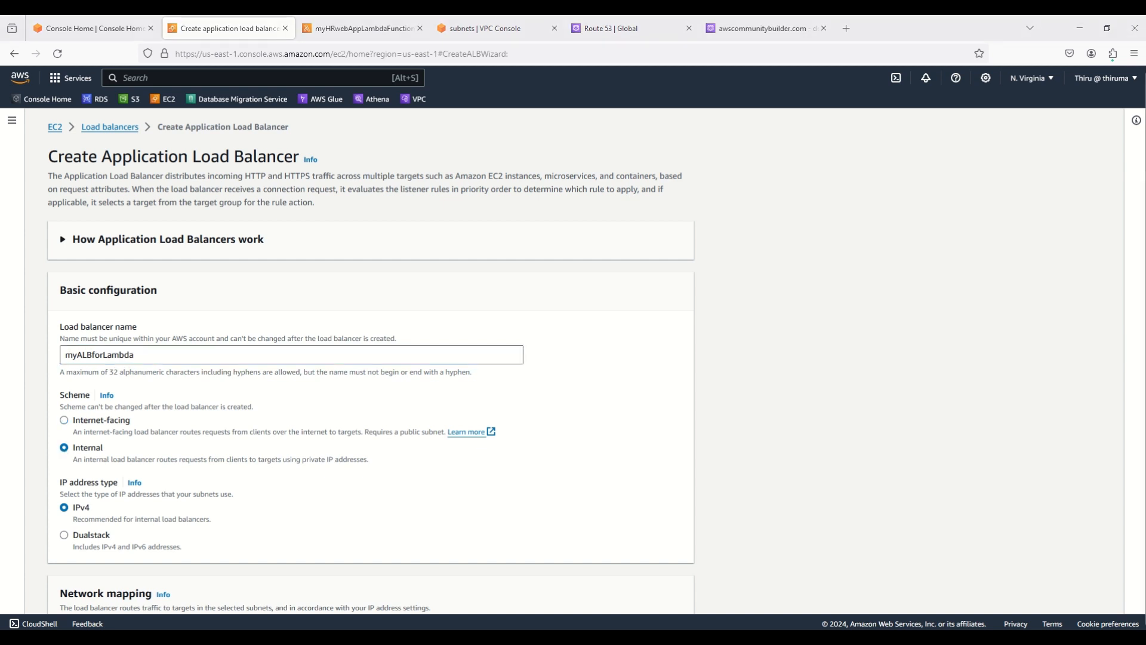
key("alt+Tab")
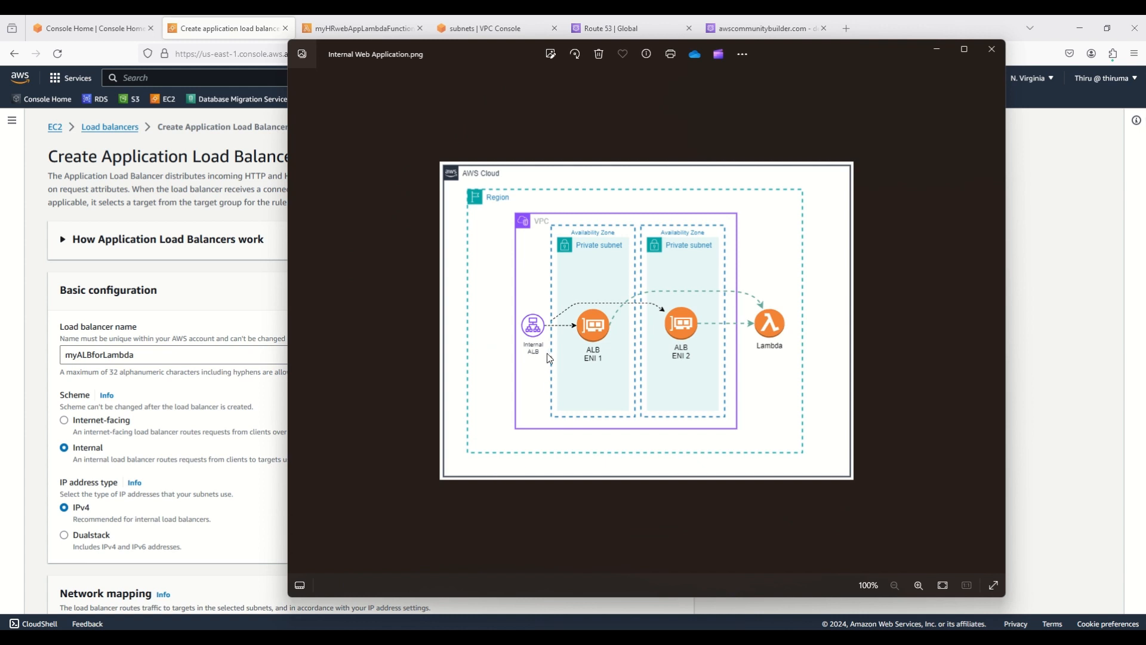
left_click(1060, 388)
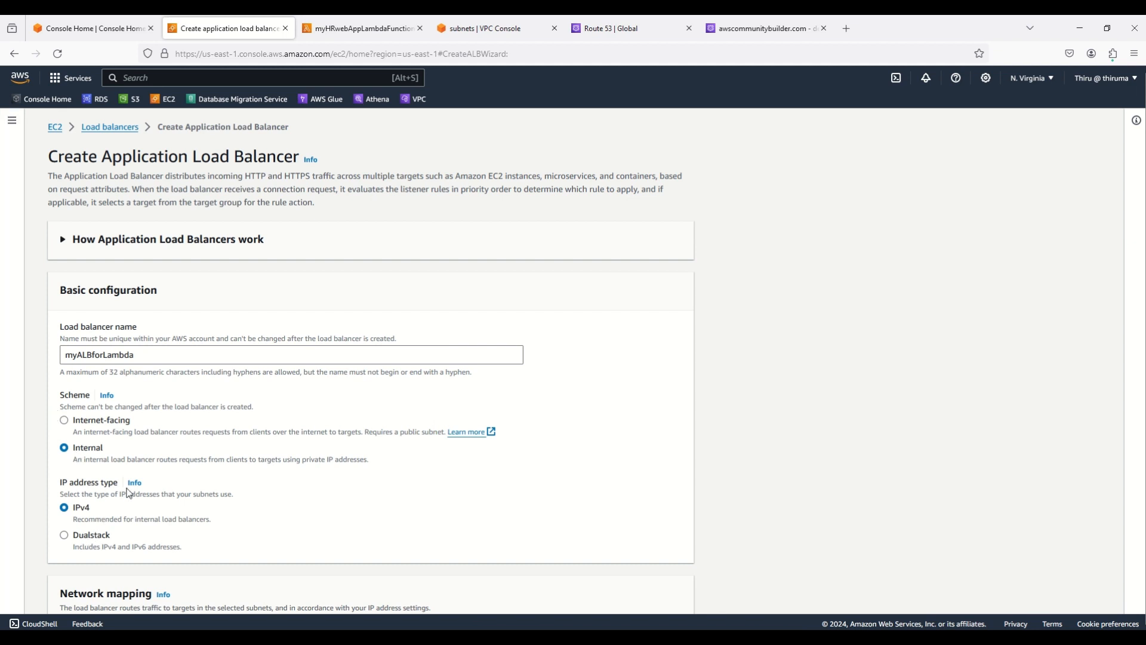
Place it in VerifiedAccessDemo-vpc with private subnets in us-east-1a and us-east-1b
scroll(127, 493, "down", 1)
scroll(127, 493, "down", 5)
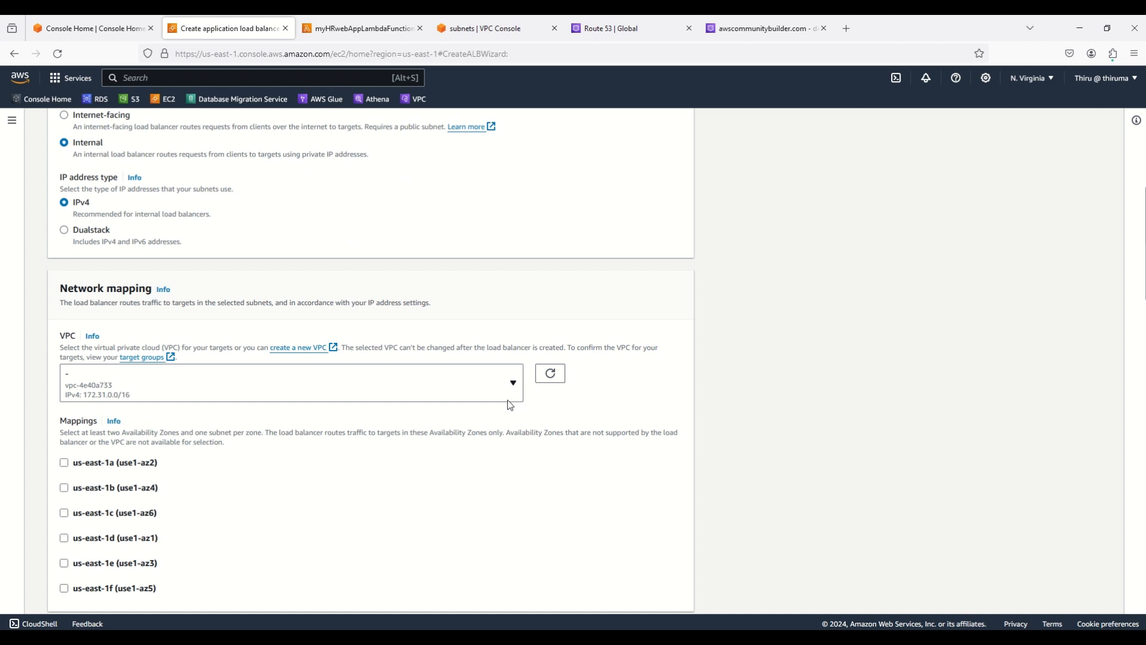
left_click(515, 386)
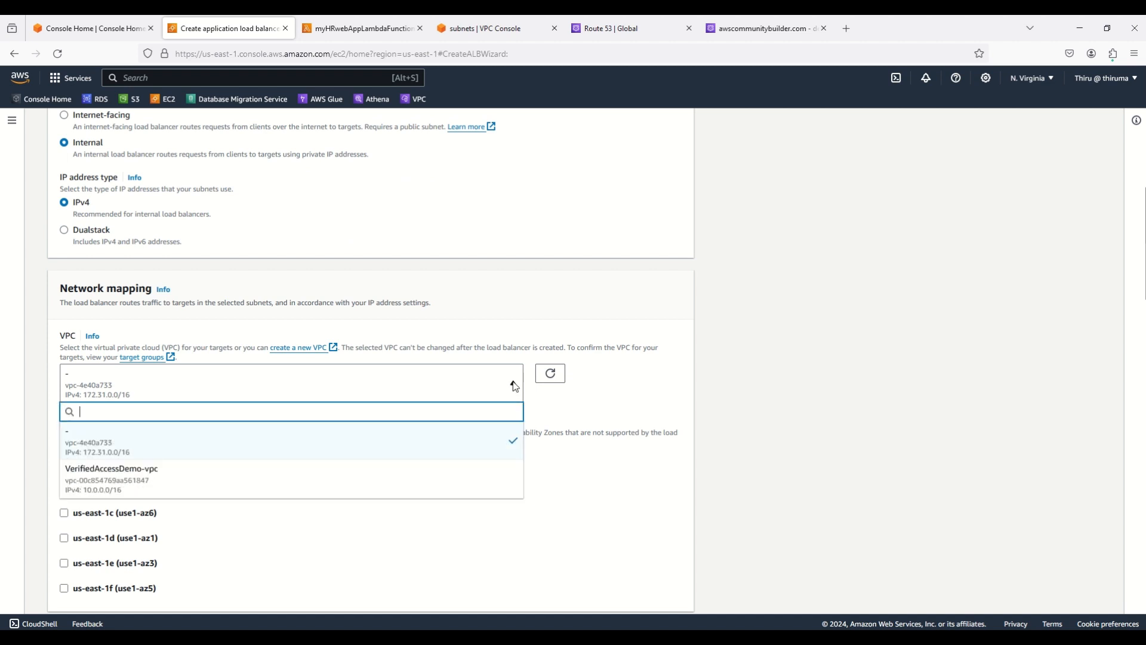
left_click(162, 485)
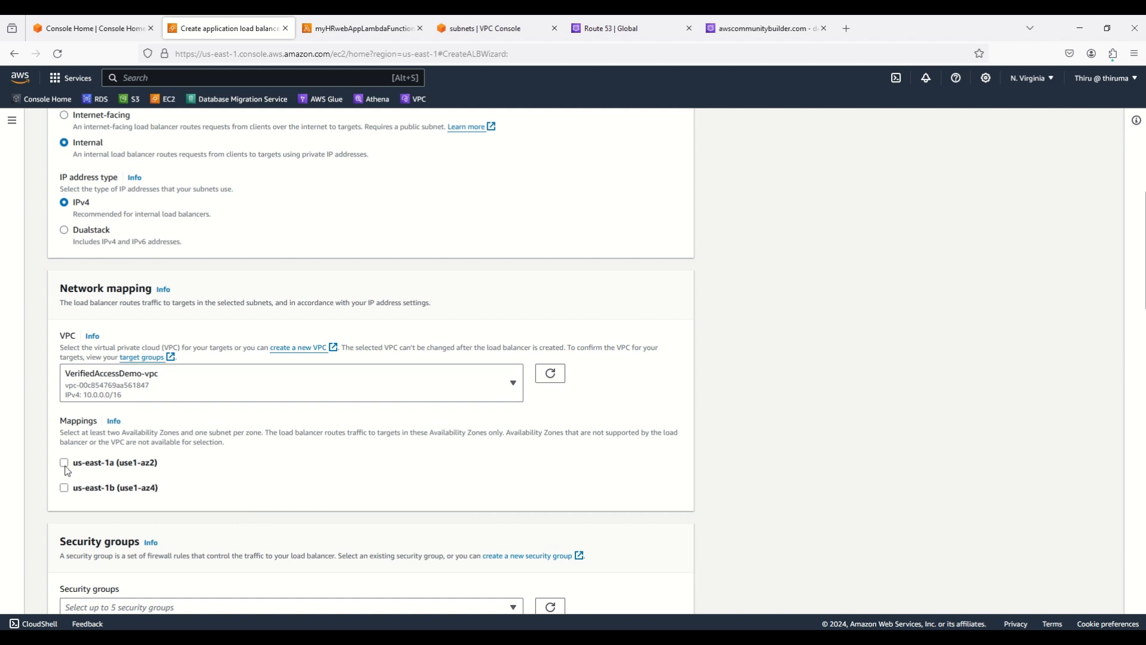
left_click(64, 462)
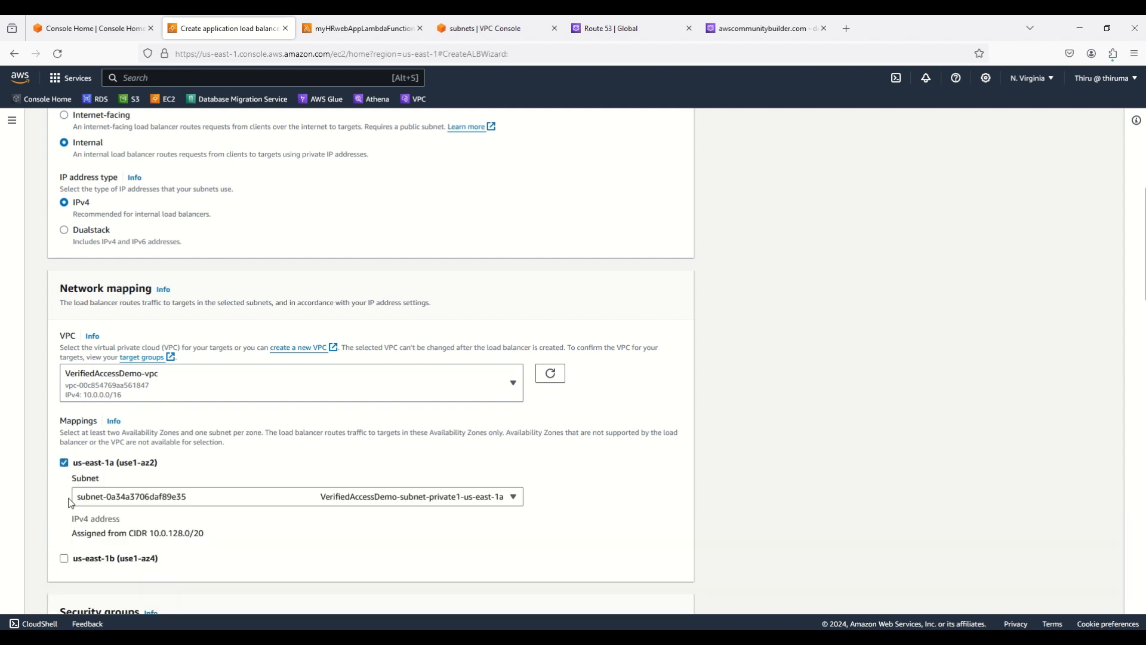
left_click(63, 558)
left_click(175, 500)
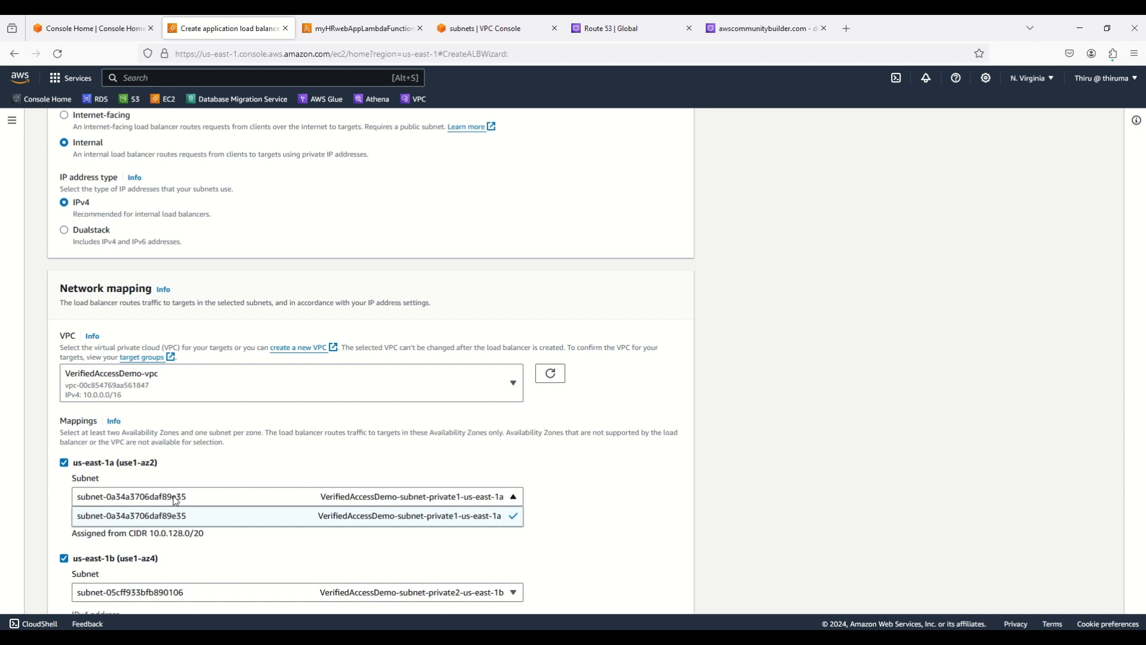
left_click(173, 496)
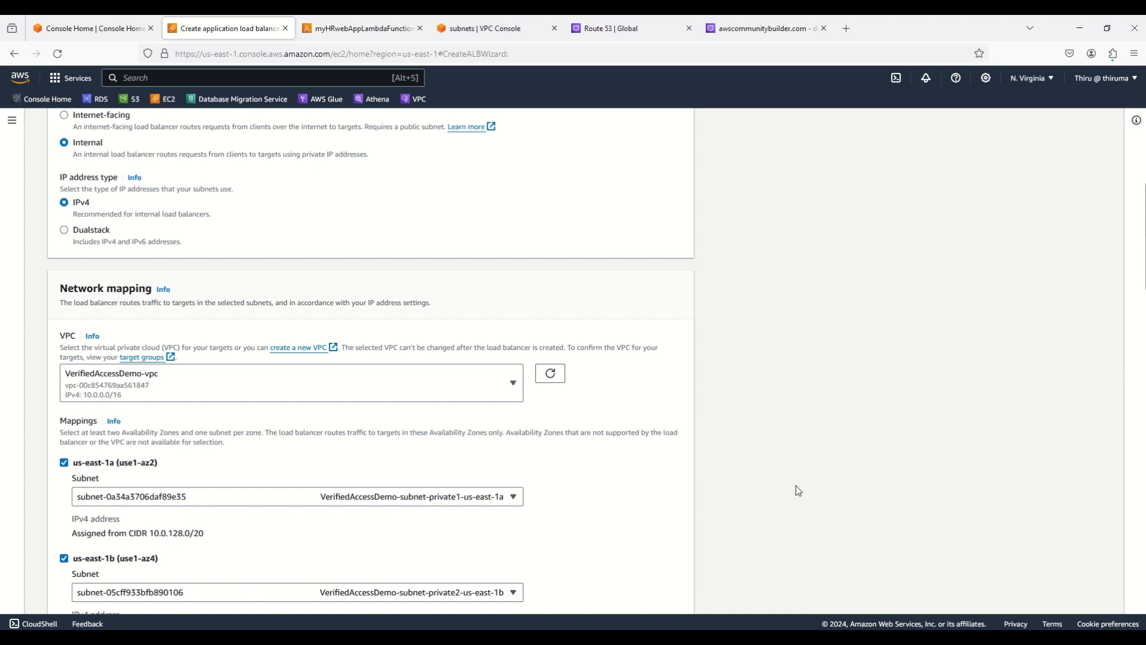
scroll(796, 485, "down", 3)
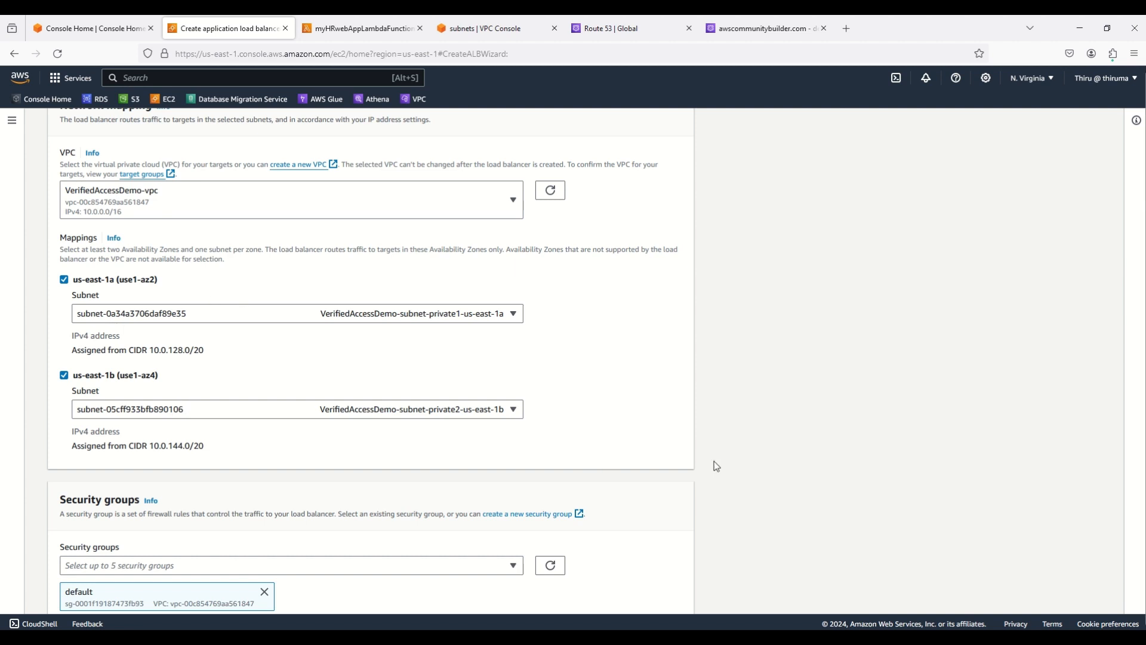
scroll(793, 457, "down", 2)
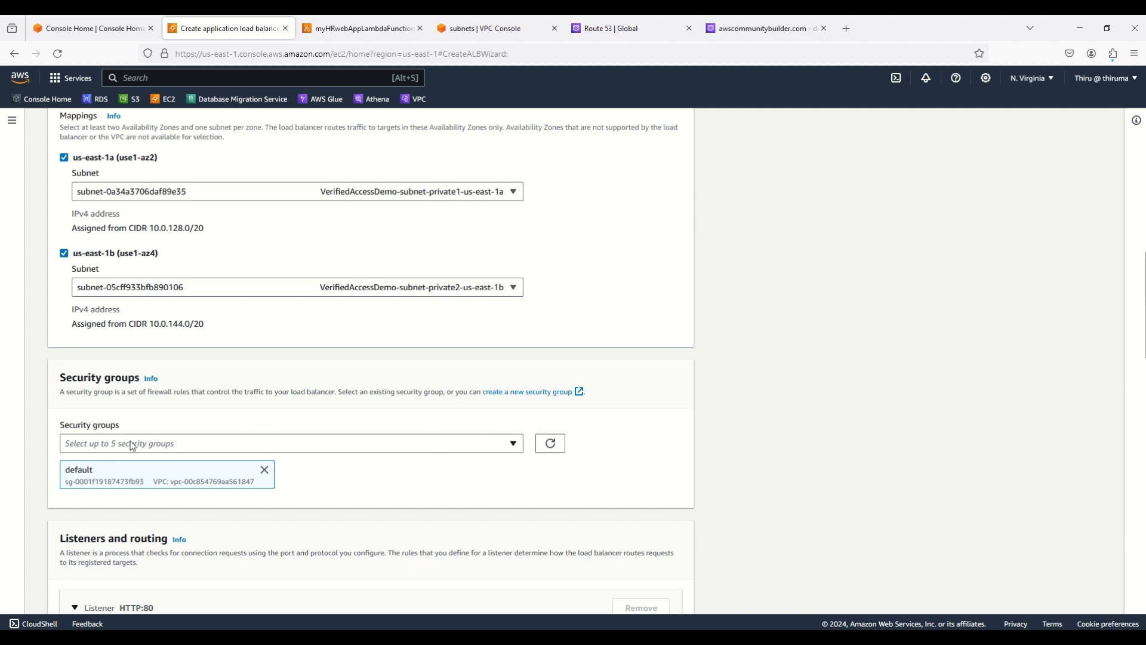
Start a security group named myALBsecuritygroup, described 'Allow HTTP traffic from 10.0.0.0/16', in VerifiedAccessDemo-vpc
left_click(517, 396)
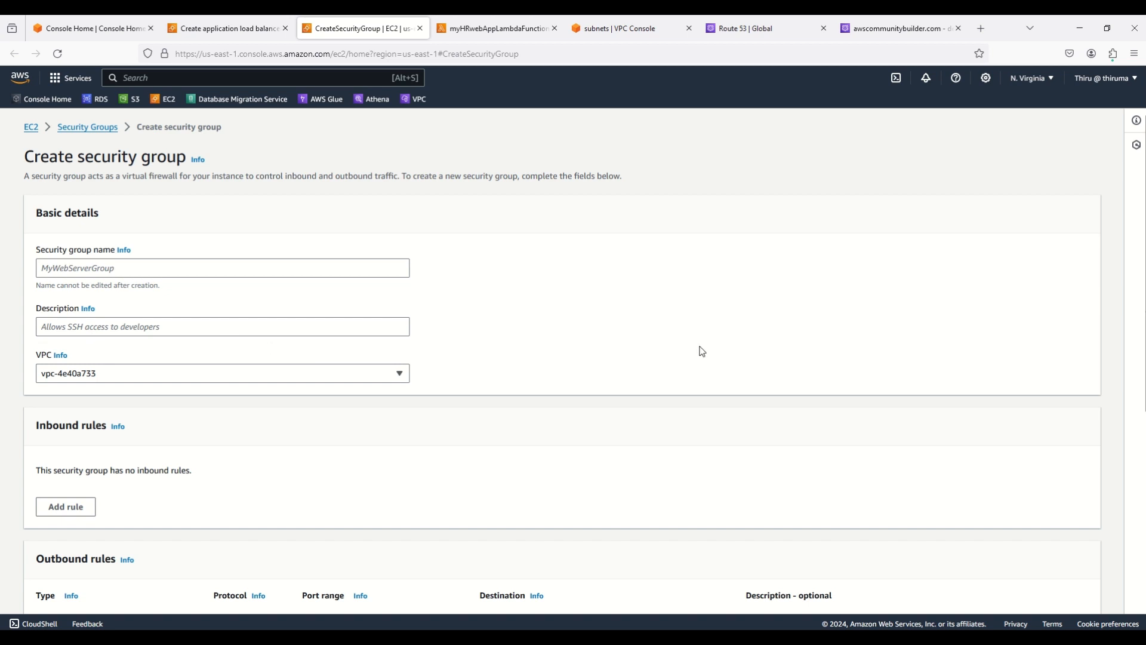
left_click(154, 269)
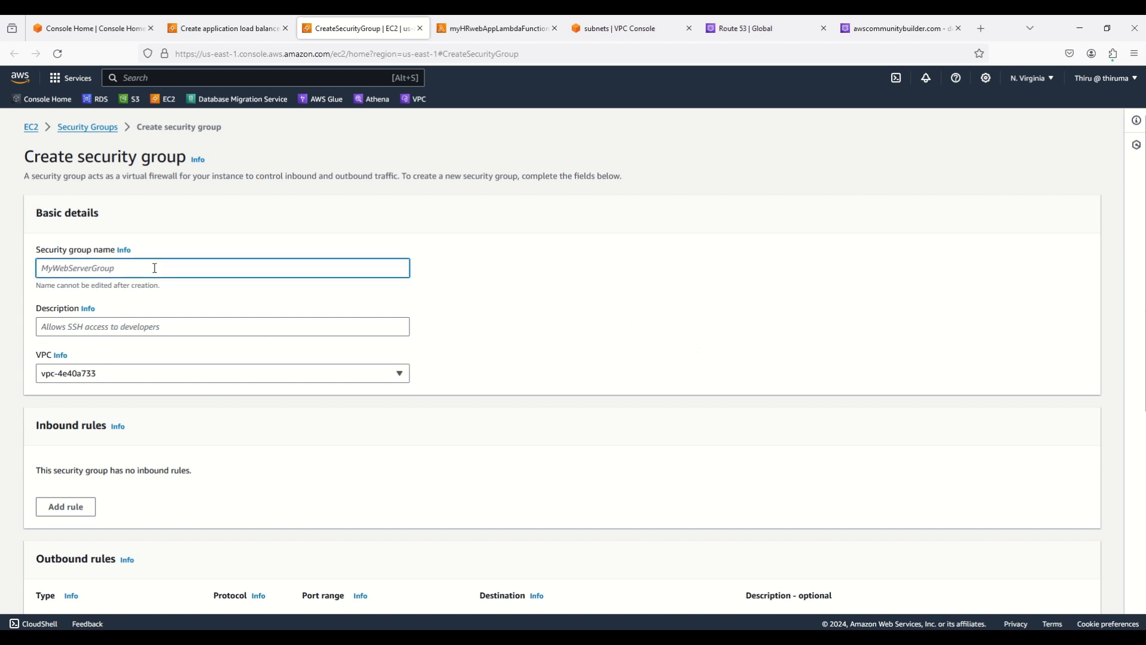
type("myALB")
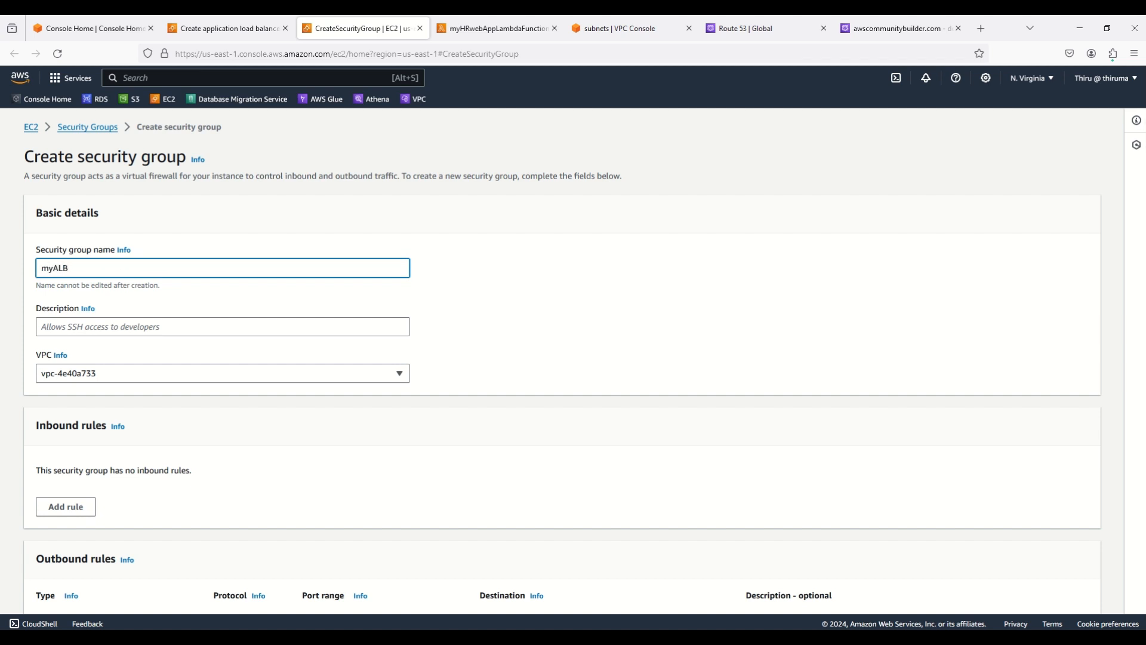
type("securi")
type("tygroup")
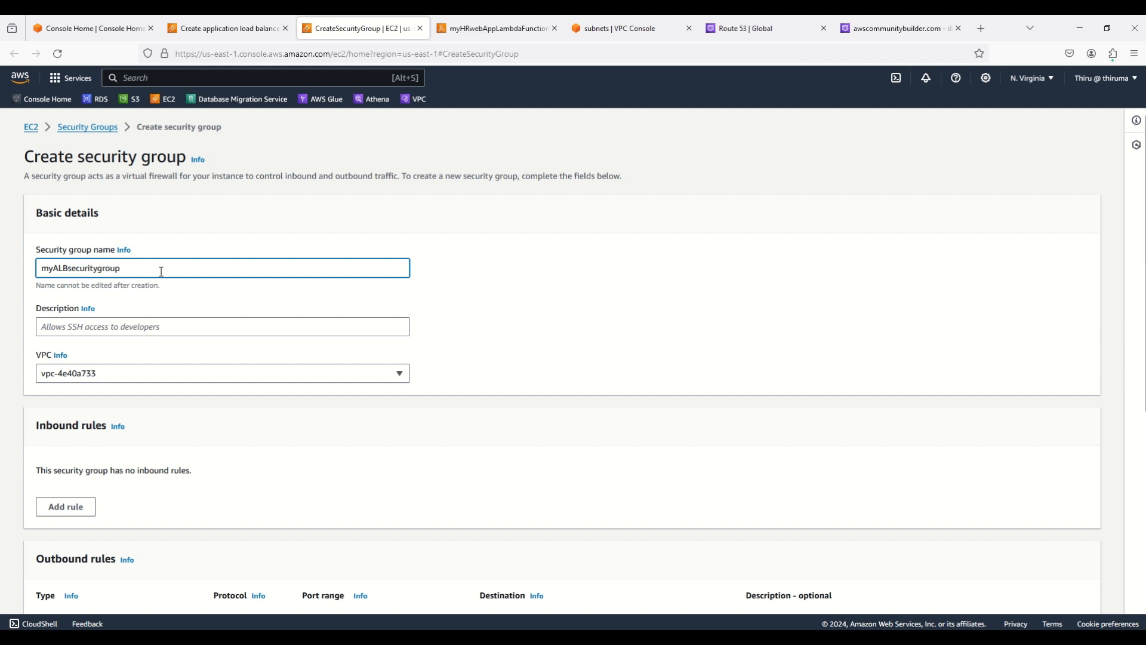
left_click(122, 330)
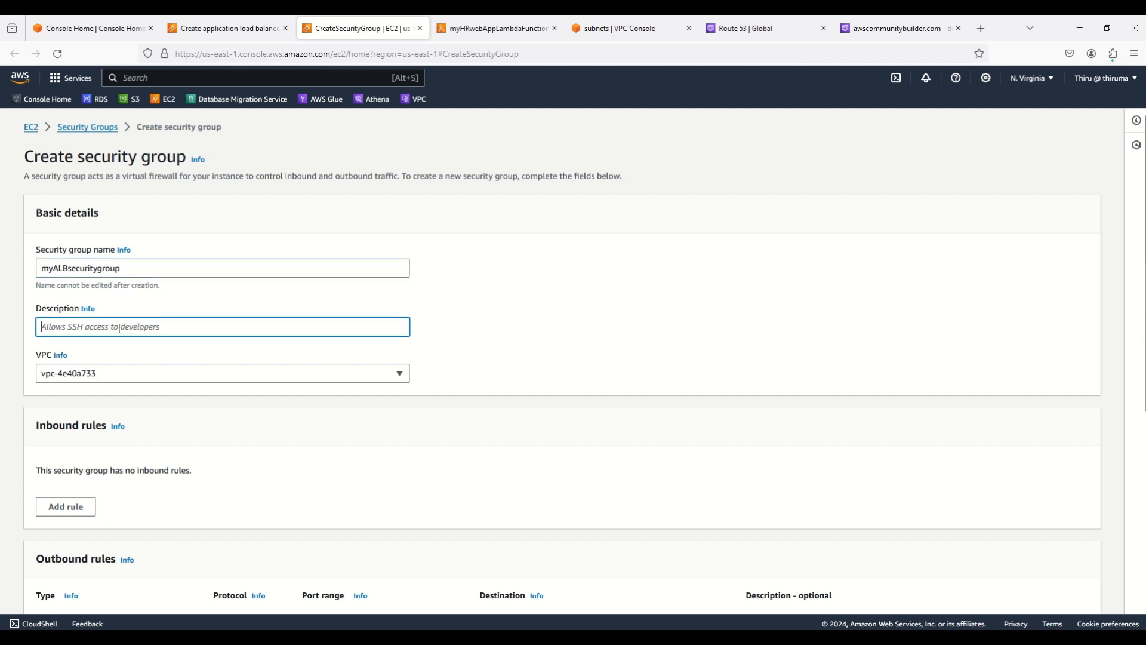
type("Allow ")
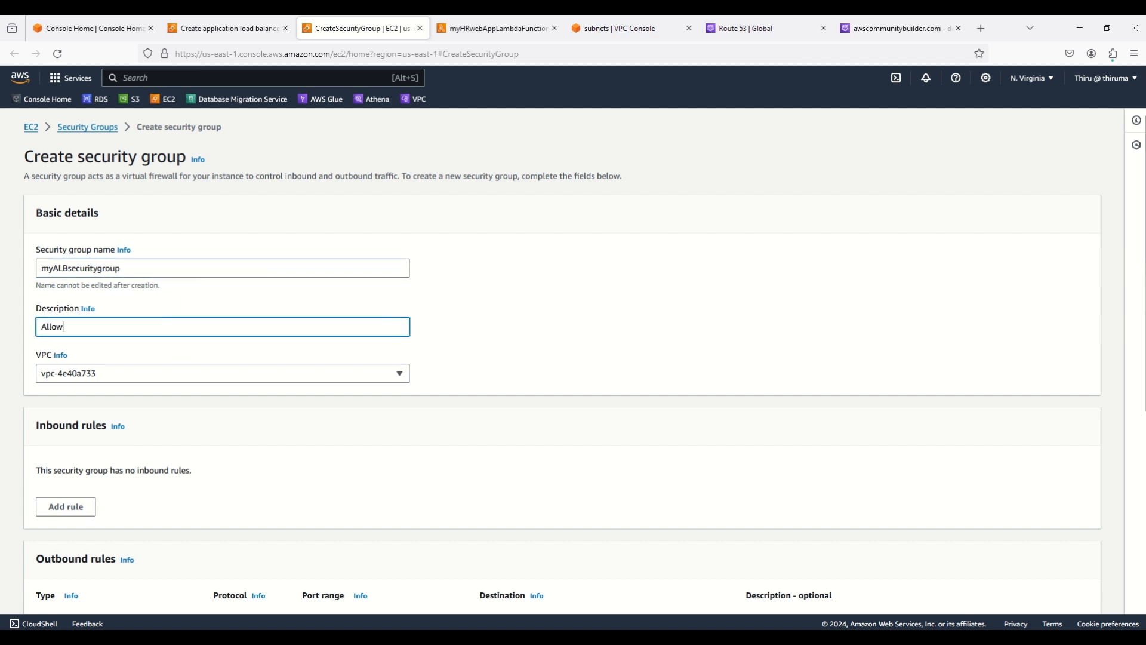
type("aHTTP")
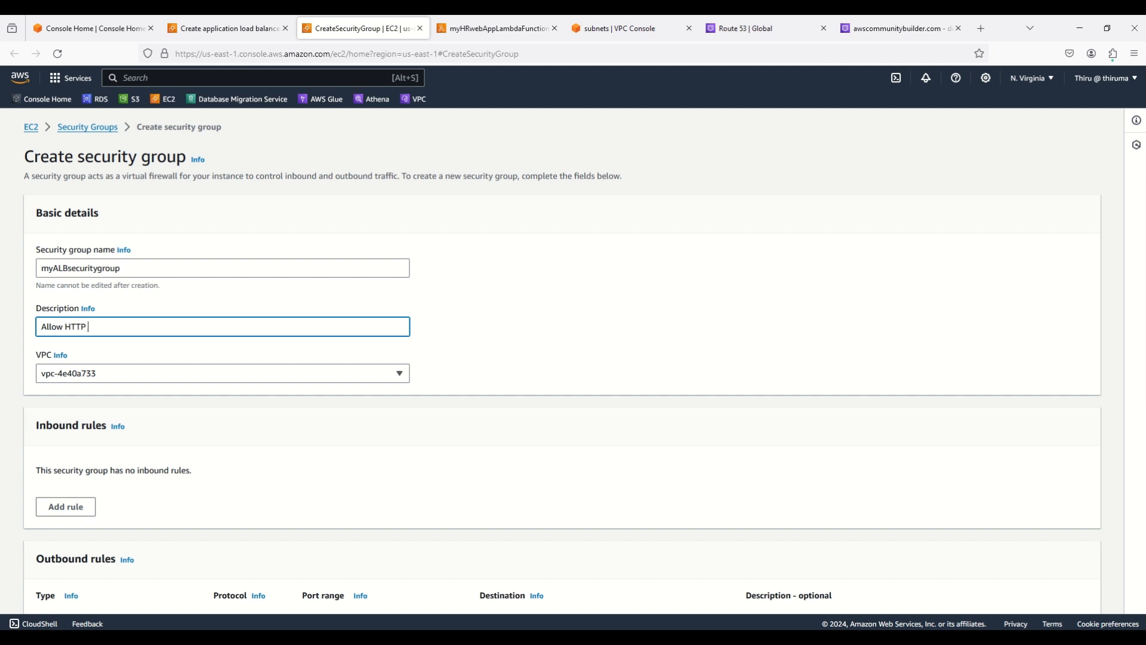
type(" traffic from 10.0.0.0/16")
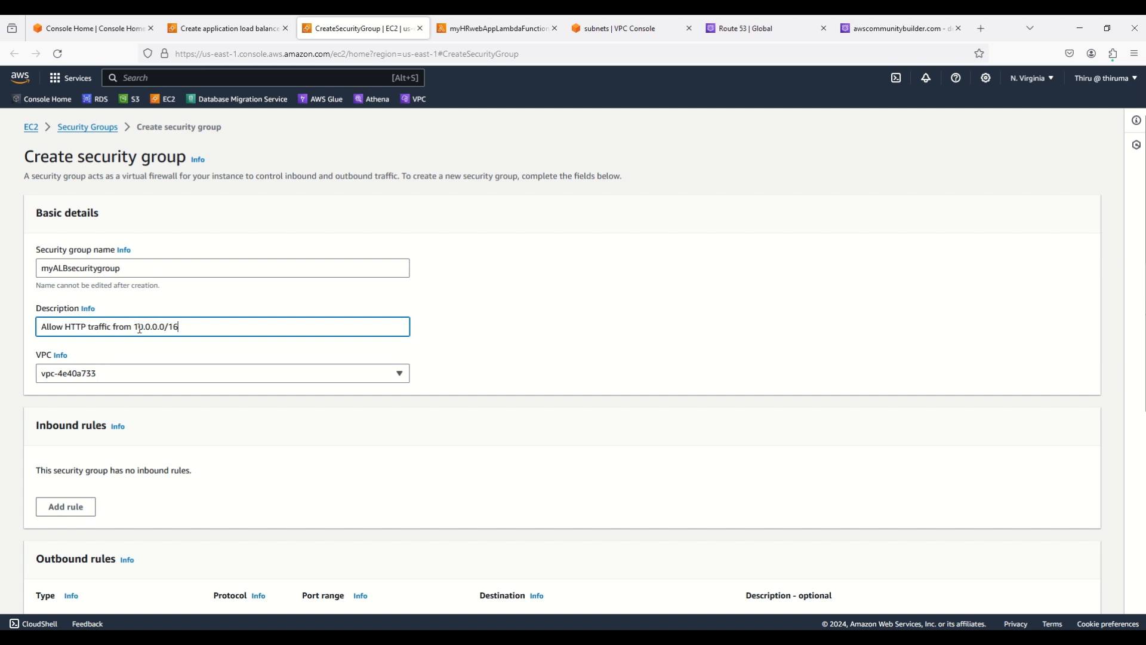
left_click(111, 376)
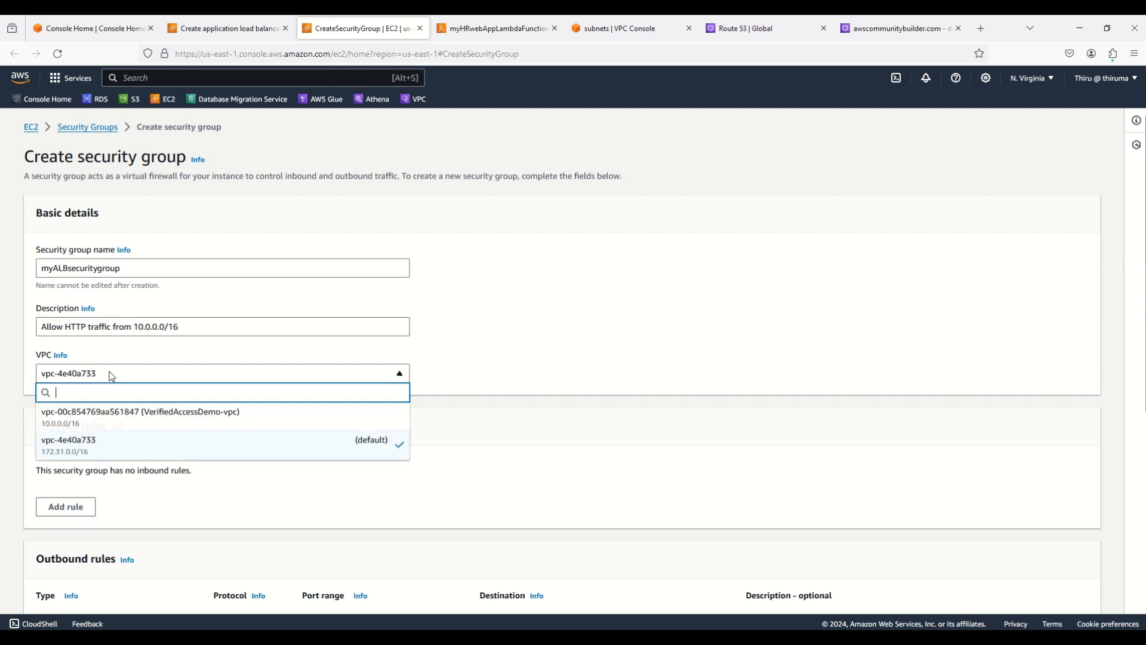
left_click(119, 418)
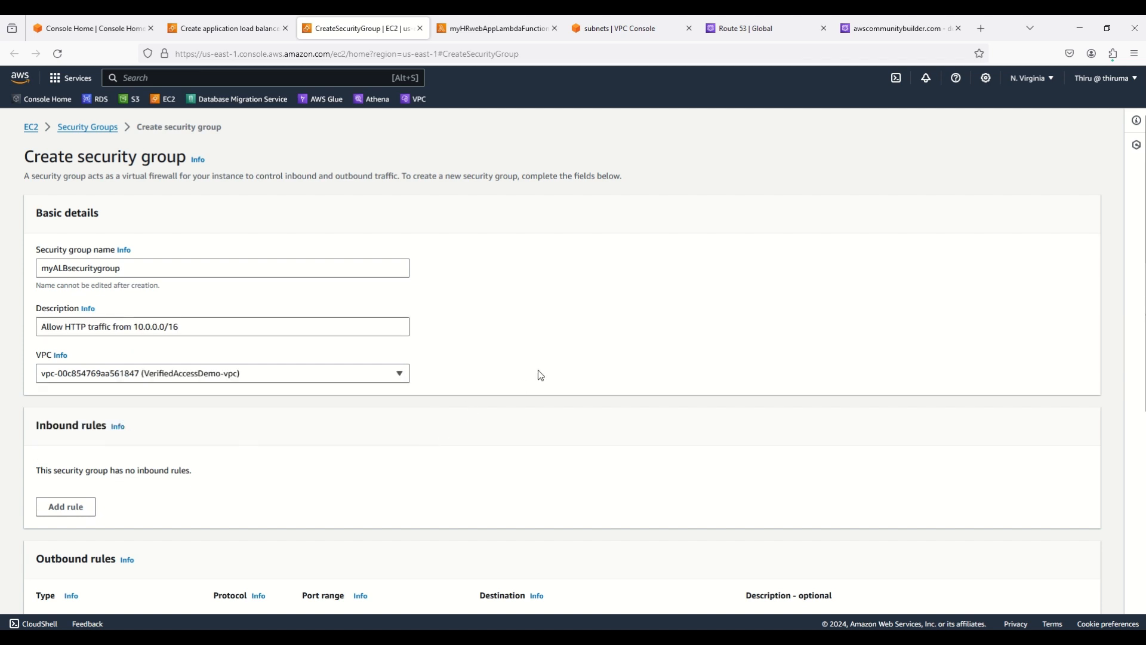
Add an inbound HTTP rule on port 80 with source 10.0.0.0/16
left_click(75, 510)
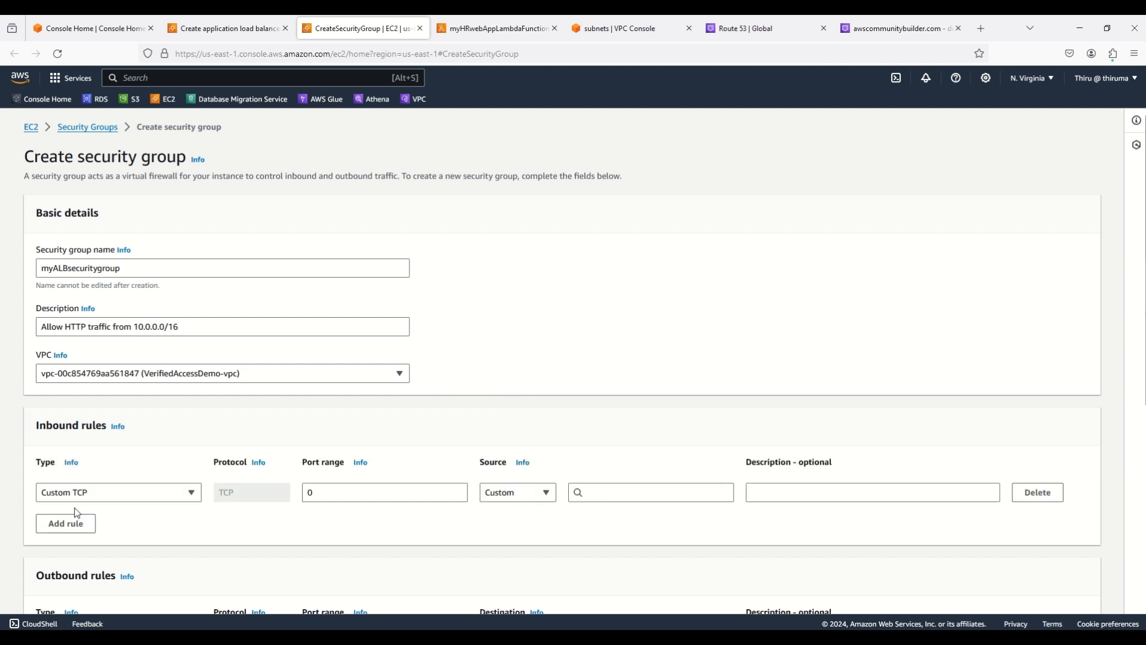
left_click(146, 494)
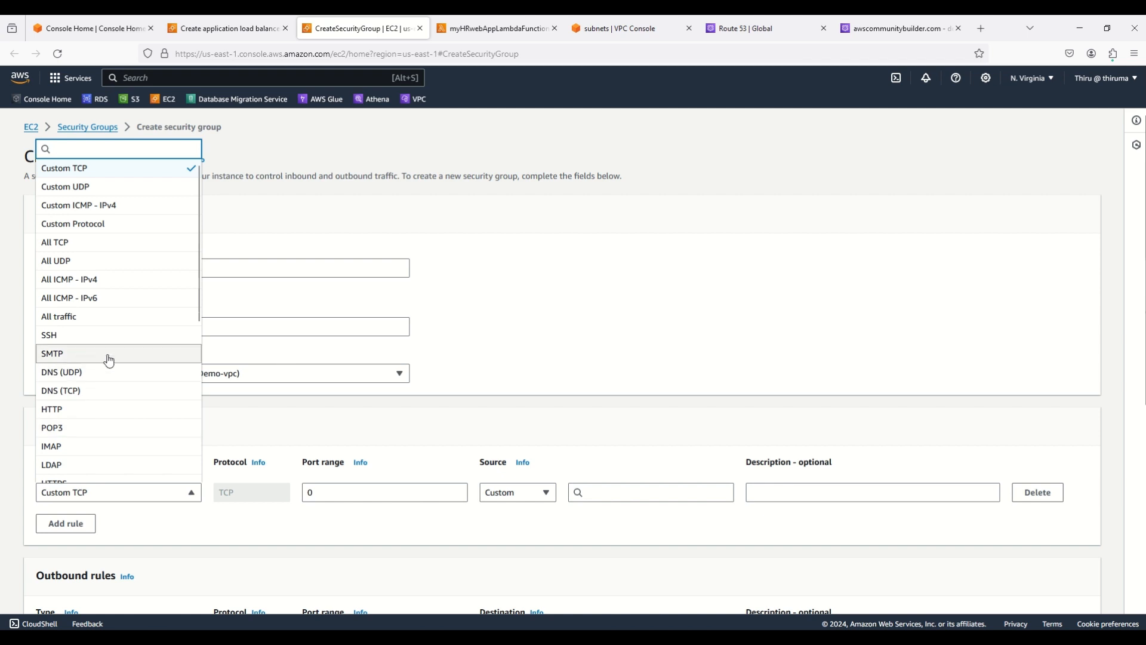
scroll(106, 359, "down", 2)
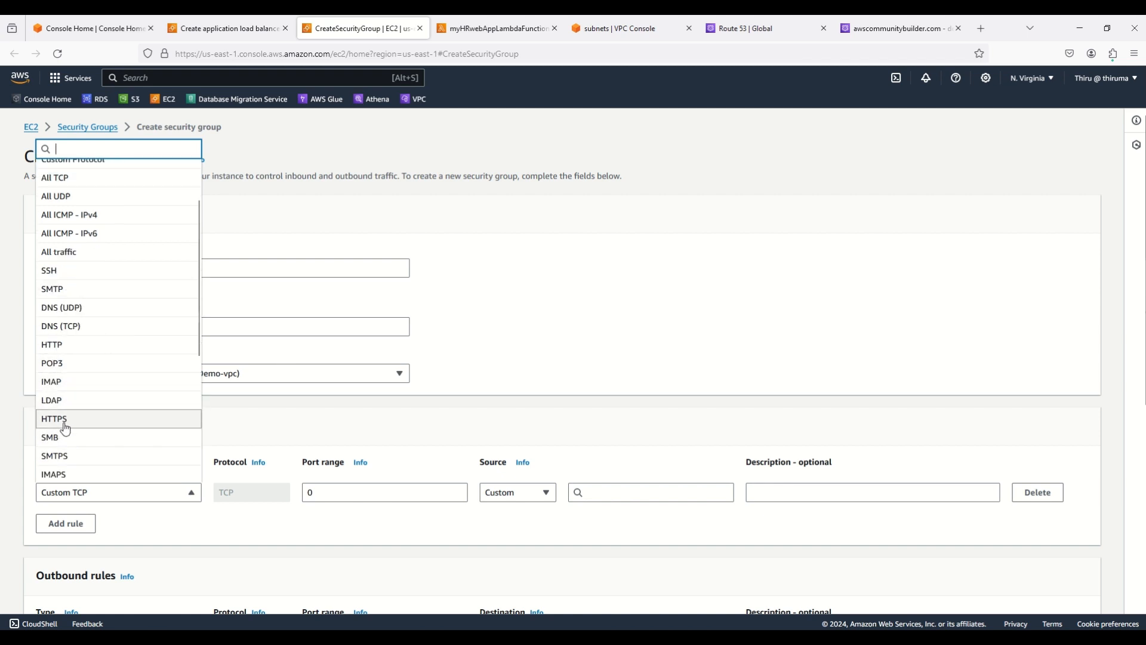
left_click(66, 348)
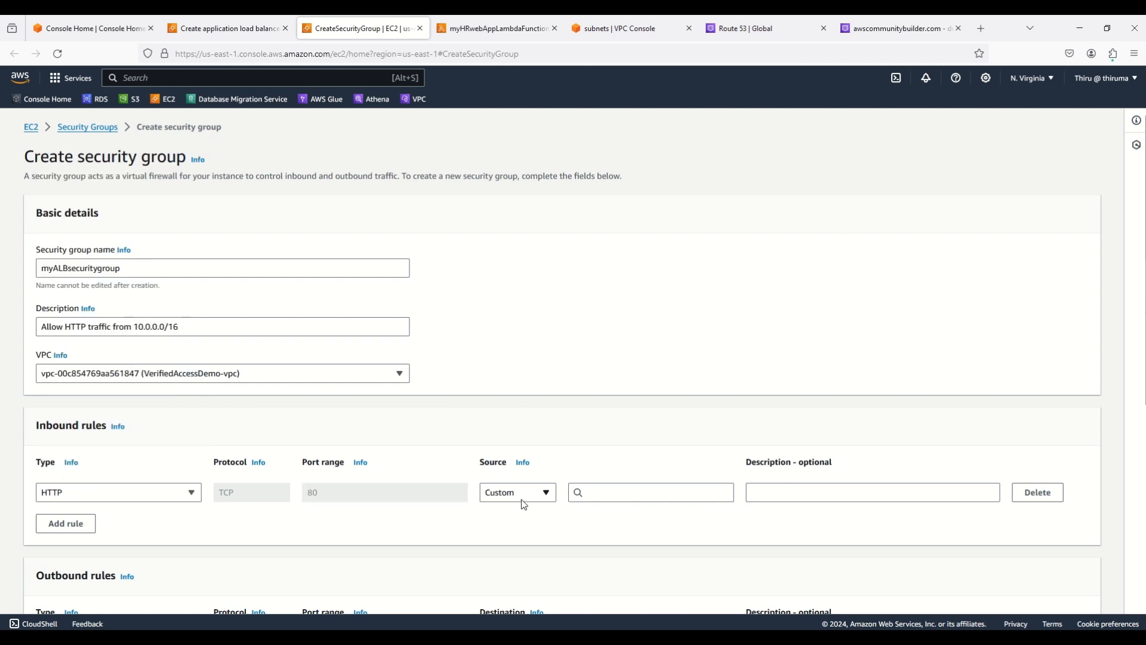
left_click(605, 493)
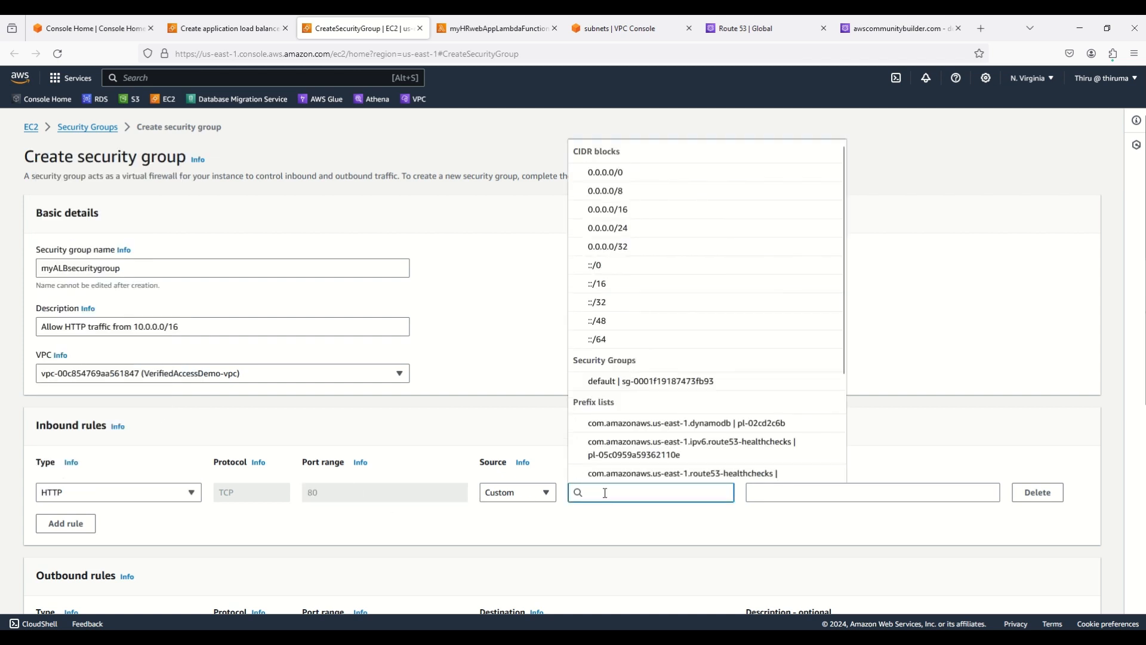
type("1")
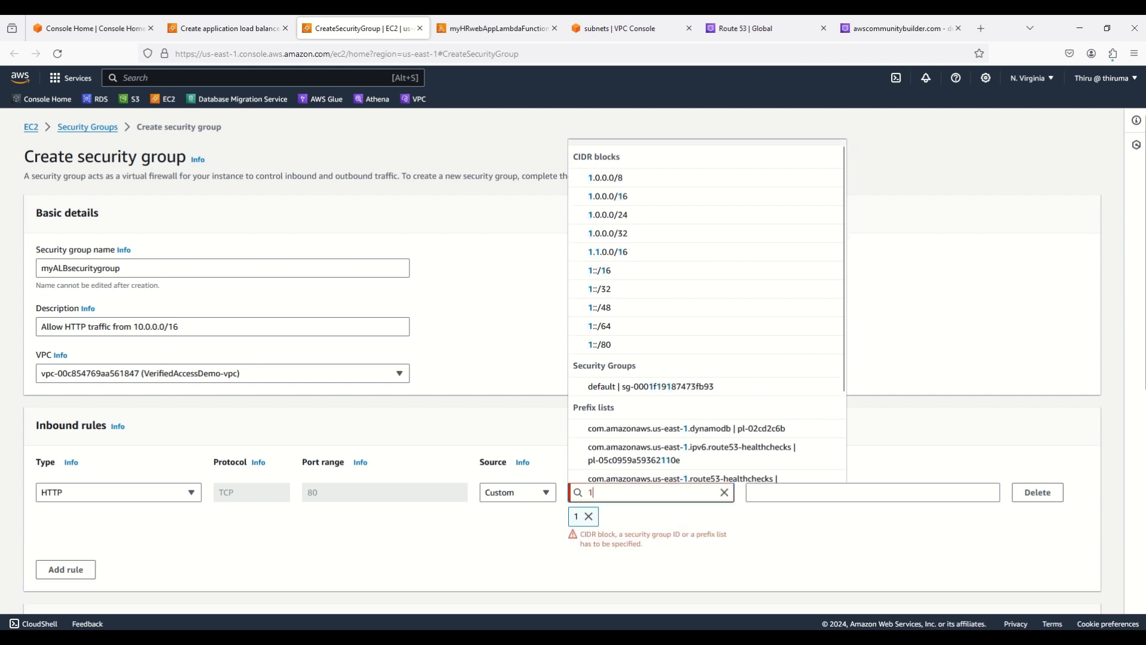
type("0.0.0")
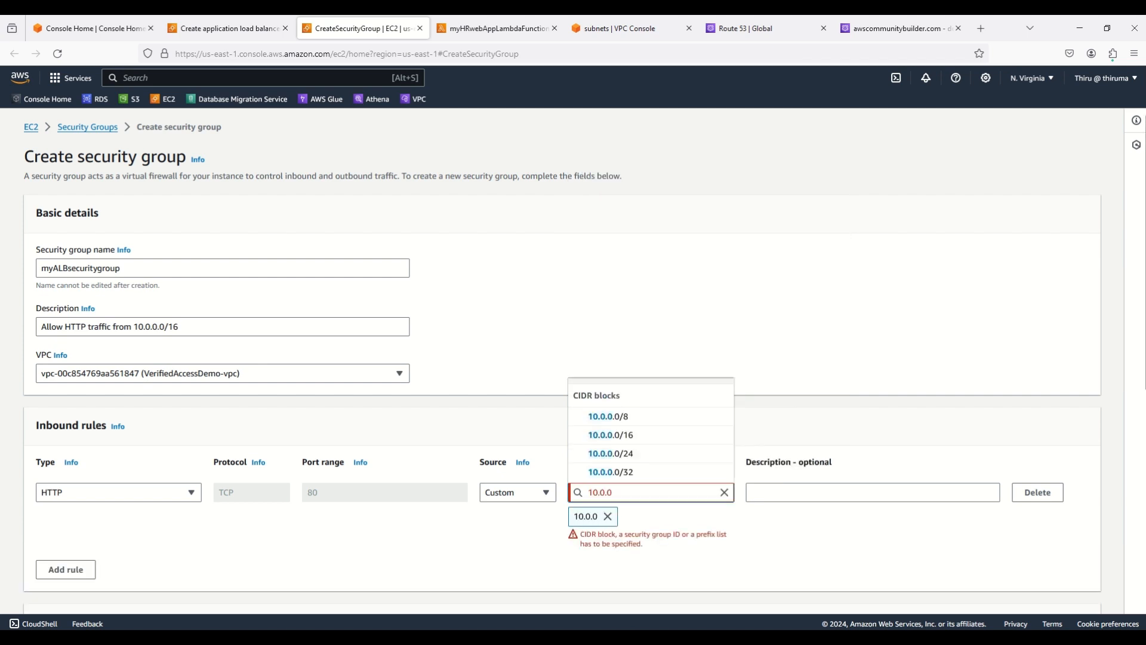
left_click(623, 440)
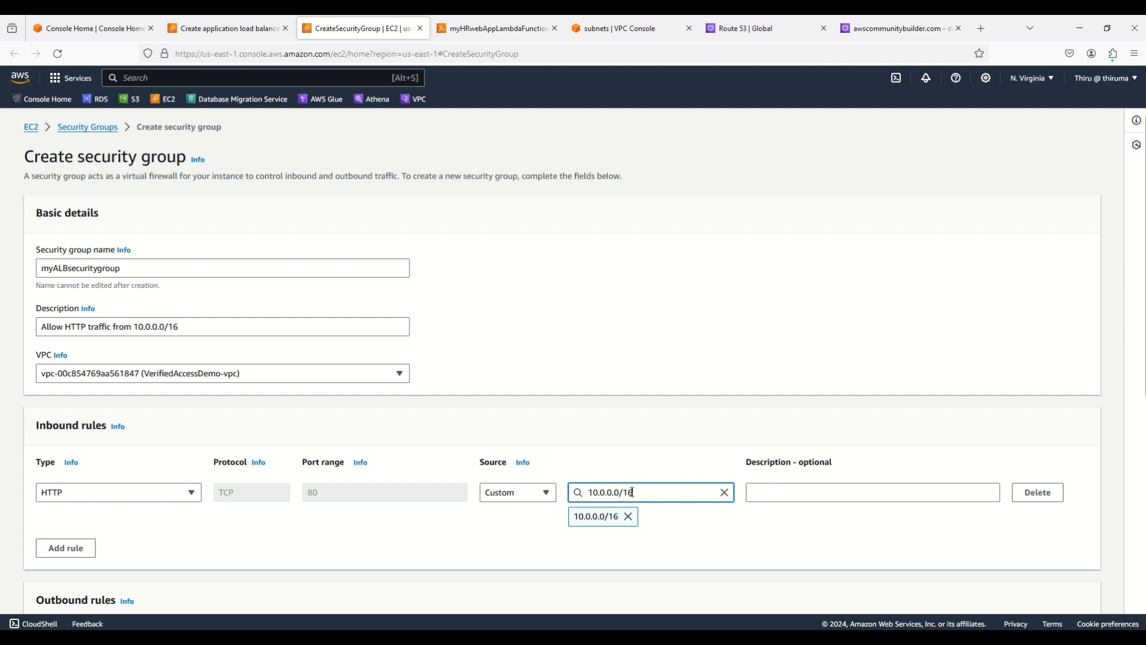
left_click(372, 532)
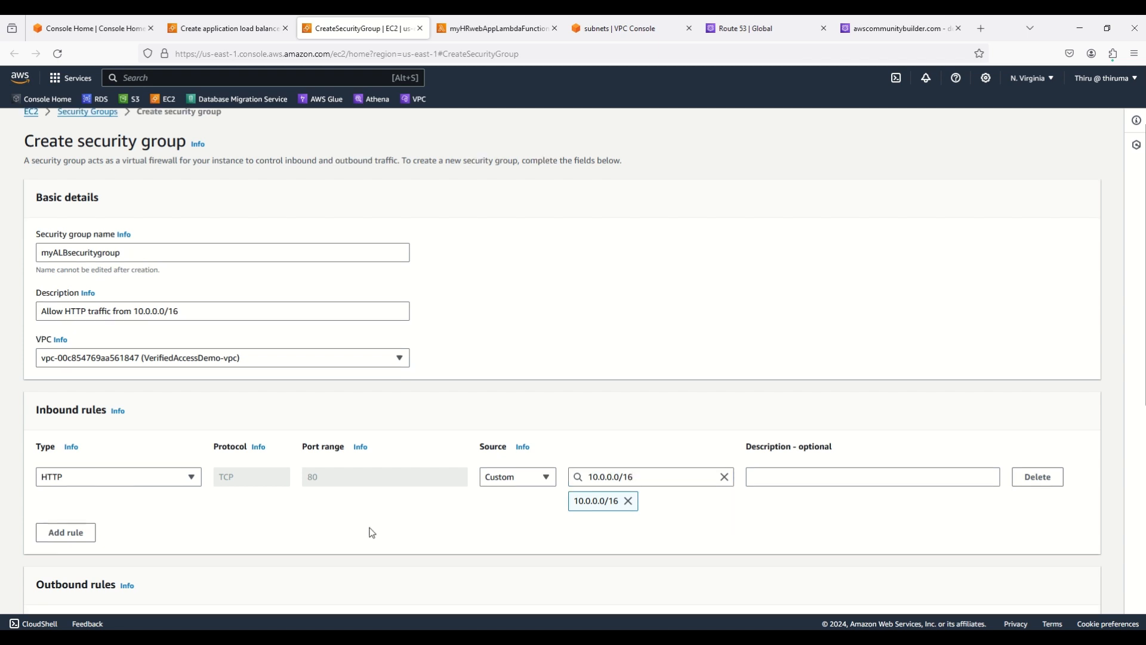
Create the myALBsecuritygroup security group
scroll(371, 533, "down", 4)
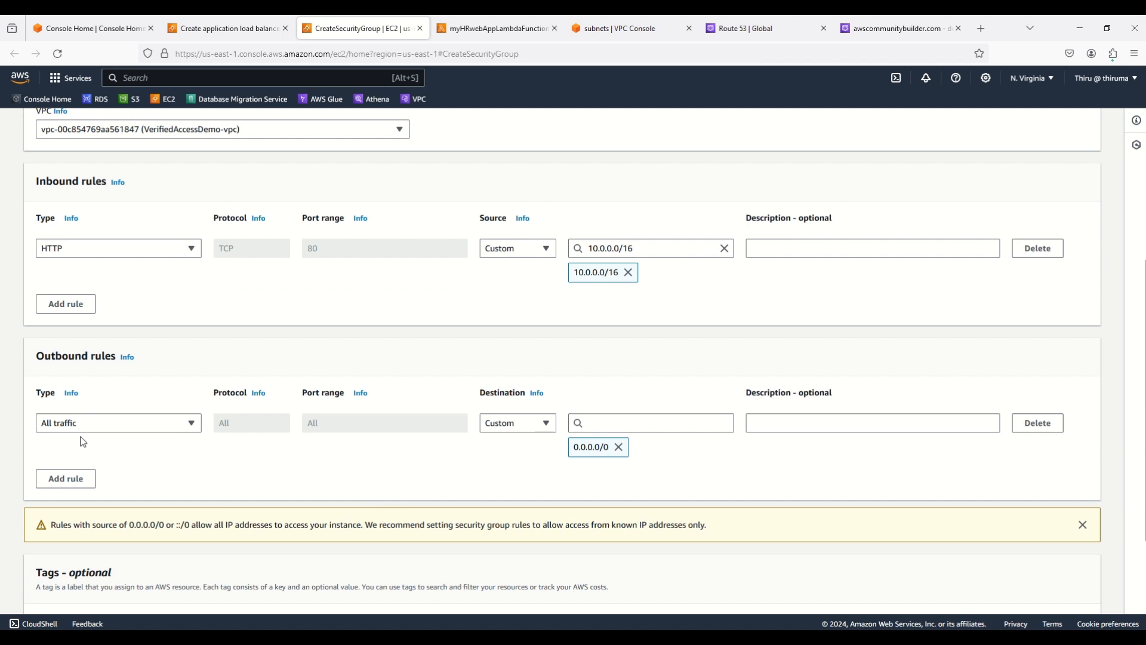
scroll(200, 459, "down", 2)
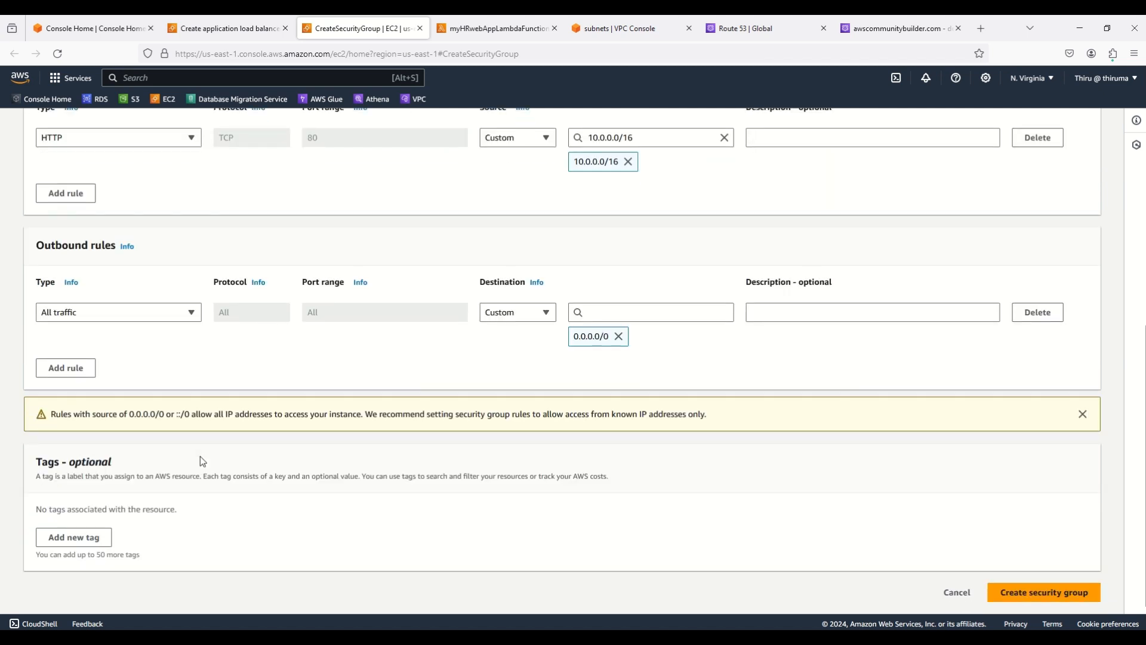
left_click(1023, 598)
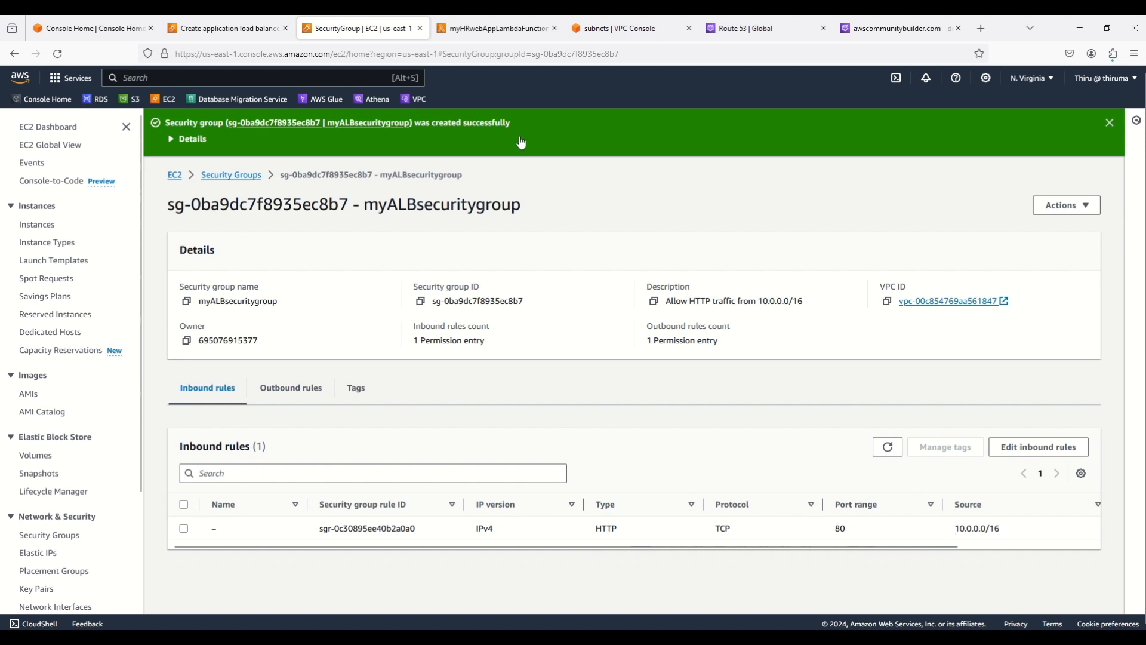
In the load balancer draft, select myALBsecuritygroup and remove the default security group
left_click(242, 33)
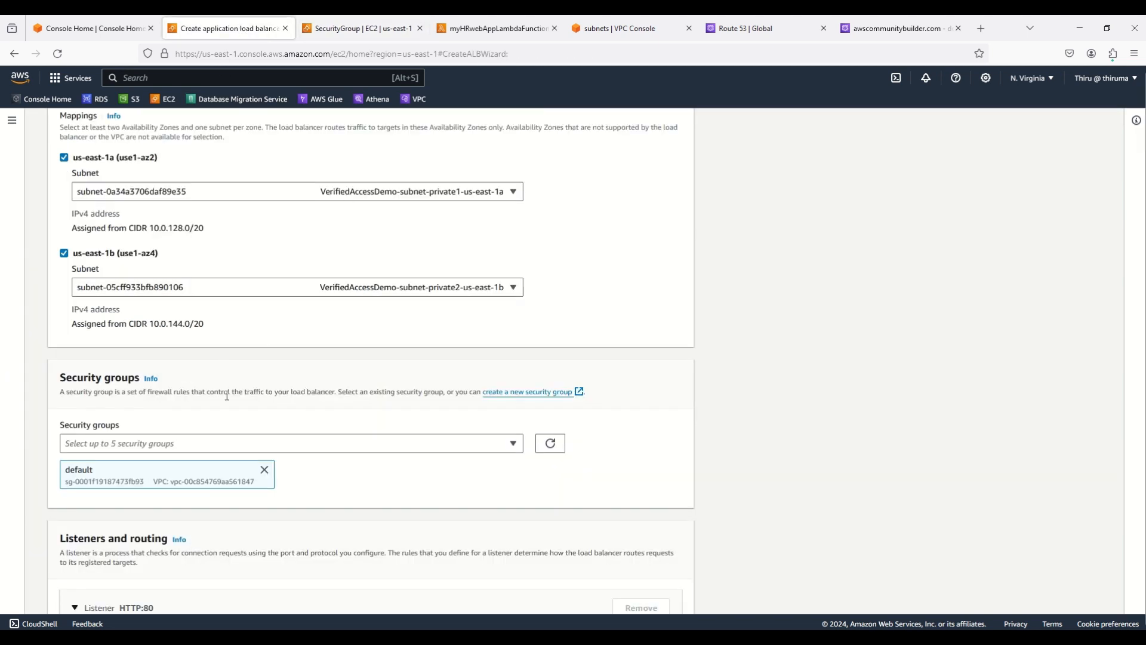
left_click(557, 451)
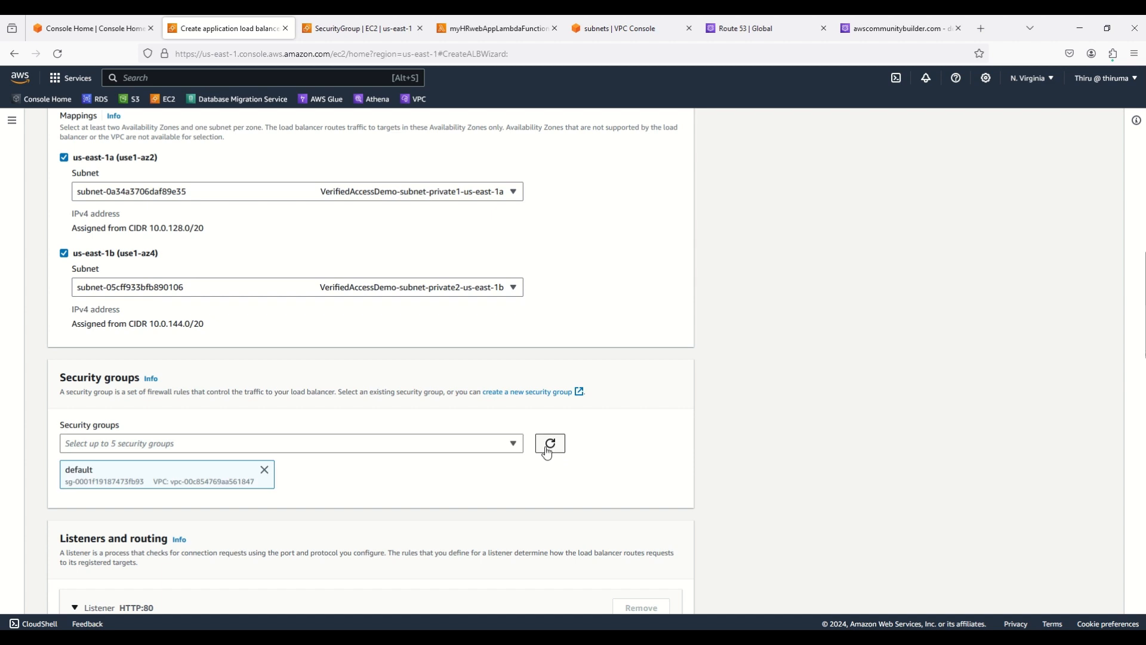
left_click(515, 445)
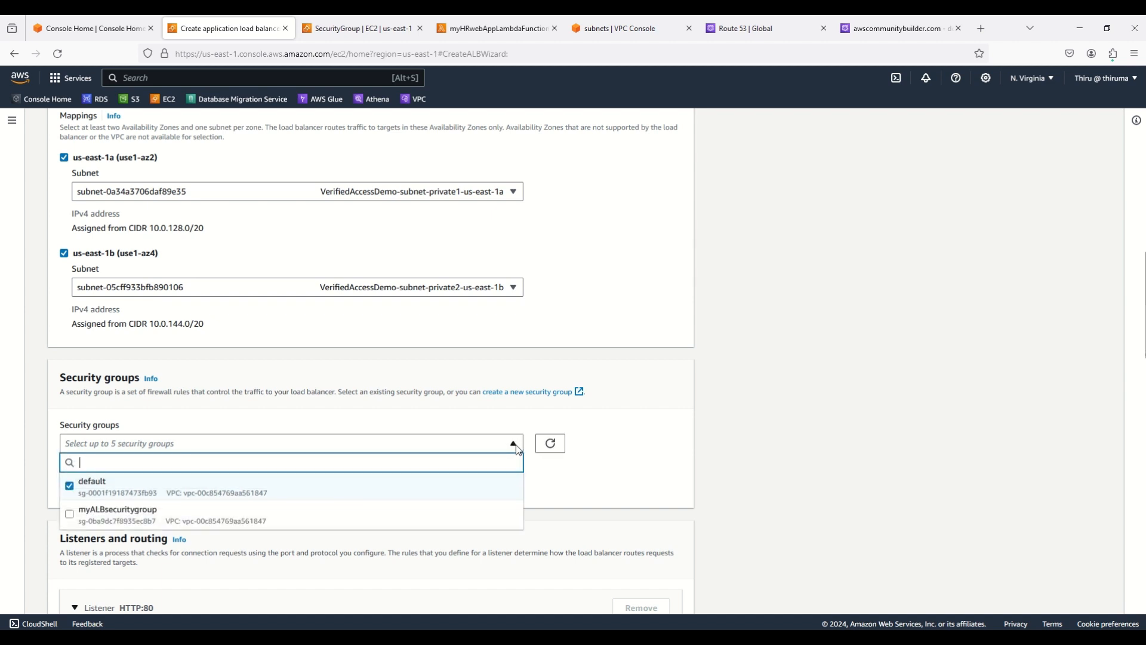
left_click(71, 516)
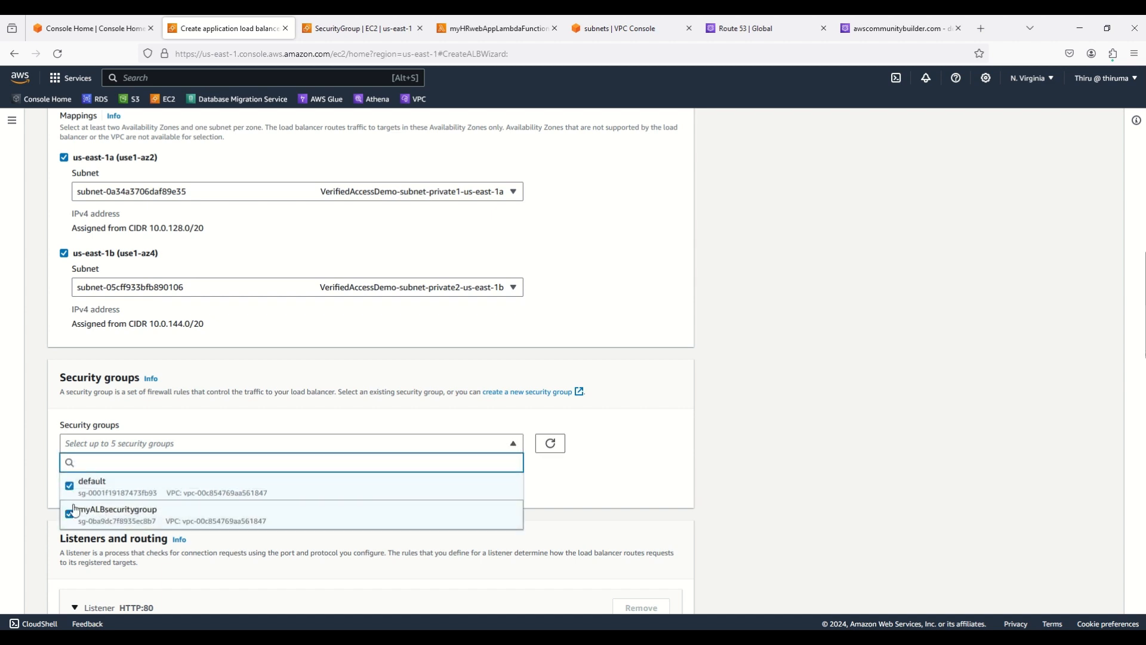
left_click(69, 486)
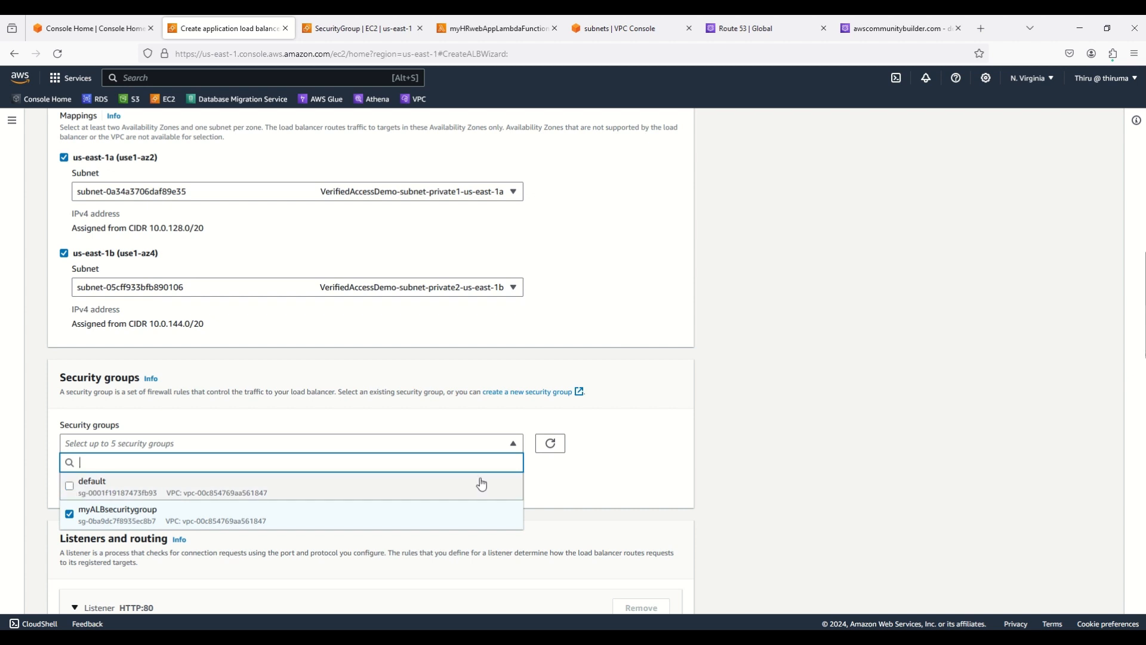
left_click(764, 465)
scroll(765, 465, "down", 2)
scroll(766, 466, "down", 2)
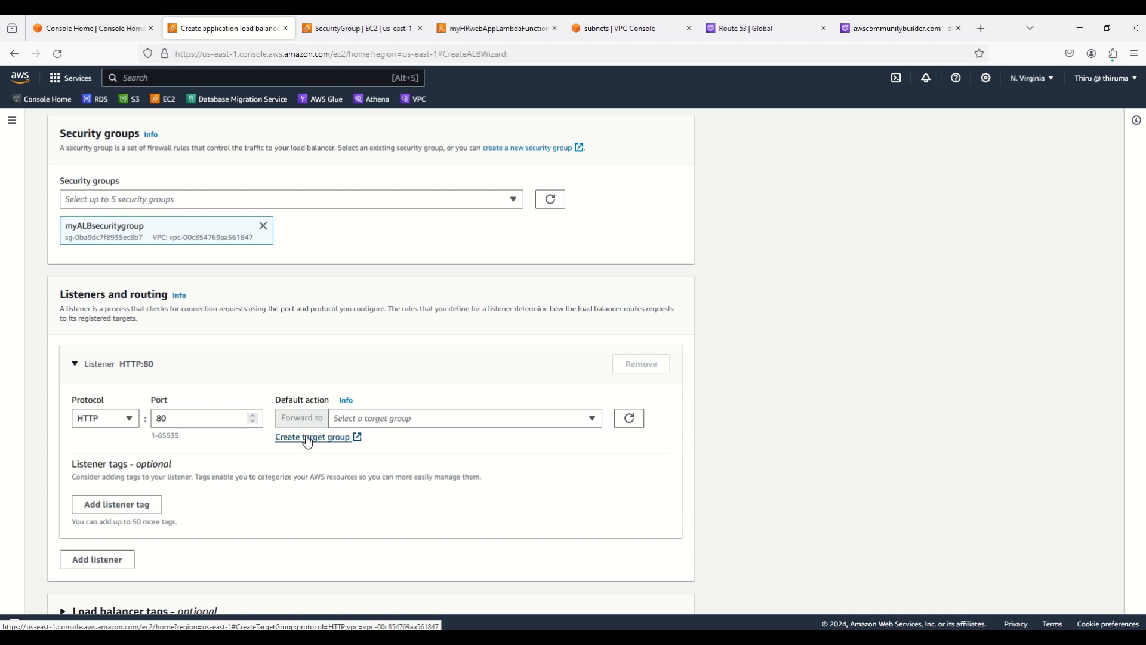
Set up a new Lambda function target group named myTGforLambdaFunction
left_click(308, 438)
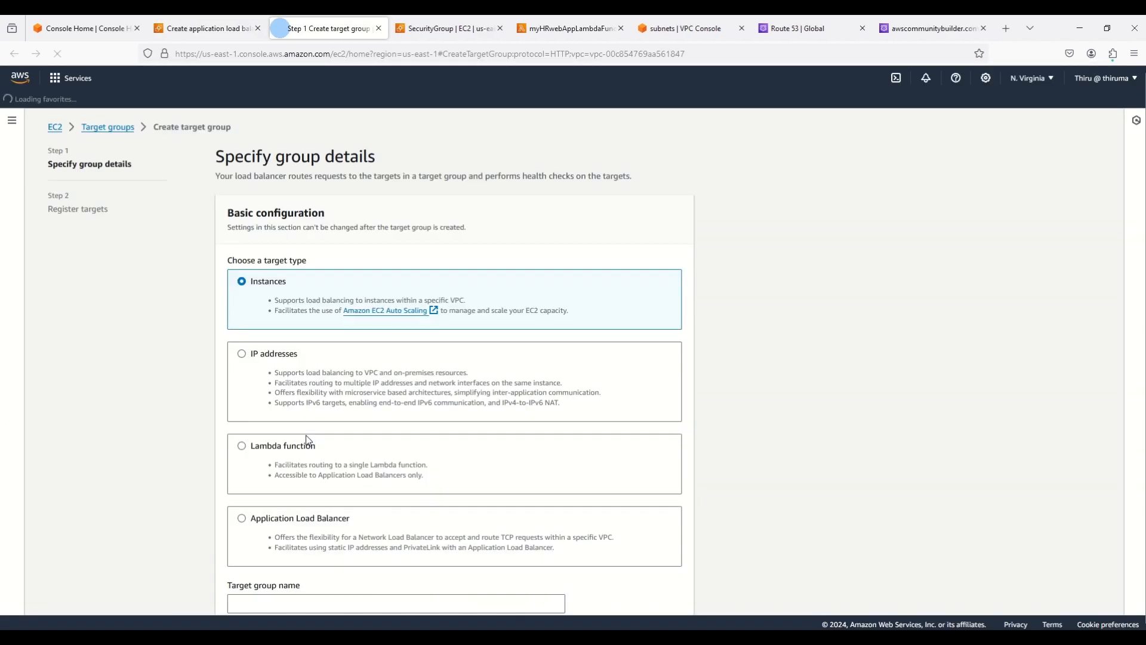
left_click(243, 446)
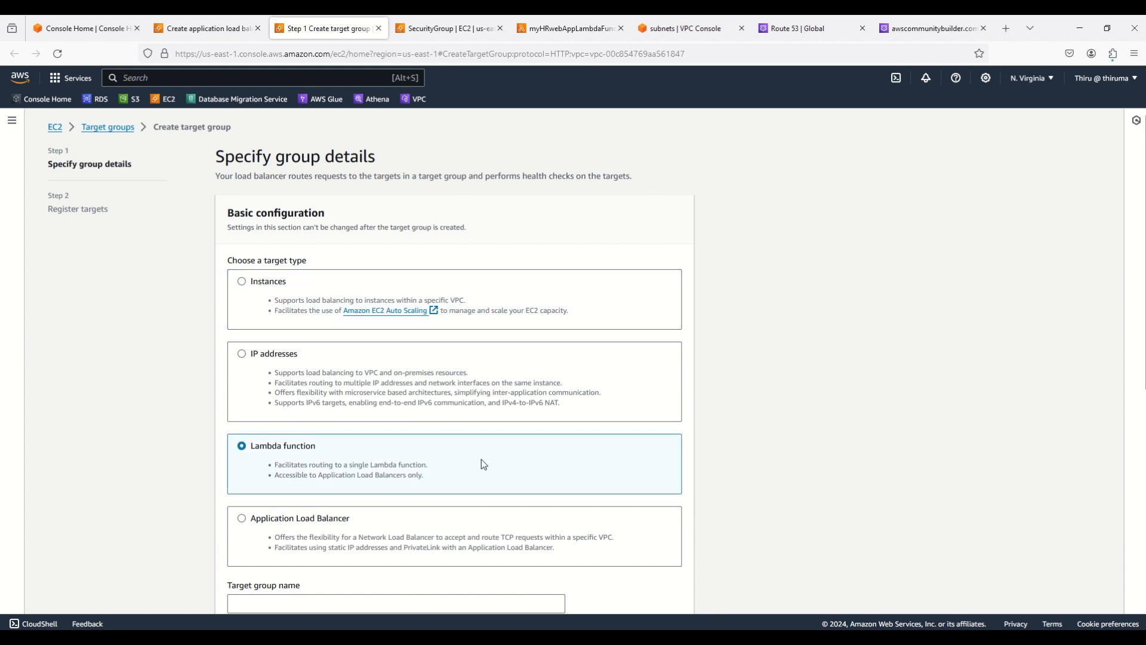
scroll(792, 450, "down", 3)
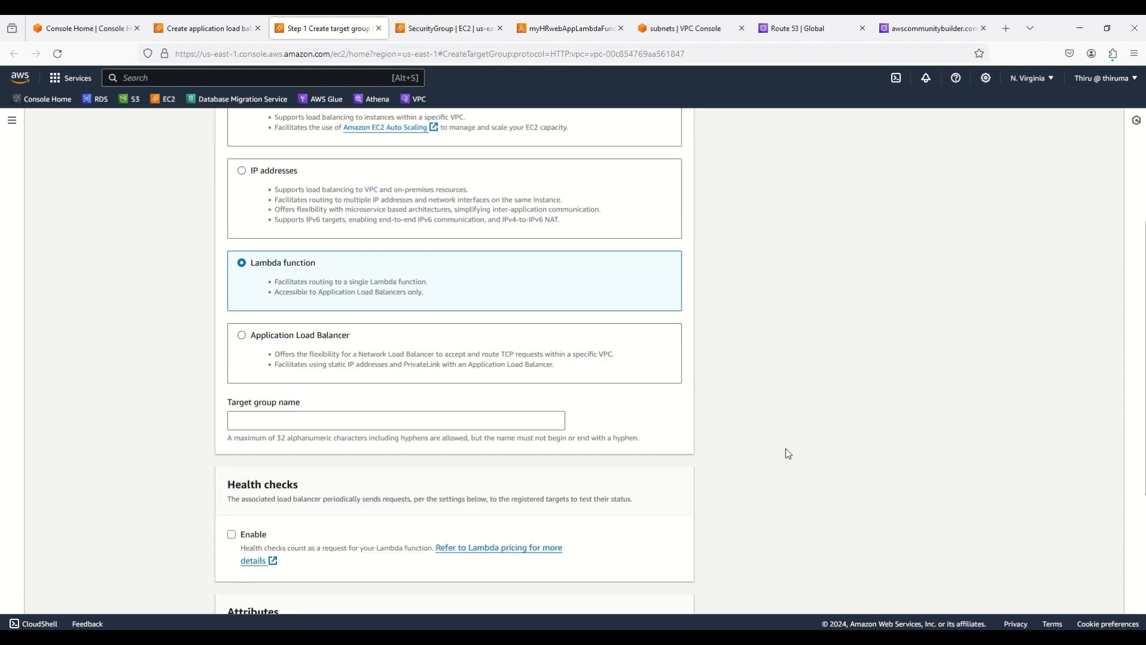
left_click(255, 421)
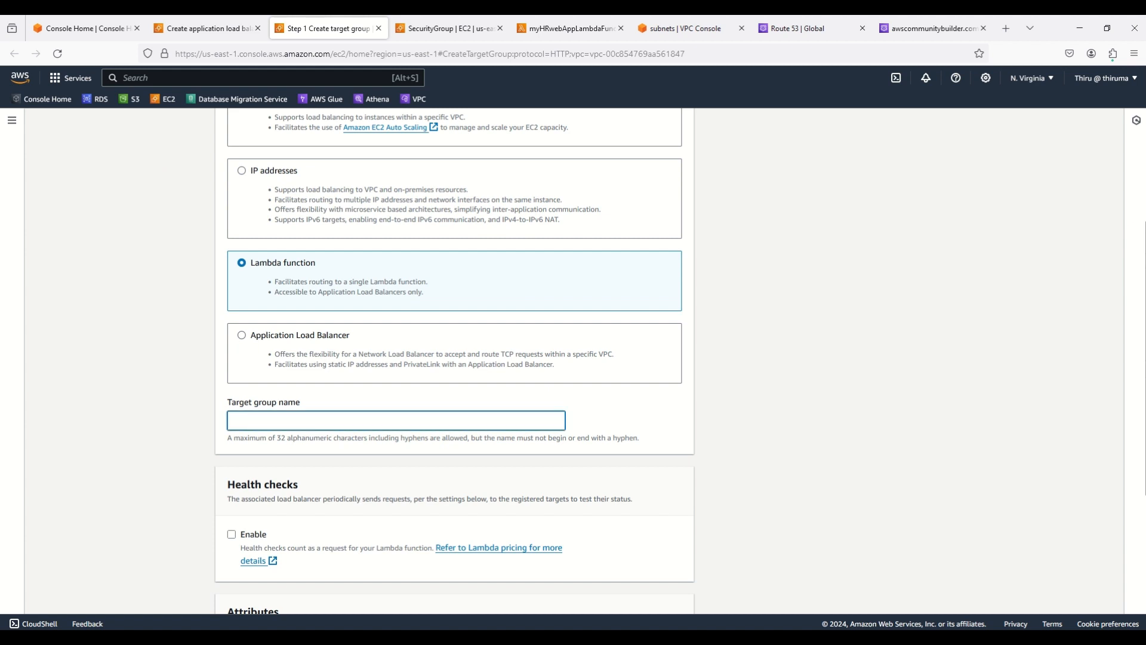
type("myTGforLambdaF")
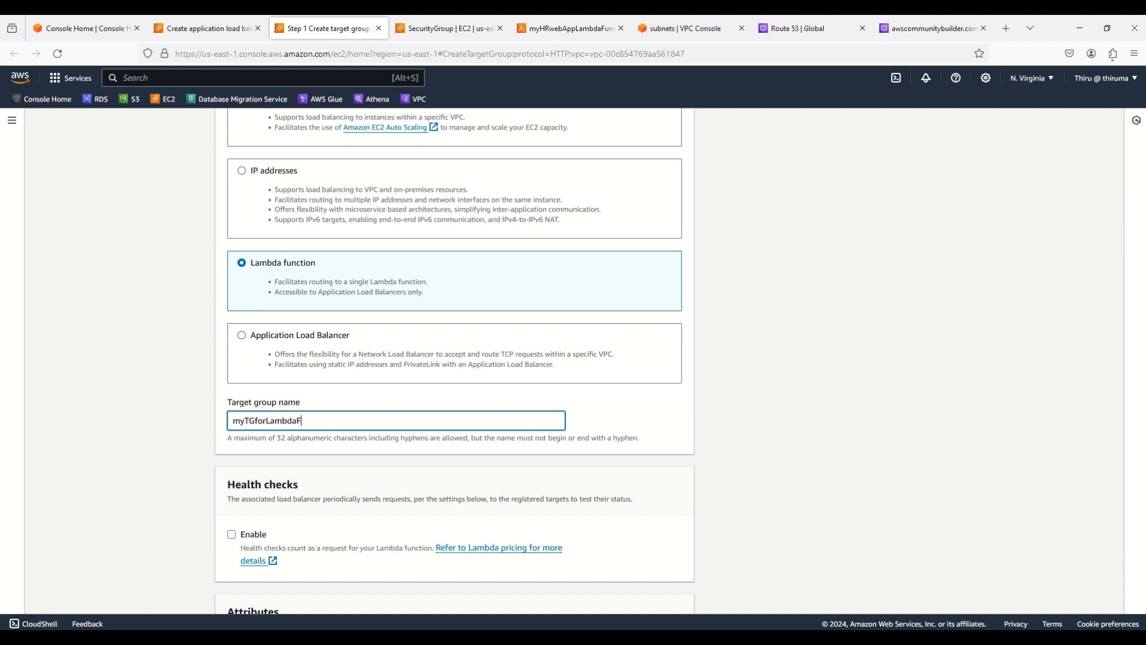
type("unction")
scroll(690, 460, "down", 2)
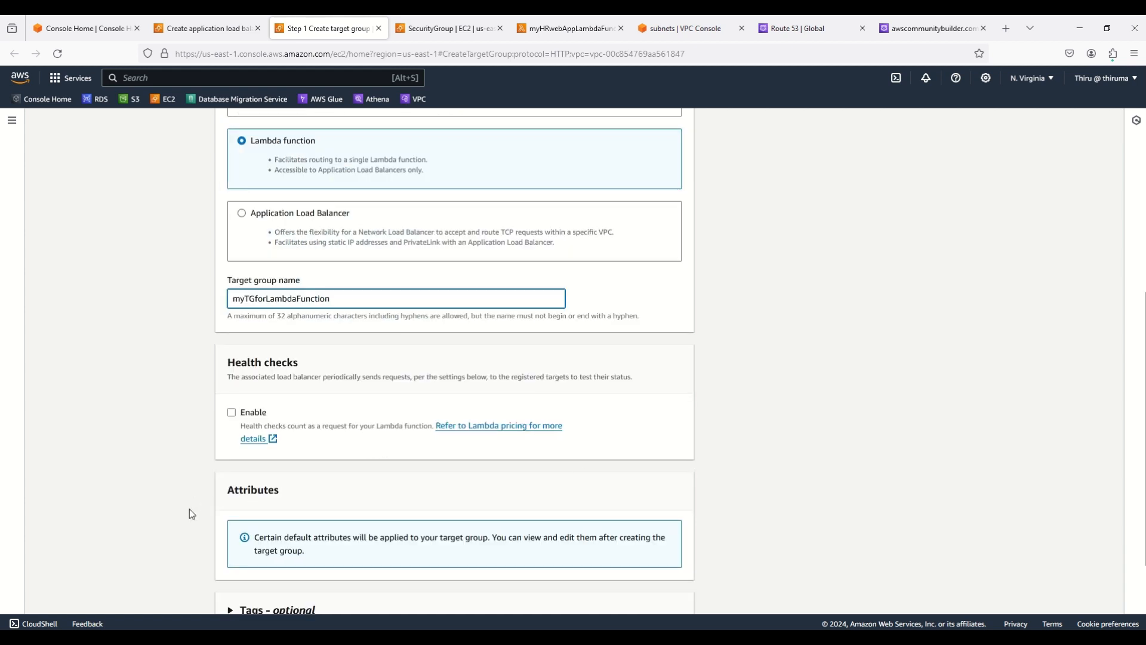
scroll(807, 507, "down", 1)
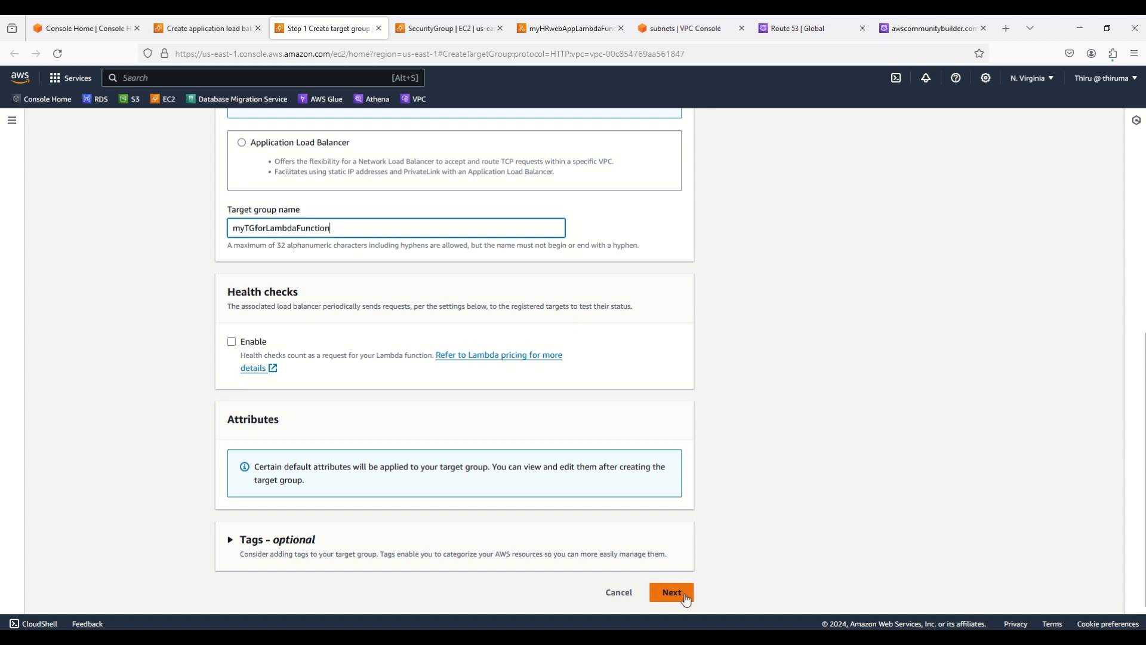
left_click(683, 594)
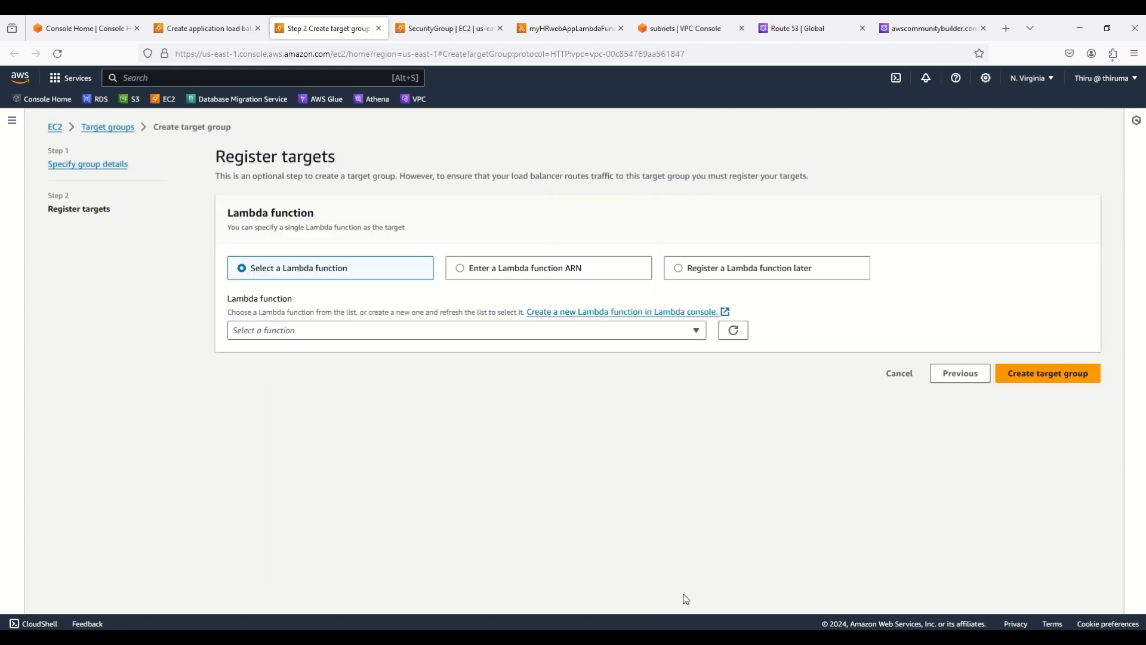
Register myHRwebAppLambdaFunction as the target and create the target group
left_click(302, 337)
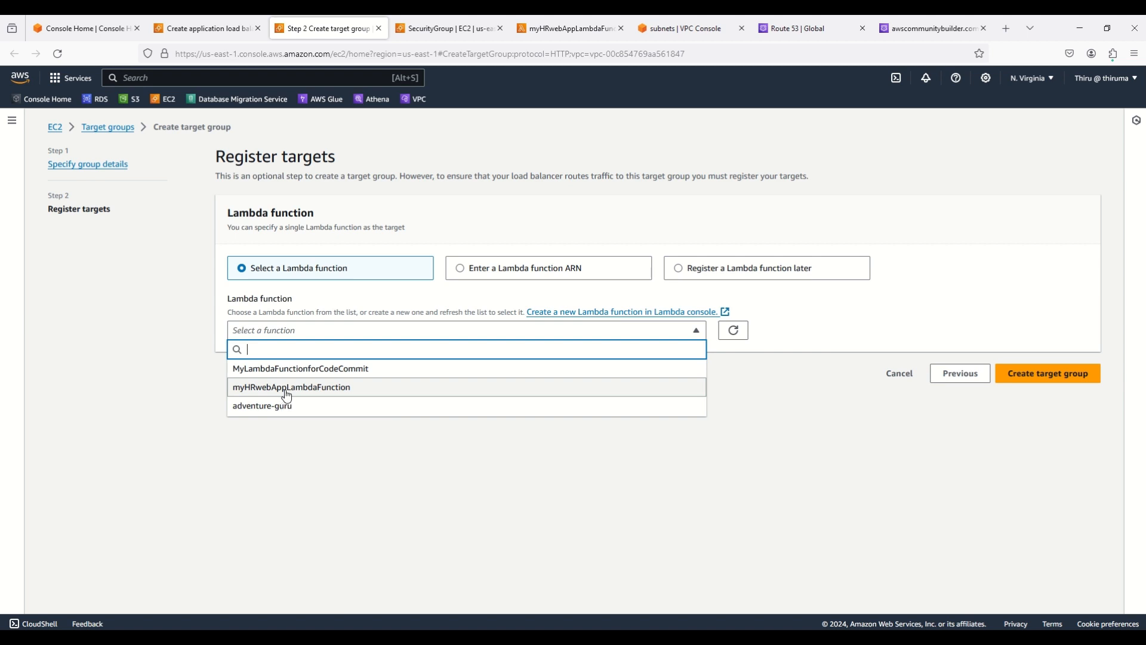
left_click(286, 389)
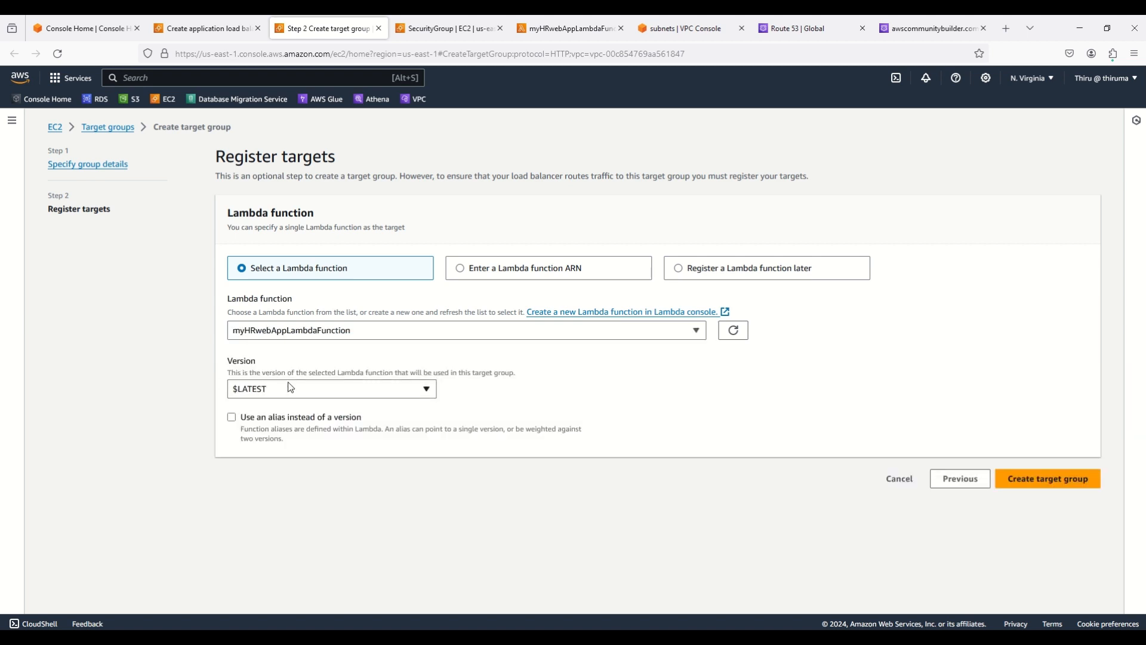
left_click(1050, 483)
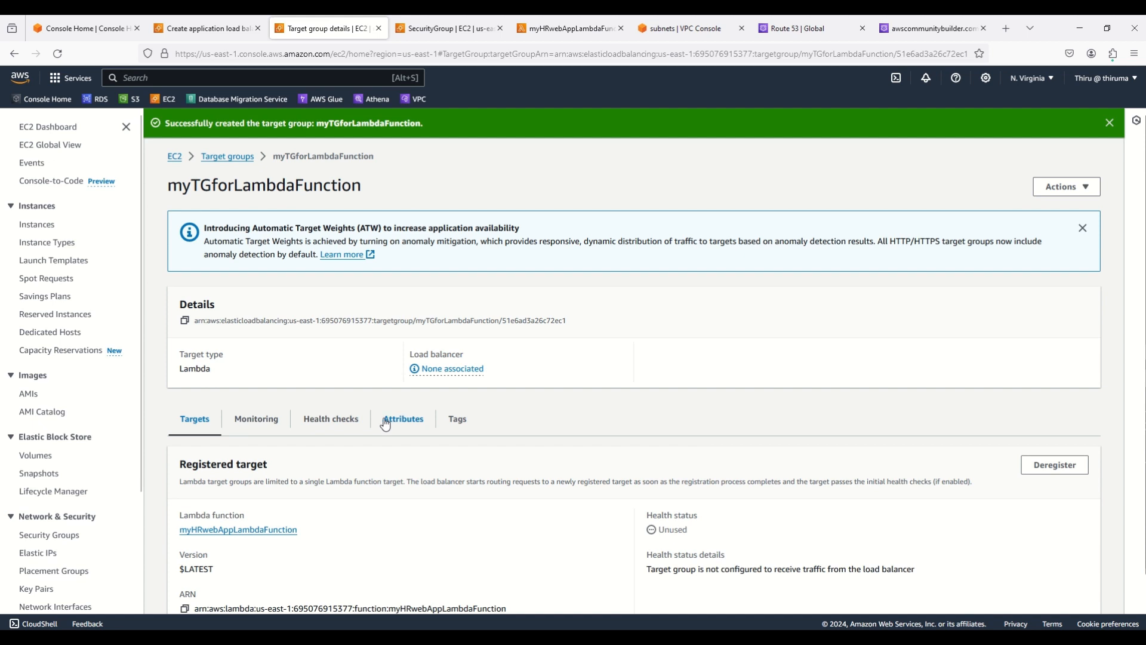
Make the HTTP:80 listener forward to the refreshed target group myTGforLambdaFunction
left_click(220, 31)
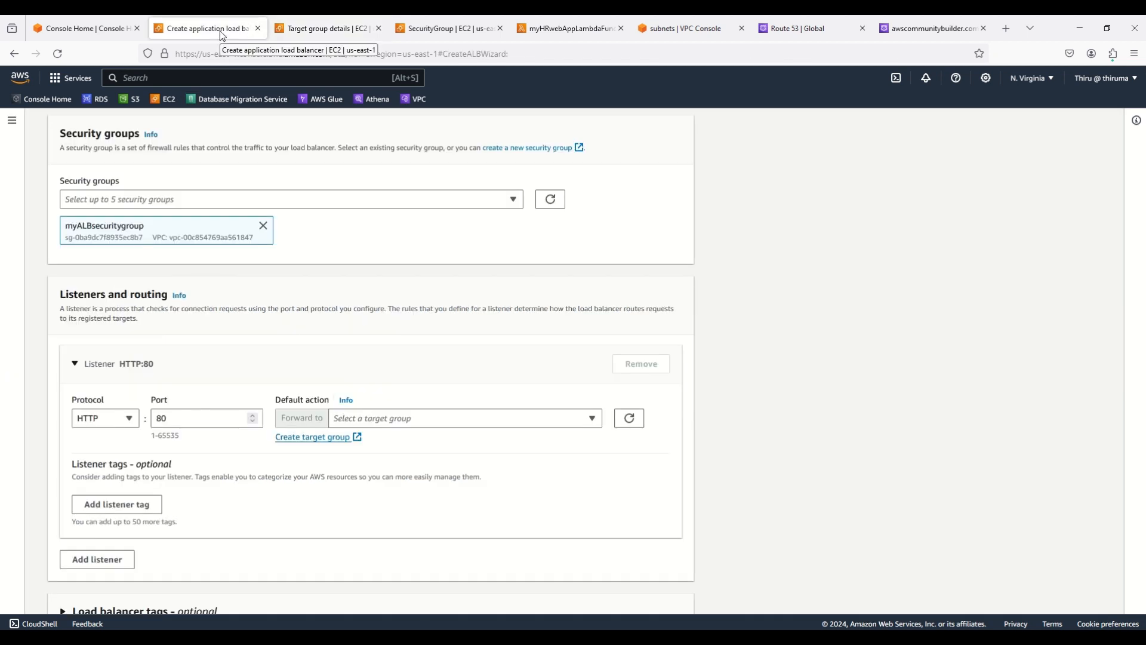
left_click(631, 420)
left_click(594, 421)
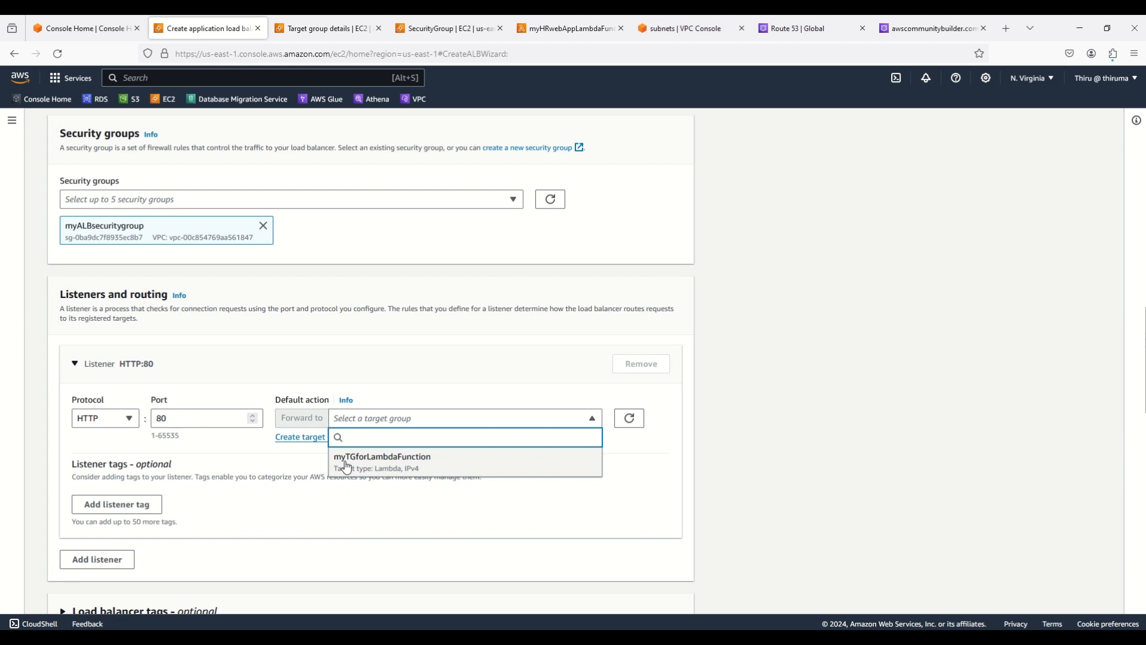
left_click(375, 464)
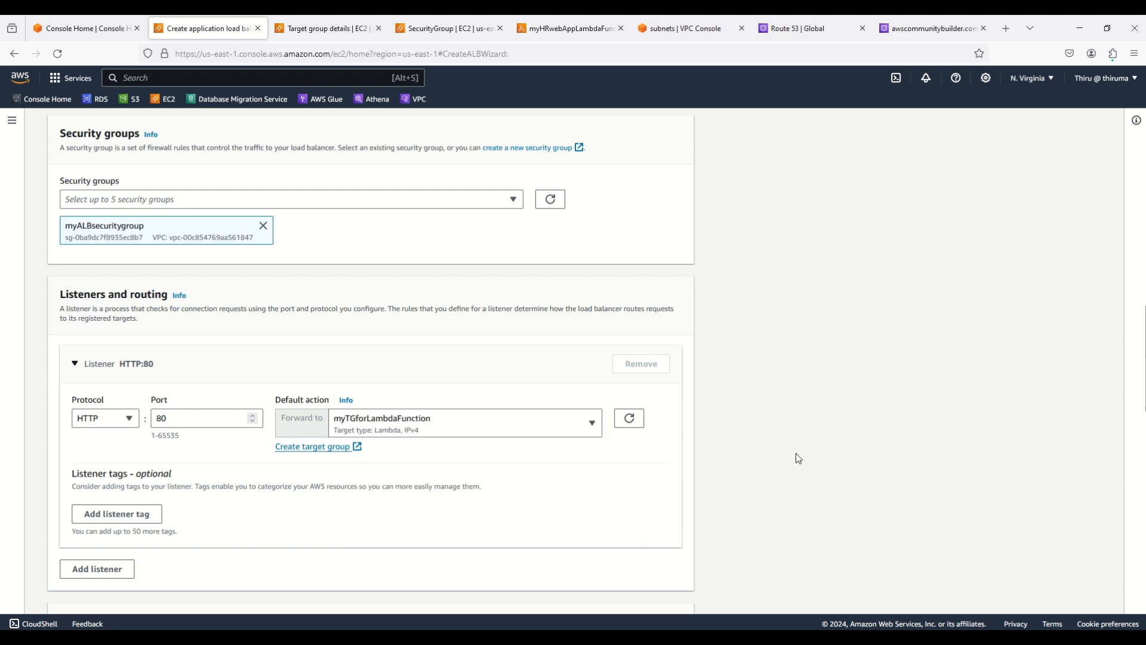
Review the summary and create load balancer myALBforLambda
scroll(797, 453, "down", 2)
scroll(799, 458, "down", 3)
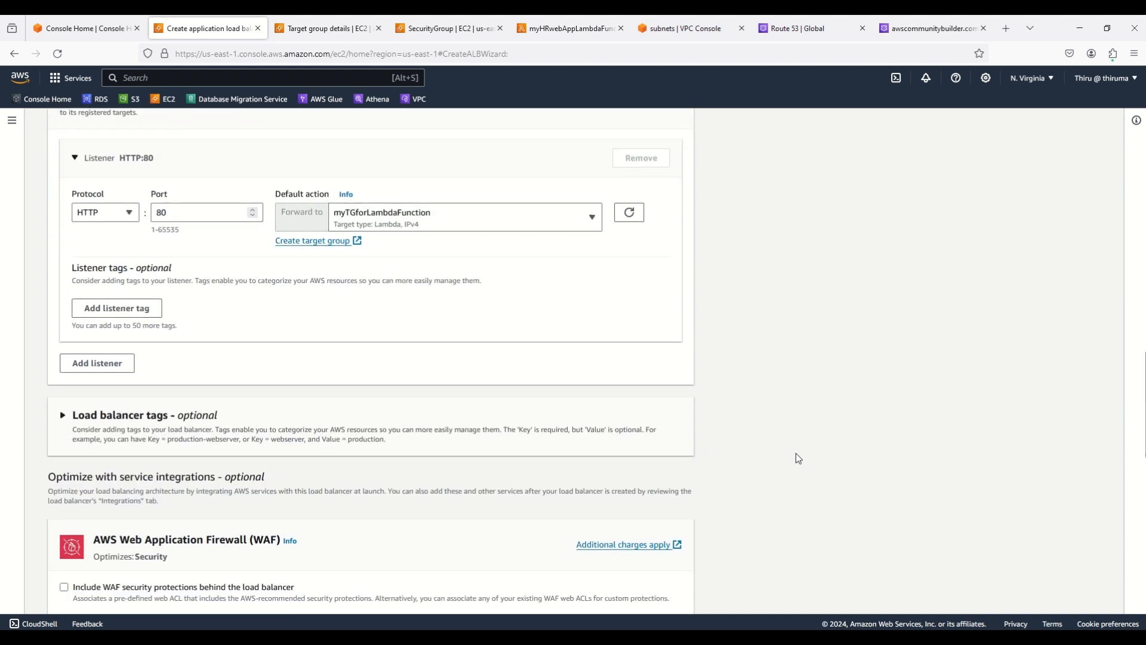
scroll(797, 458, "down", 7)
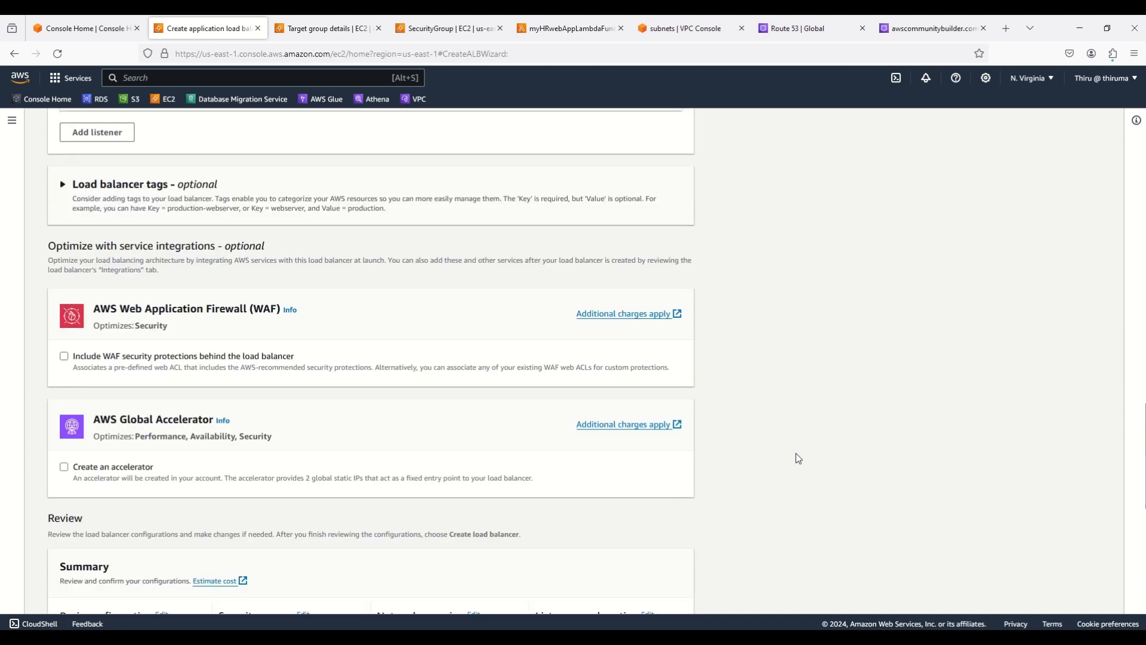
scroll(799, 459, "down", 2)
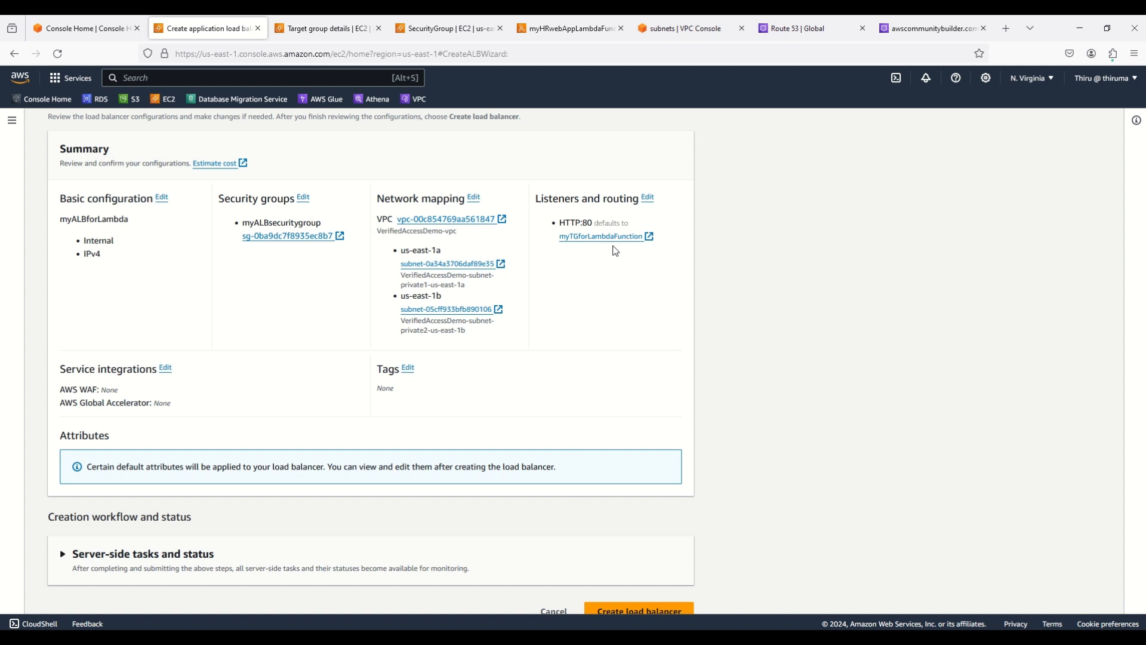
scroll(727, 285, "down", 1)
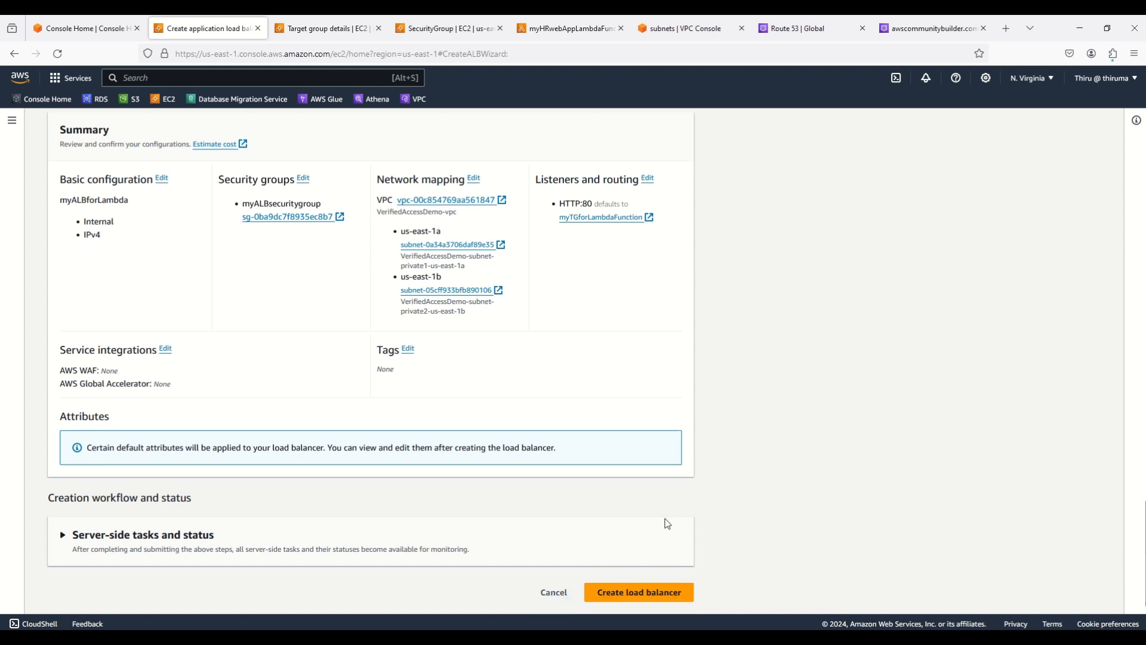
left_click(645, 594)
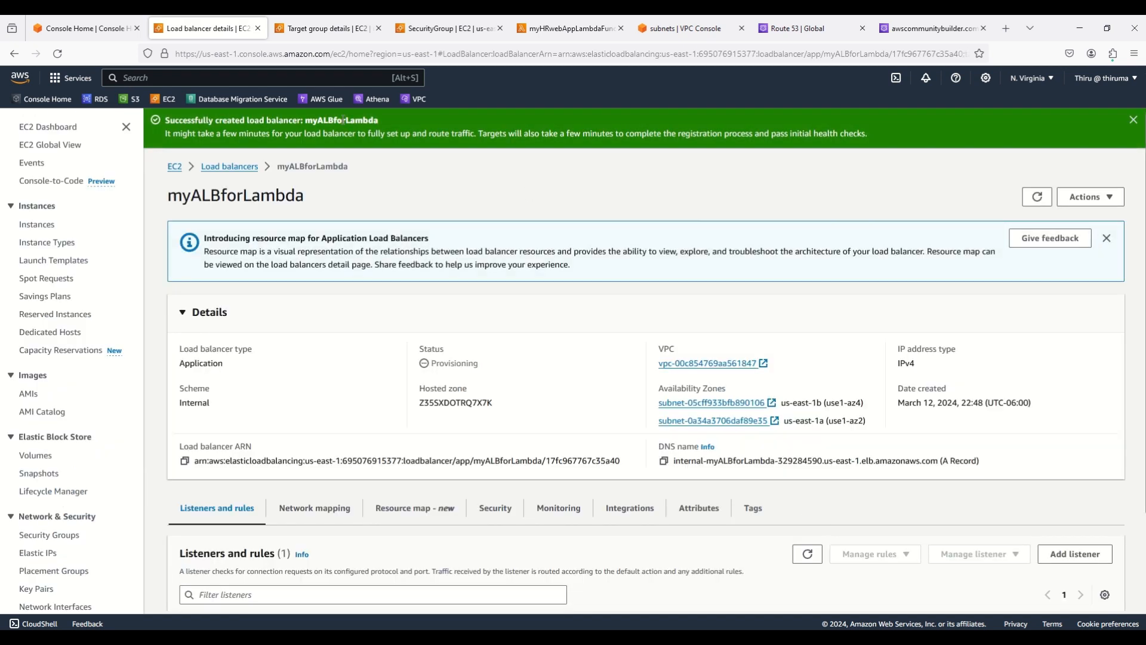
Refresh the load balancer list until myALBforLambda is Active, then return to myHRwebAppLambdaFunction
left_click(220, 170)
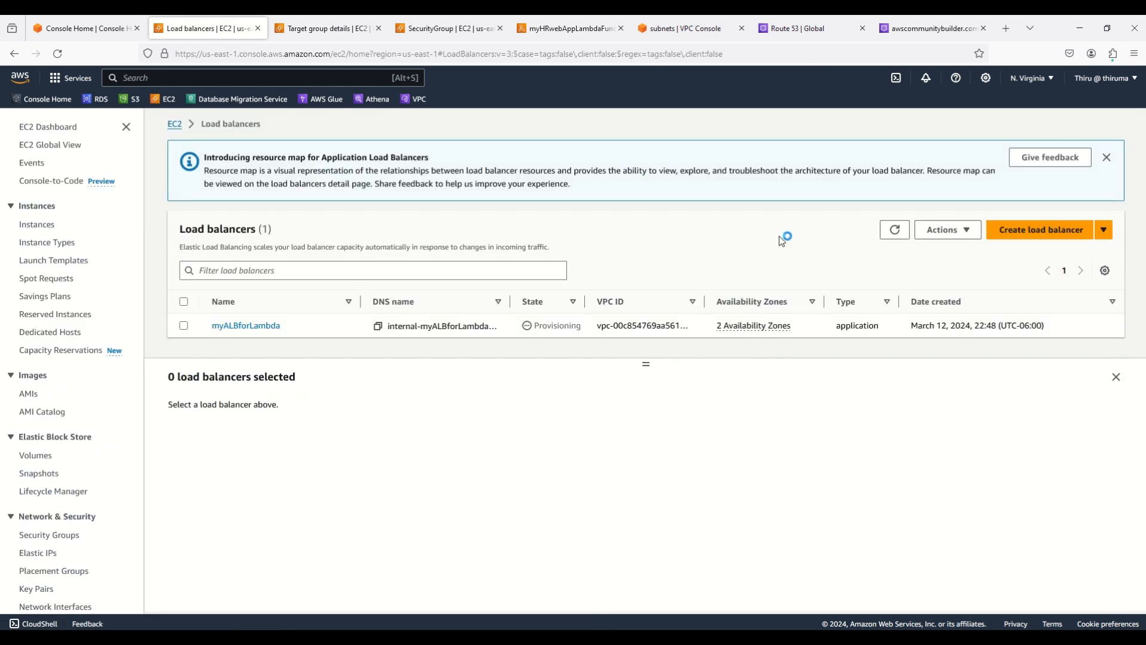
left_click(894, 231)
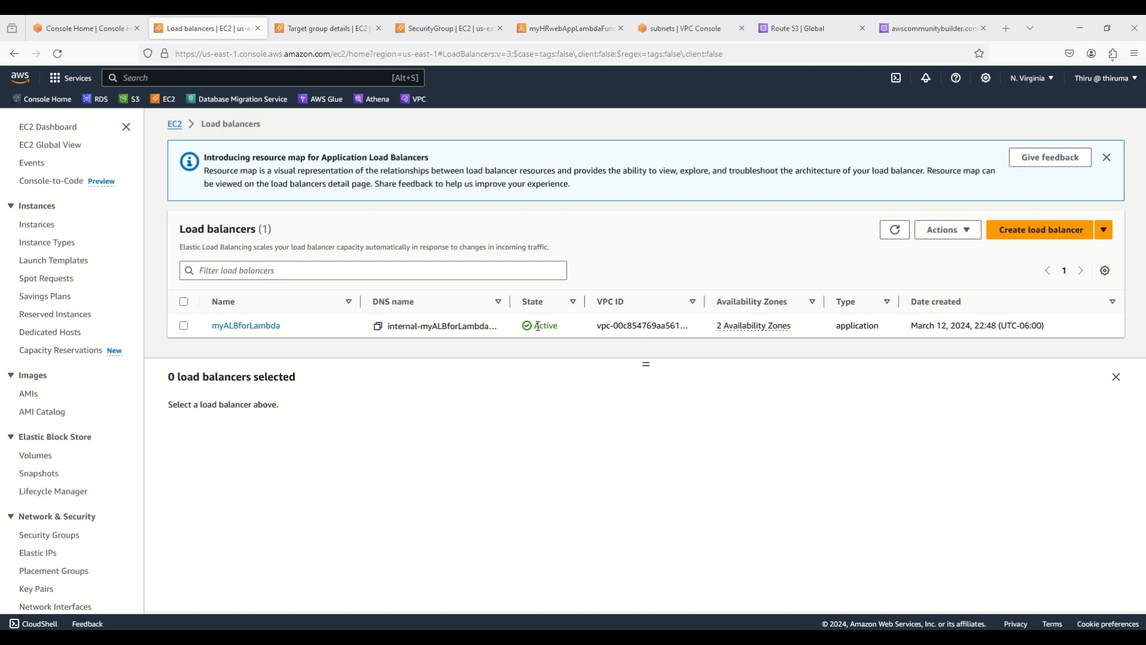
left_click(572, 27)
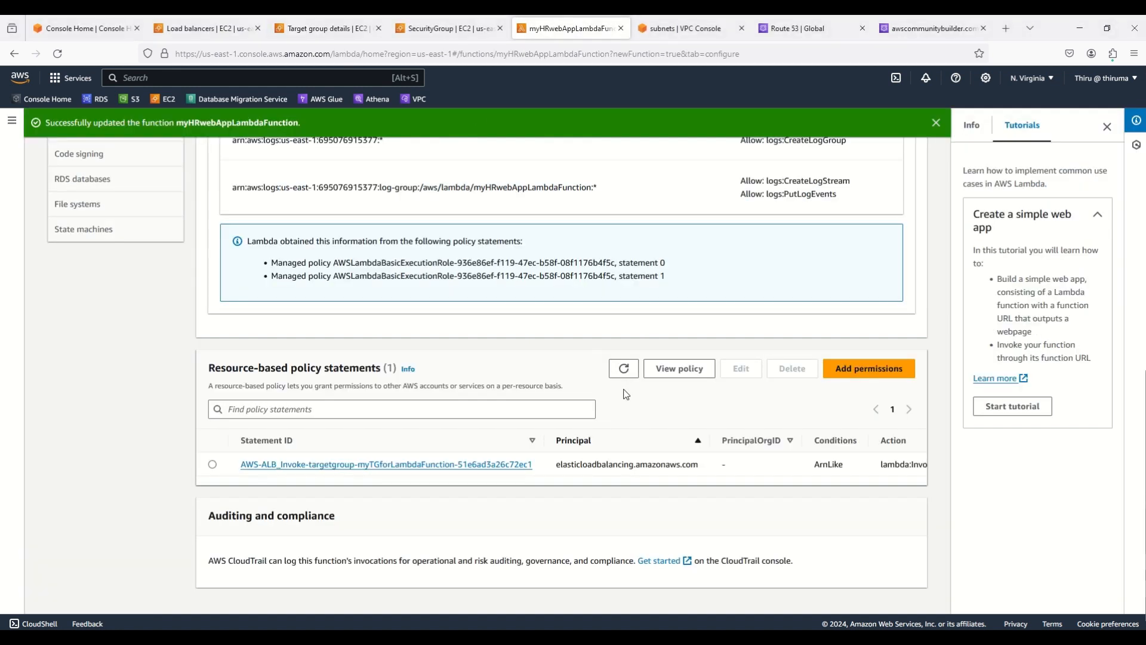
left_click(624, 369)
left_click(384, 465)
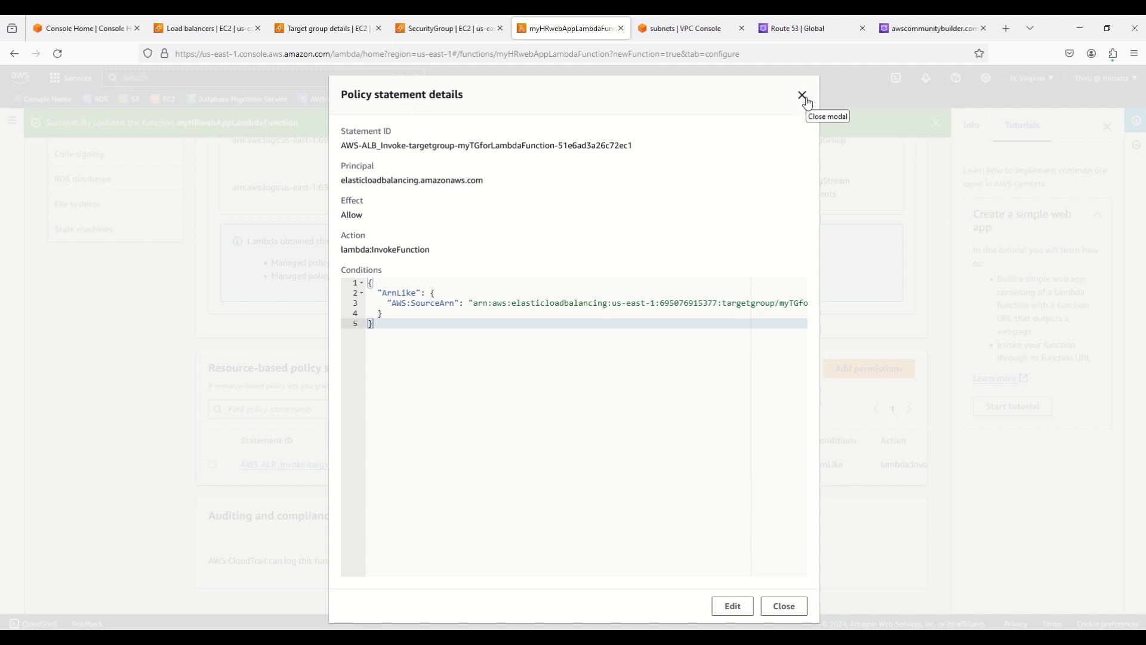
left_click(802, 95)
scroll(474, 334, "up", 5)
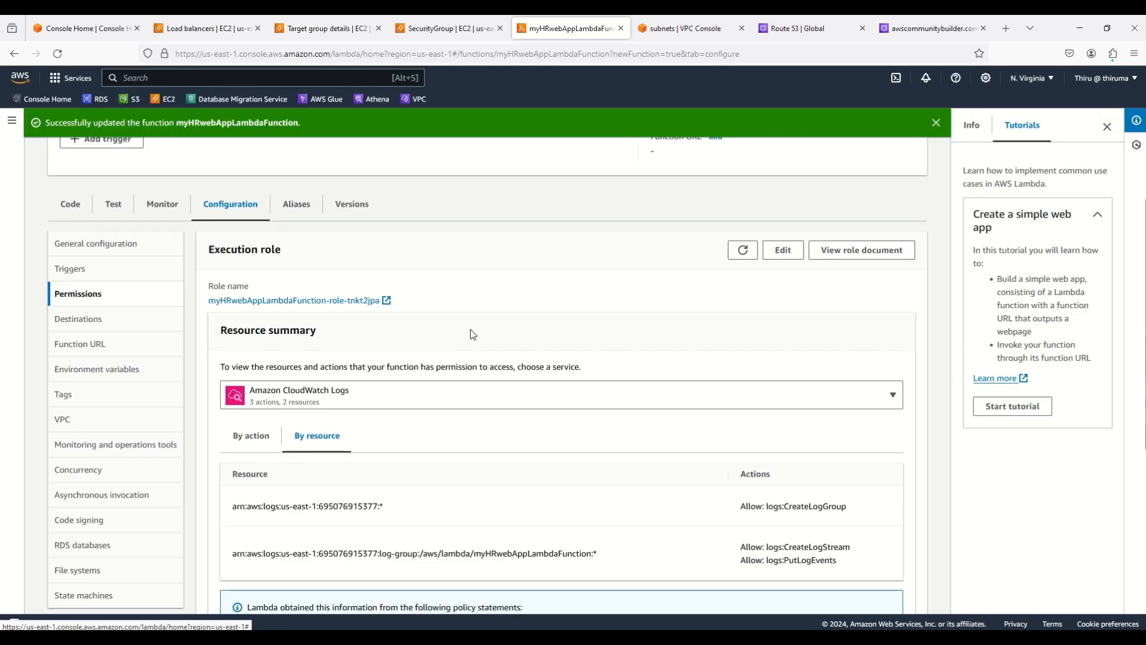
scroll(474, 334, "up", 4)
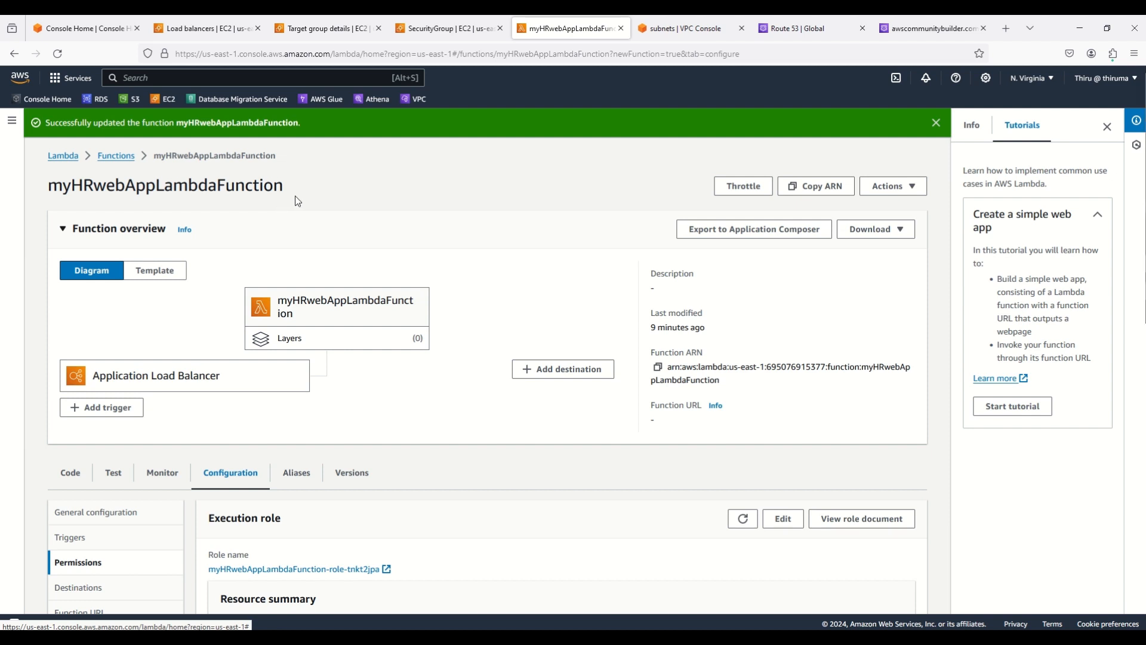
left_click(823, 29)
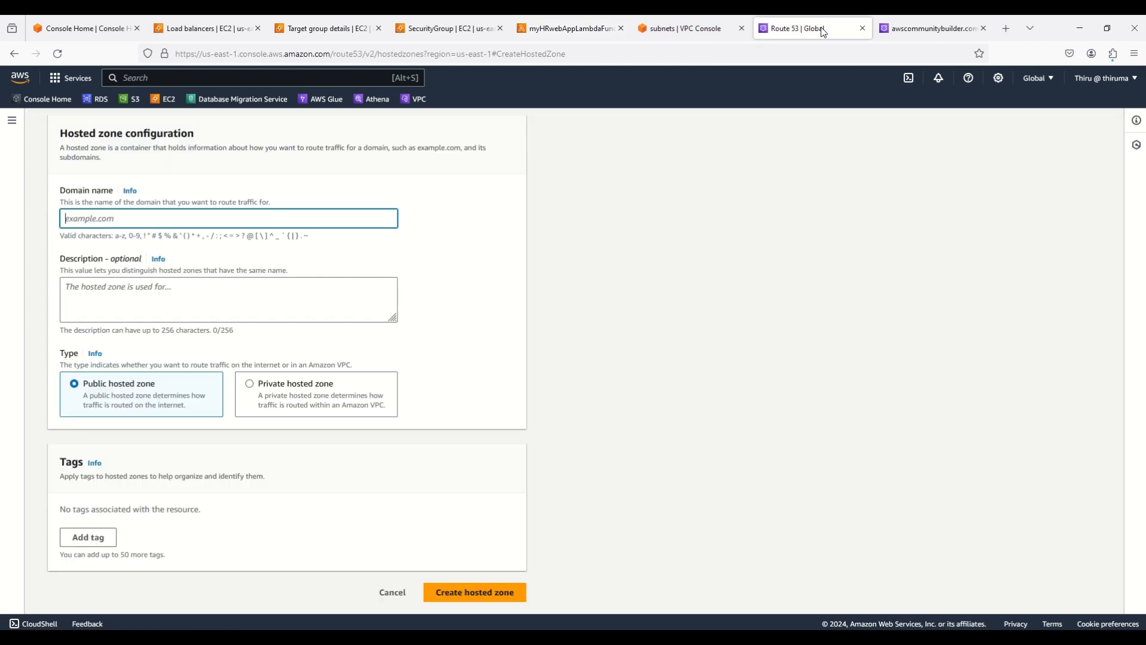
Select the awscommunitybuilder.com domain name and its four NS name server values to copy them
left_click(901, 27)
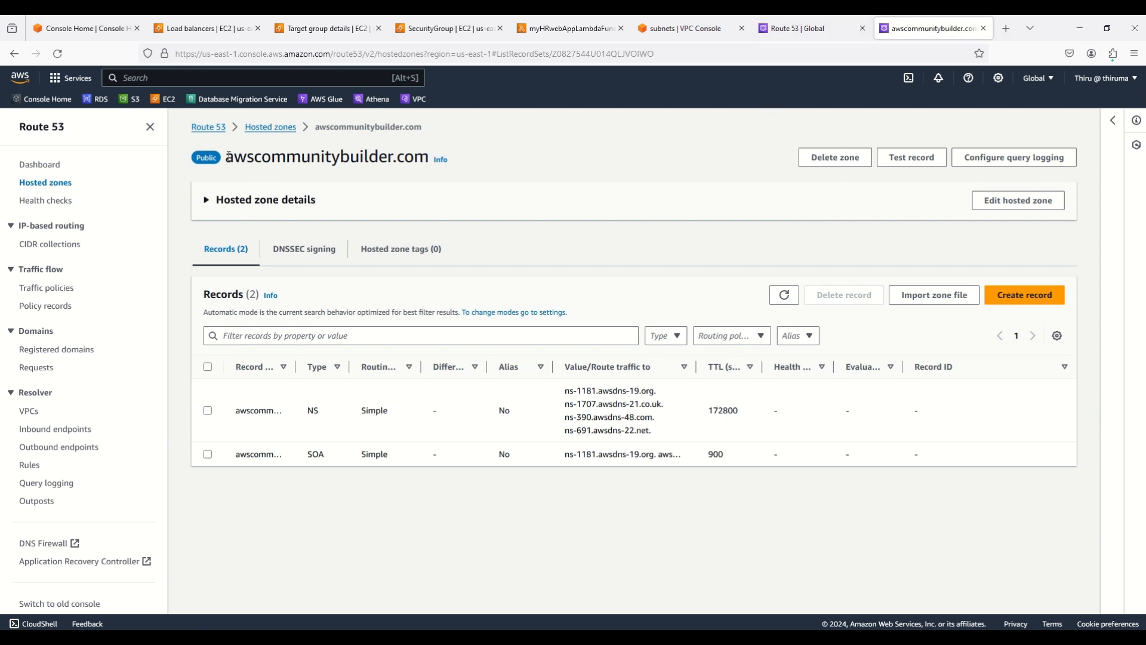
left_click_drag(228, 157, 426, 158)
key("ctrl+c")
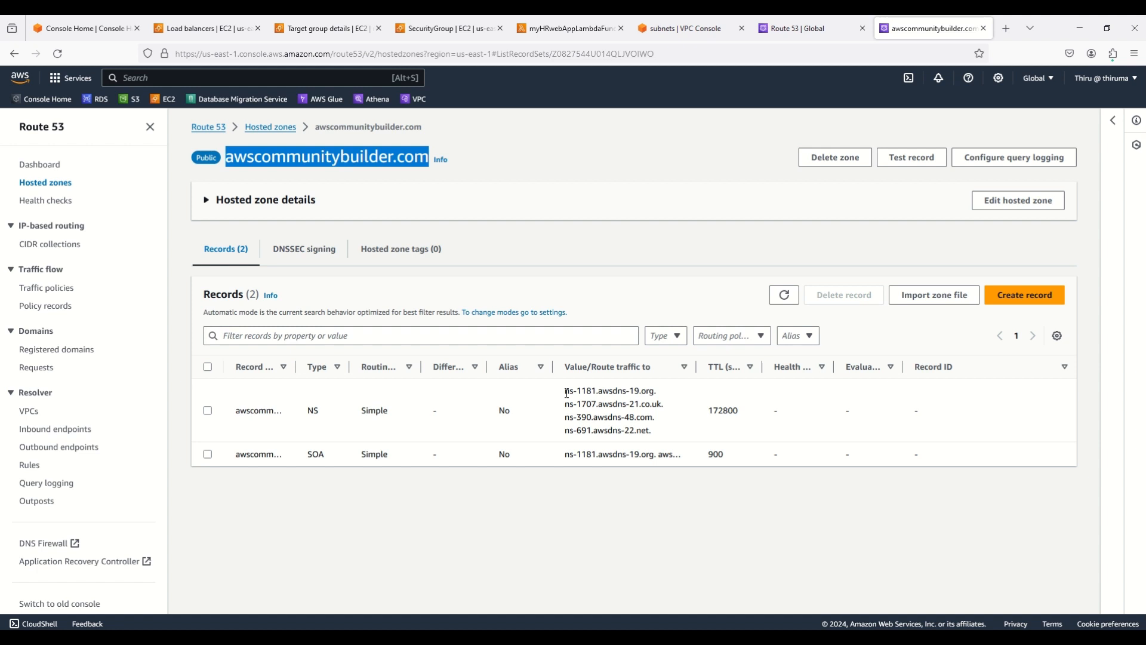
left_click(566, 393)
left_click_drag(619, 404, 659, 436)
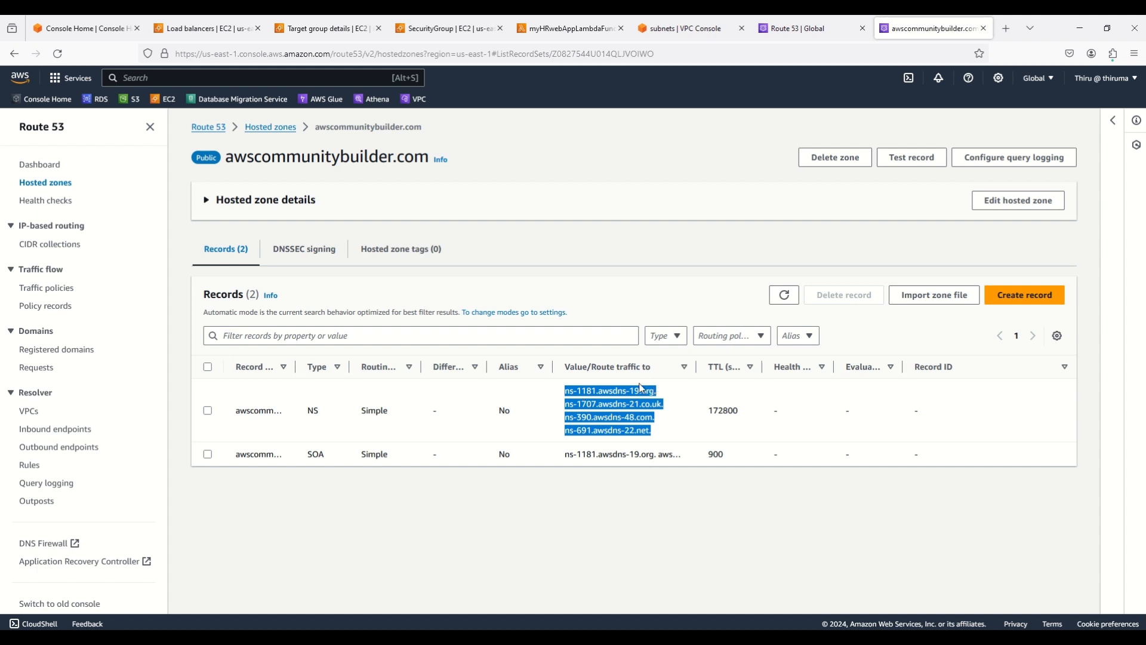
left_click(555, 288)
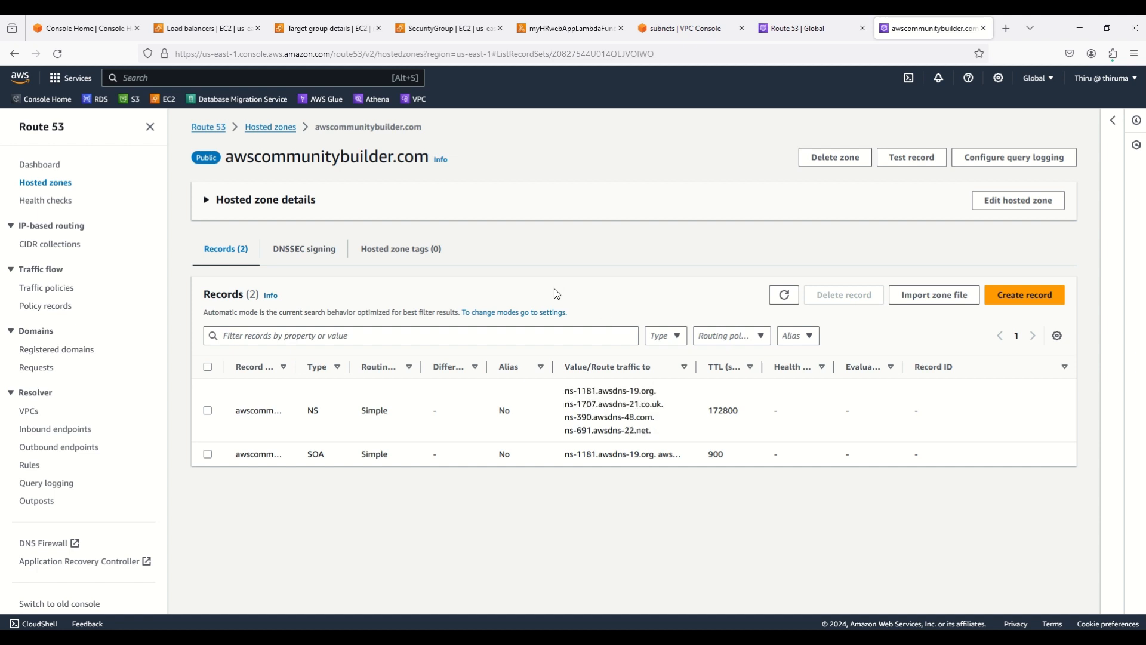
Look over the Create hosted zone form, then go back to Console Home
left_click(801, 31)
scroll(616, 259, "up", 1)
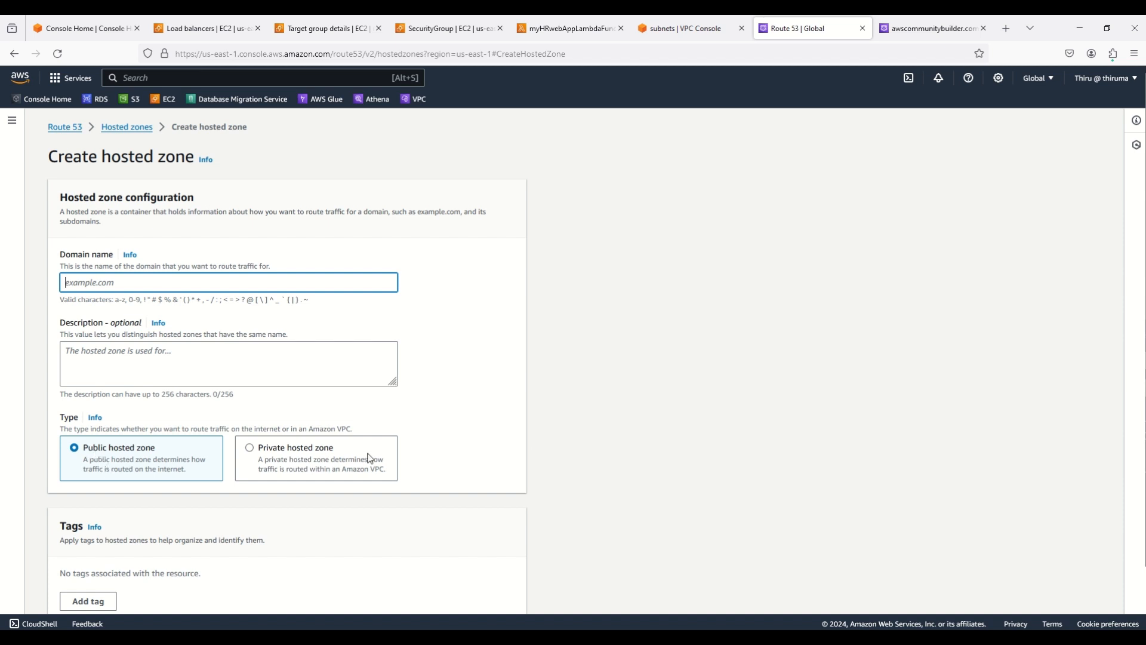
scroll(639, 433, "down", 2)
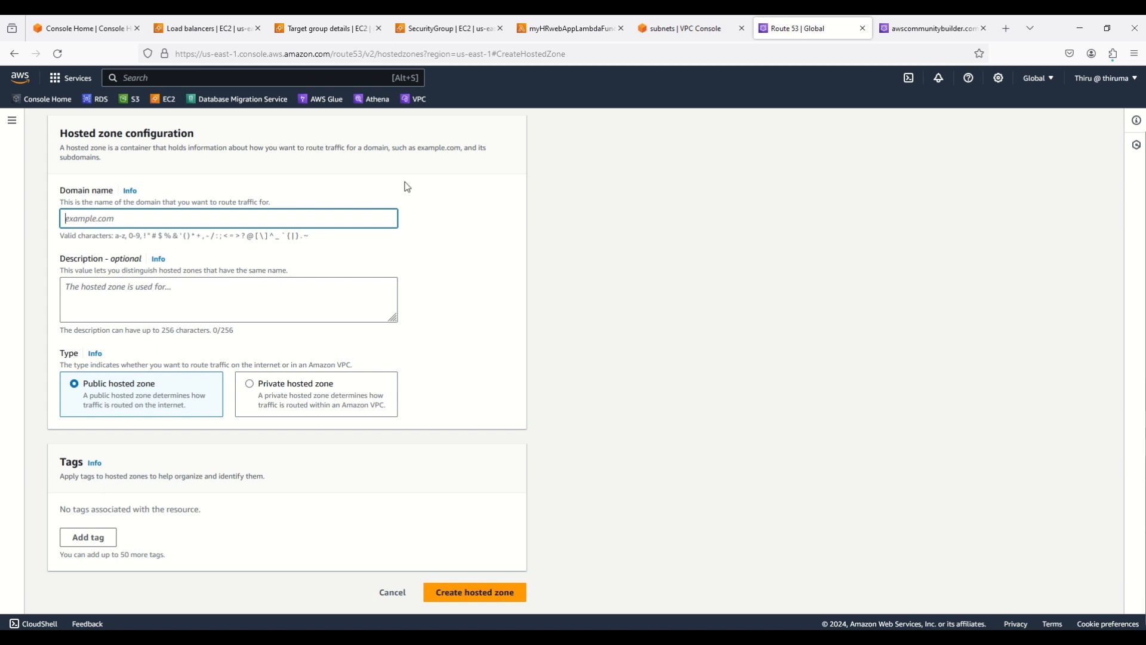
left_click(83, 32)
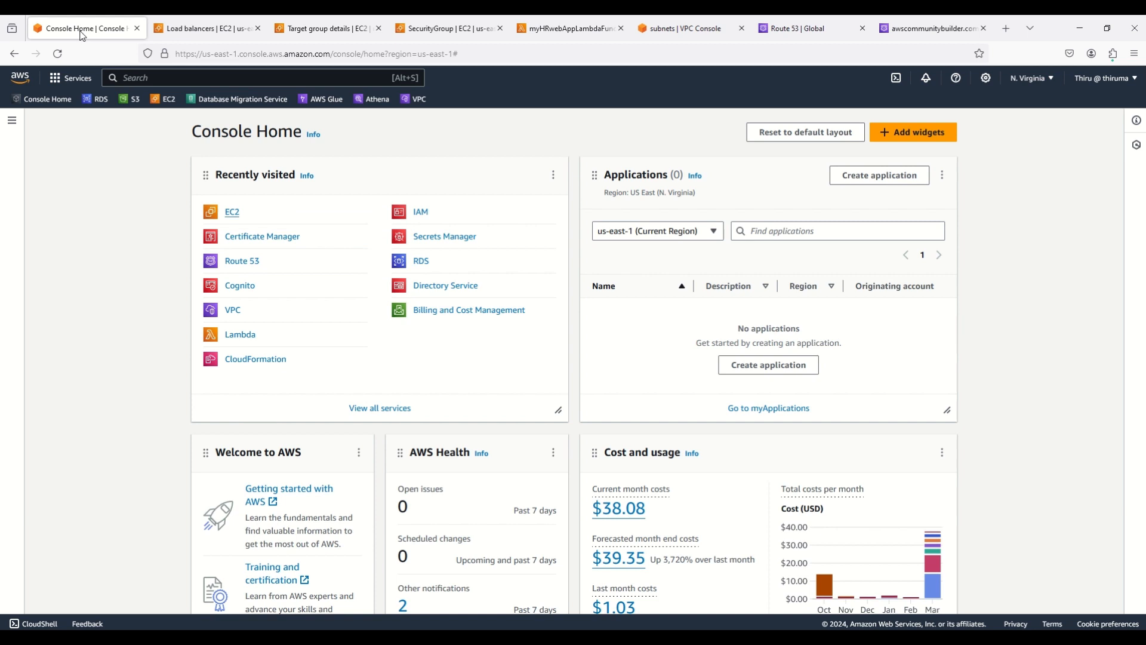
Begin a public certificate request in a new Certificate Manager tab, then return to the hosted zone records
right_click(252, 237)
left_click(277, 249)
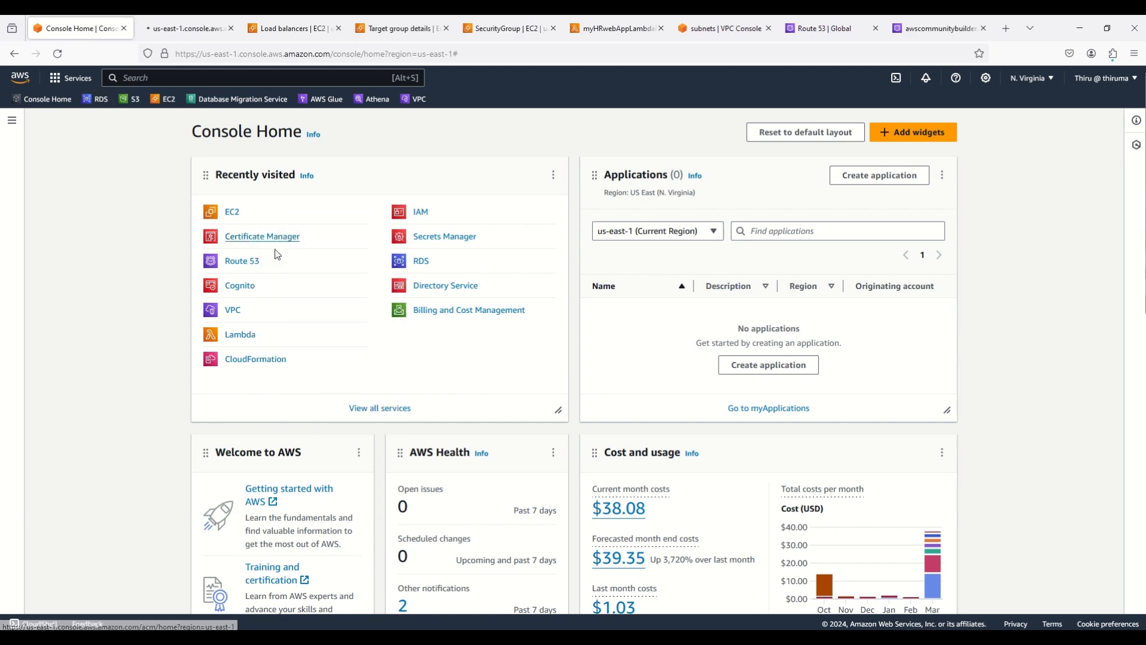
left_click(169, 30)
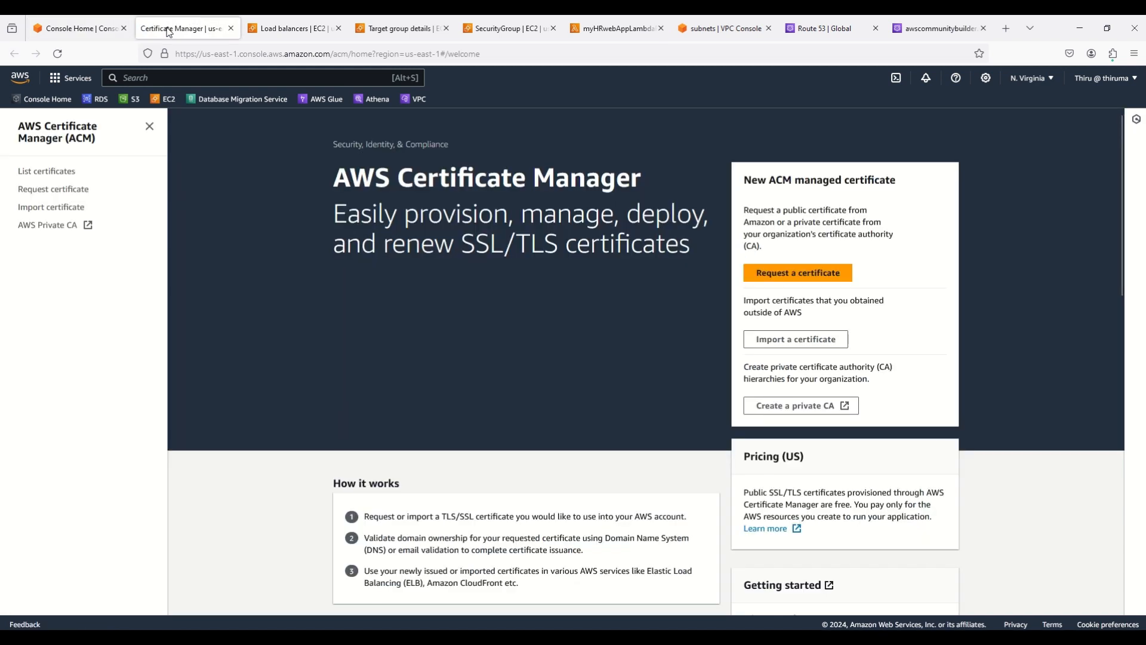
left_click(53, 171)
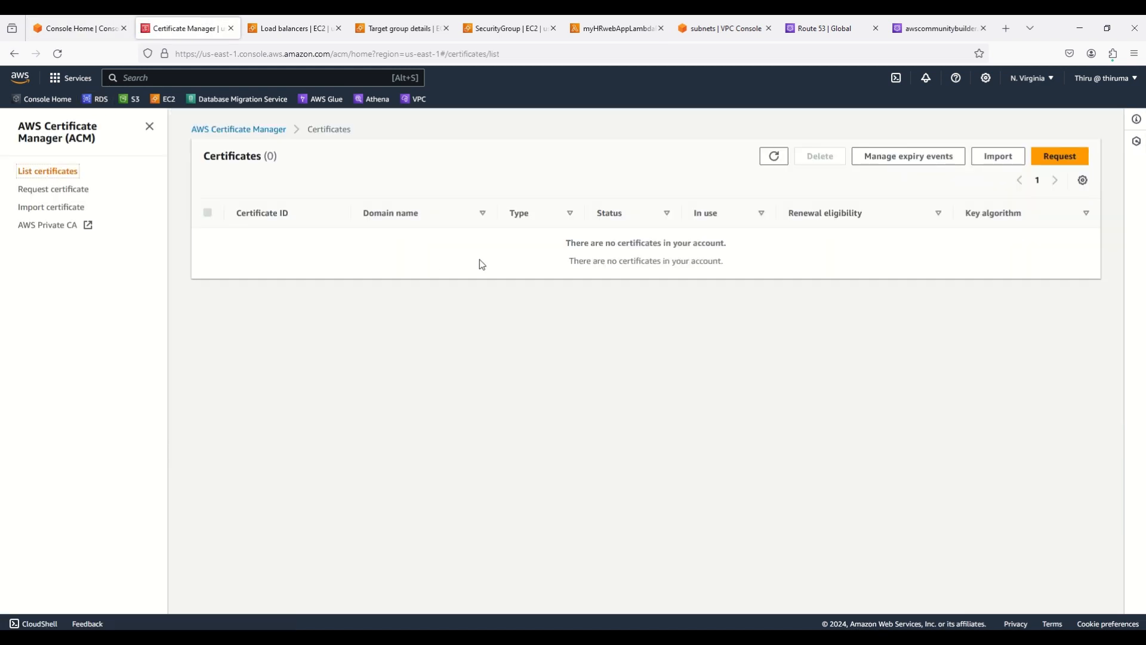
left_click(1060, 158)
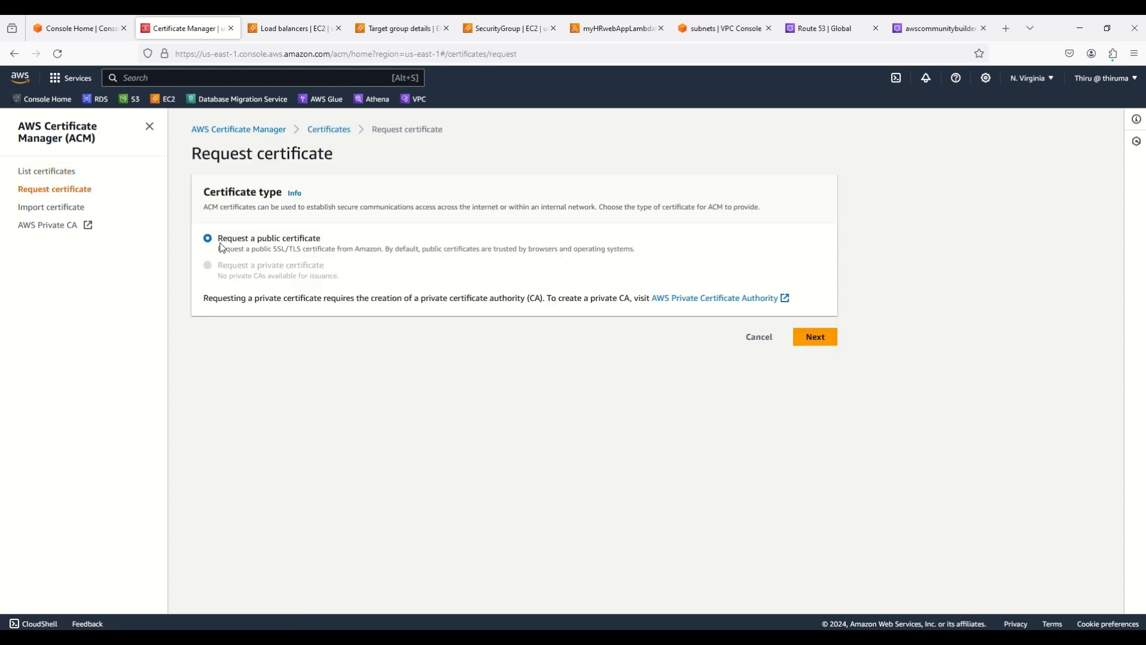
left_click(826, 343)
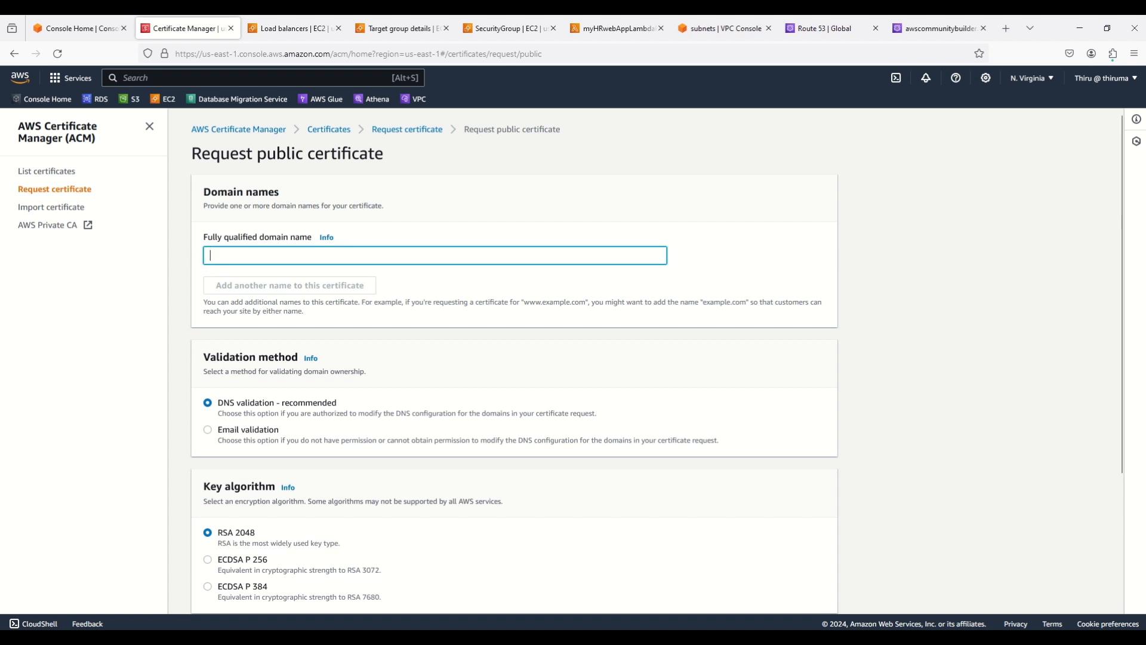
key("alt+Tab")
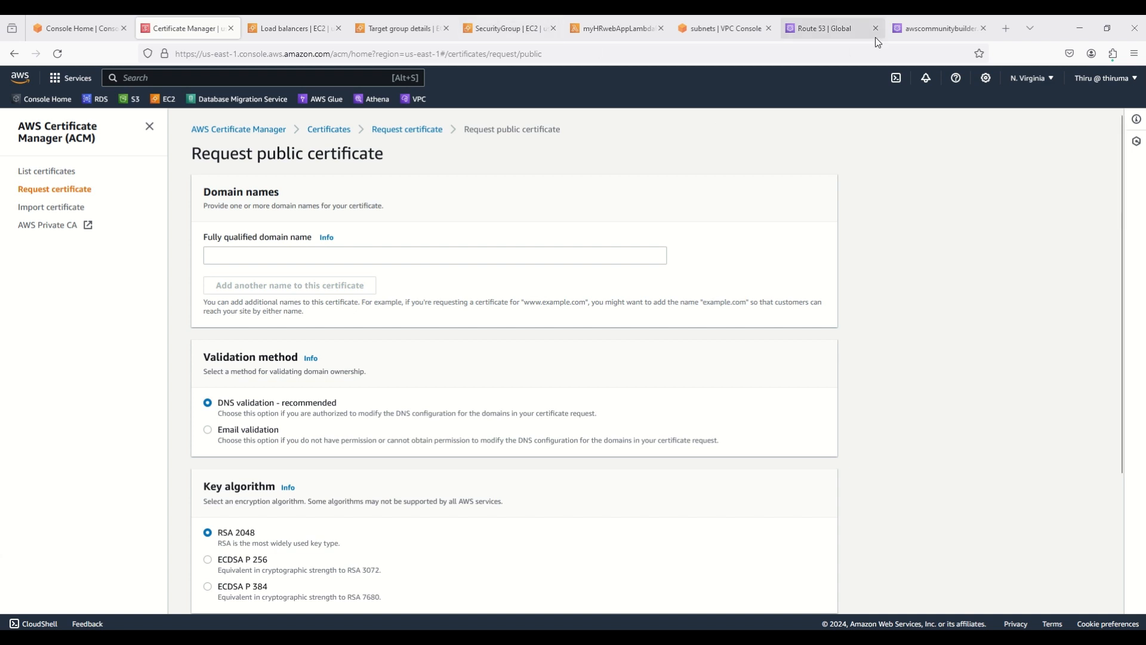
left_click(927, 26)
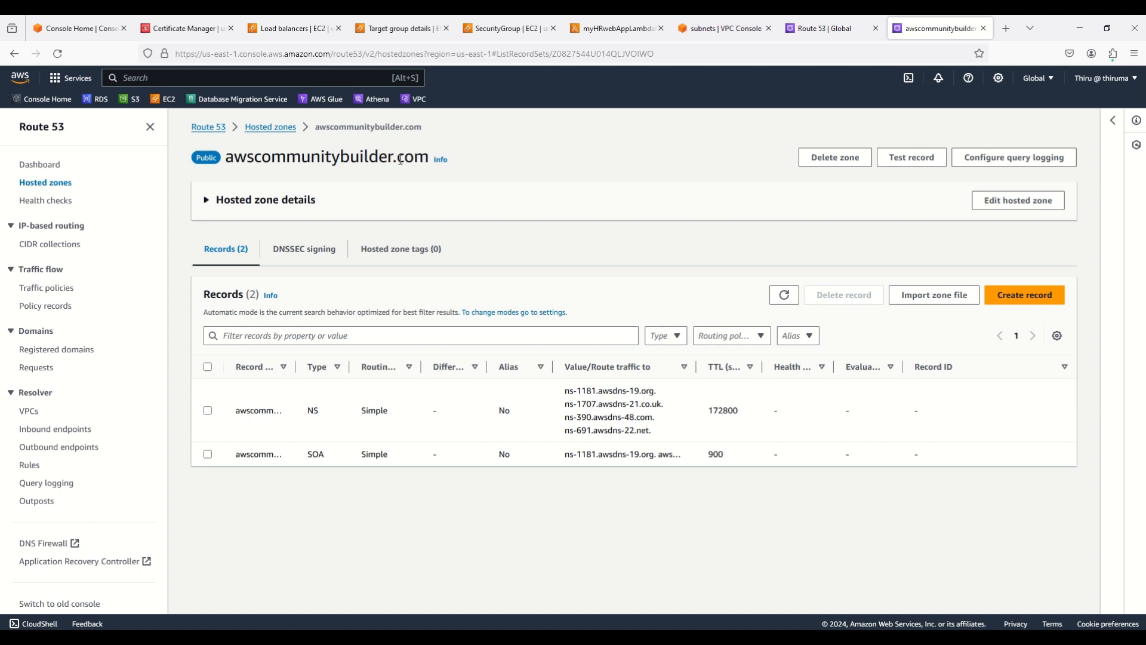
Enter domain names awscommunitybuilder.com and *.awscommunitybuilder.com in the certificate request
left_click(182, 28)
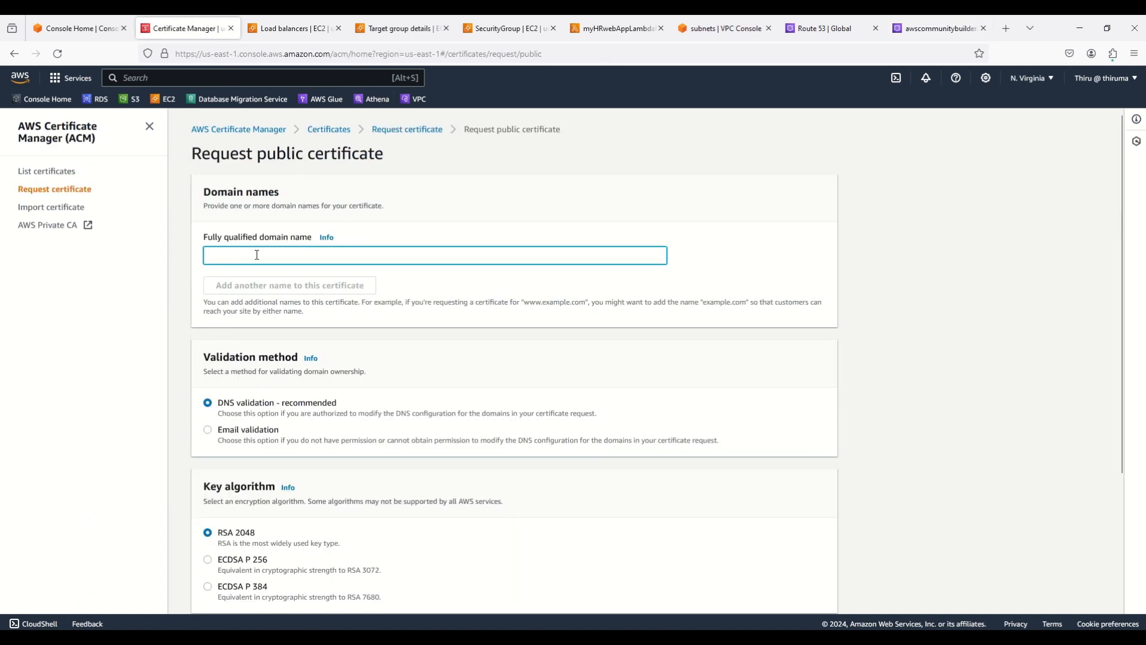
key("ctrl+v")
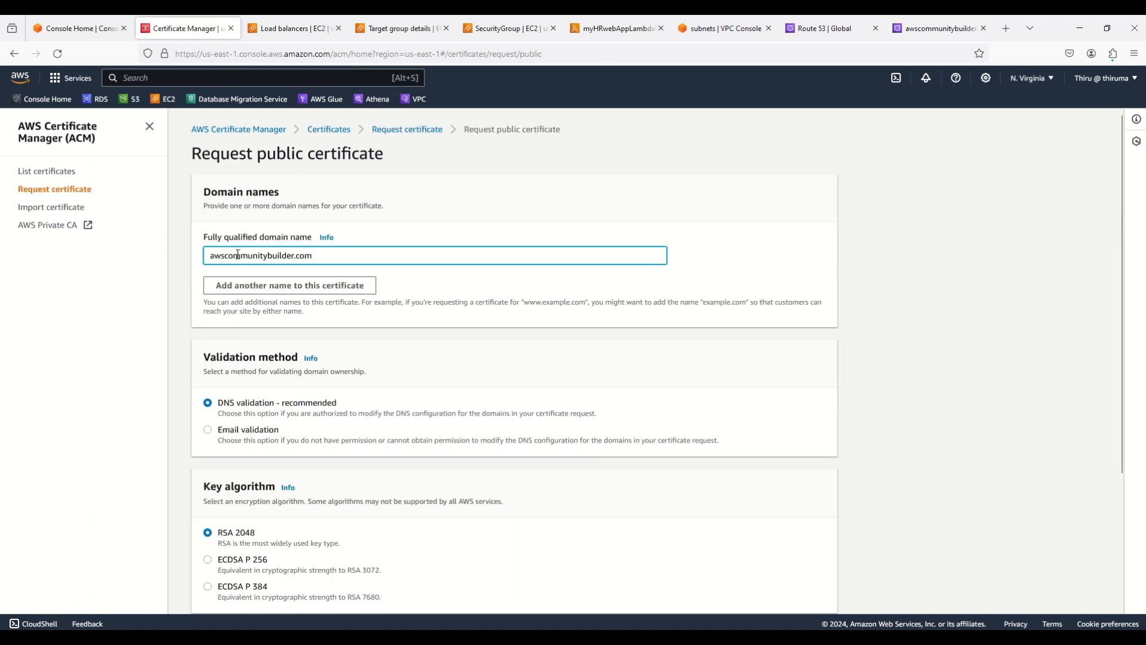
left_click(248, 291)
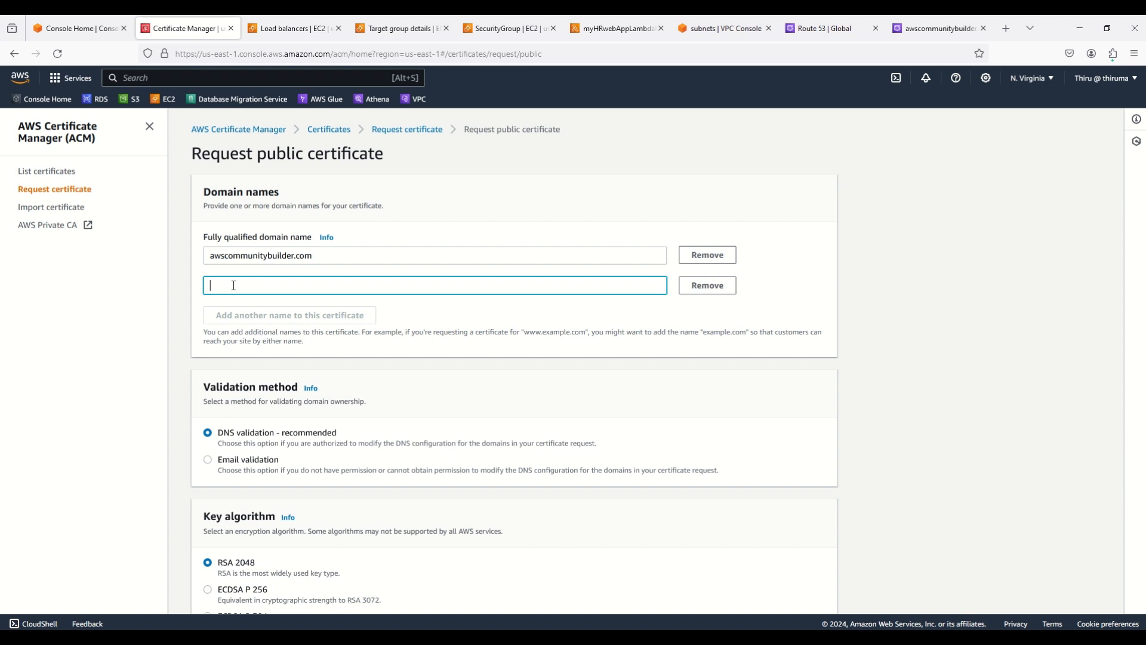
type("*.")
key("ctrl+v")
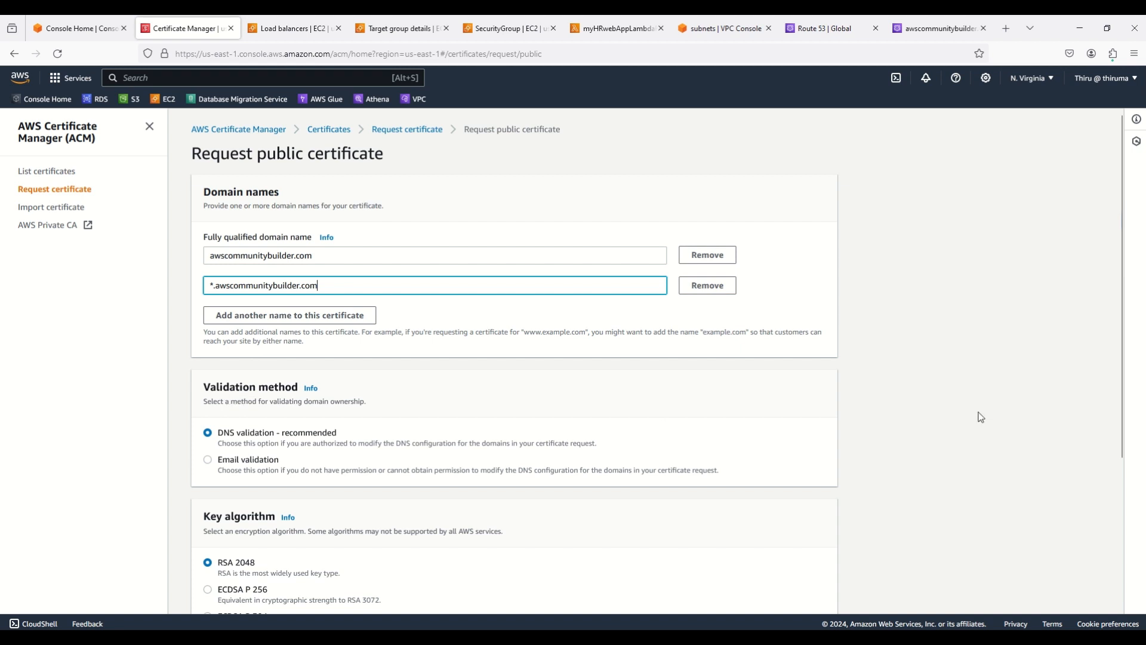
Recheck the hosted zone records, then submit the request with DNS validation and RSA 2048
scroll(981, 418, "down", 1)
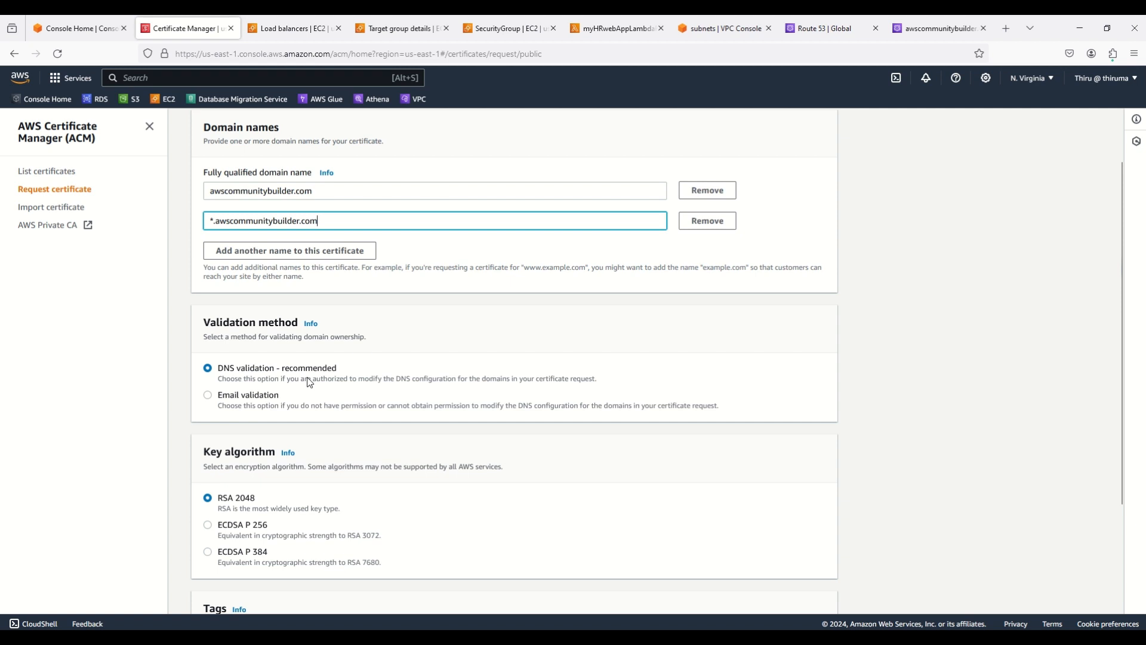
left_click(931, 27)
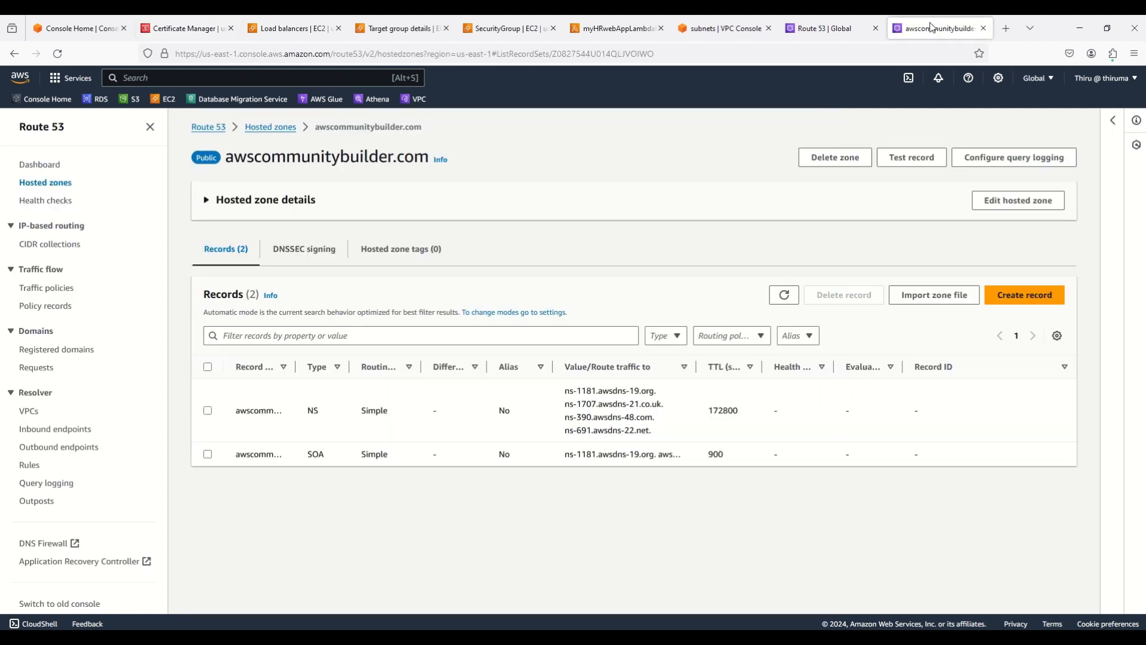
left_click(783, 295)
left_click(176, 30)
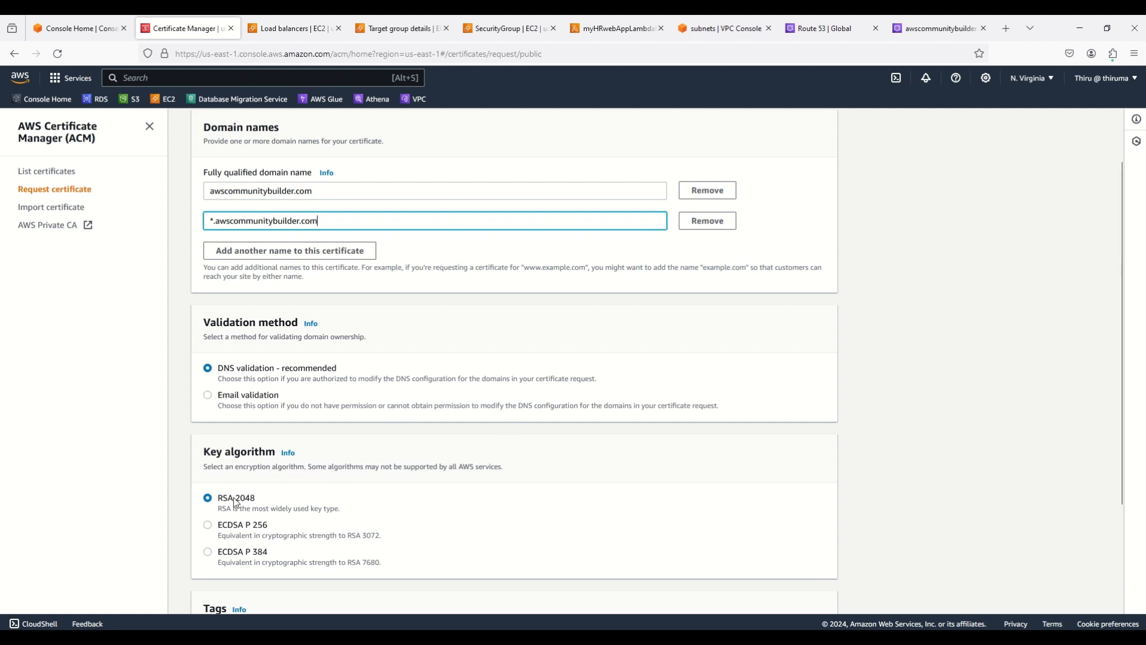
scroll(901, 461, "down", 2)
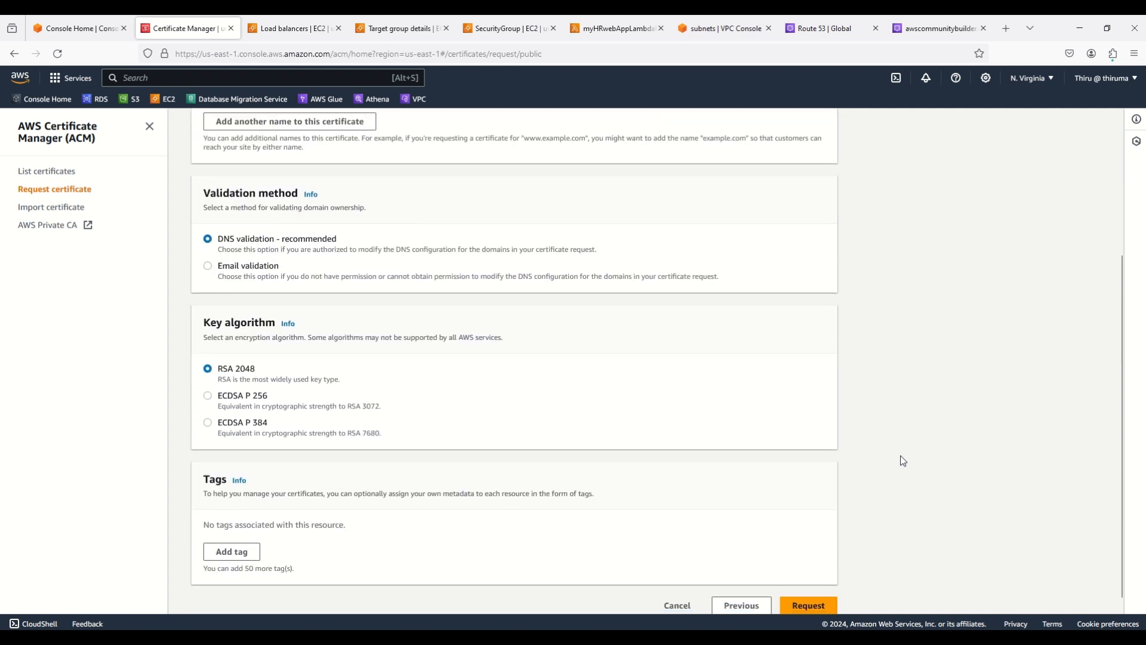
left_click(809, 597)
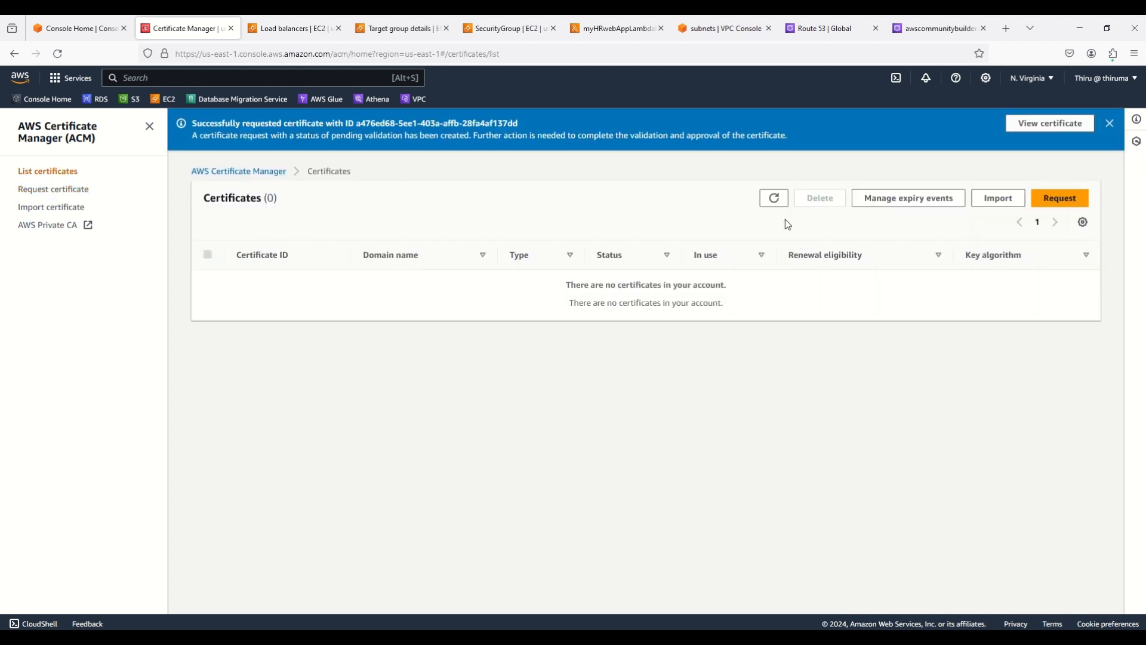
Open the new awscommunitybuilder.com certificate's details and check the Route 53 hosted zone records
left_click(775, 199)
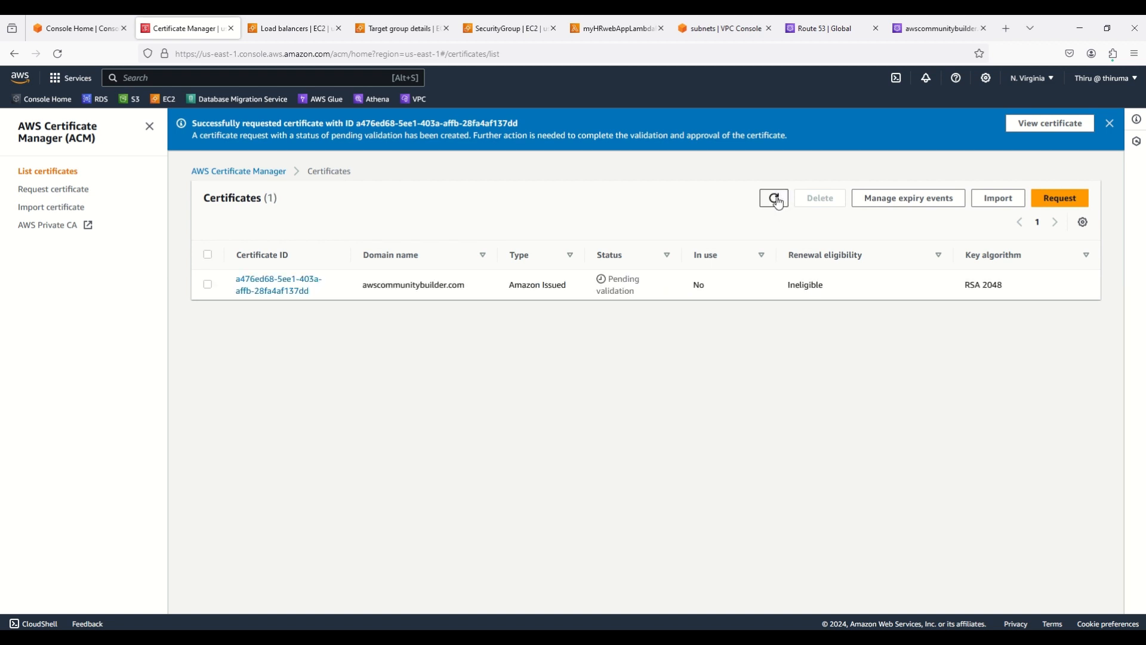
left_click(286, 293)
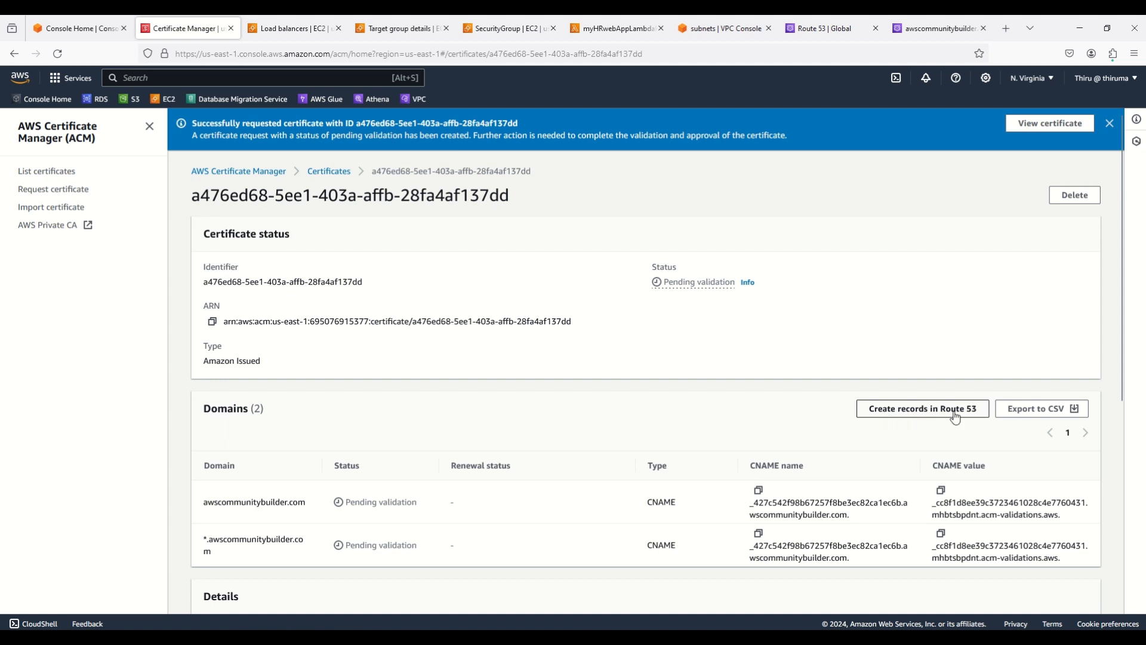
left_click(935, 33)
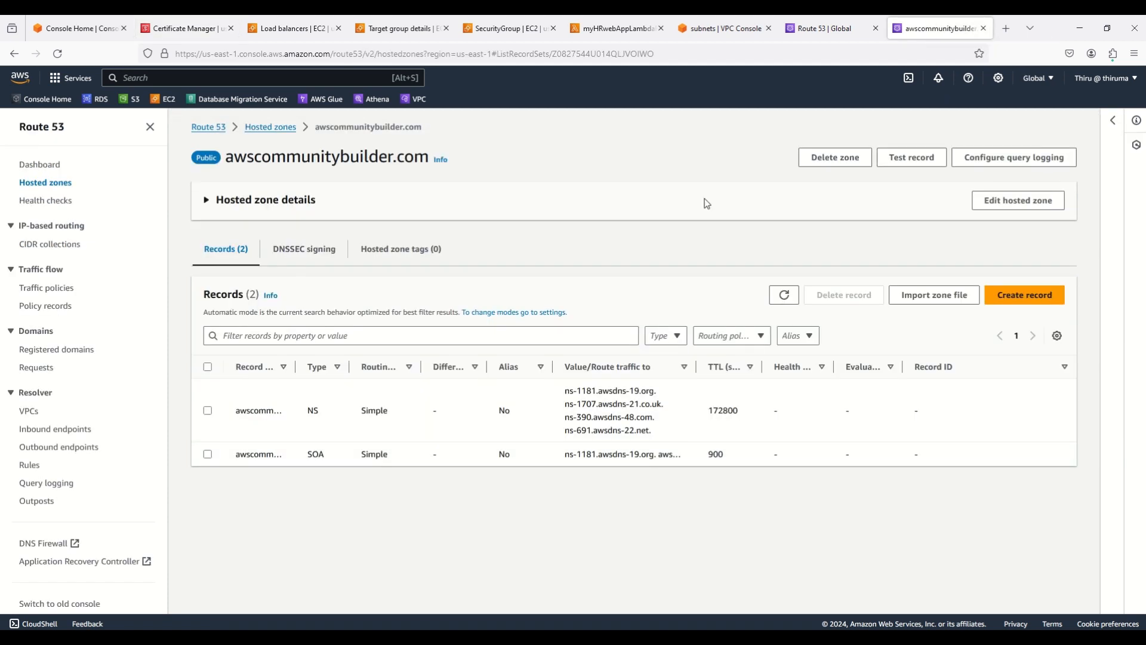
left_click(786, 296)
left_click(186, 27)
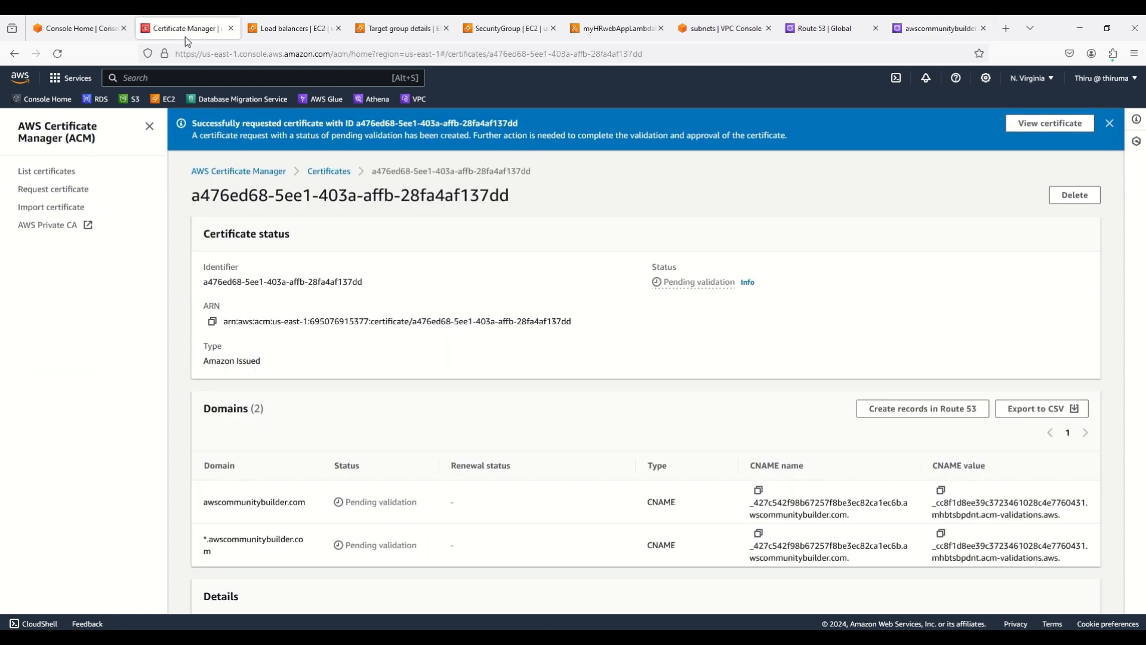
Create the certificate's DNS validation CNAME records in Route 53
left_click(916, 409)
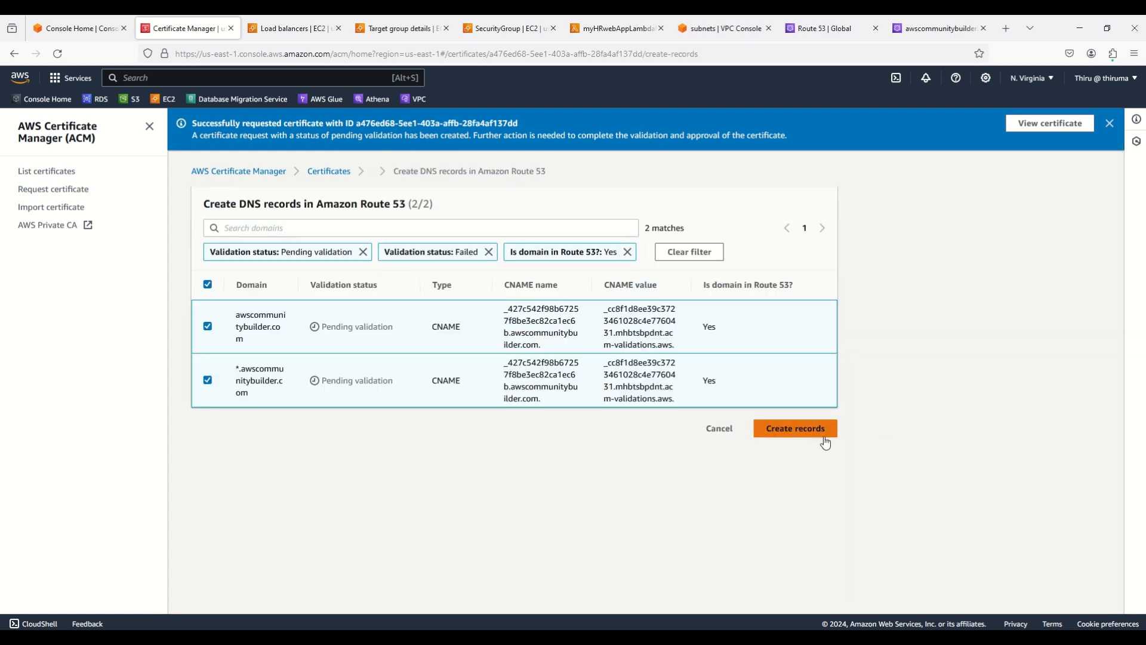
left_click(800, 434)
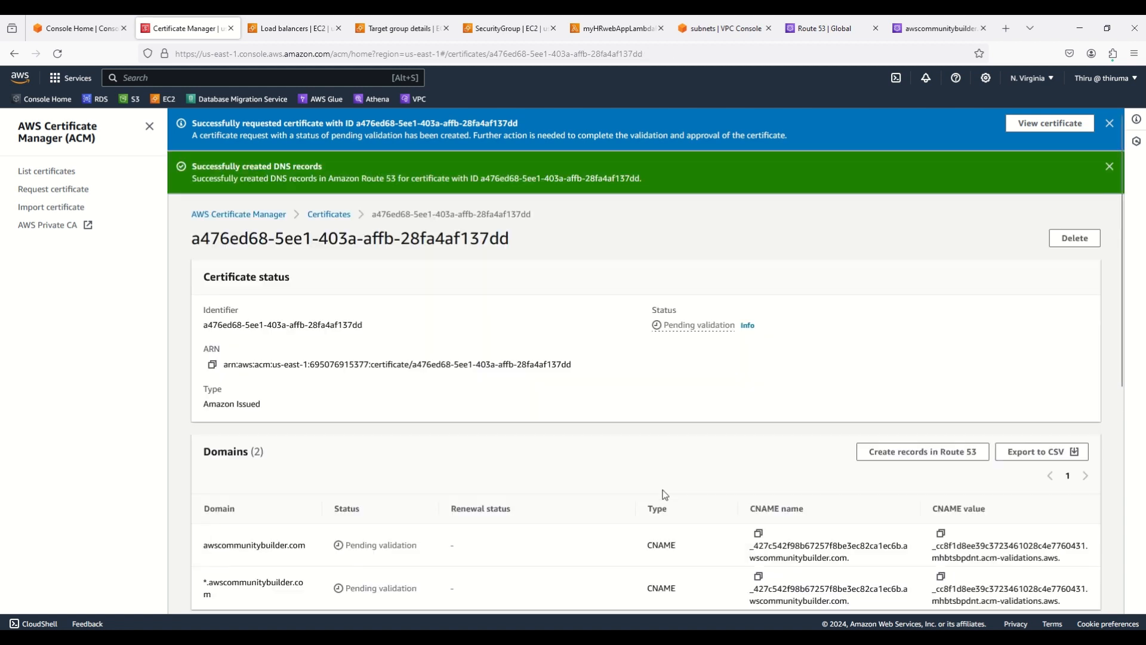
scroll(645, 465, "down", 2)
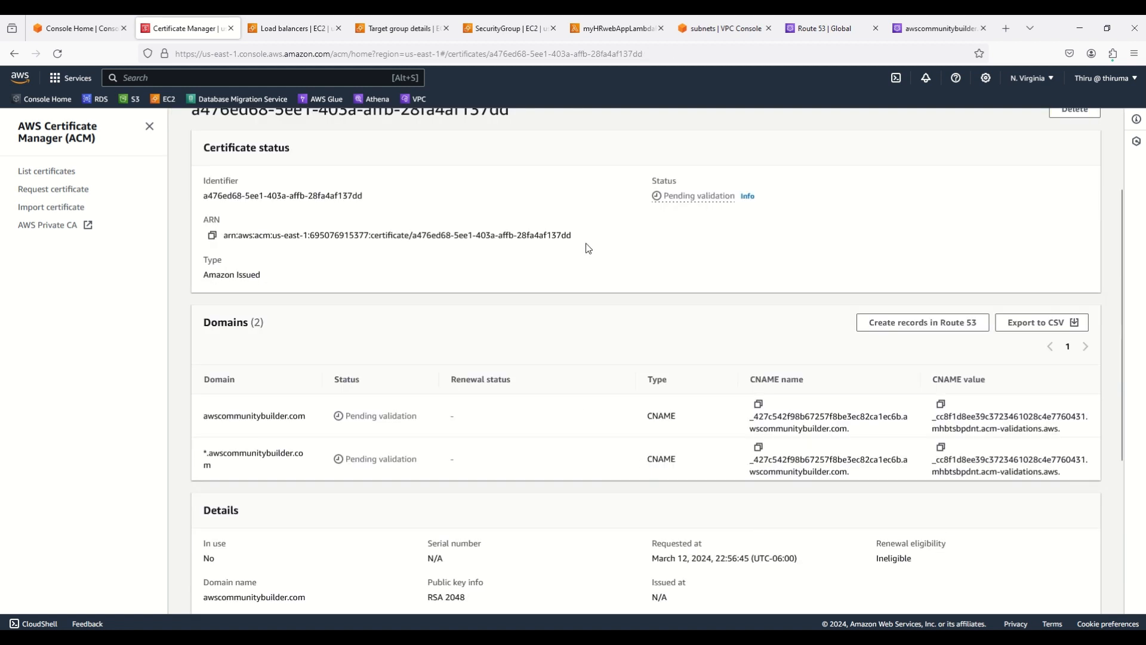
left_click(938, 31)
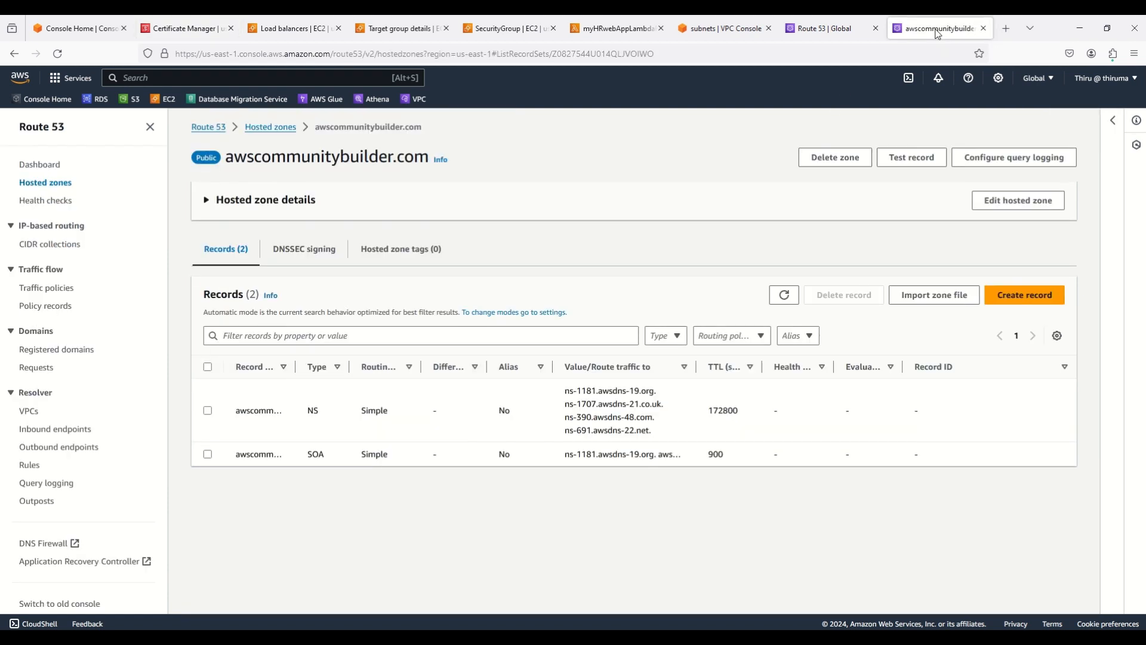
Inspect the new CNAME validation record in the hosted zone, then go back to the certificate
left_click(786, 297)
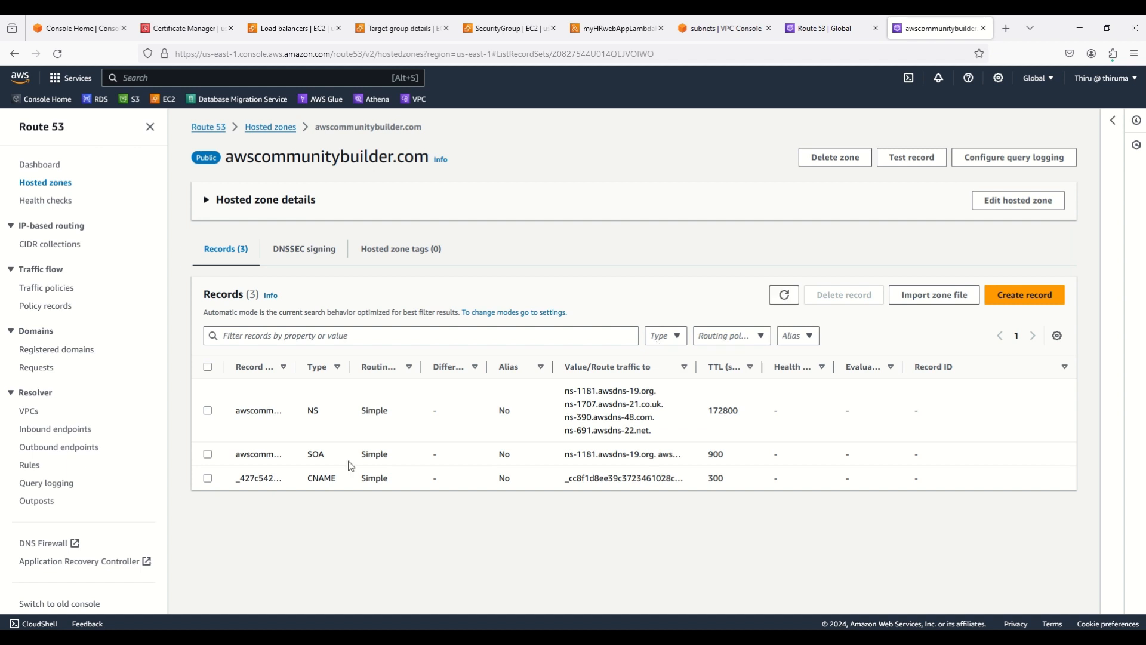
left_click(208, 478)
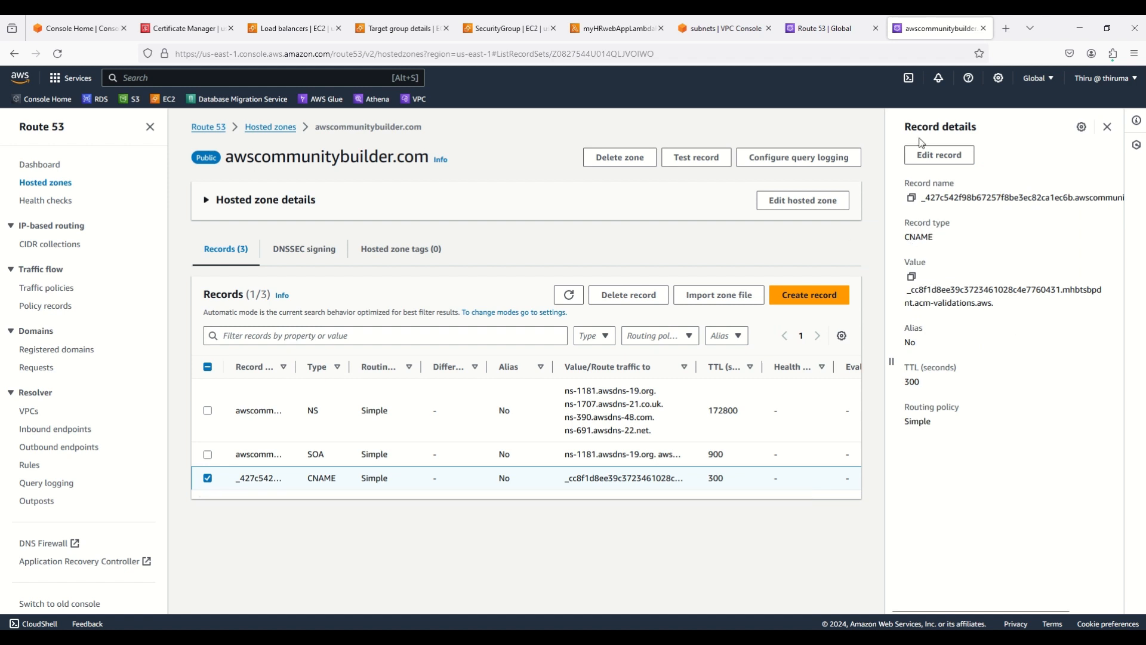
left_click(1108, 127)
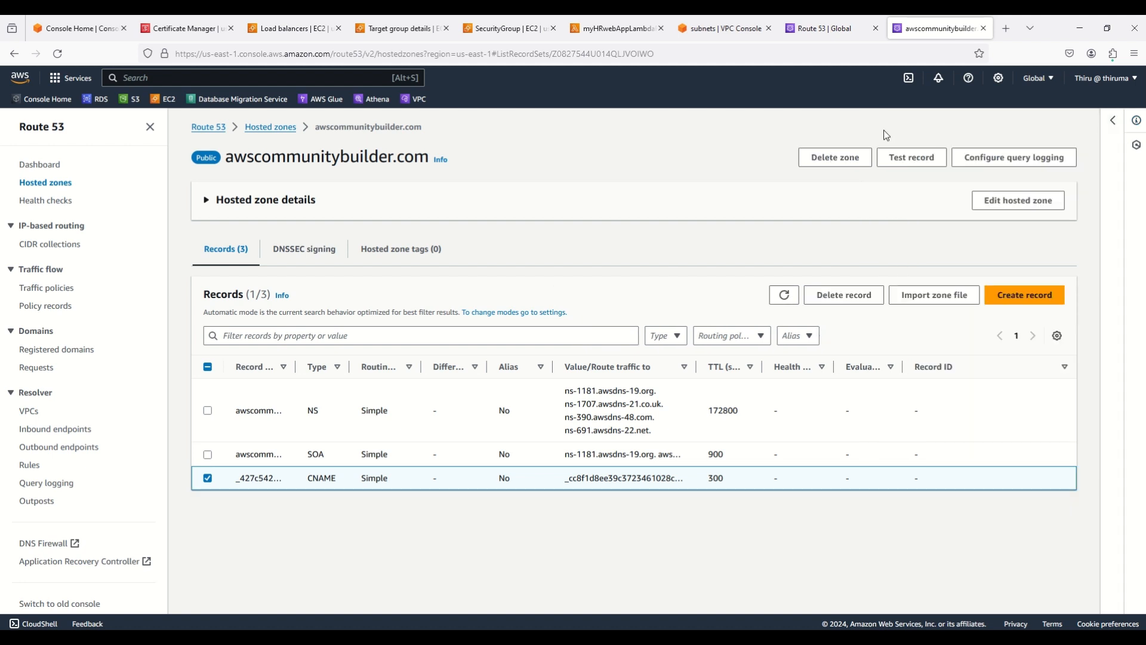
left_click(182, 28)
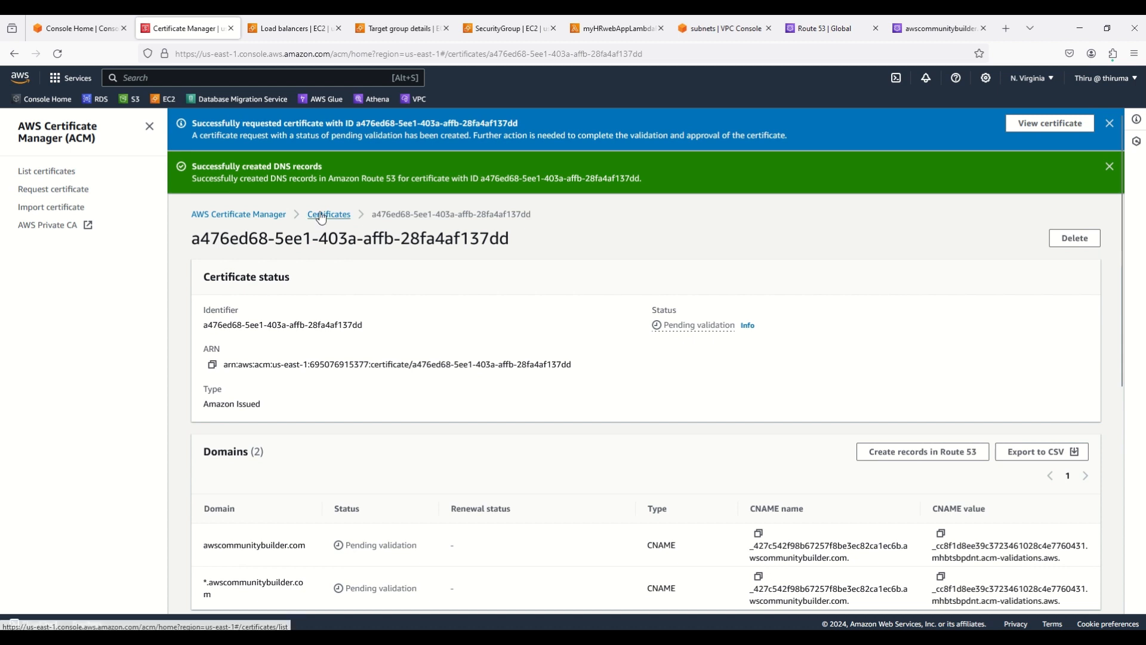
Refresh the certificate list to see awscommunitybuilder.com Issued, then bring up the Internal Web Application diagram
left_click(326, 215)
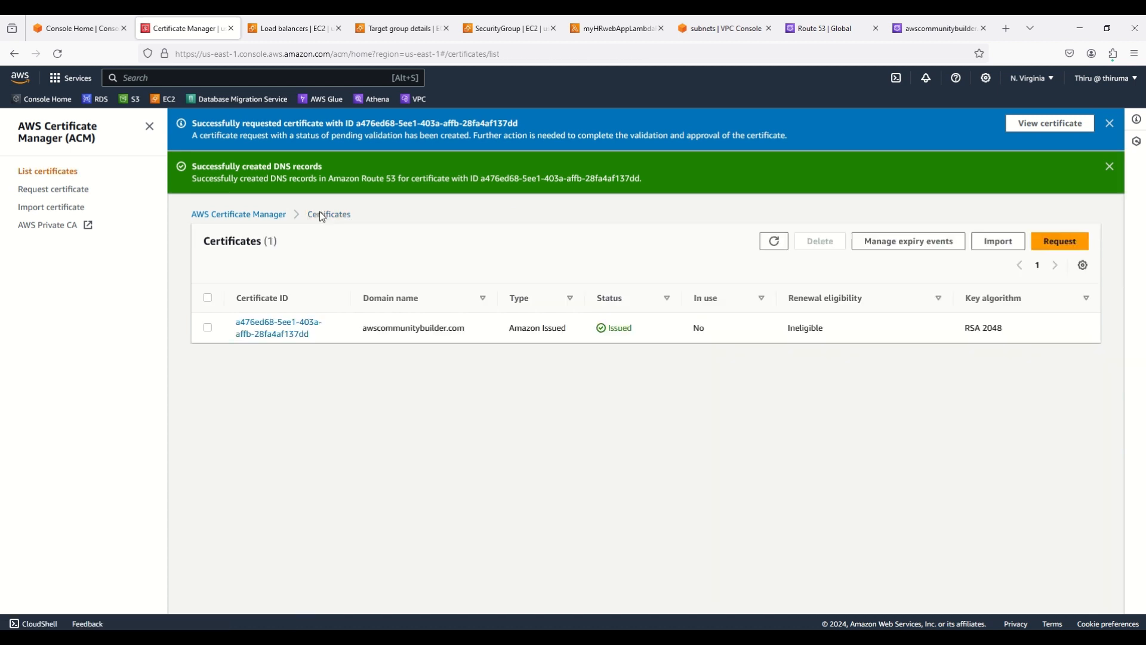
left_click(774, 240)
key("alt+Tab")
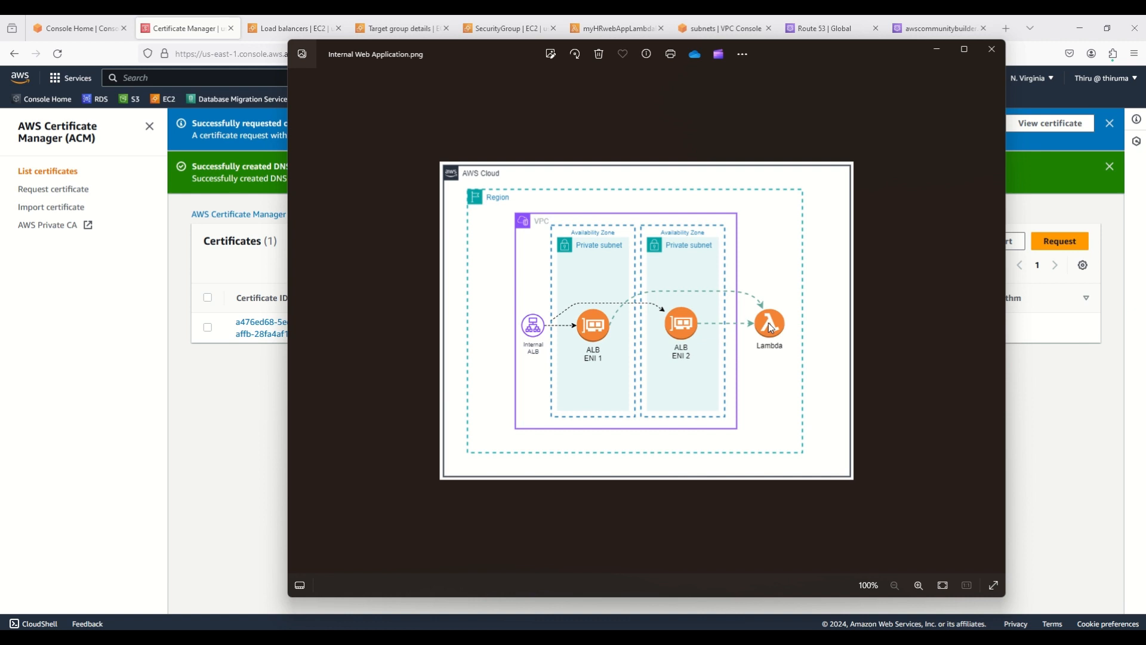
Put the Internal Web Application diagram away and return to the browser
left_click(202, 421)
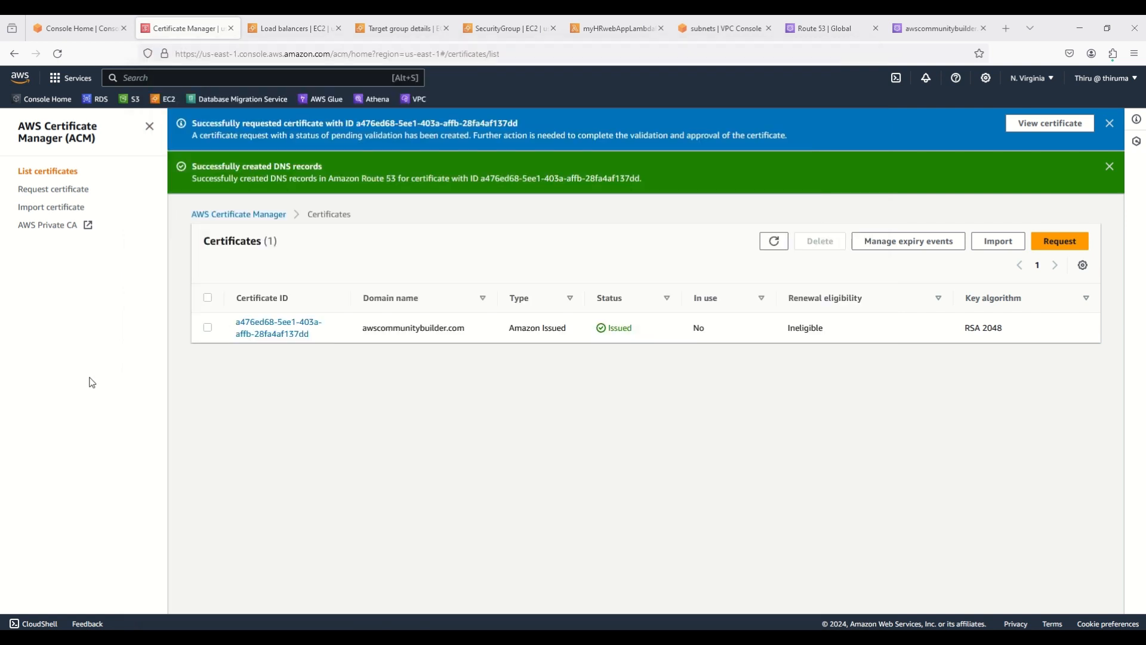
Close the AWS Verified Access Architecture diagram and go to Console Home
left_click(91, 382)
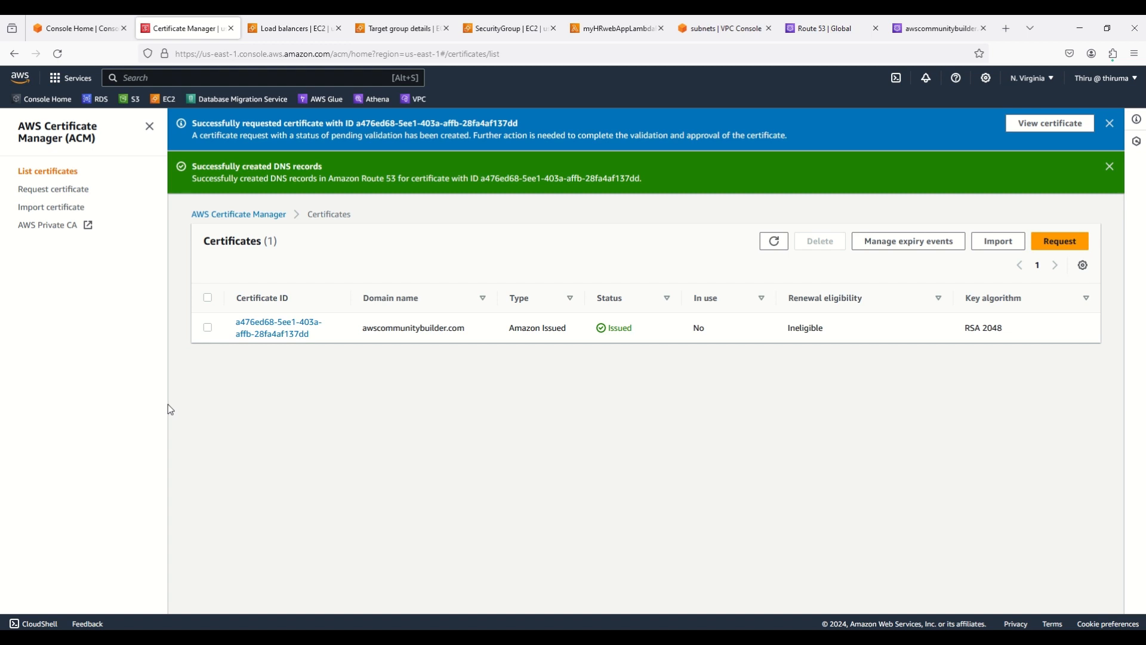
left_click(86, 27)
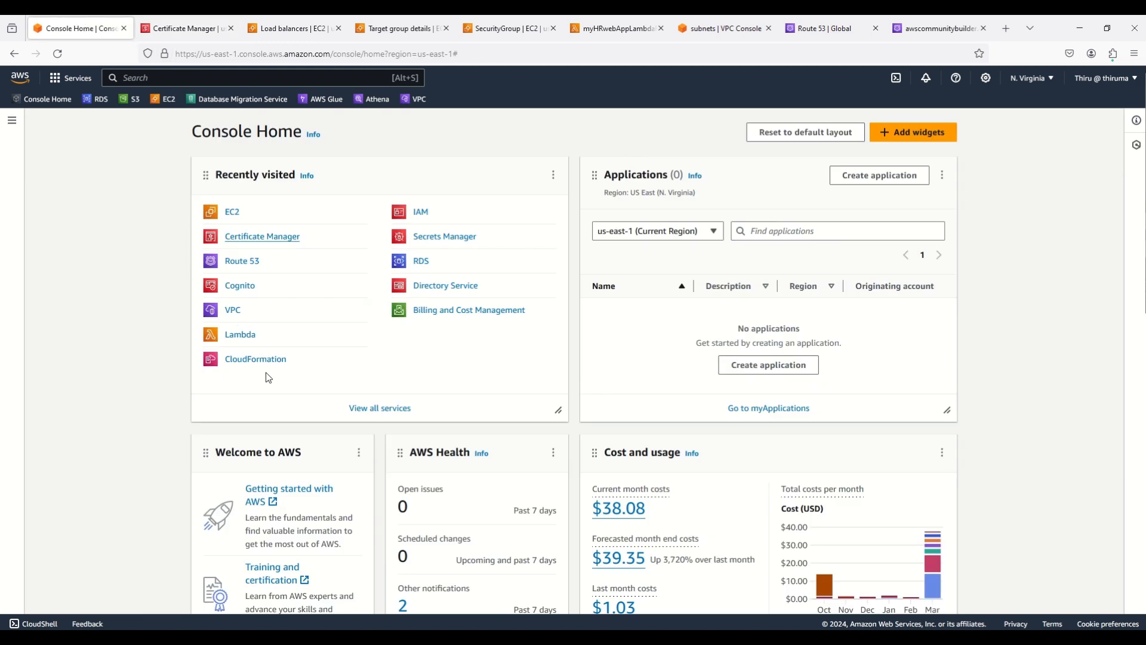
Open Amazon Cognito in a new tab from Recently visited and start a new user pool
right_click(231, 285)
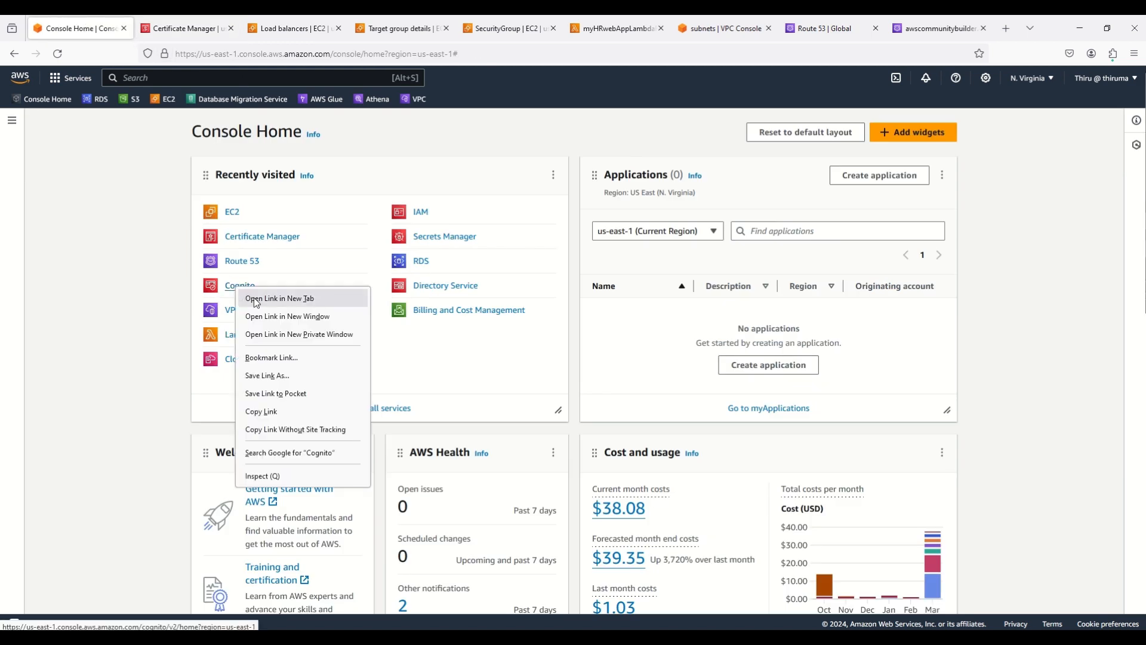
left_click(244, 297)
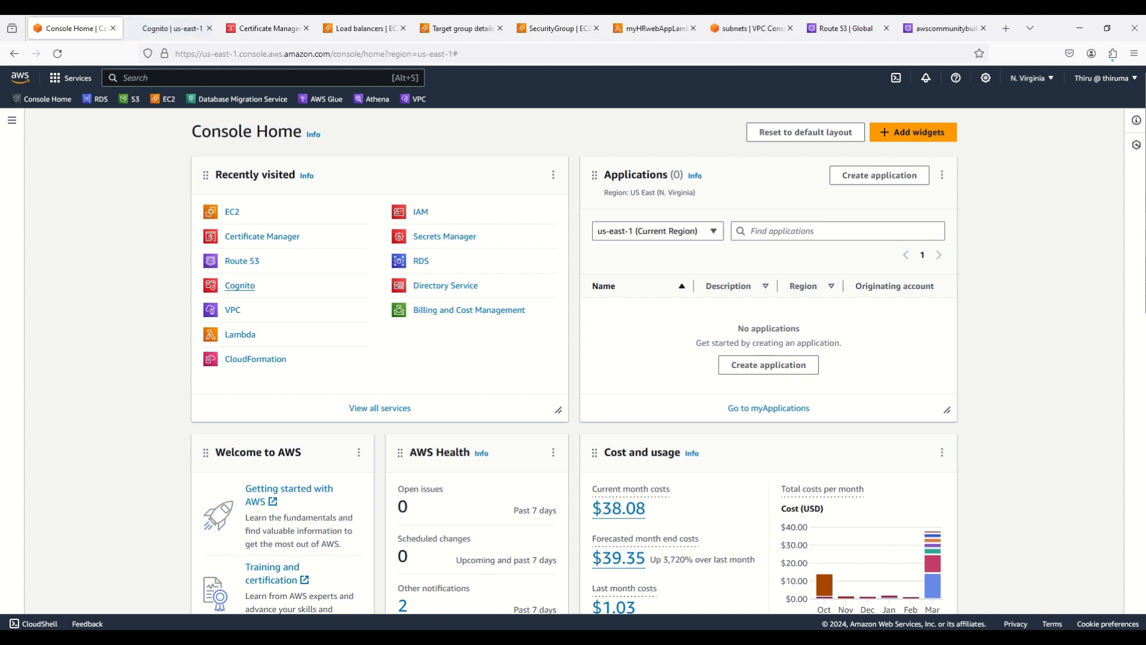
left_click(177, 32)
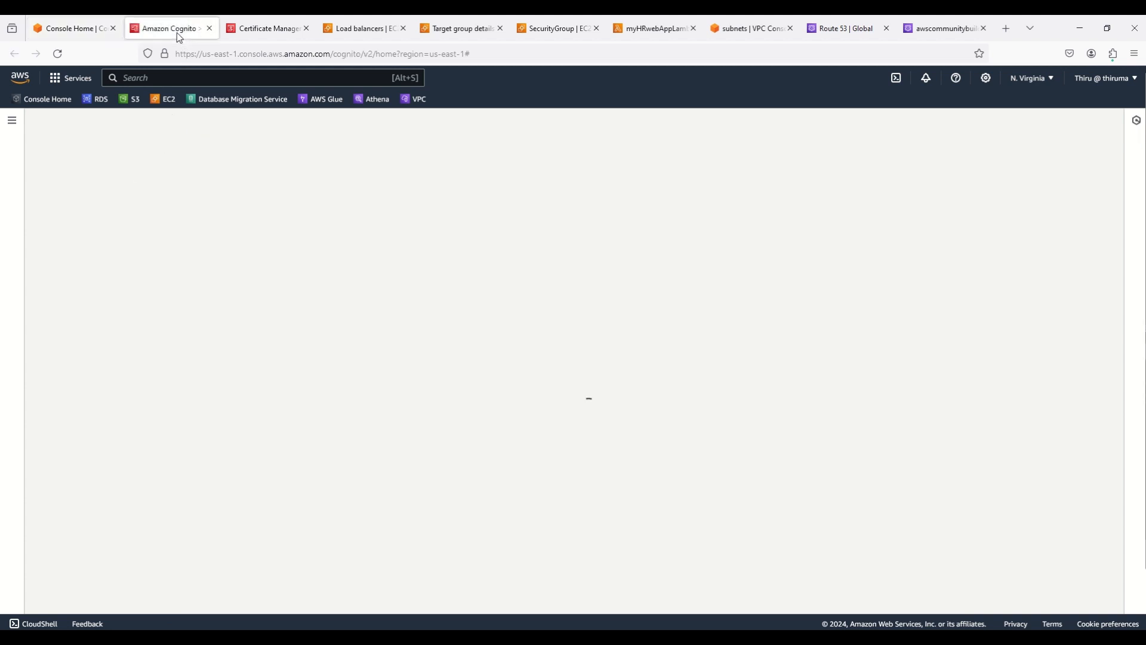
left_click(11, 120)
left_click(42, 166)
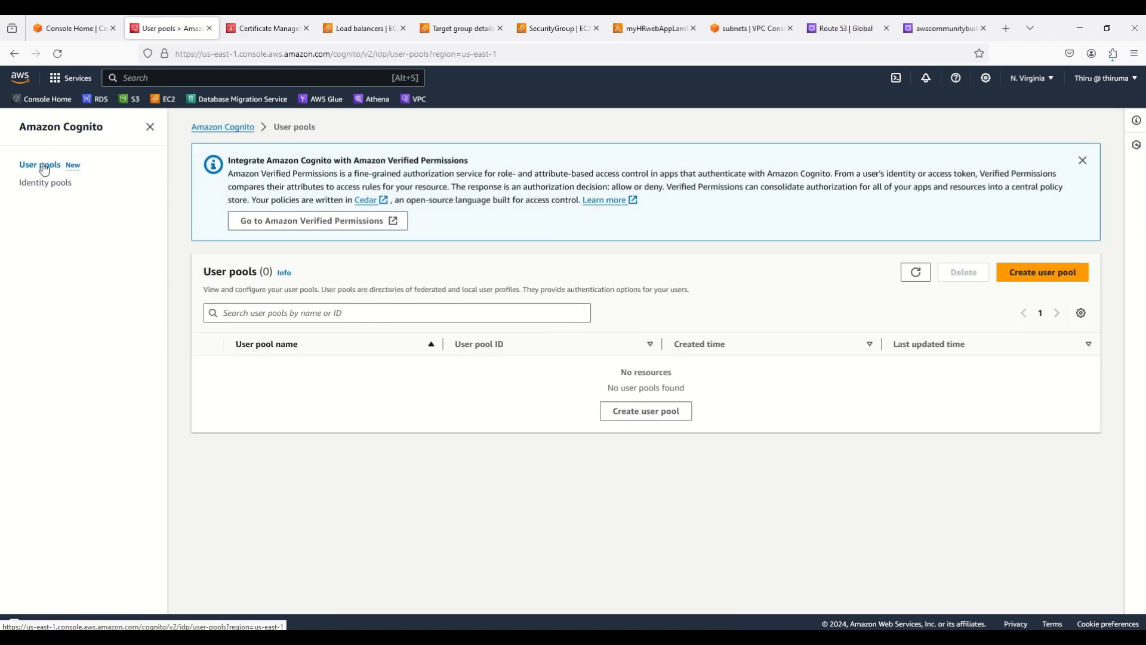
left_click(923, 276)
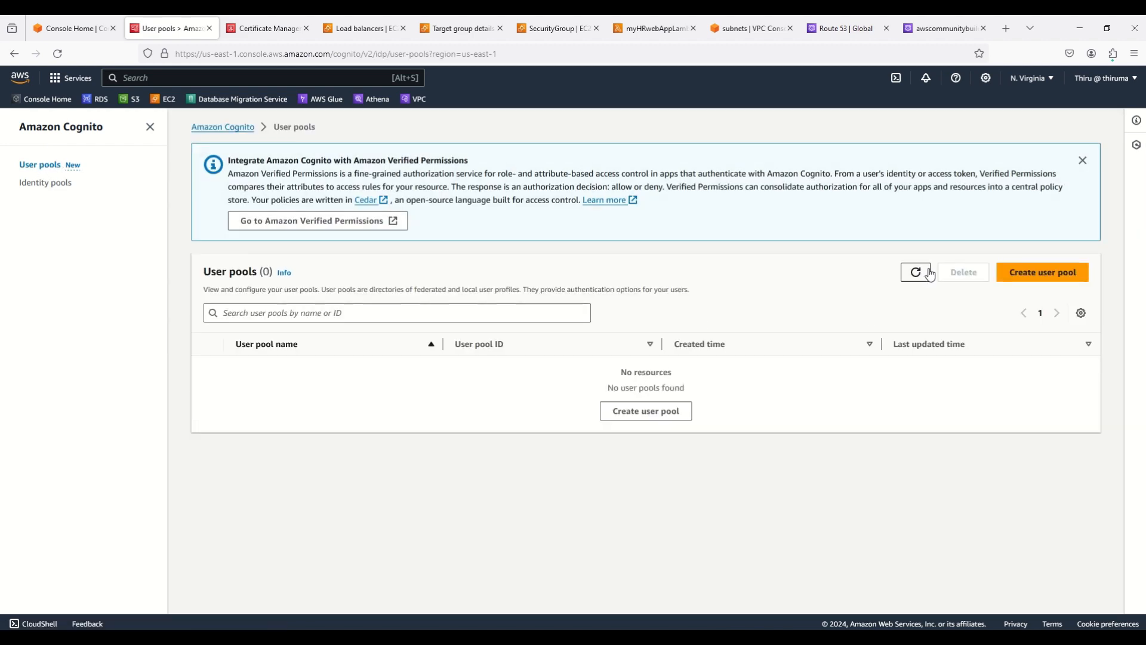
left_click(1048, 273)
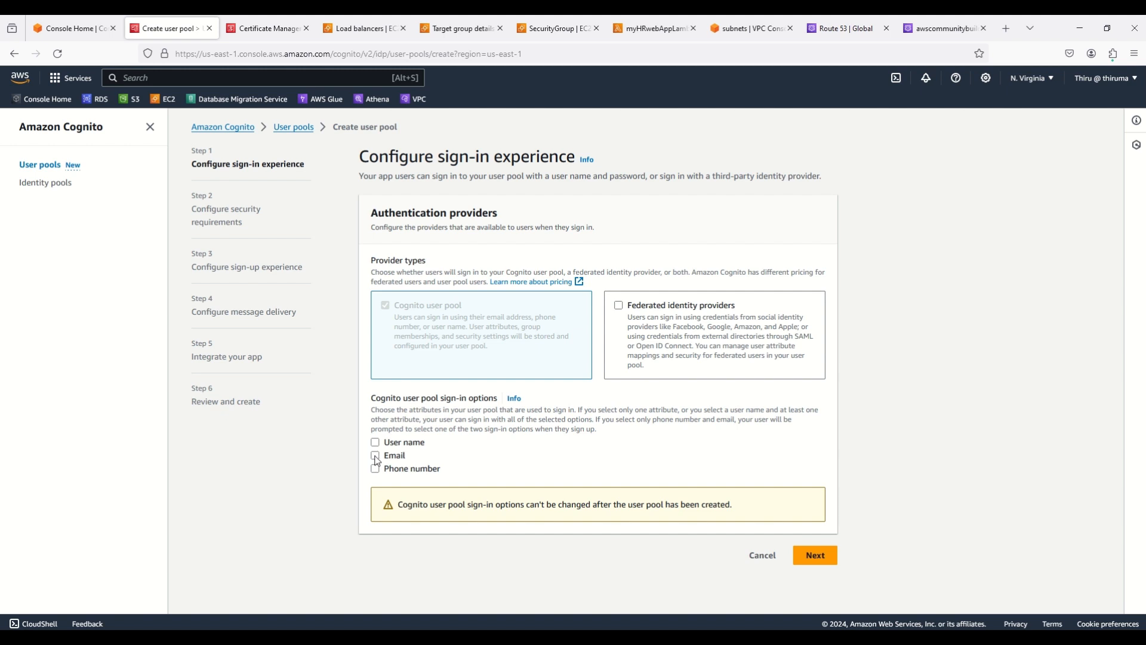
Choose Email as the sign-in option and No MFA for the user pool
left_click(377, 460)
left_click(825, 560)
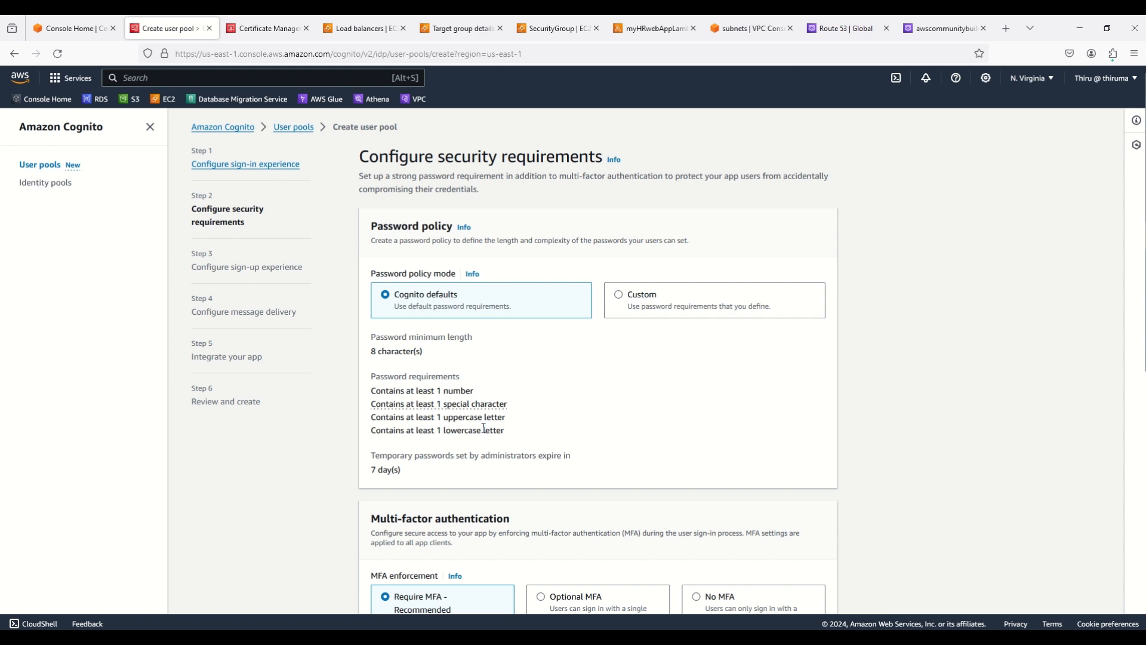
scroll(911, 427, "down", 3)
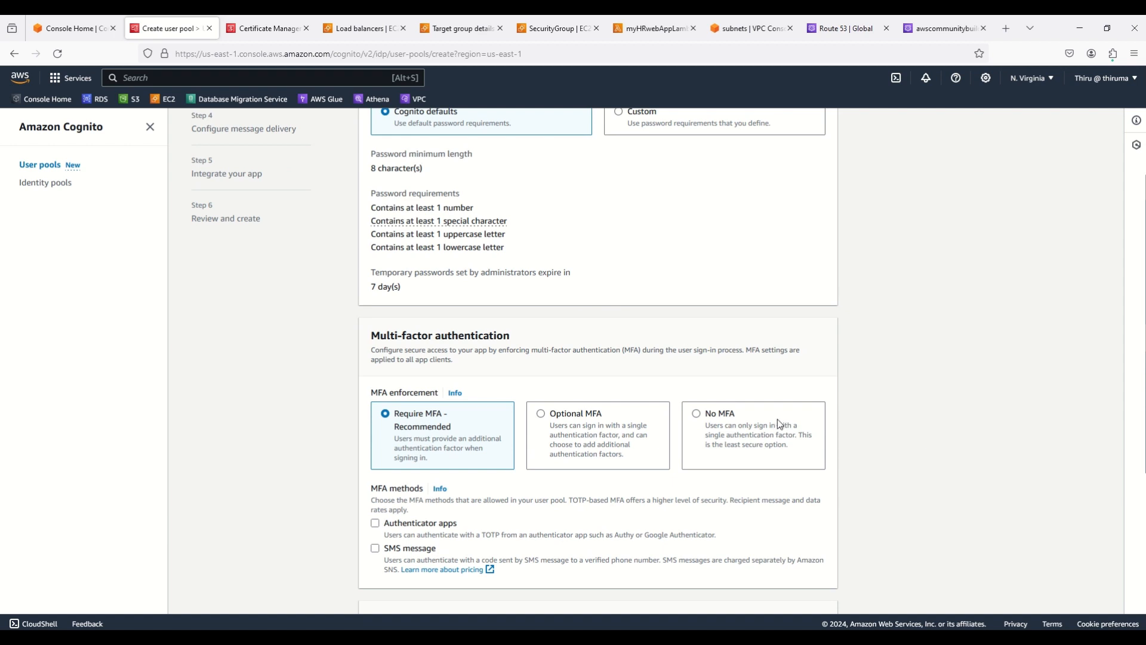
left_click(705, 418)
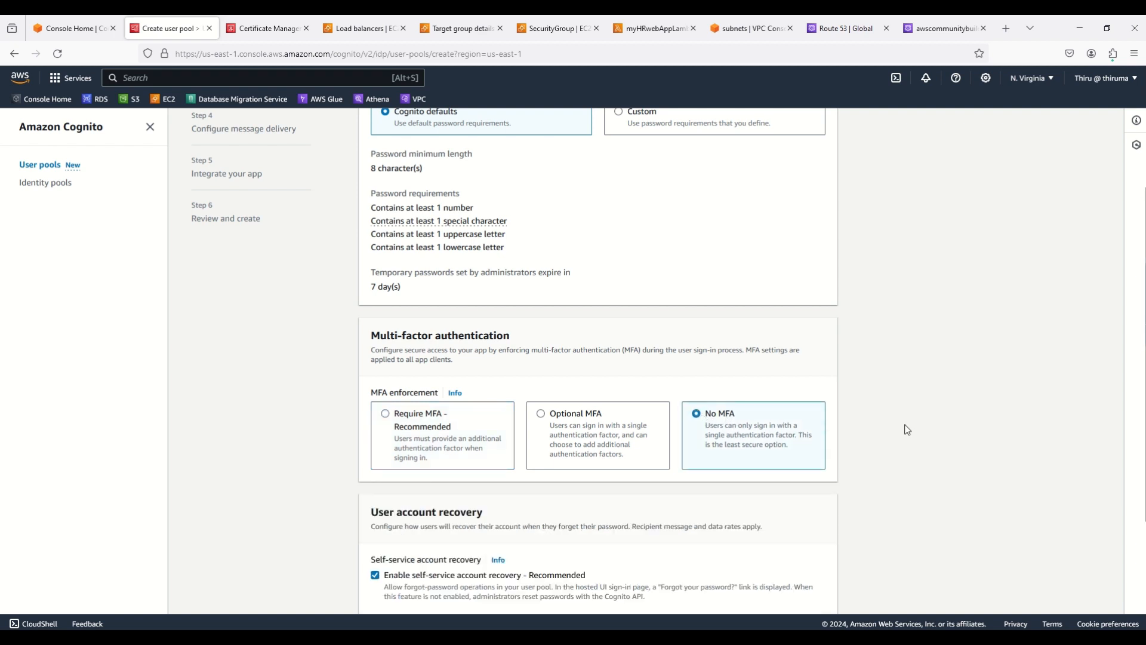
scroll(908, 430, "down", 3)
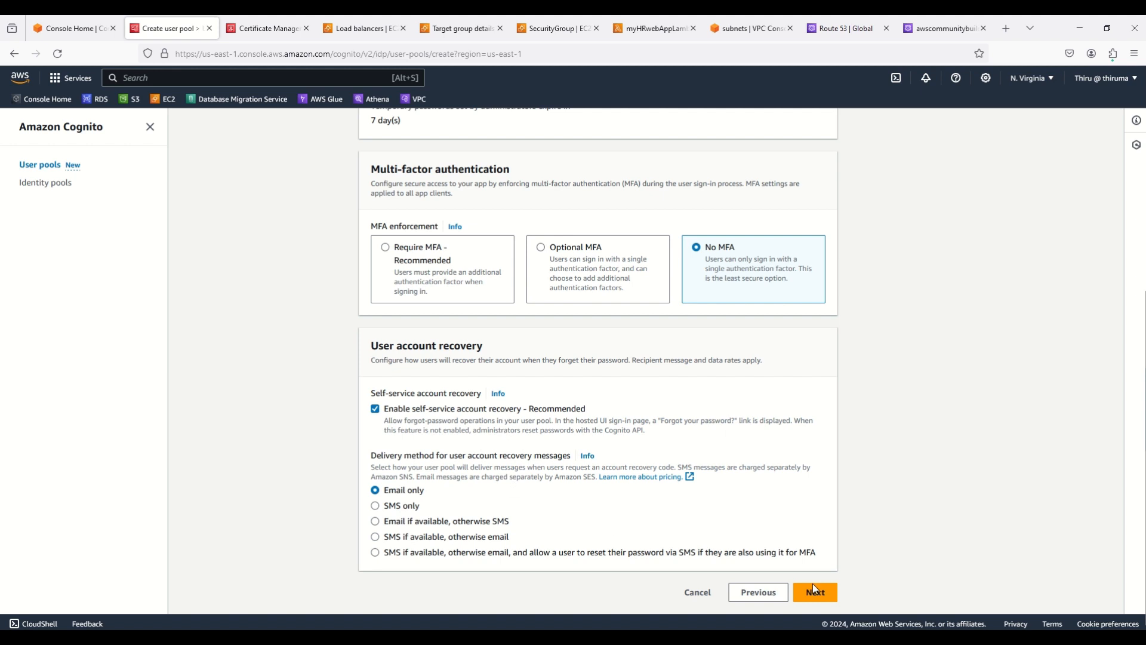
left_click(830, 594)
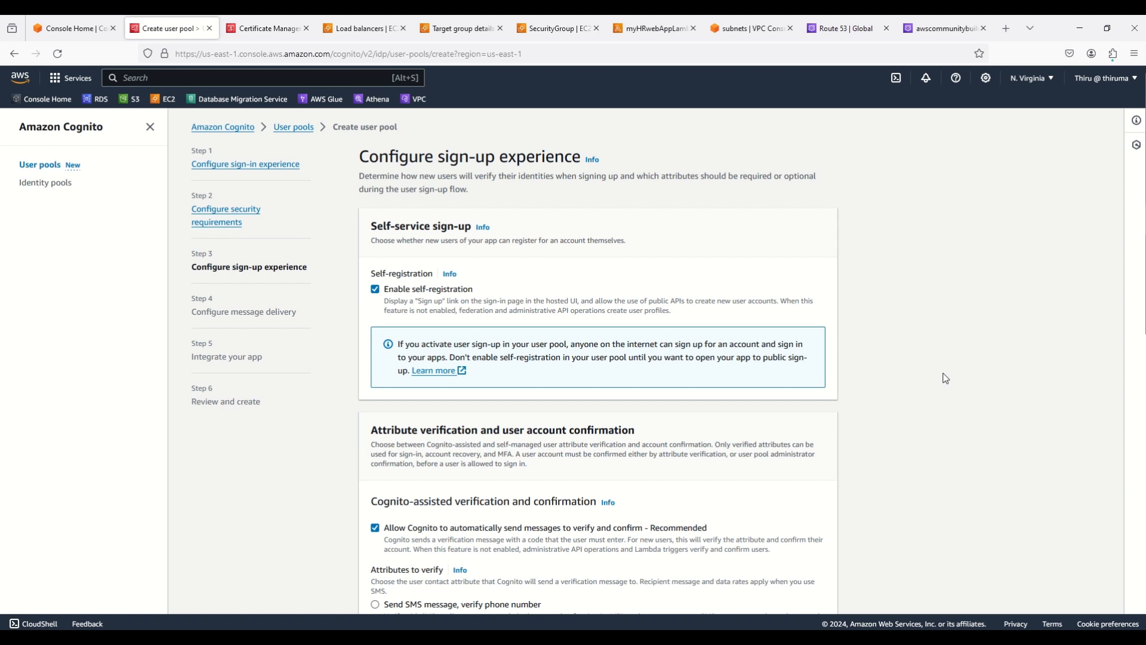
Leave email as the only required sign-up attribute, adding no others, and continue
scroll(942, 376, "down", 2)
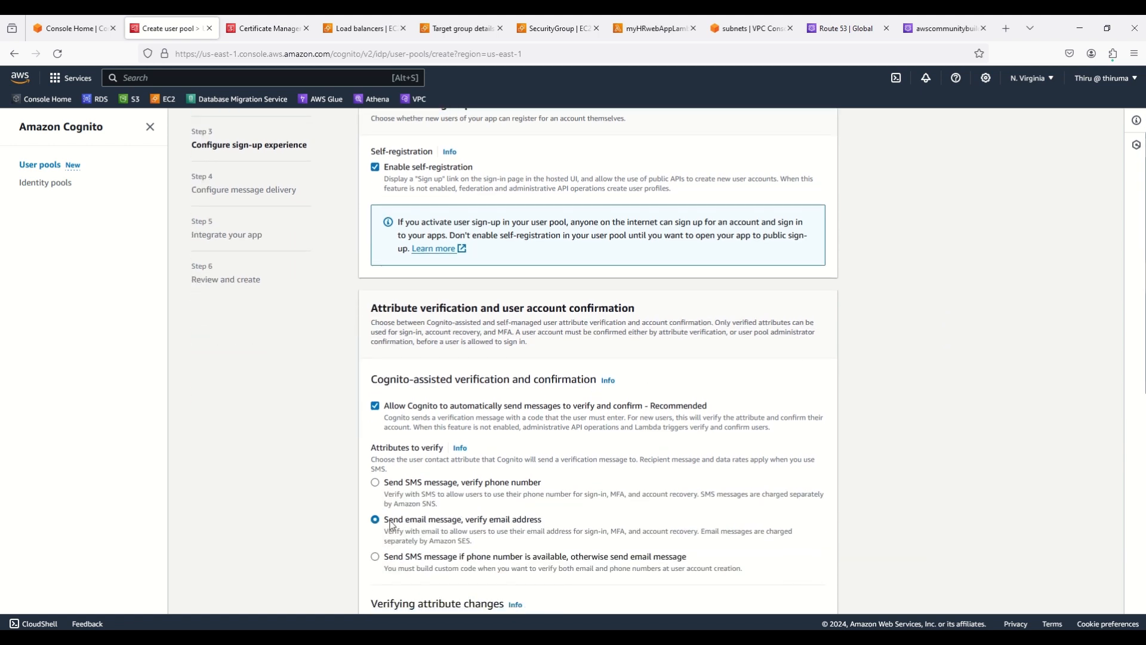
scroll(905, 461, "down", 4)
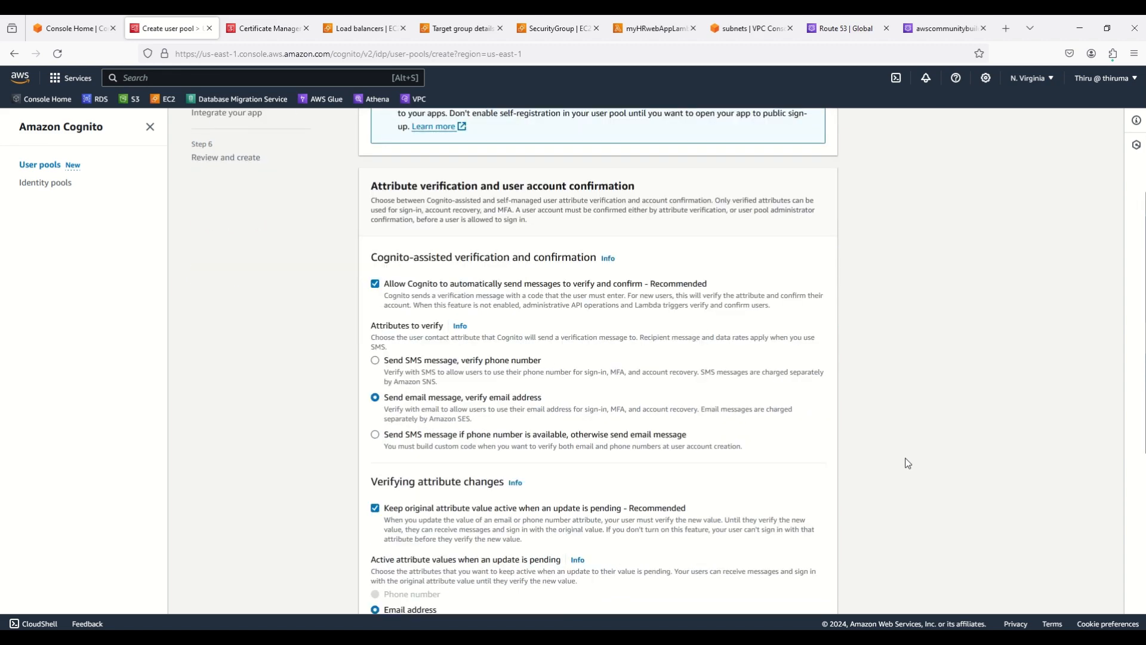
scroll(907, 463, "down", 3)
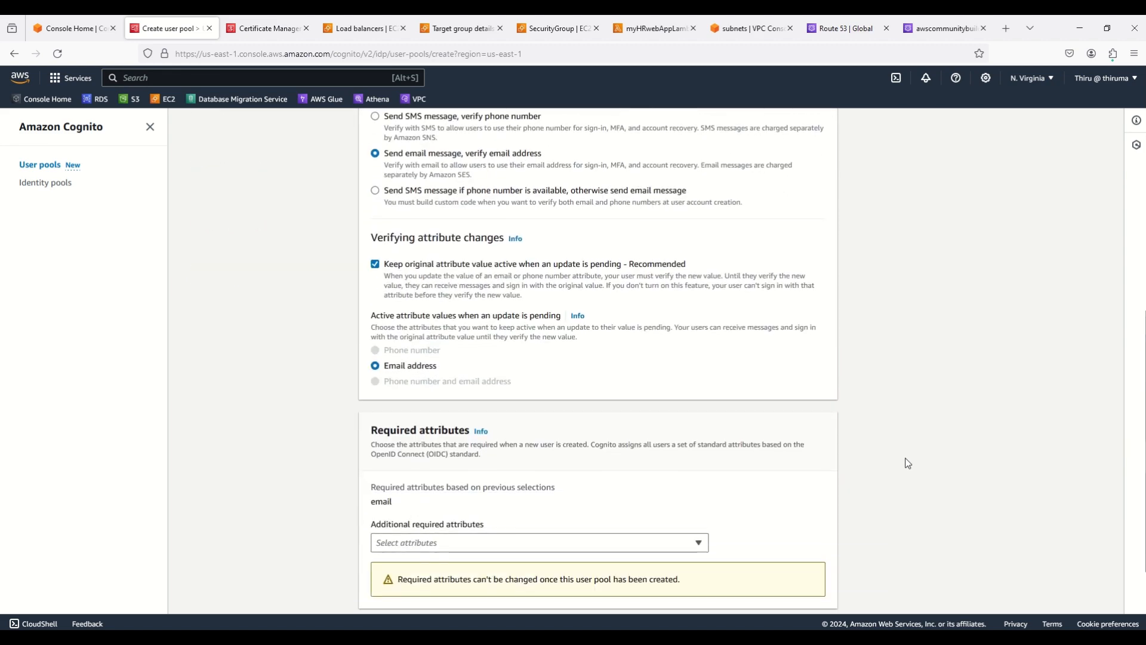
scroll(907, 463, "down", 1)
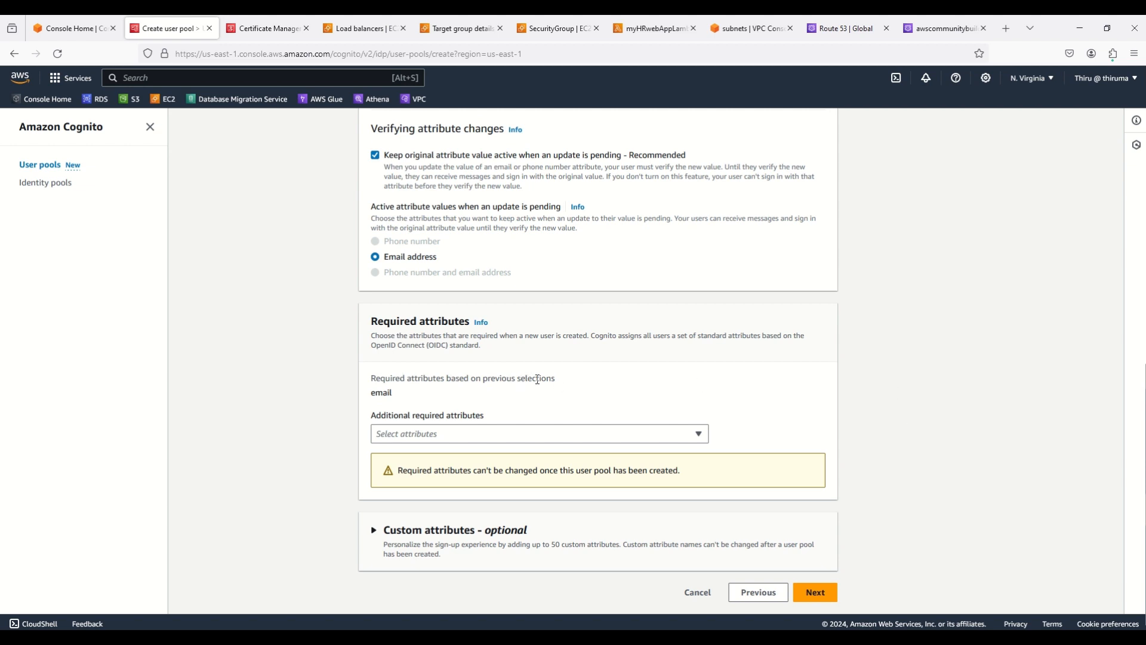
left_click(460, 435)
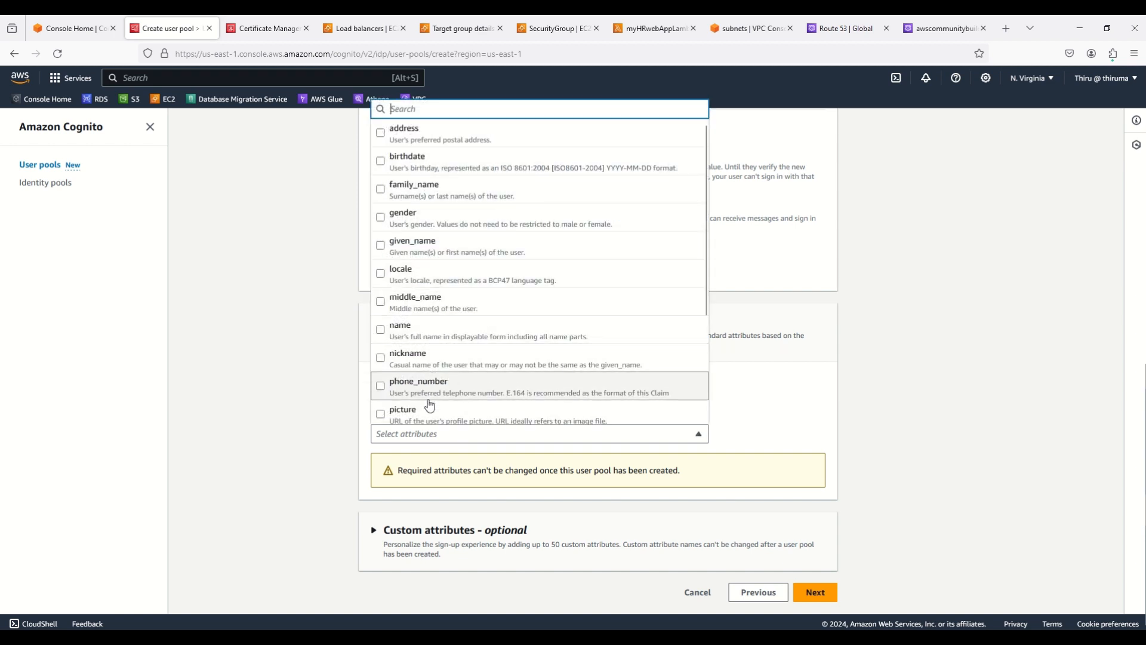
scroll(453, 320, "down", 5)
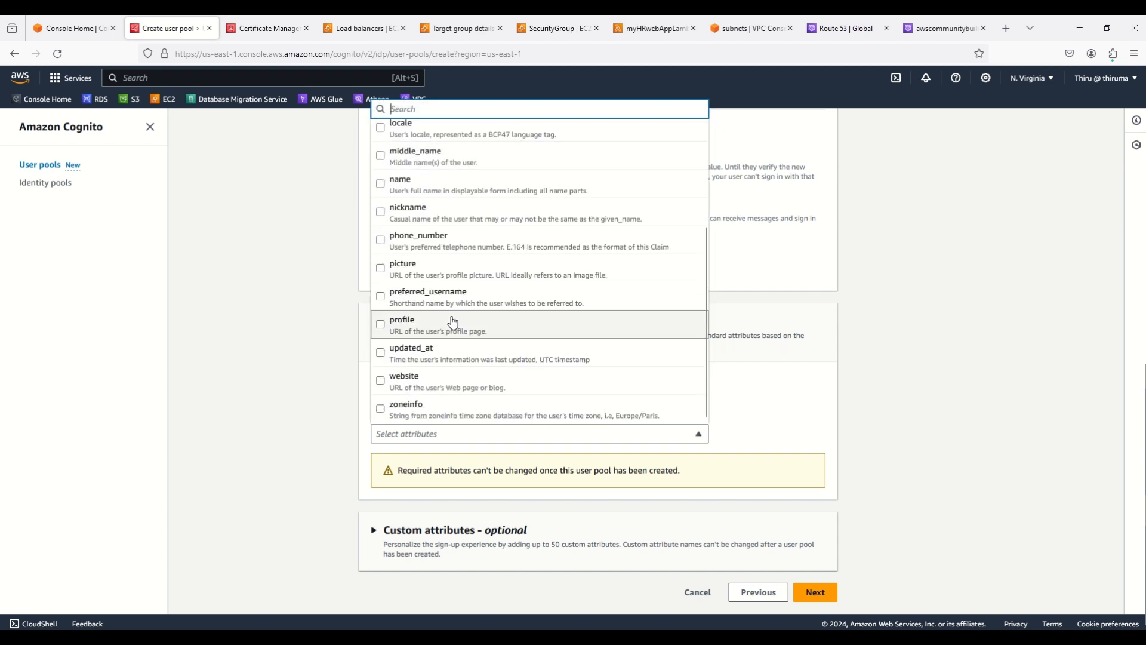
scroll(454, 320, "up", 5)
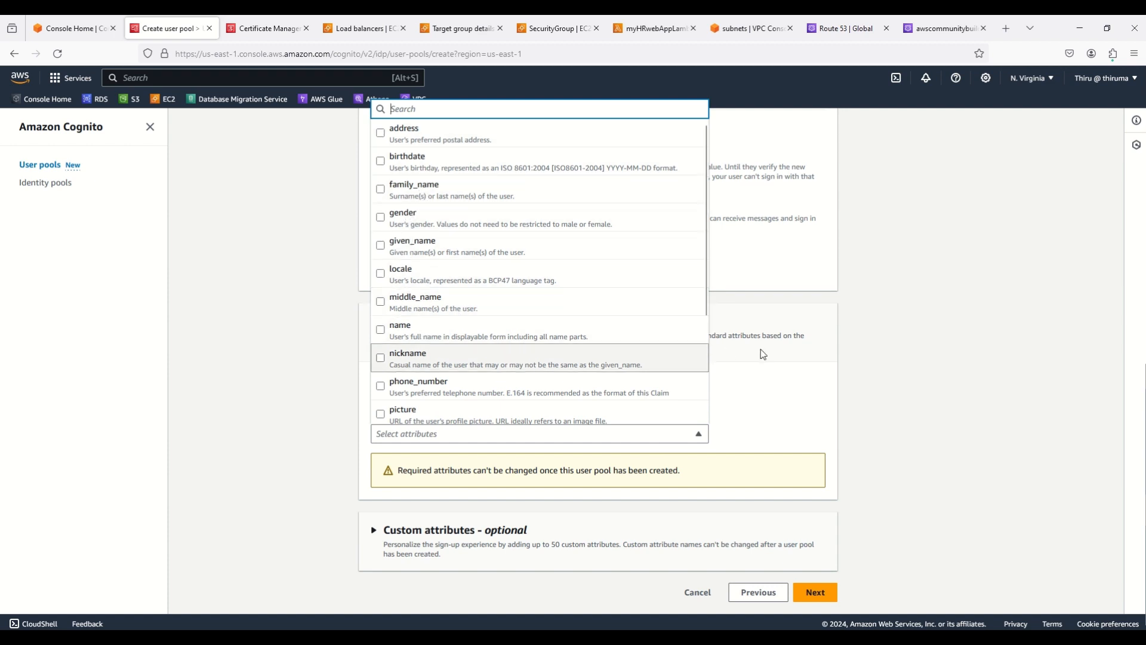
left_click(910, 367)
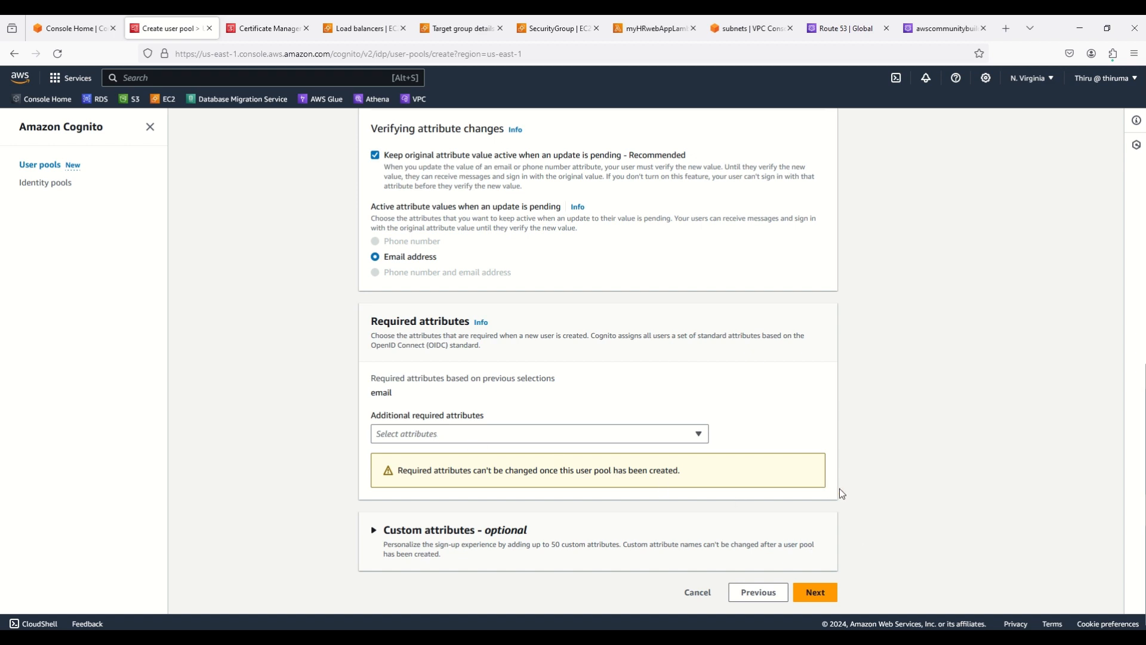
left_click(830, 594)
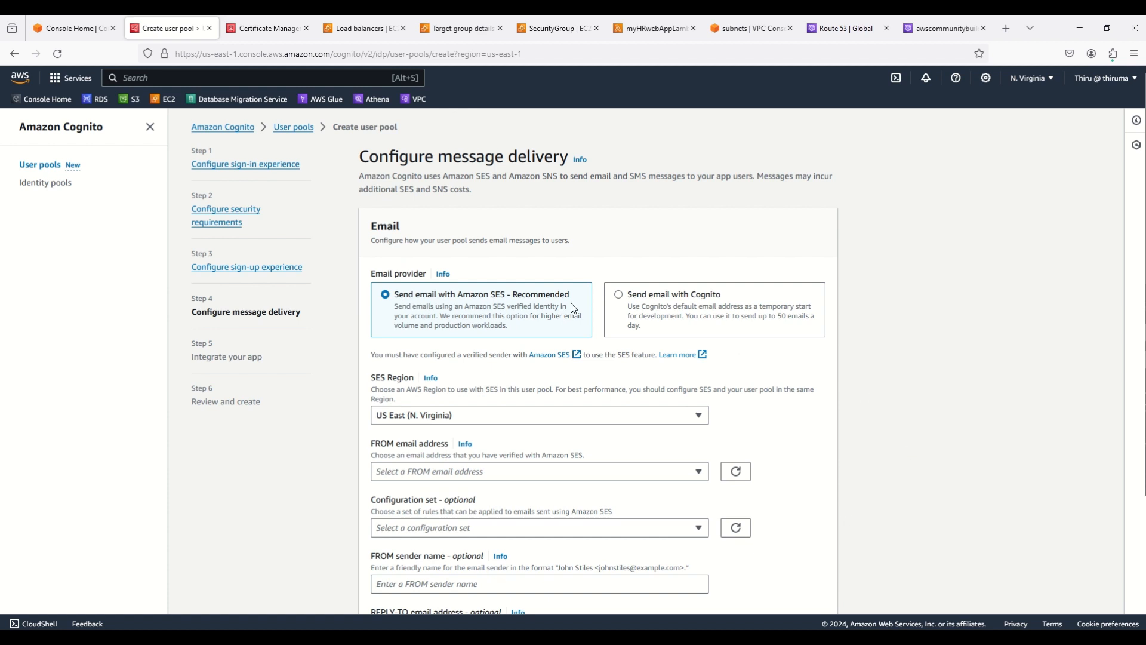
Choose 'Send email with Cognito' as the email provider and continue
left_click(624, 301)
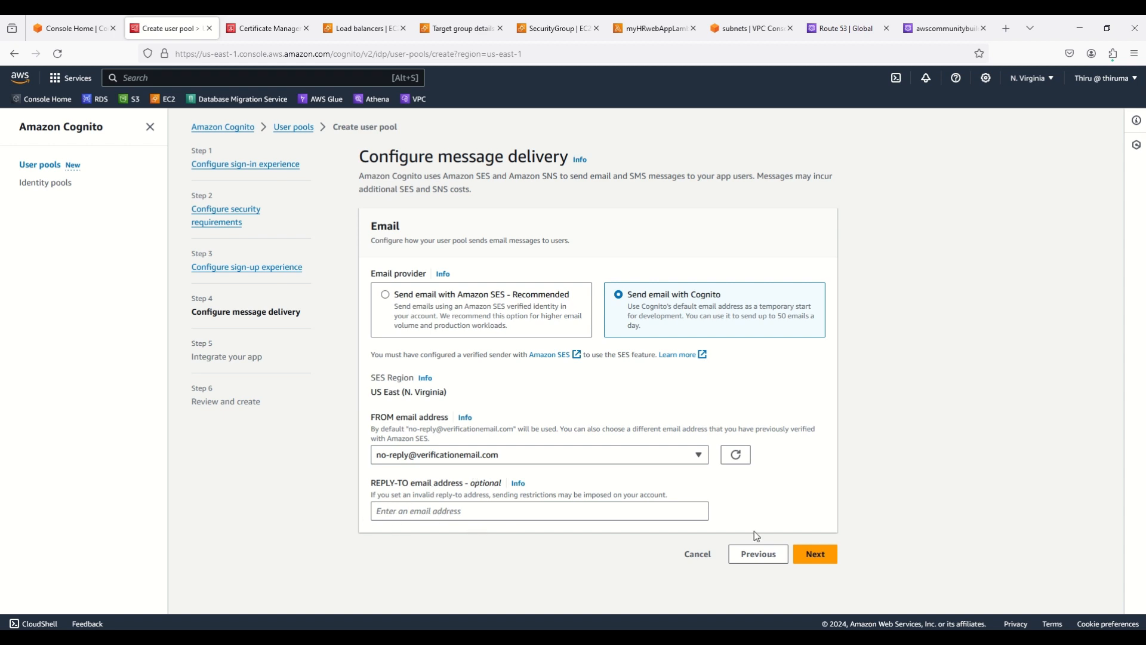
left_click(828, 557)
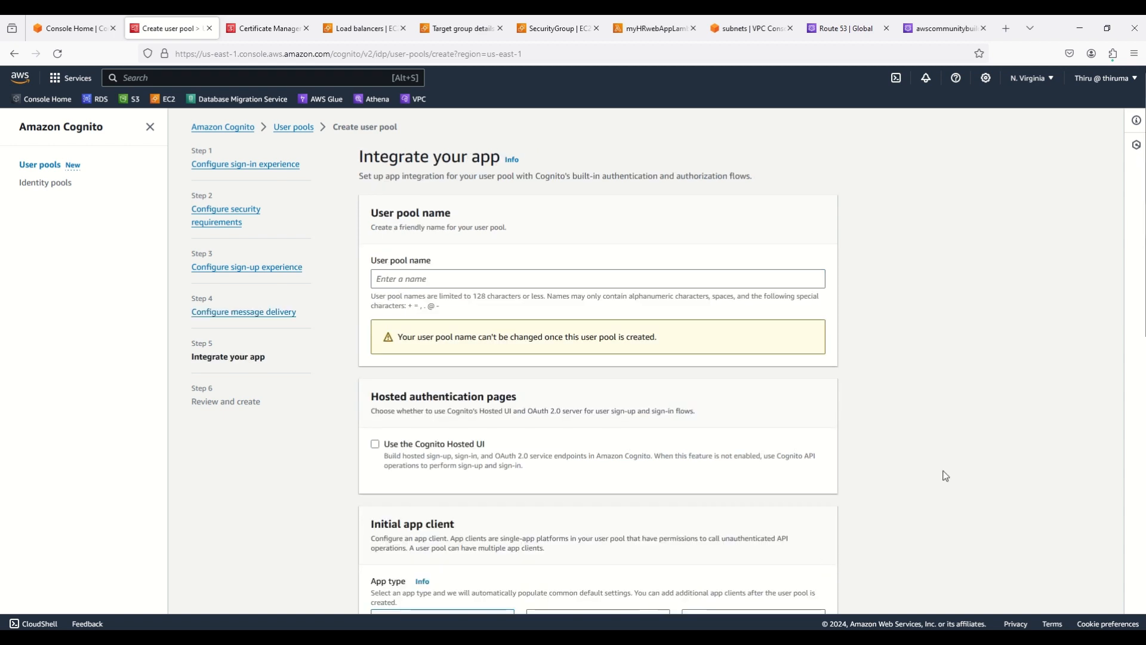
Name the user pool 'myCognitoUserPool'
left_click(454, 277)
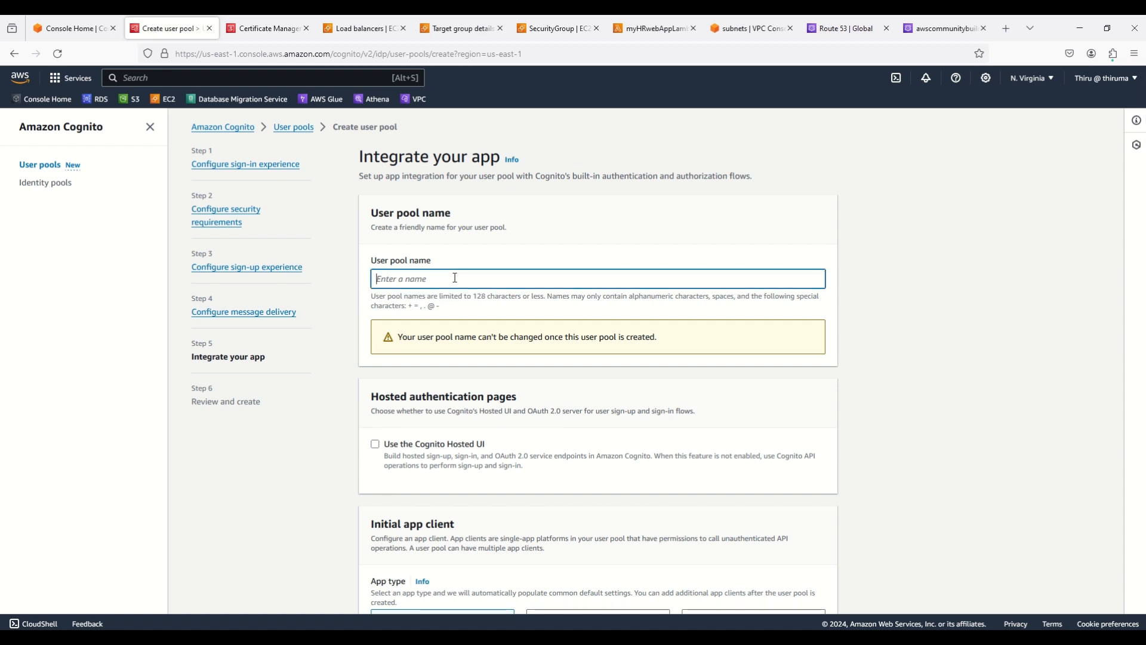
type("myCognitoUserPool")
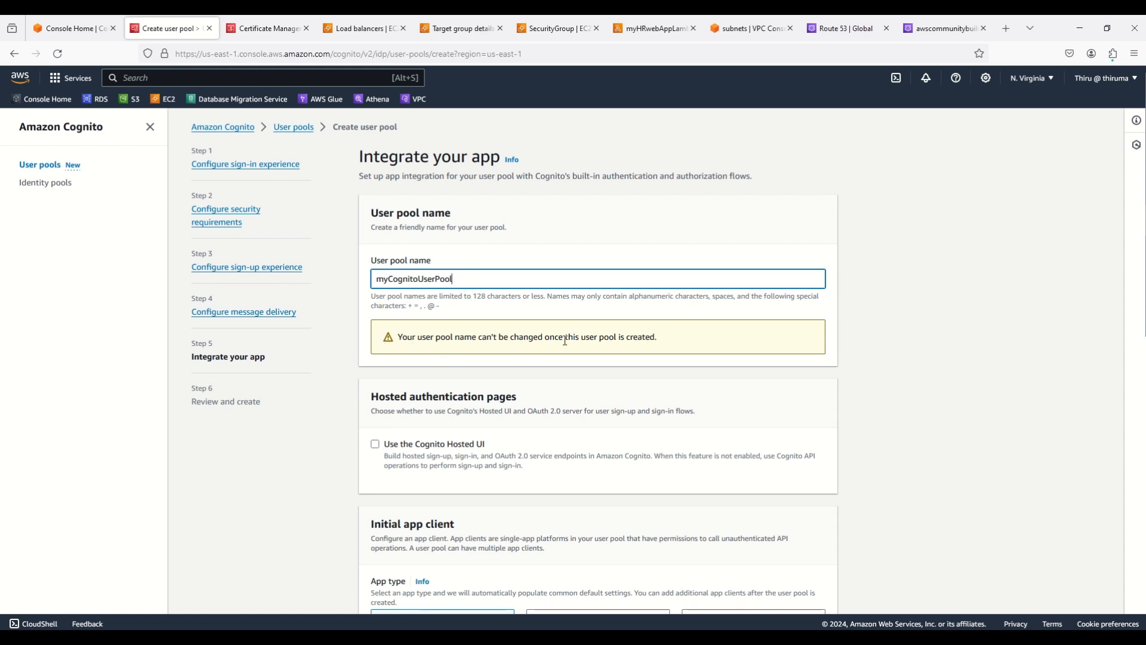
left_click(913, 361)
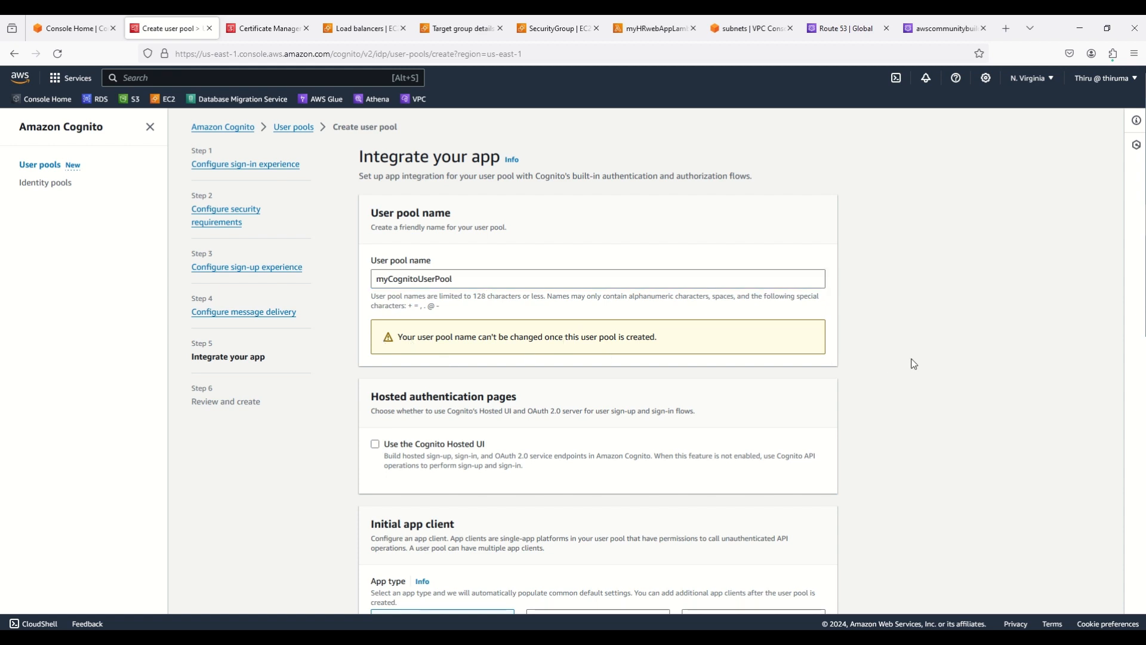
scroll(914, 363, "down", 2)
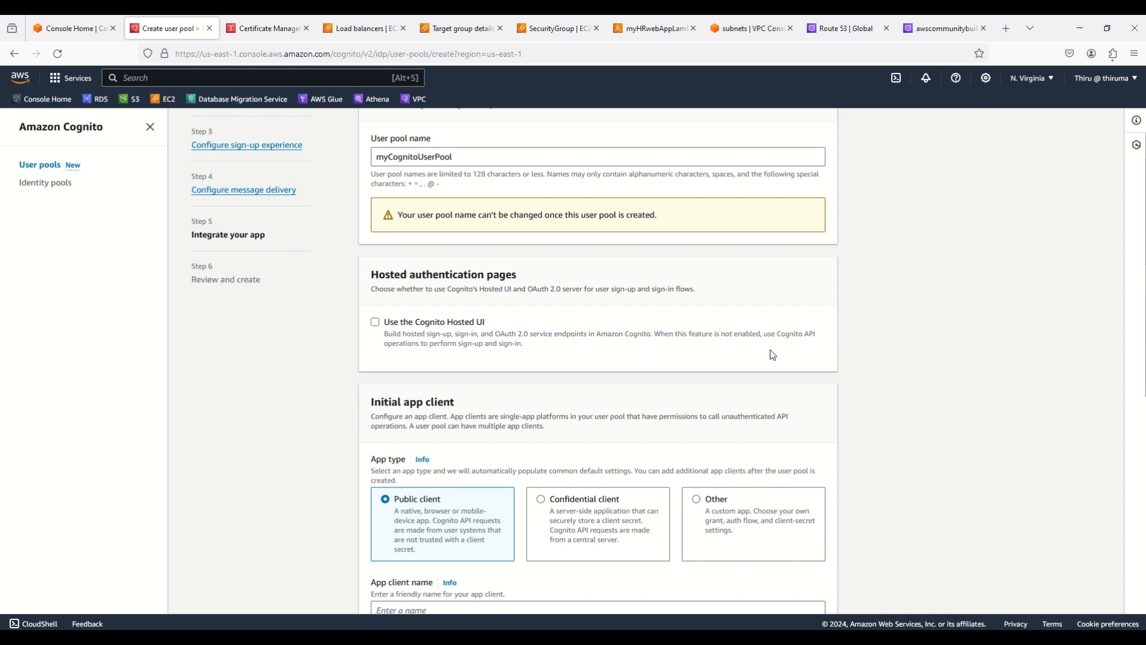
scroll(884, 361, "down", 1)
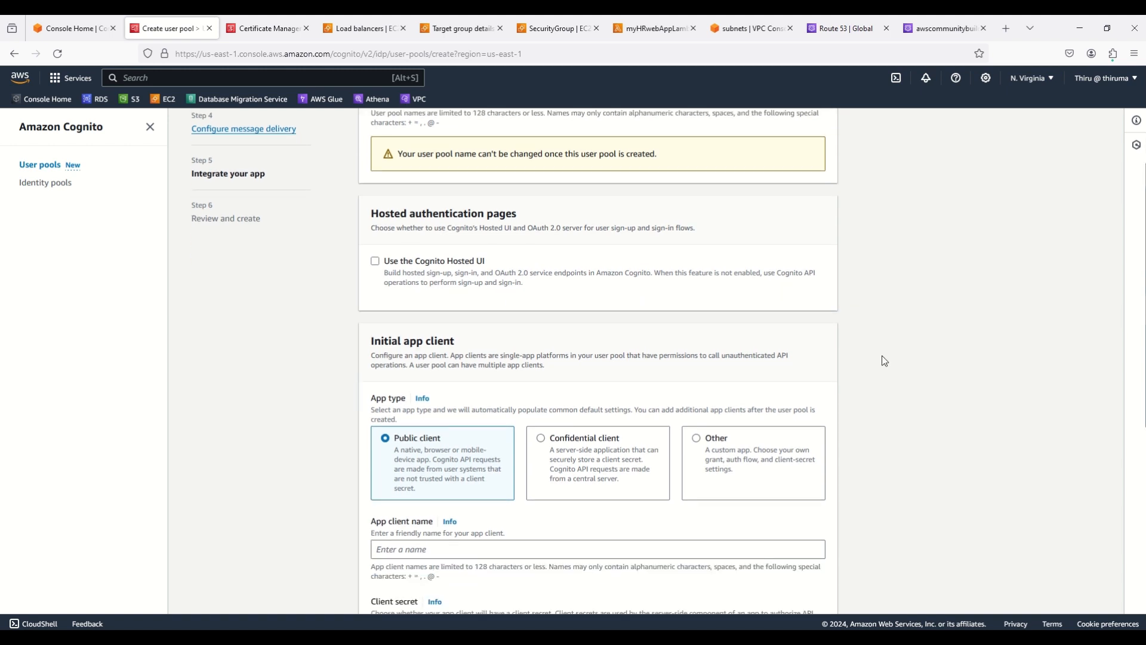
scroll(884, 361, "down", 1)
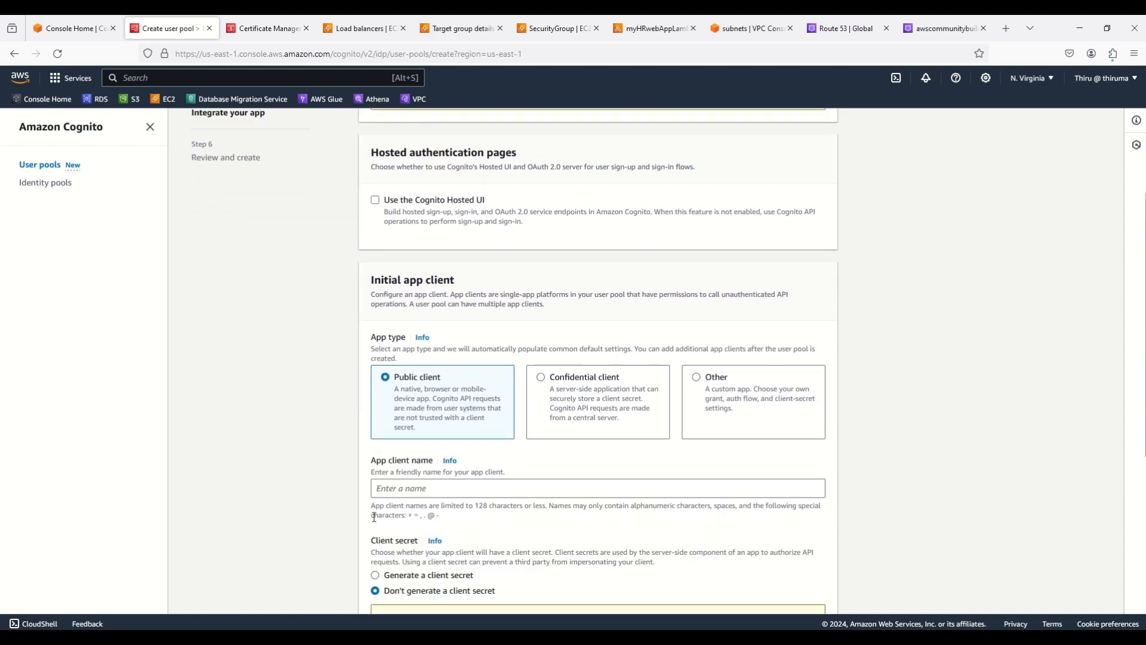
Name the app client 'myAppClient' and have it generate a client secret
left_click(408, 487)
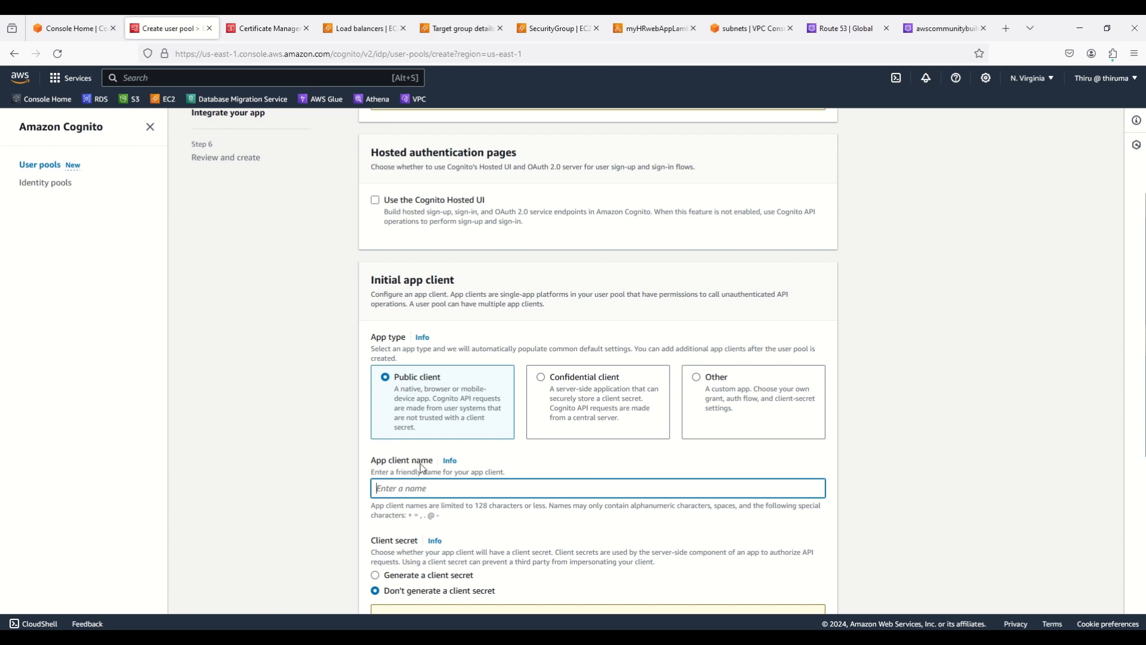
type("my")
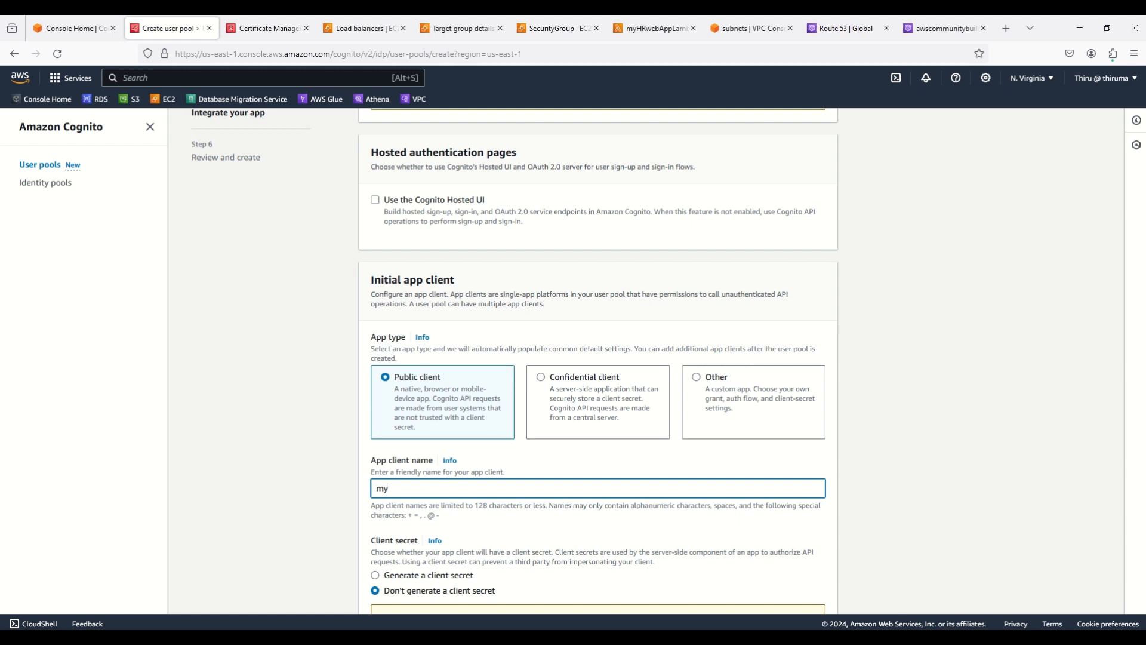
type("AppClient")
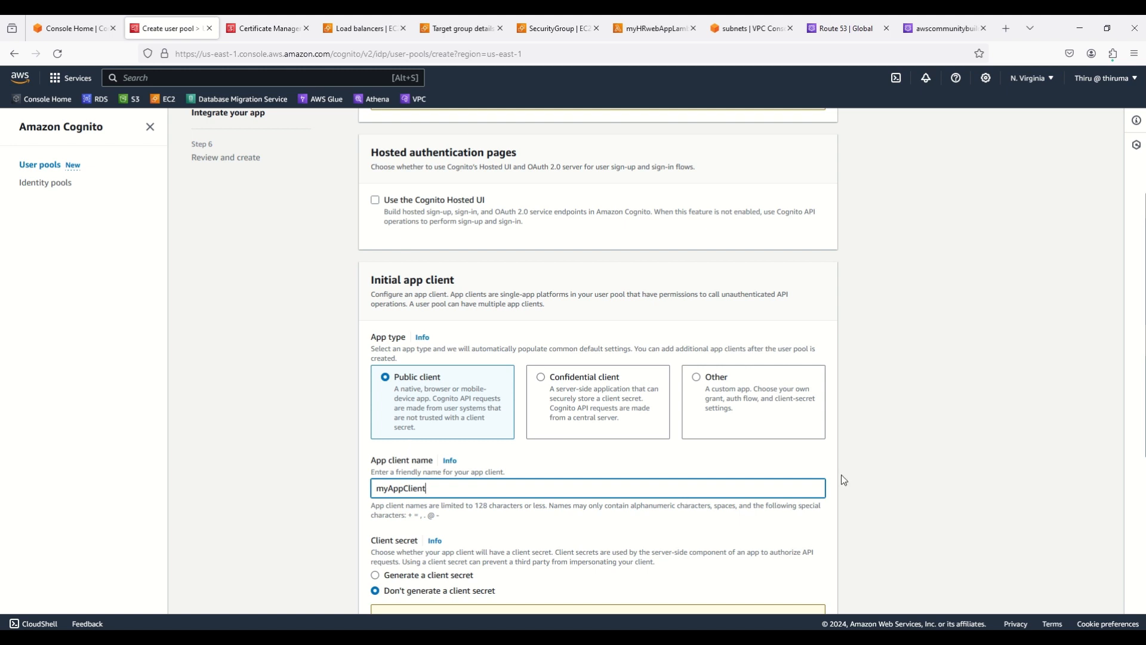
scroll(841, 475, "down", 2)
left_click(376, 454)
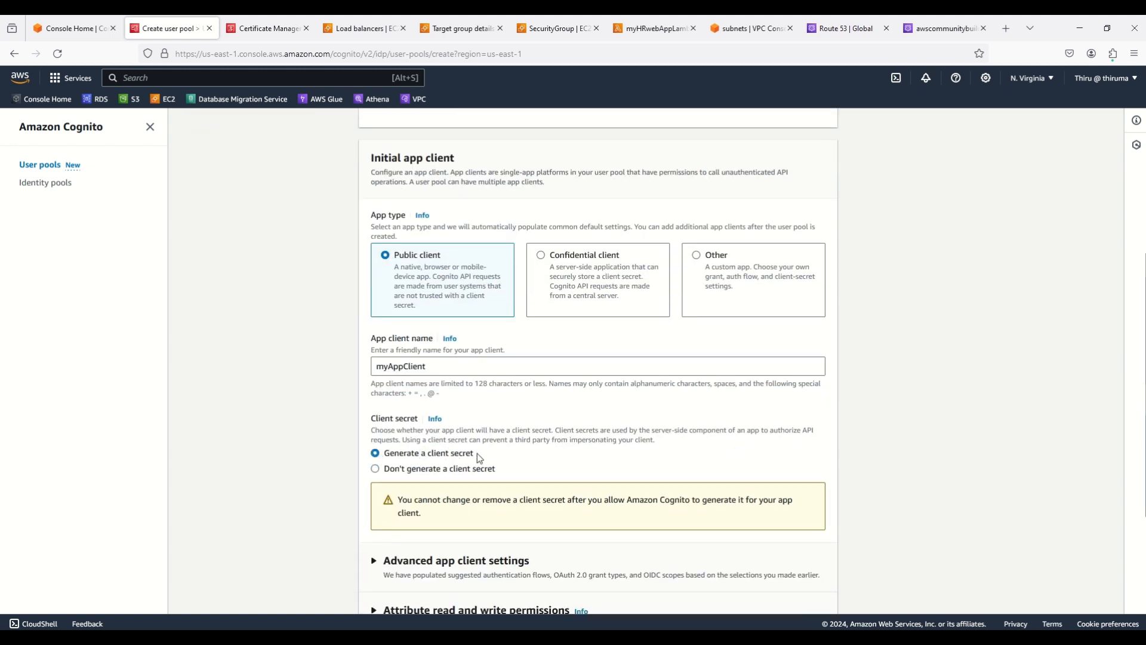
Add the ALLOW_CUSTOM_AUTH authentication flow under advanced app client settings and continue to review
scroll(887, 449, "down", 2)
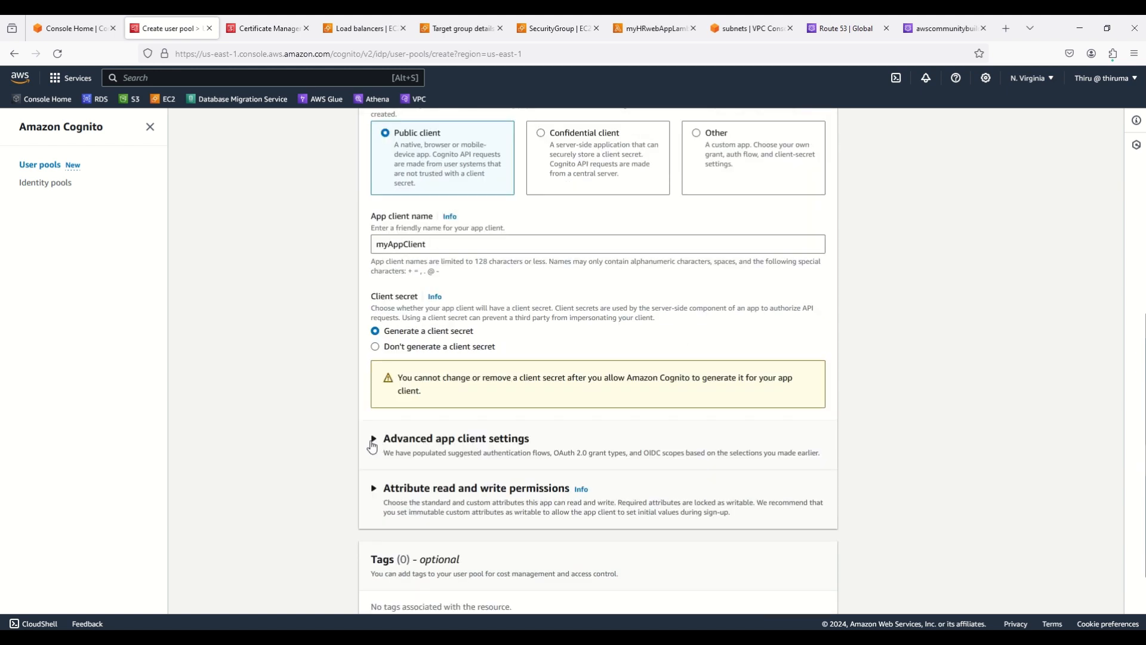
left_click(390, 446)
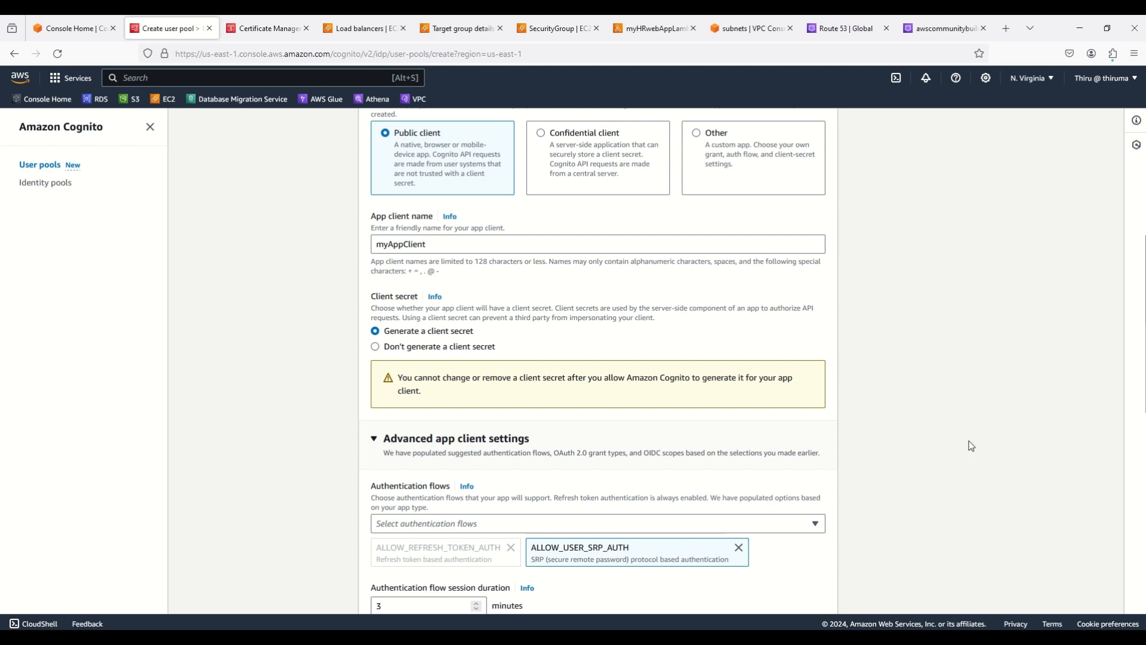
scroll(345, 363, "down", 3)
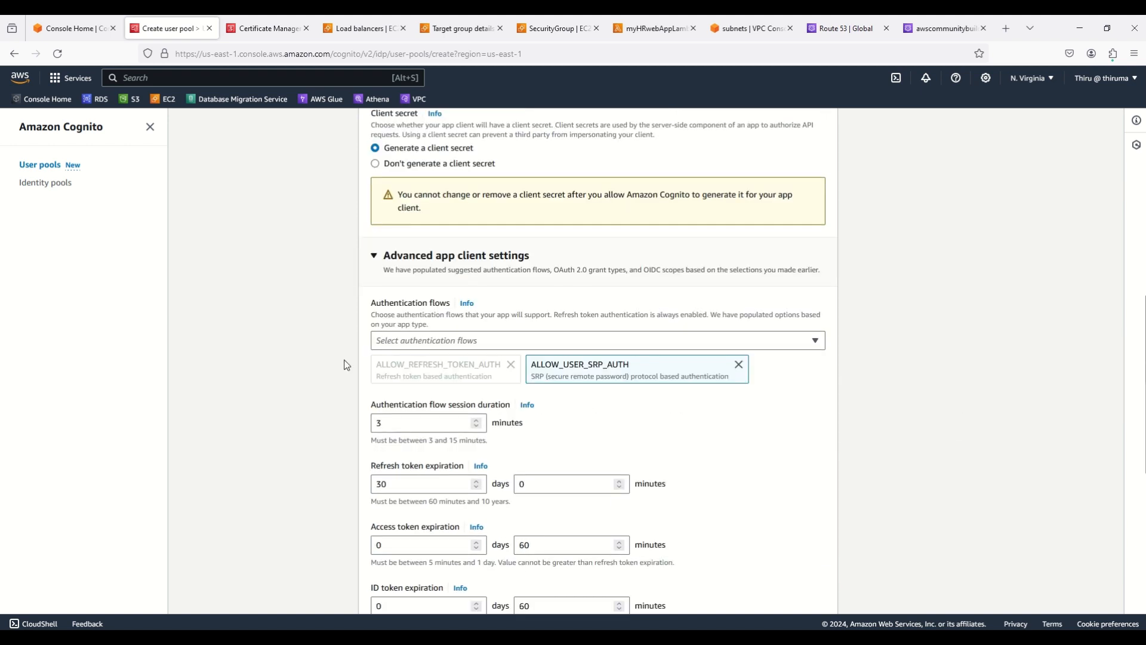
left_click(445, 342)
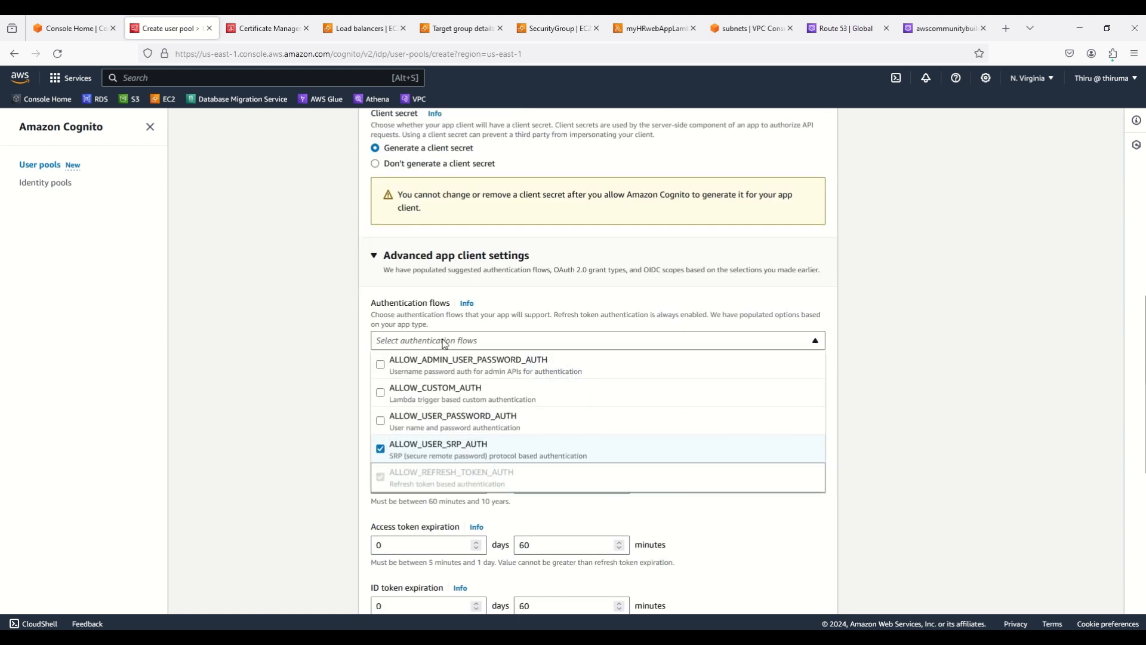
left_click(411, 399)
left_click(873, 405)
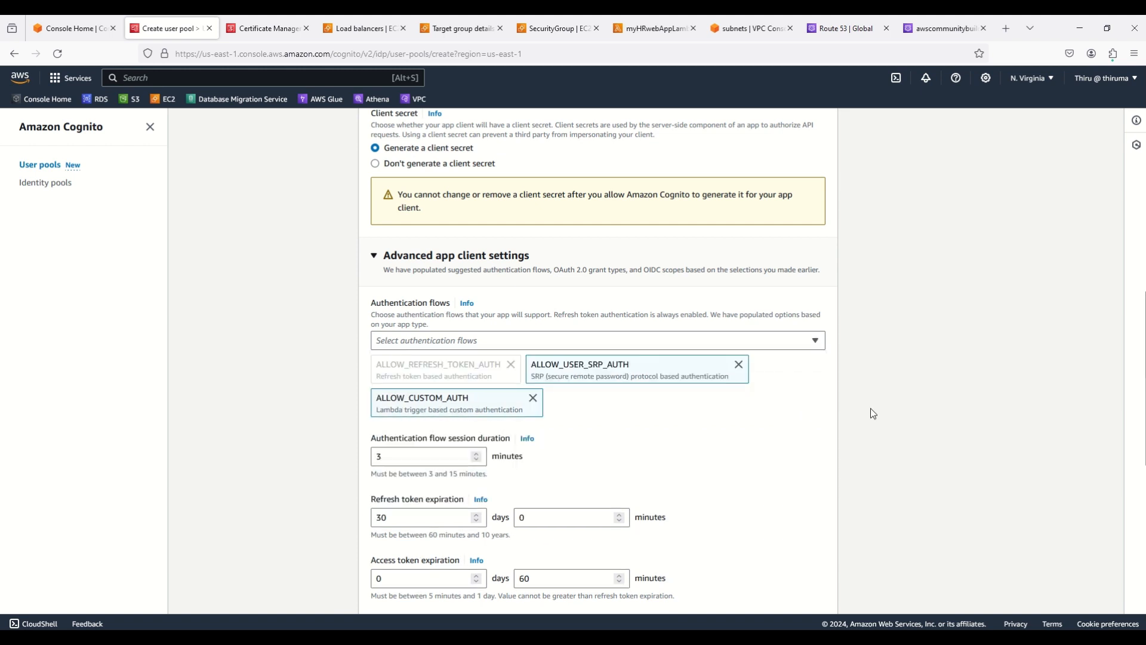
scroll(870, 409, "down", 4)
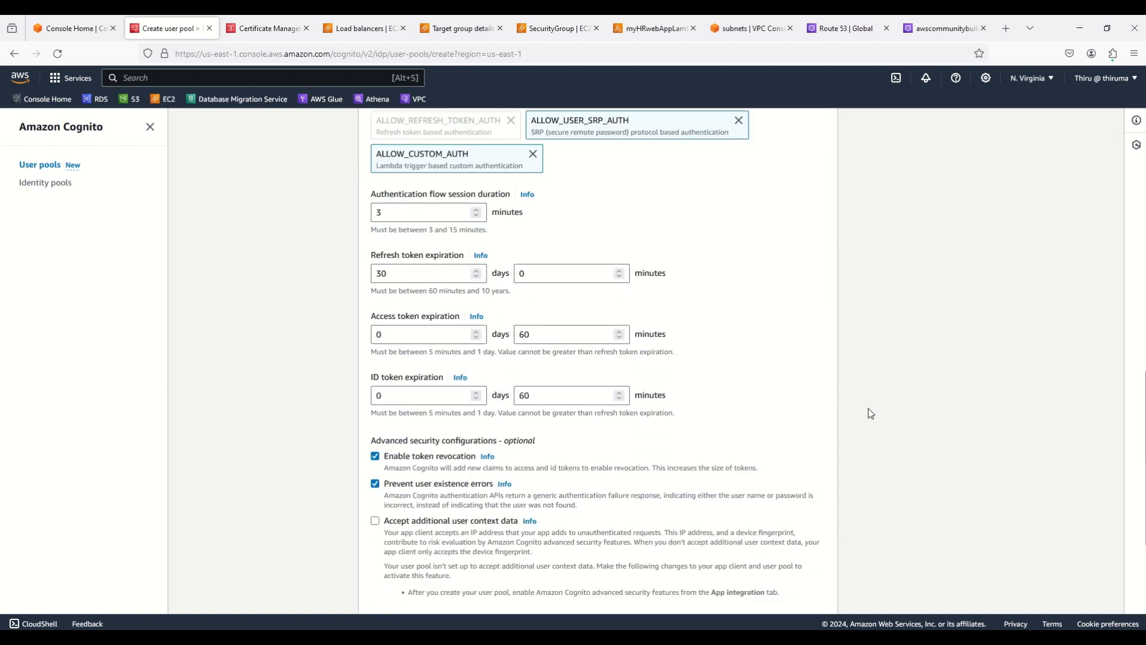
scroll(868, 409, "down", 4)
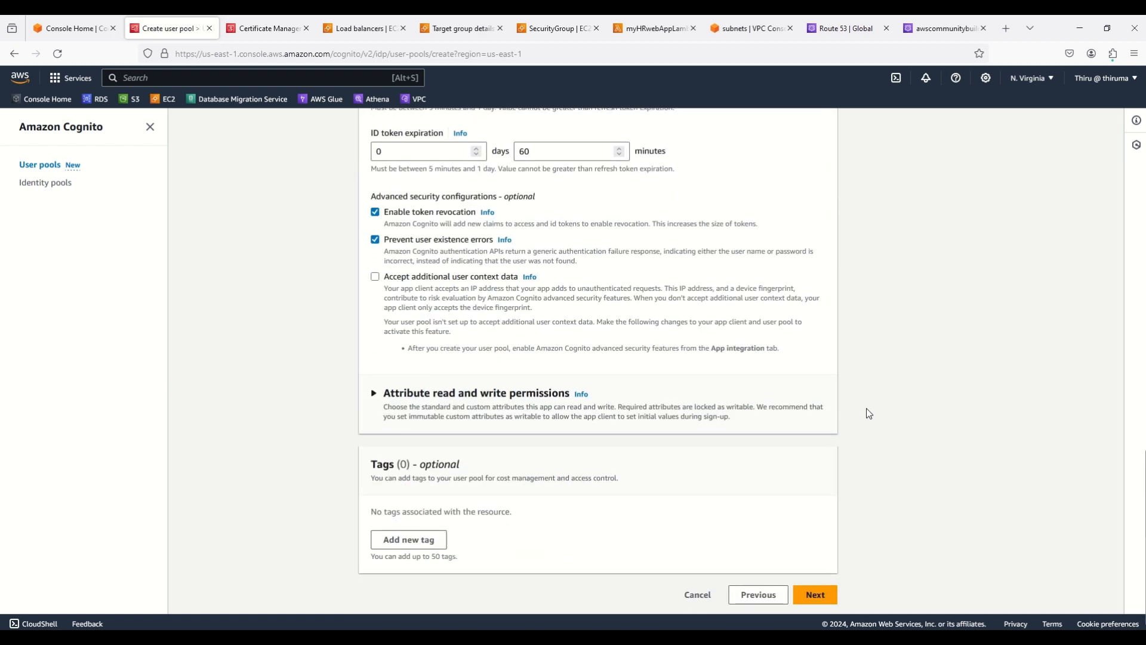
left_click(822, 591)
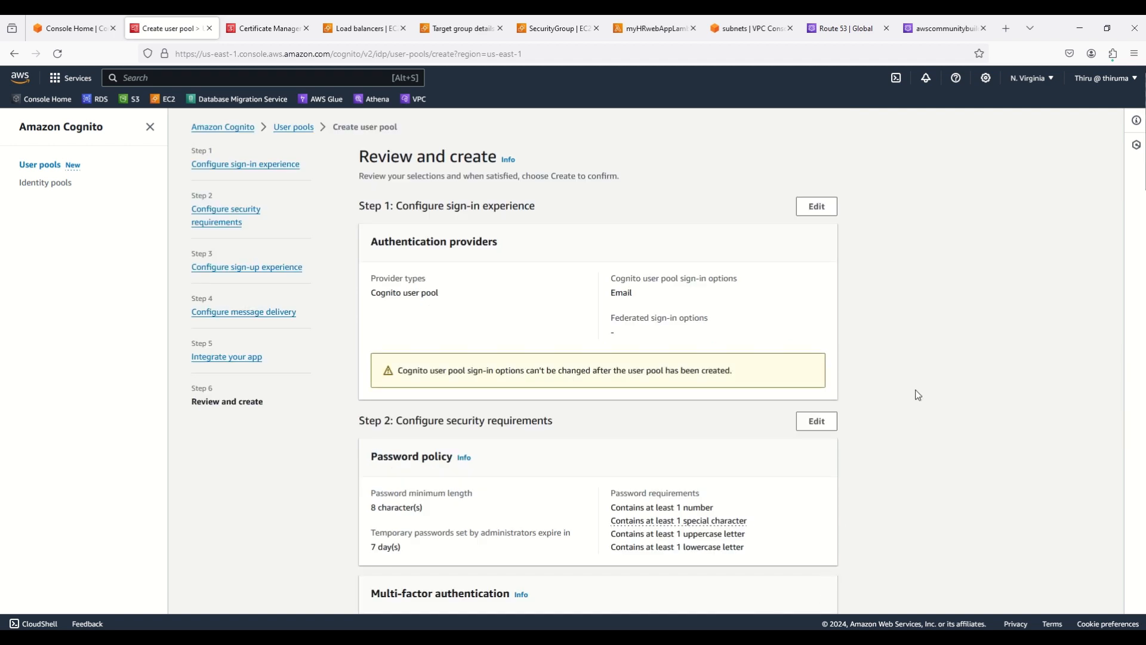
Review the settings and create the user pool myCognitoUserPool
scroll(923, 388, "down", 1)
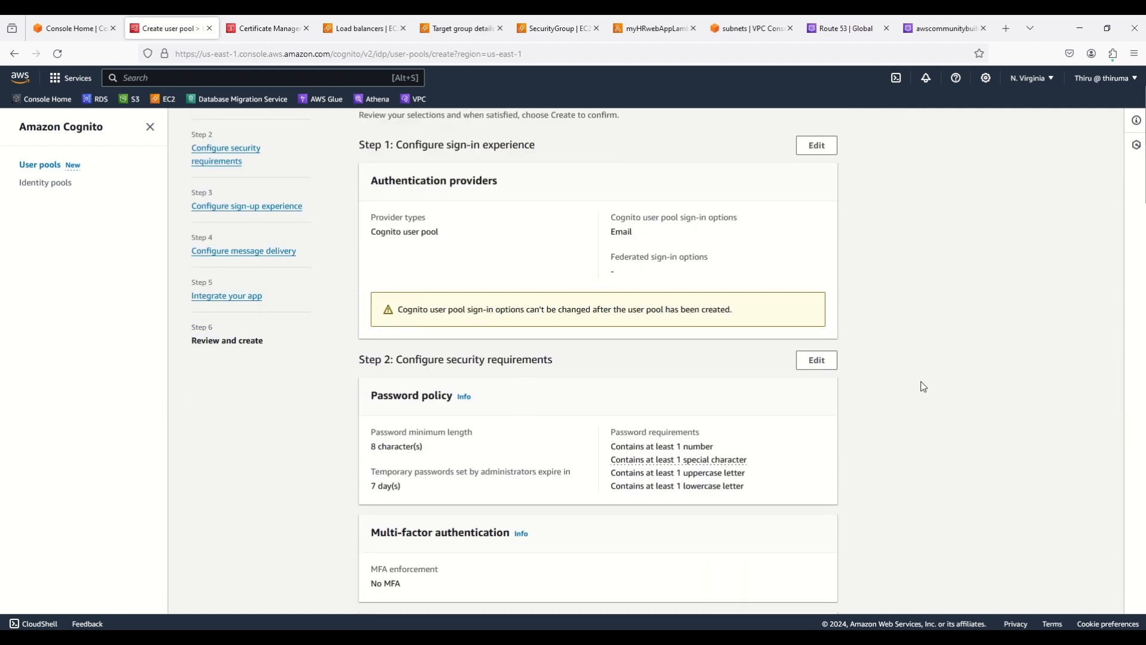
scroll(923, 387, "down", 20)
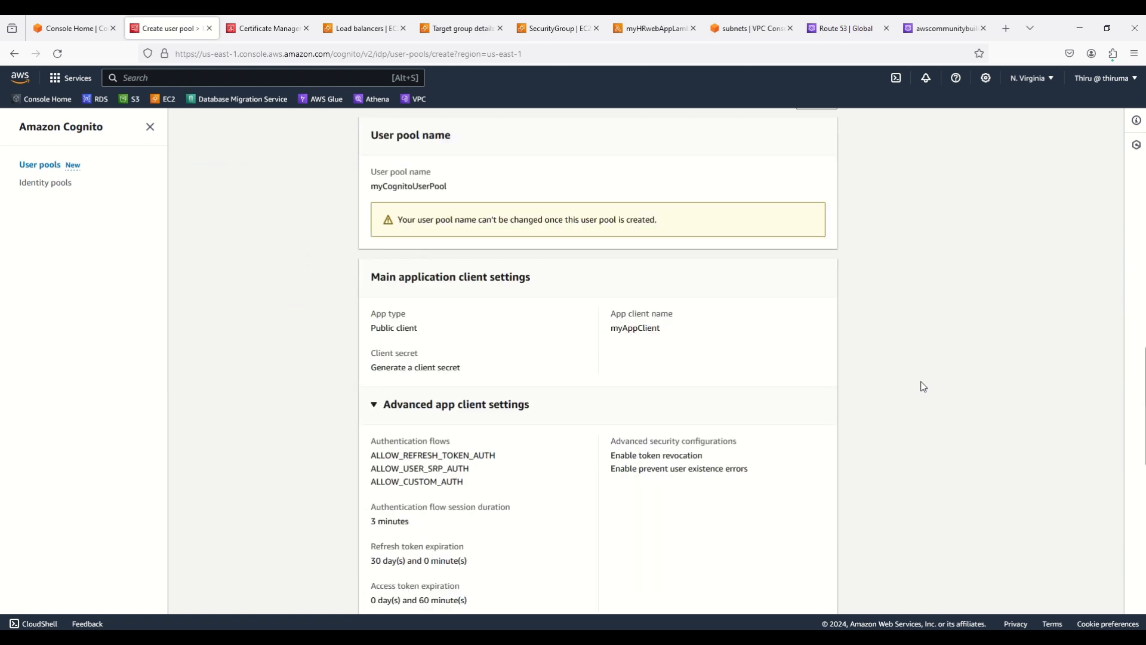
scroll(922, 385, "down", 15)
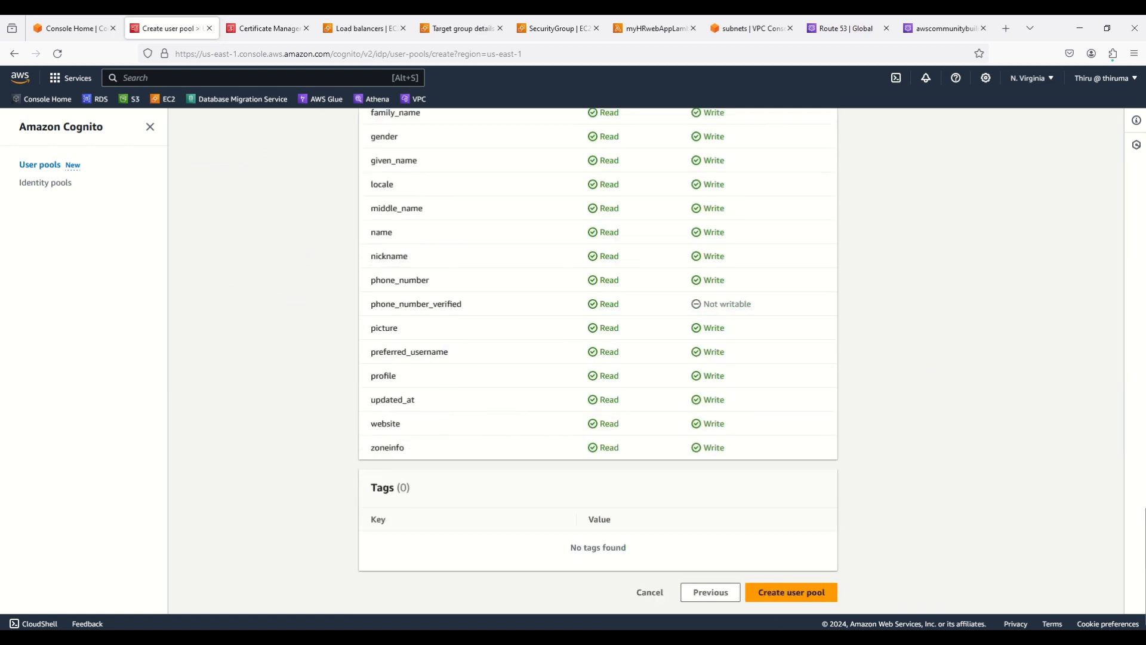
left_click(785, 593)
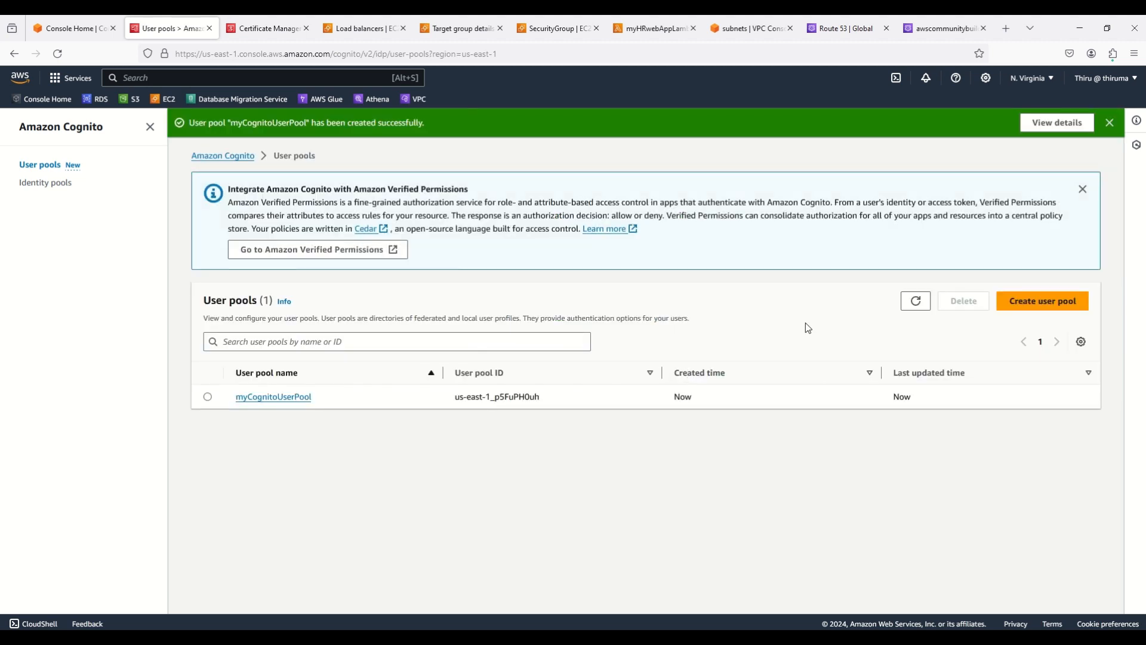
Create a Cognito domain with prefix 6950 from myCognitoUserPool's App integration settings
left_click(291, 396)
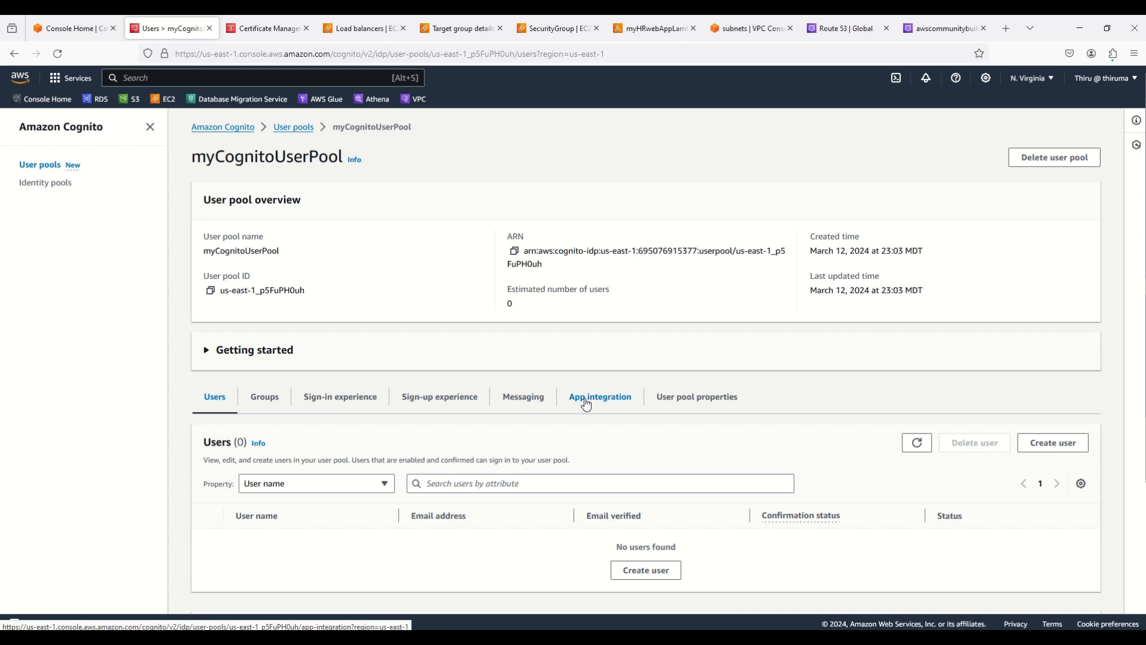
left_click(589, 403)
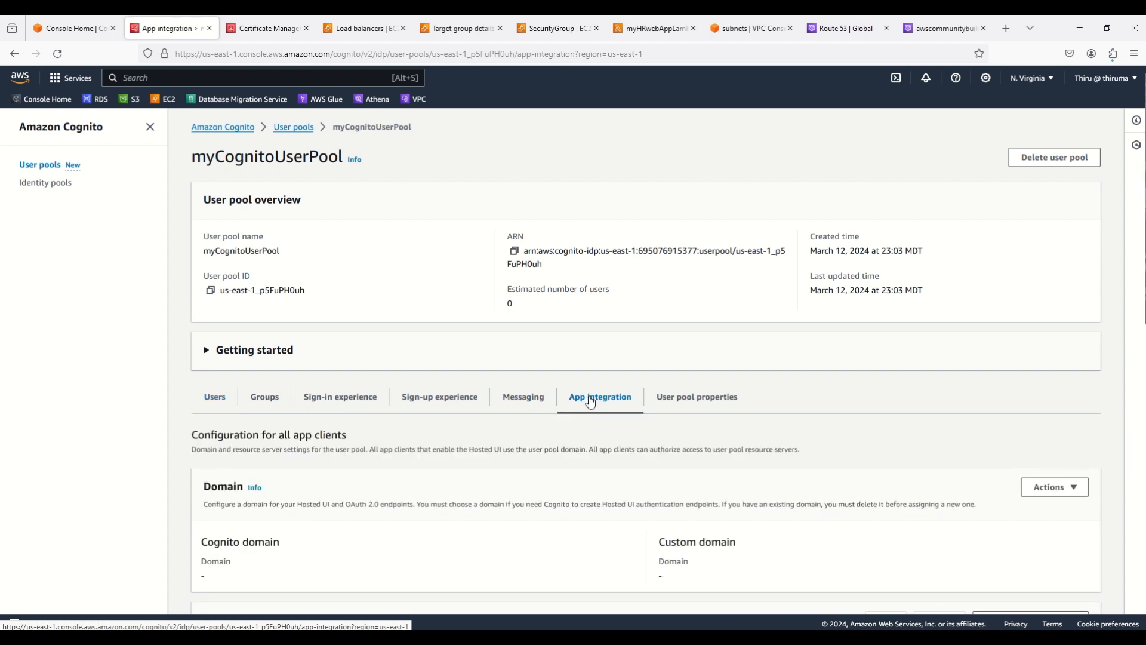
scroll(591, 401, "down", 2)
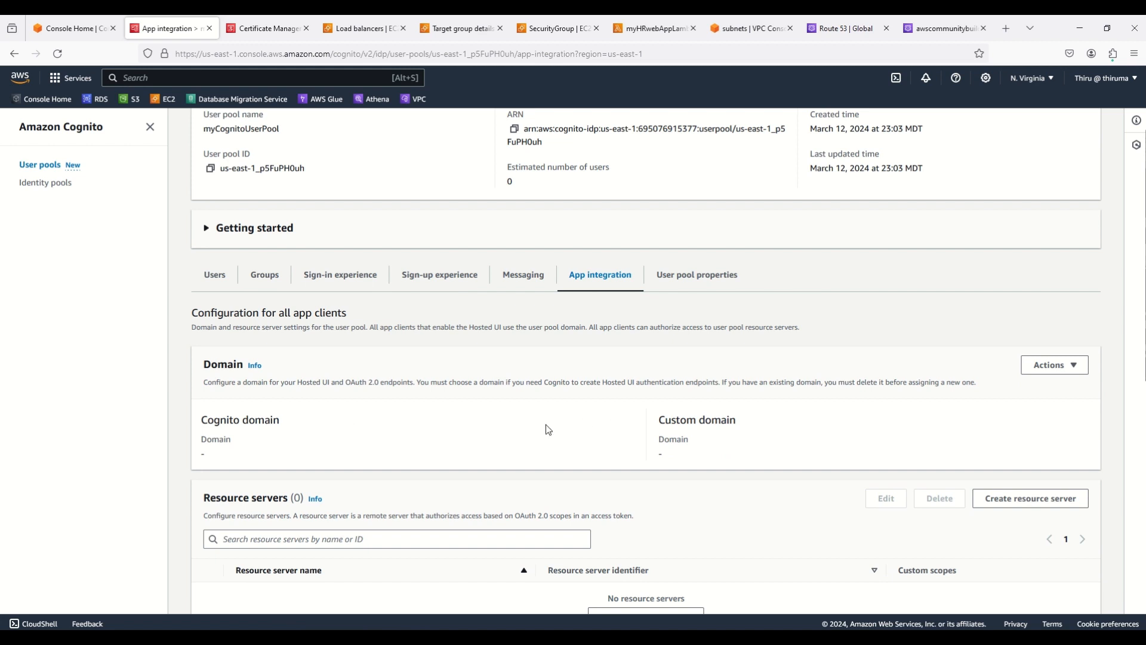
left_click(1063, 368)
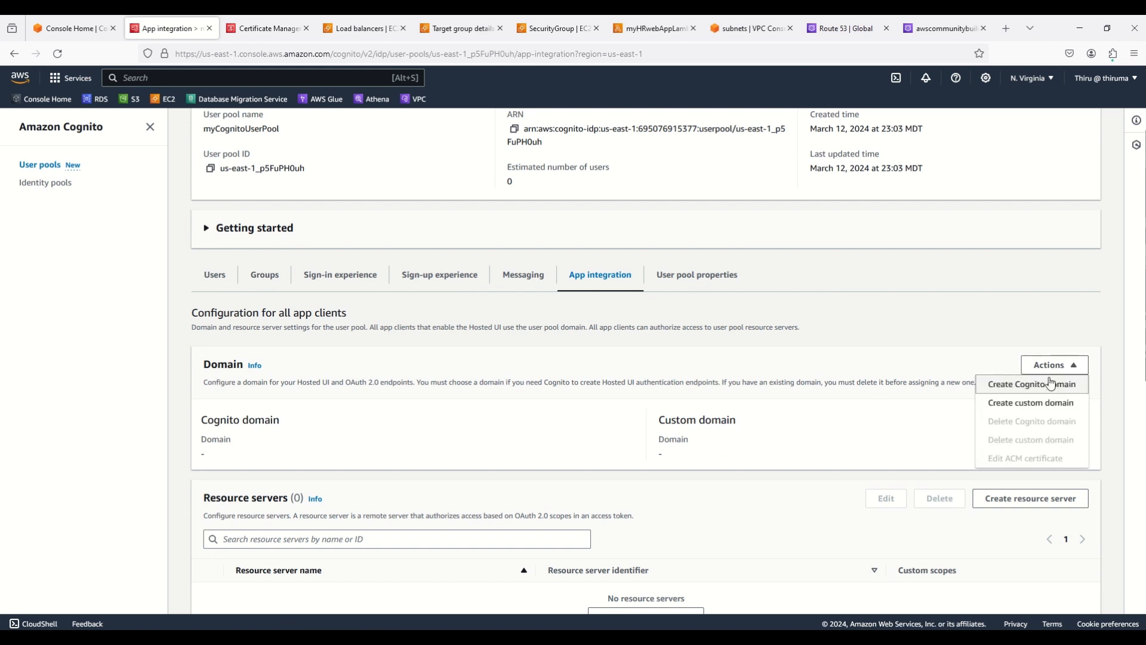
left_click(1049, 385)
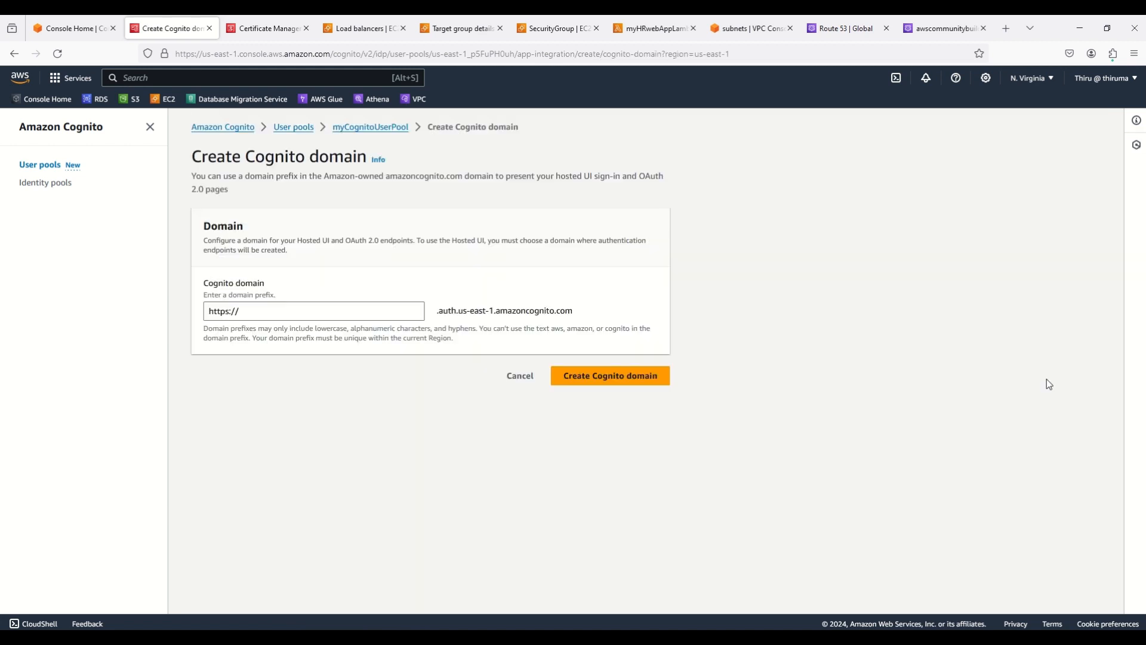
left_click(297, 311)
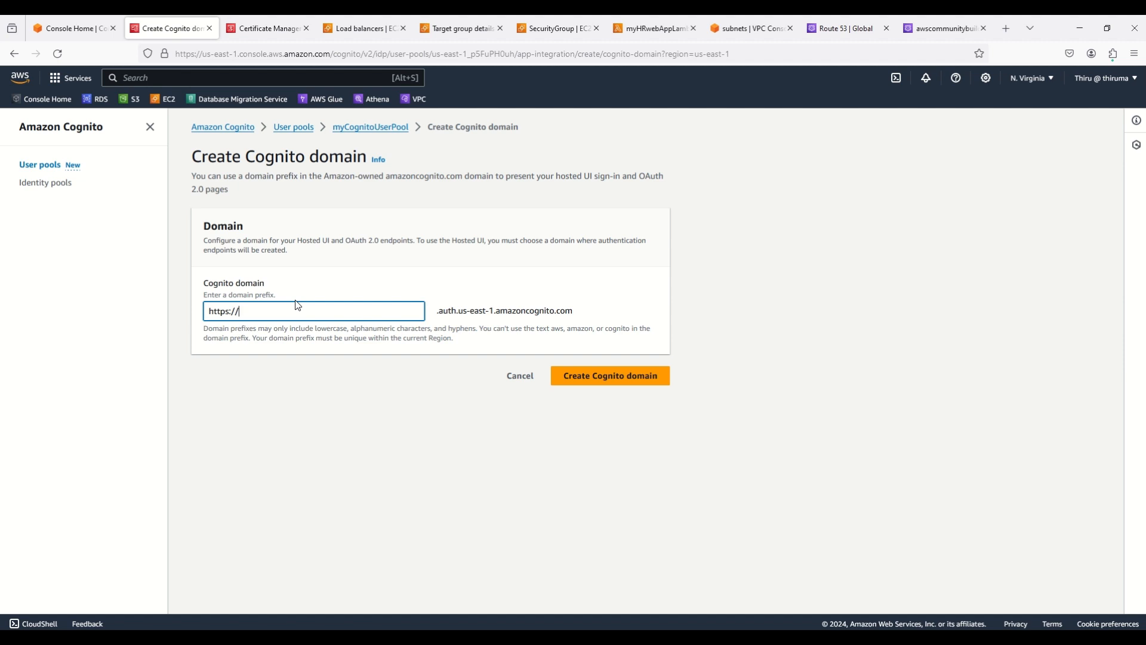
type("6950")
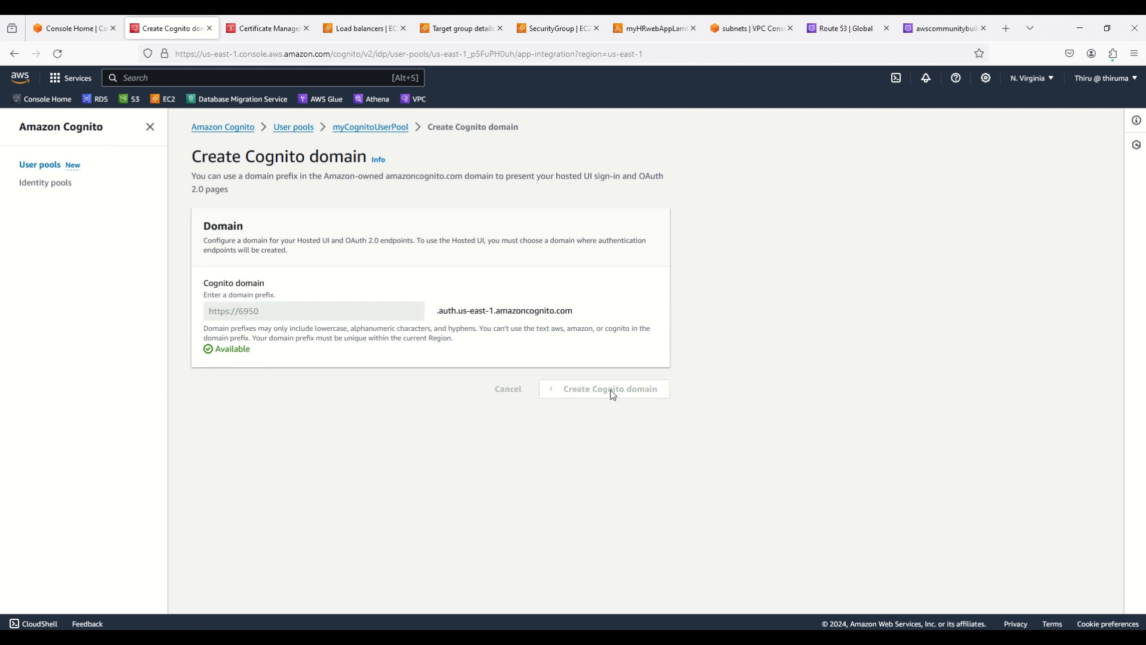
scroll(460, 513, "down", 2)
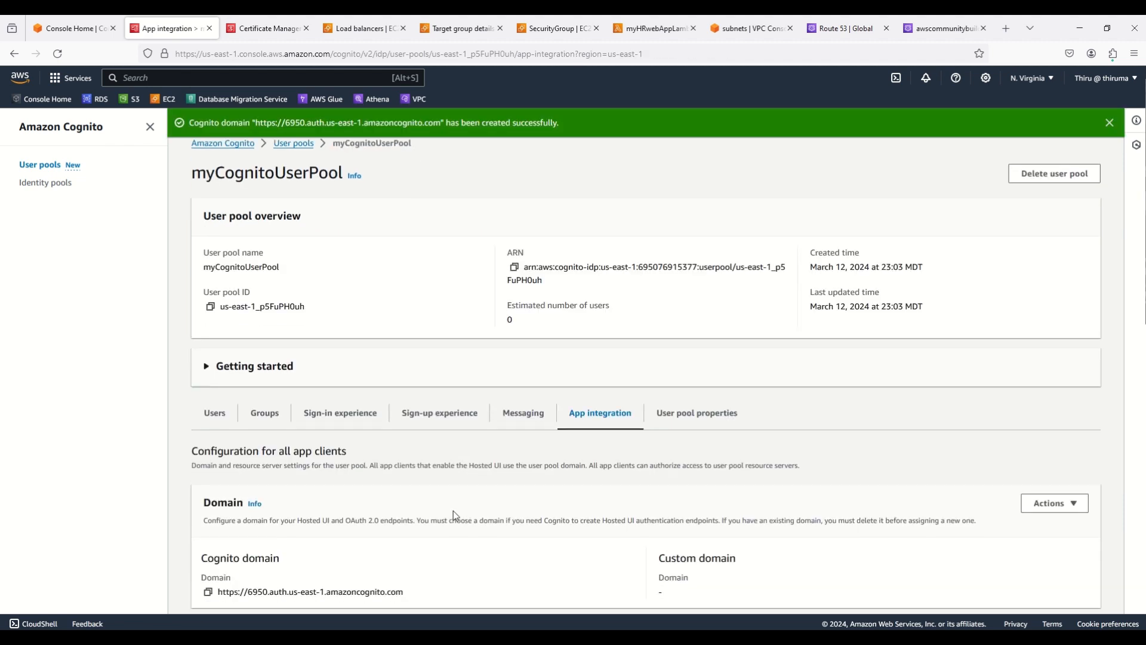
Open the myAppClient app client and start editing its Hosted UI settings
scroll(423, 452, "down", 4)
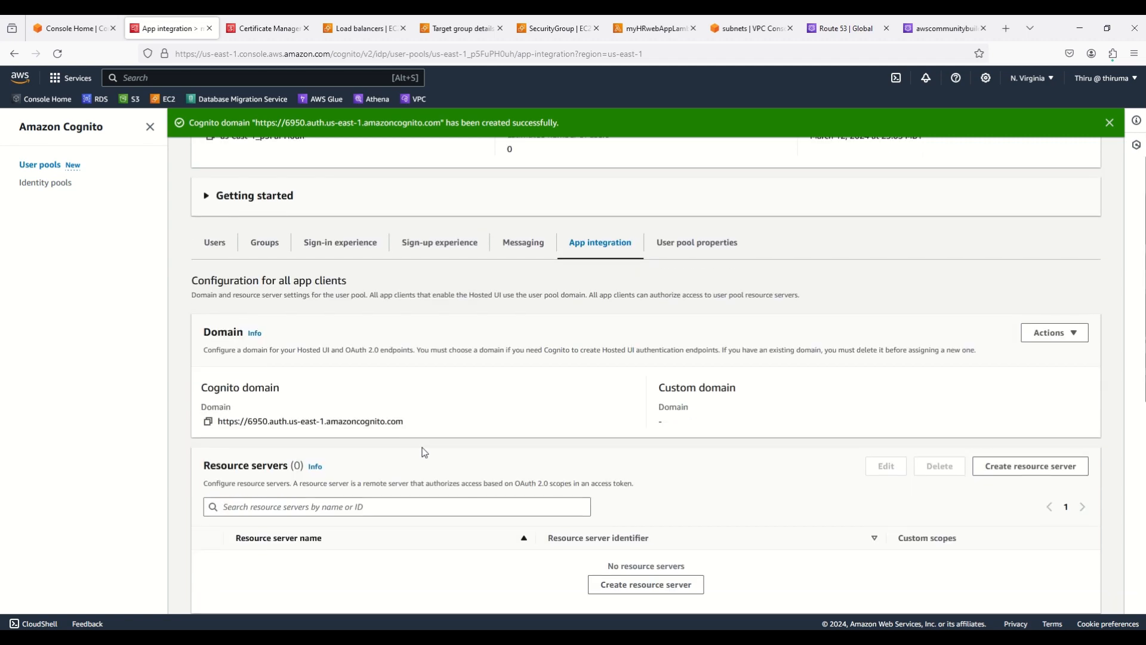
scroll(422, 447, "down", 2)
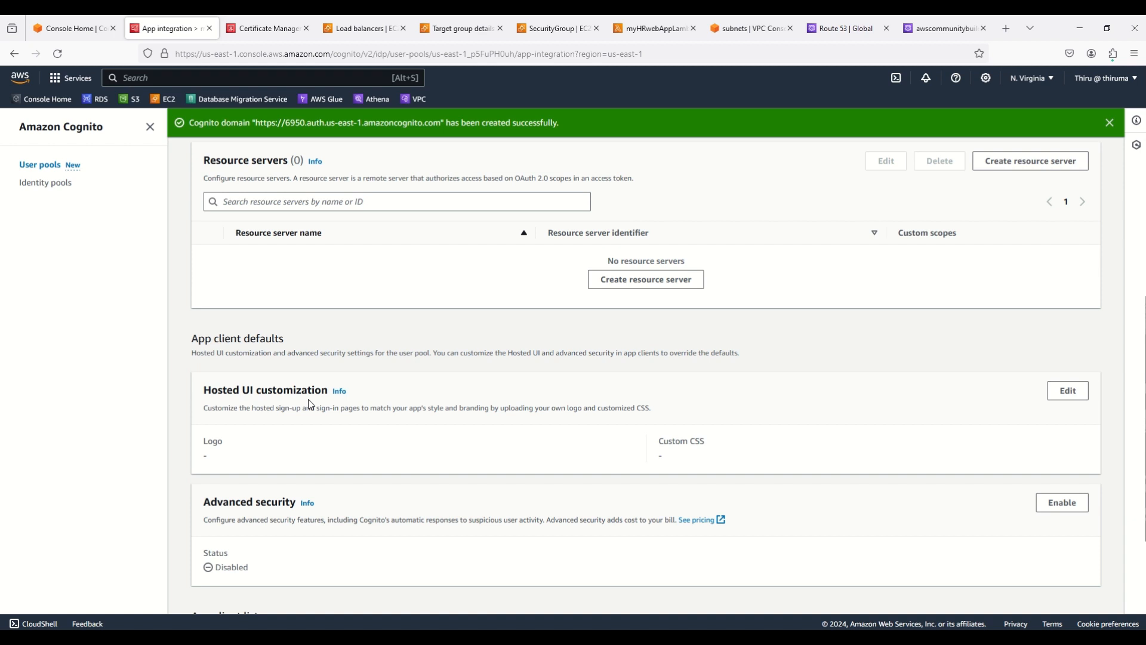
scroll(334, 444, "down", 3)
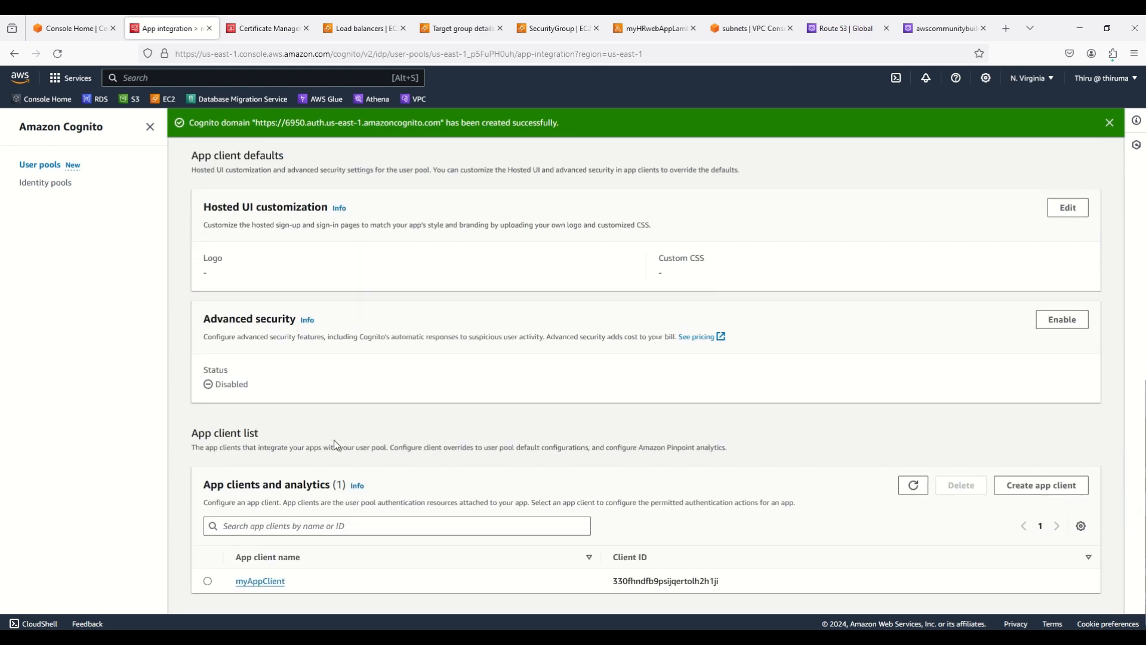
left_click(263, 580)
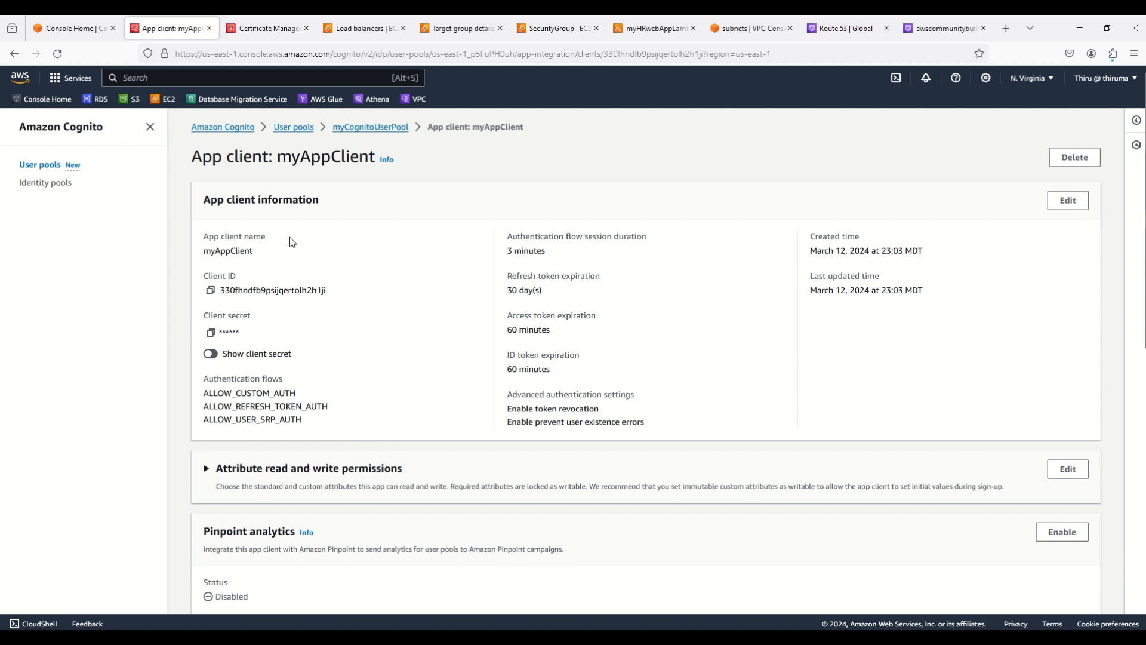
scroll(579, 249, "down", 4)
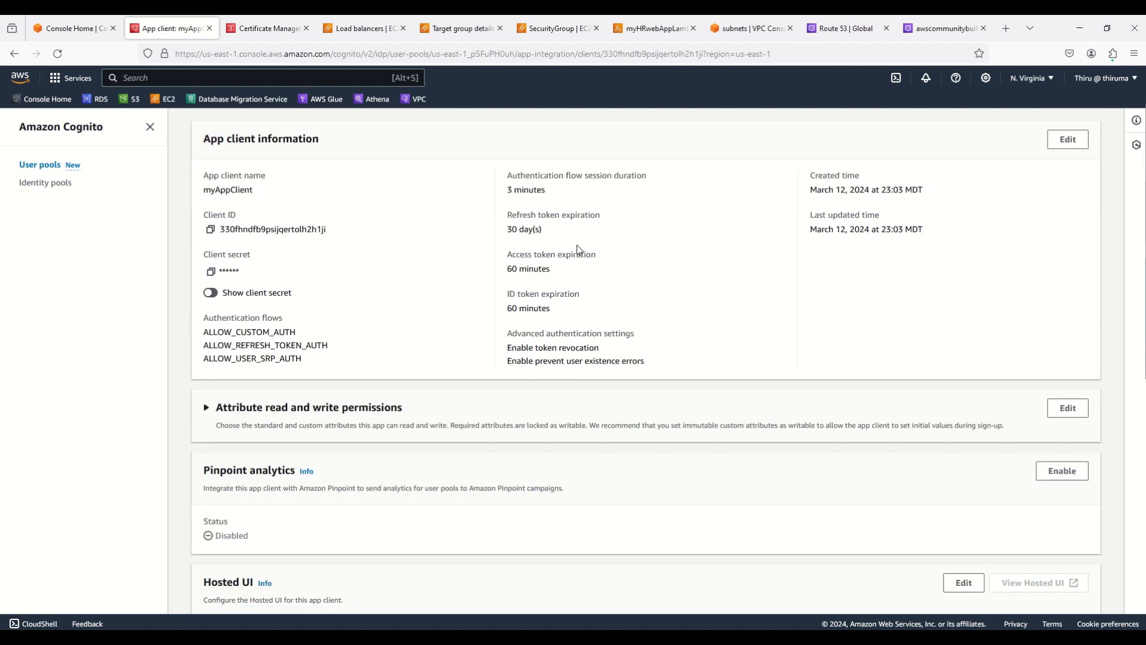
scroll(578, 249, "down", 3)
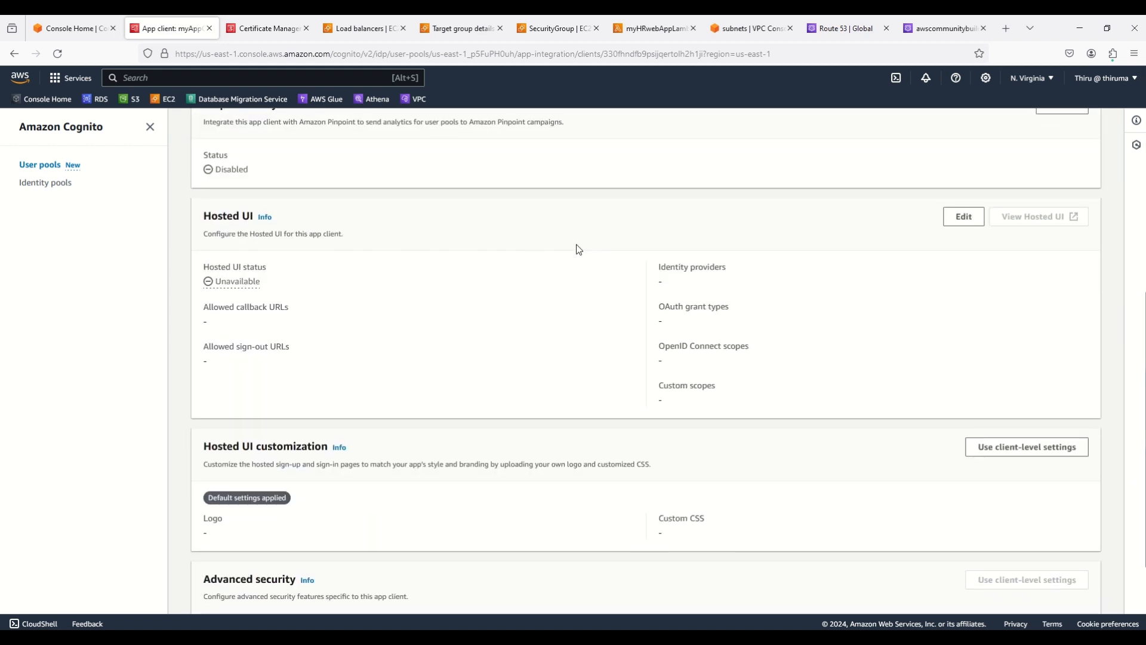
scroll(577, 249, "down", 2)
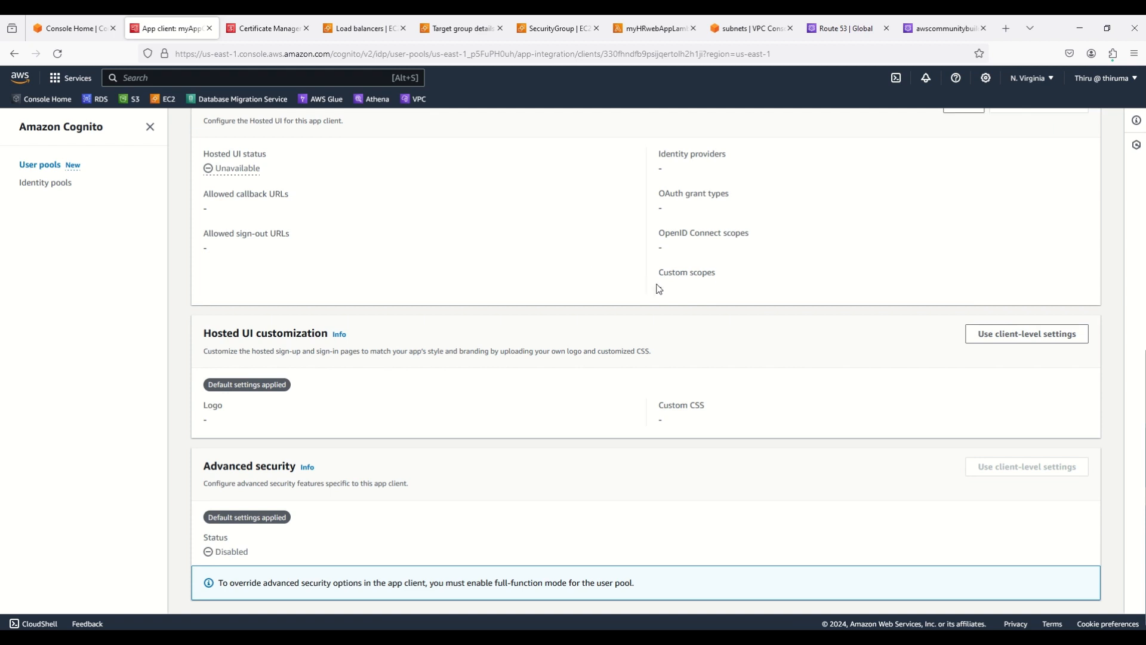
scroll(658, 290, "up", 5)
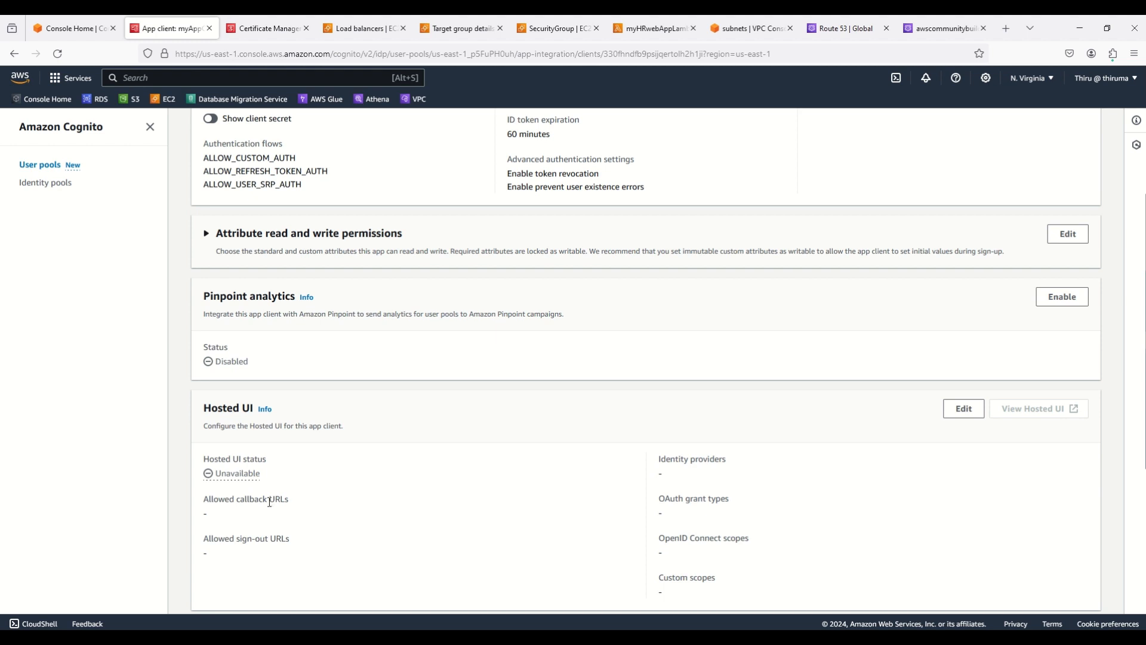
left_click(963, 409)
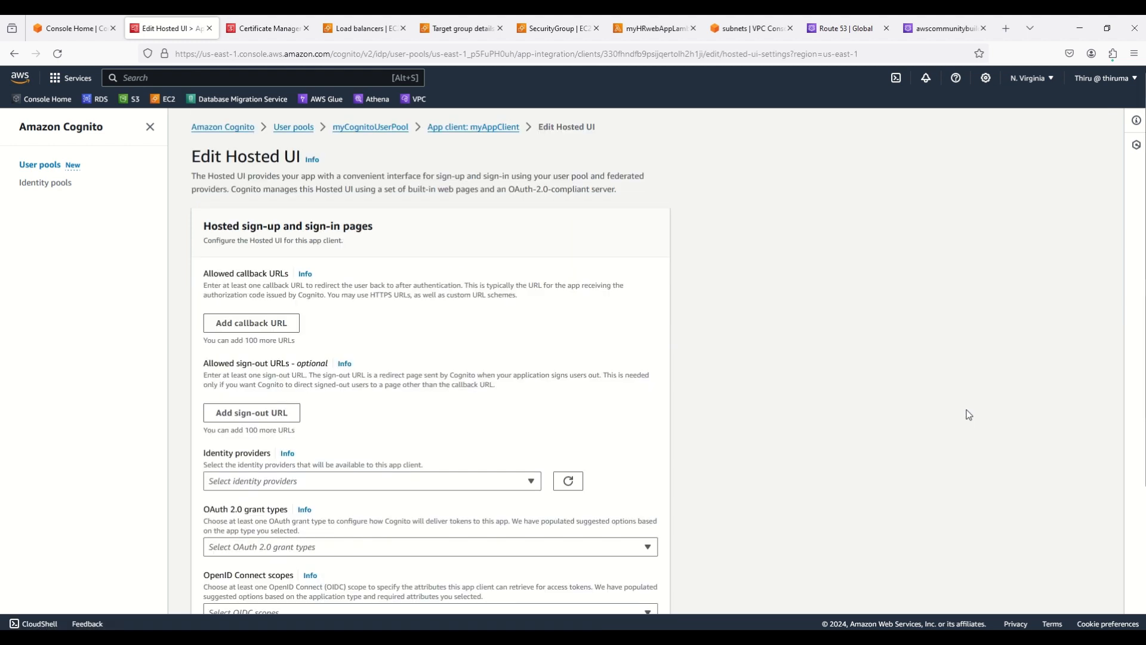
left_click(255, 328)
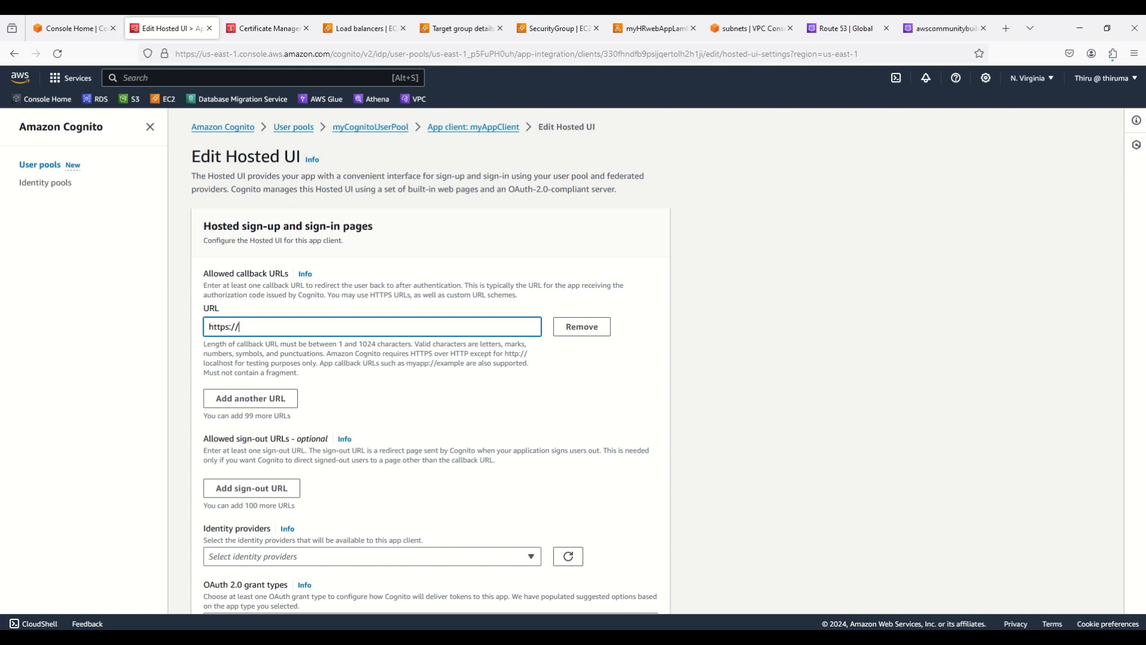
key("alt+Tab")
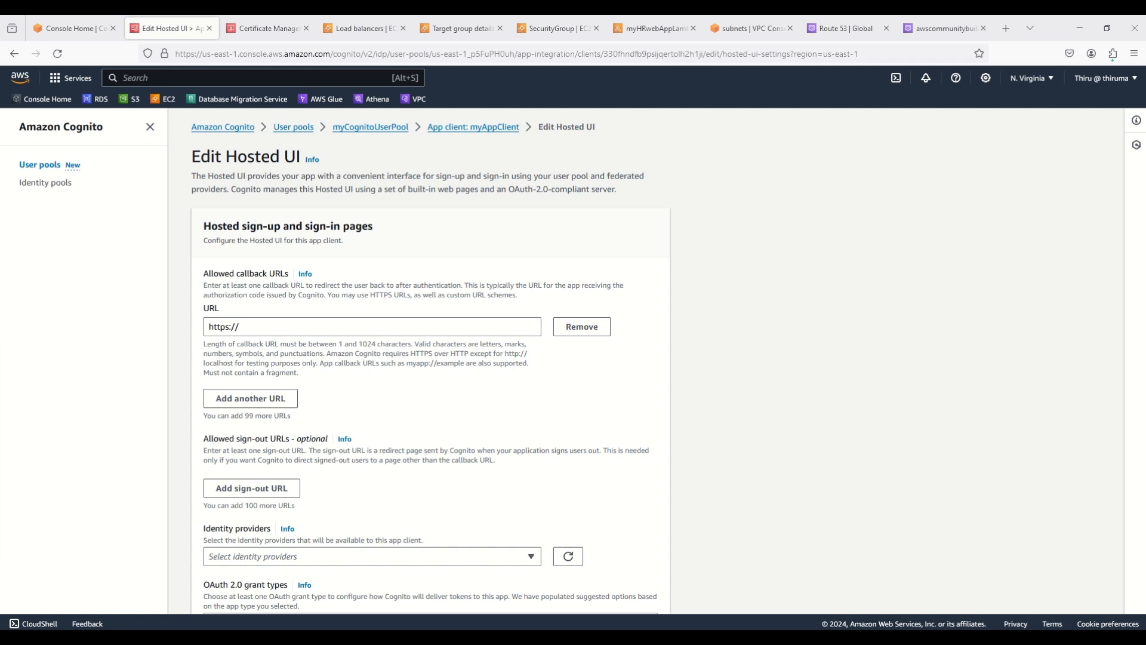
triple_click(256, 327)
type("https://hr.awscommunitybuilder.com/oauth2/idpresponse")
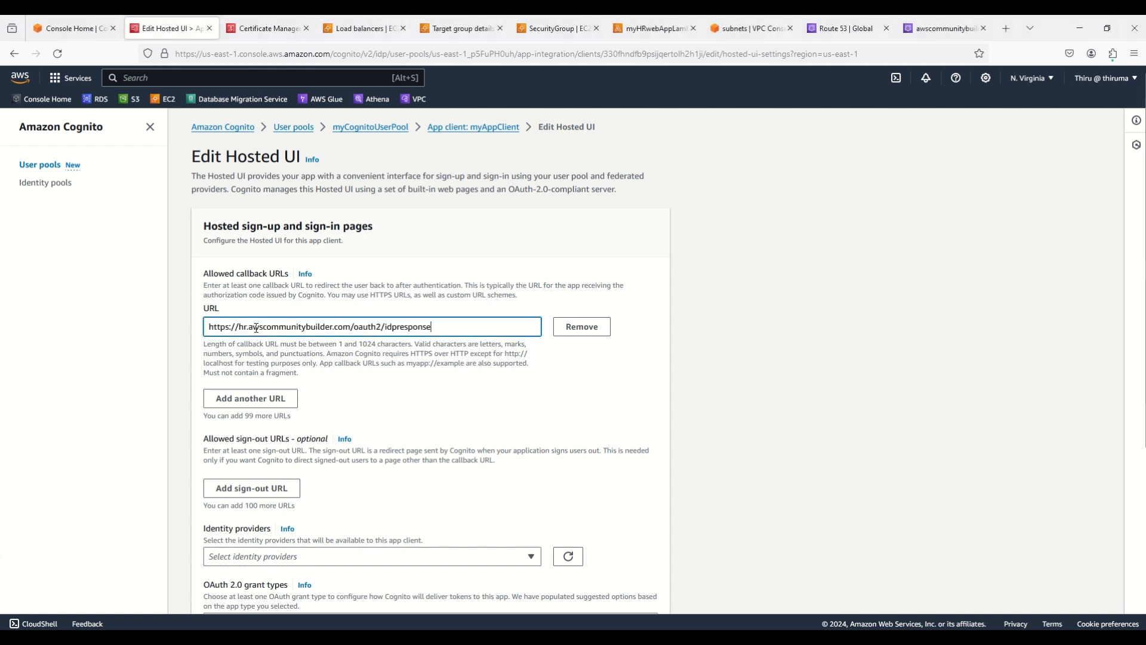
left_click_drag(239, 326, 350, 326)
left_click(250, 326)
type(".")
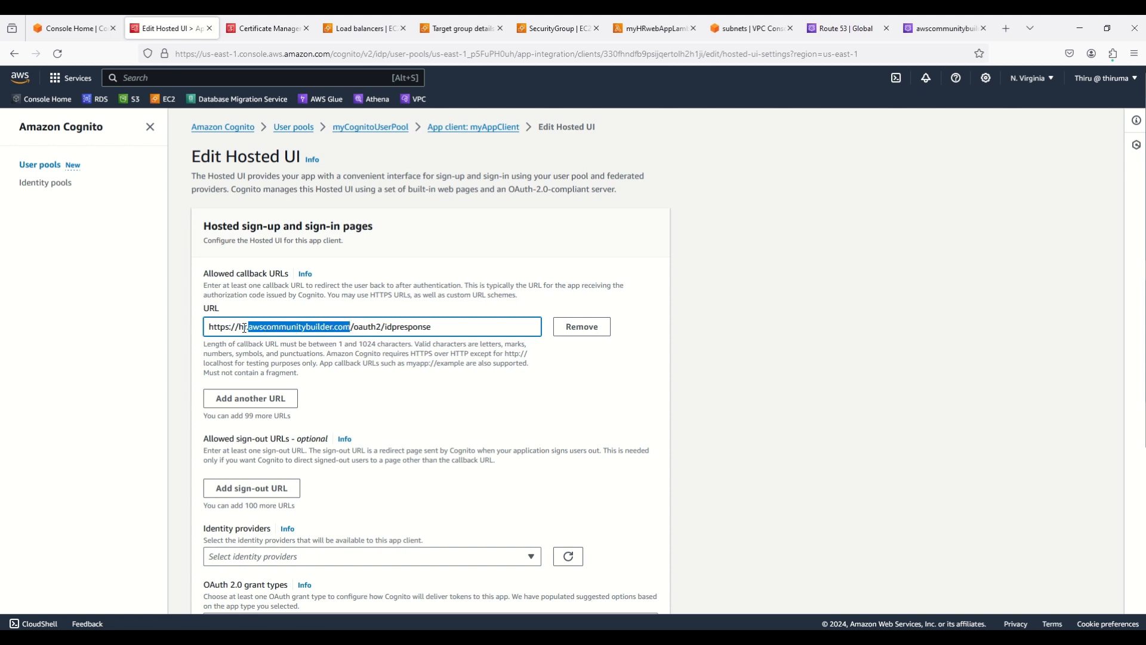
left_click(245, 327)
left_click_drag(239, 327, 249, 327)
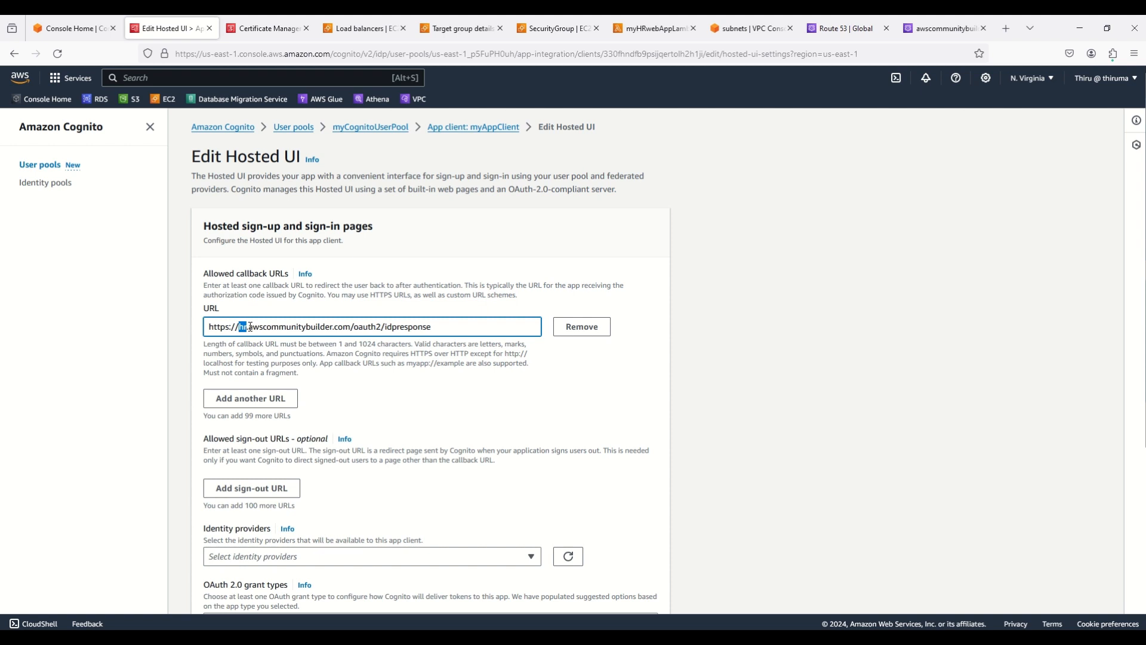
left_click_drag(249, 327, 435, 327)
left_click(353, 327)
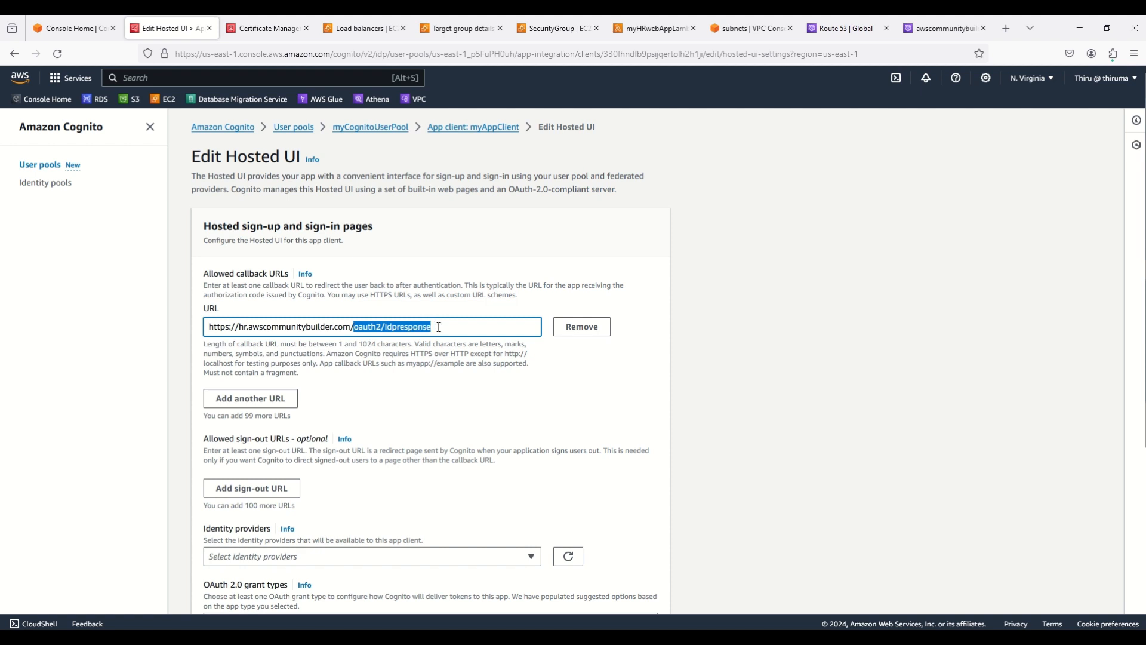
left_click(439, 327)
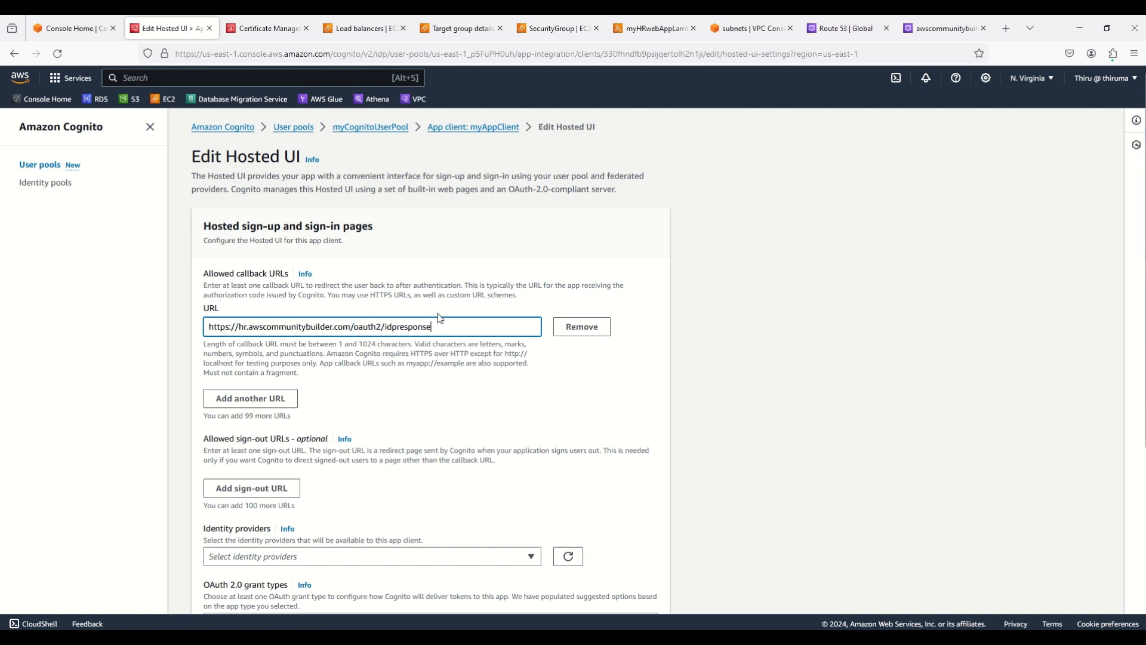
Select Cognito user pool as identity provider and Authorization code grant as OAuth 2.0 grant type
scroll(747, 345, "down", 3)
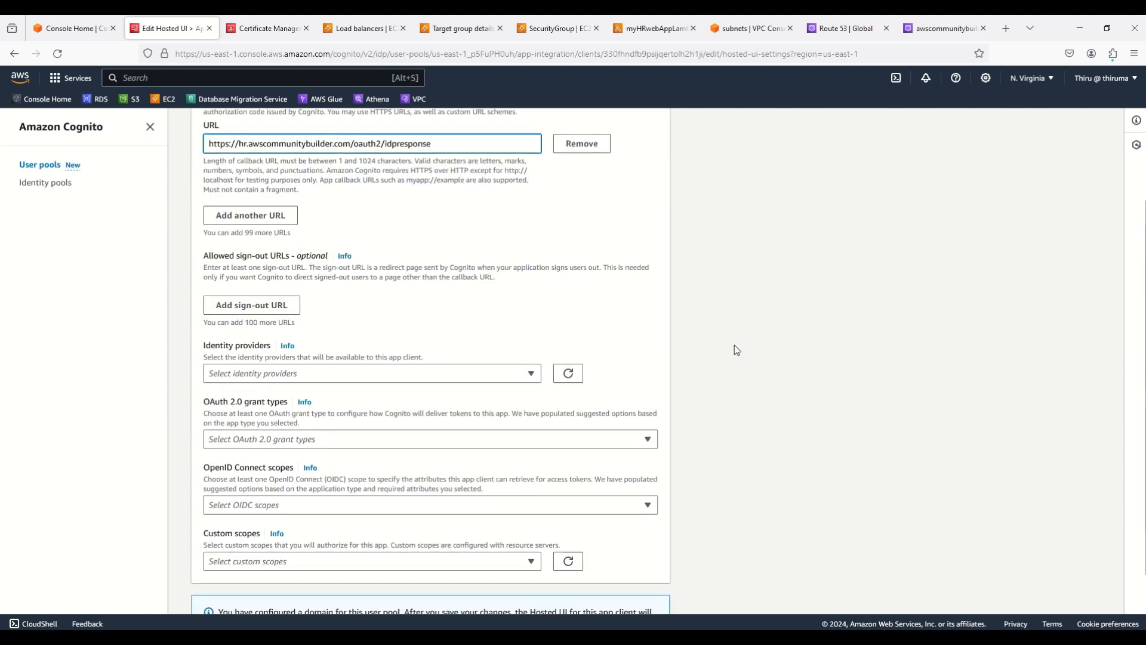
left_click(253, 373)
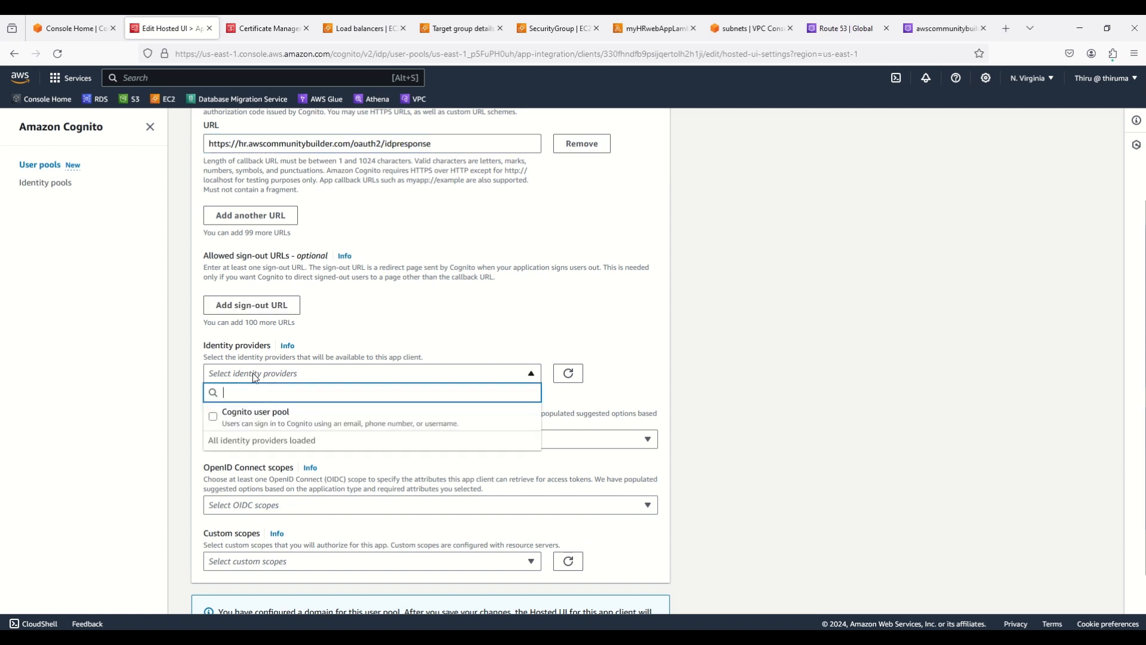
left_click(222, 423)
left_click(802, 401)
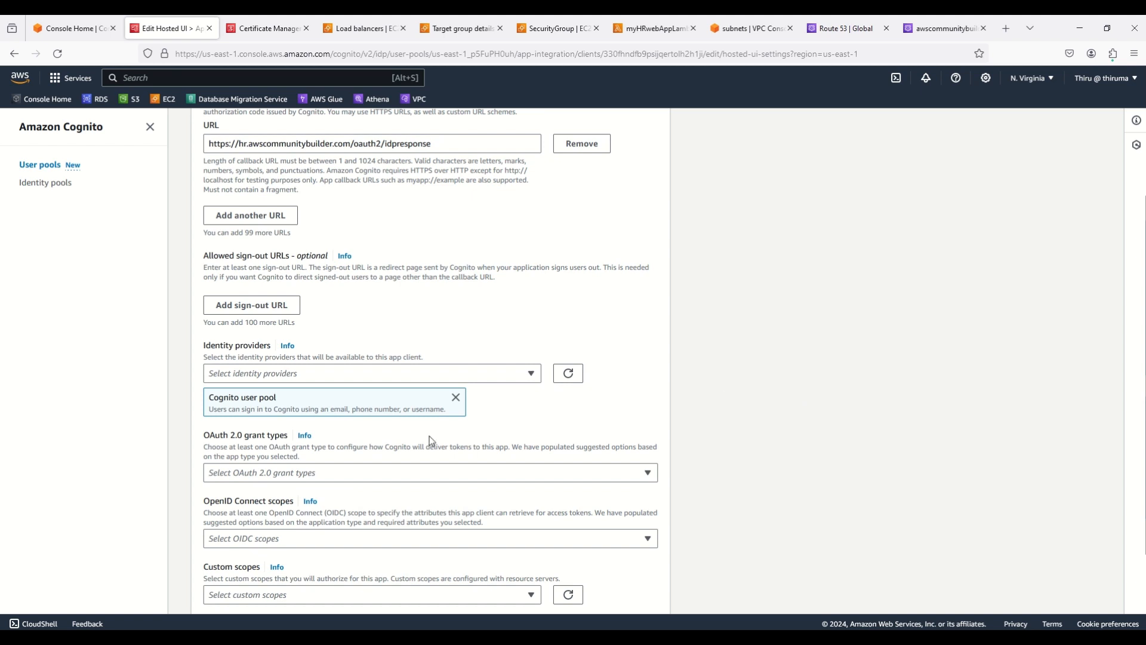
left_click(266, 473)
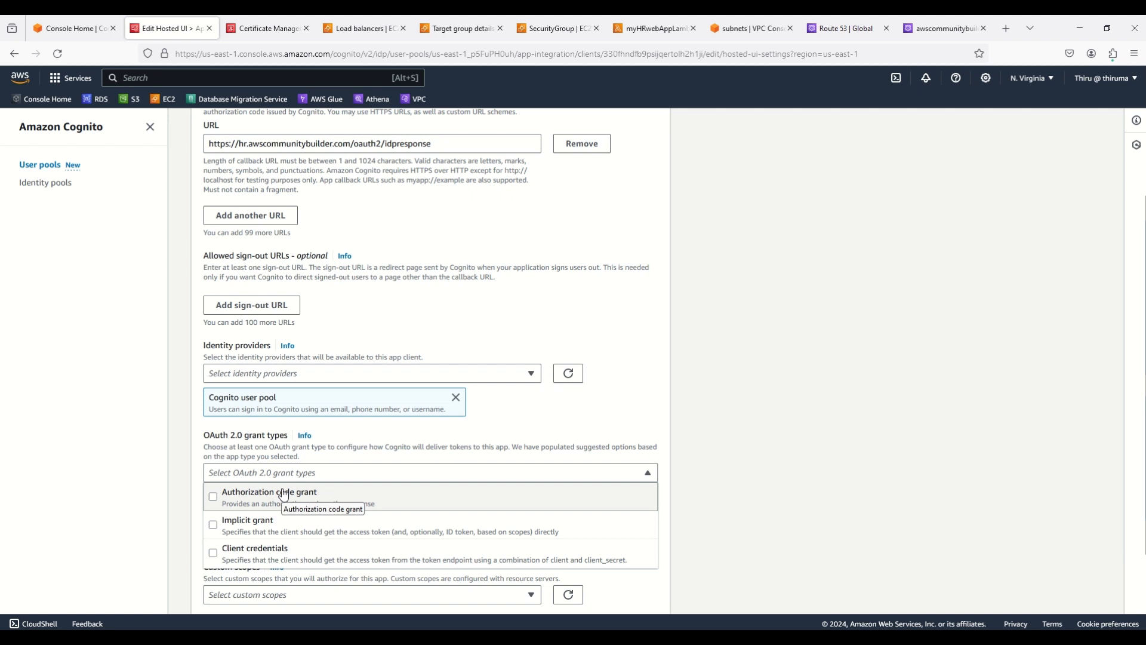
left_click(284, 494)
left_click(739, 454)
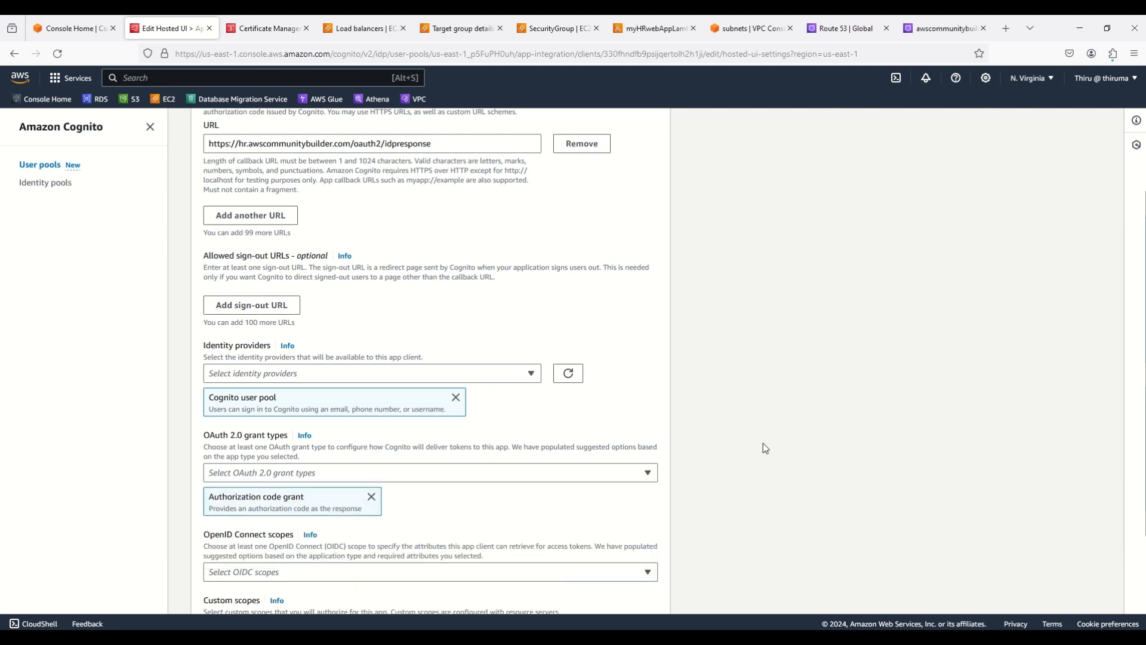
Choose the OpenID, Email and Profile OpenID Connect scopes, leaving custom scopes empty
scroll(763, 443, "down", 2)
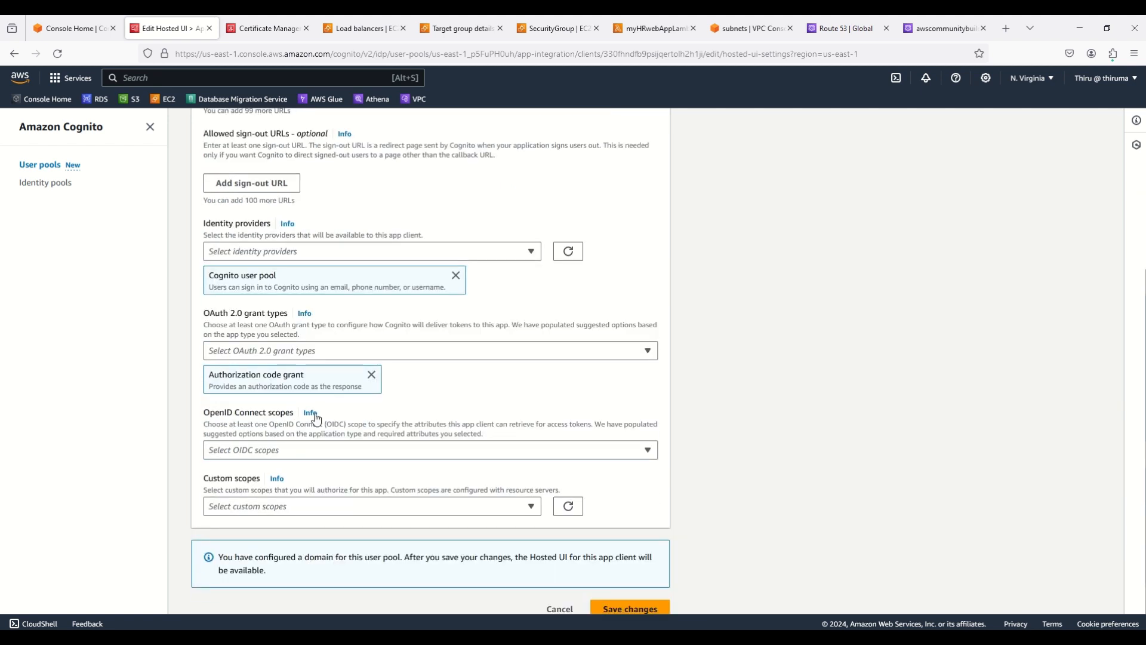
left_click(237, 450)
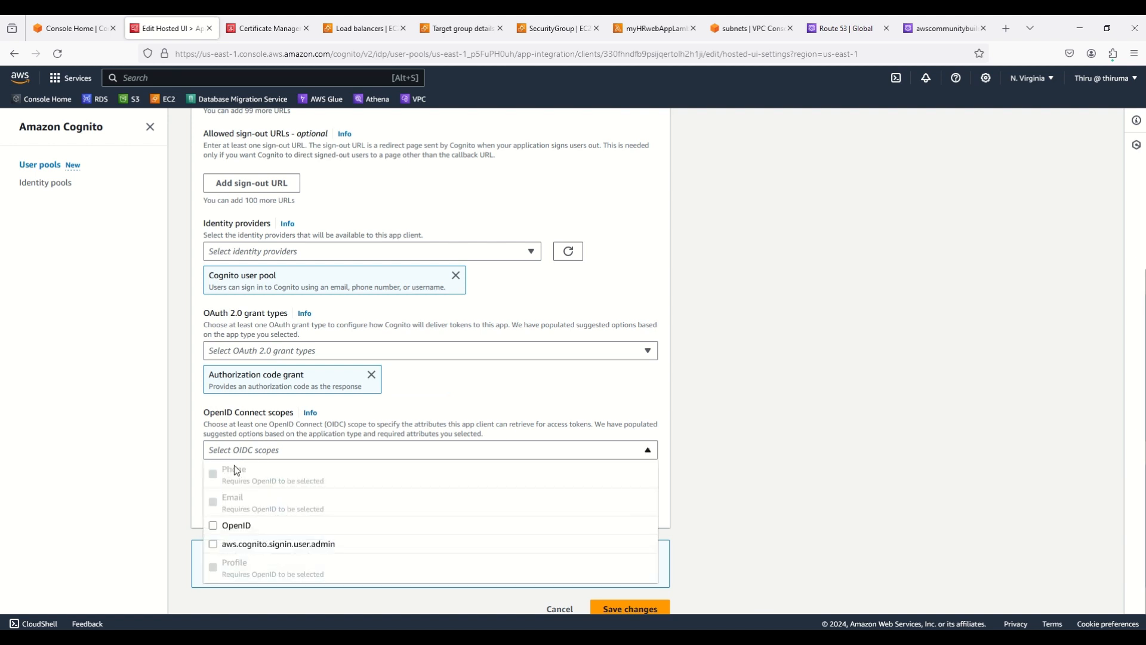
left_click(217, 532)
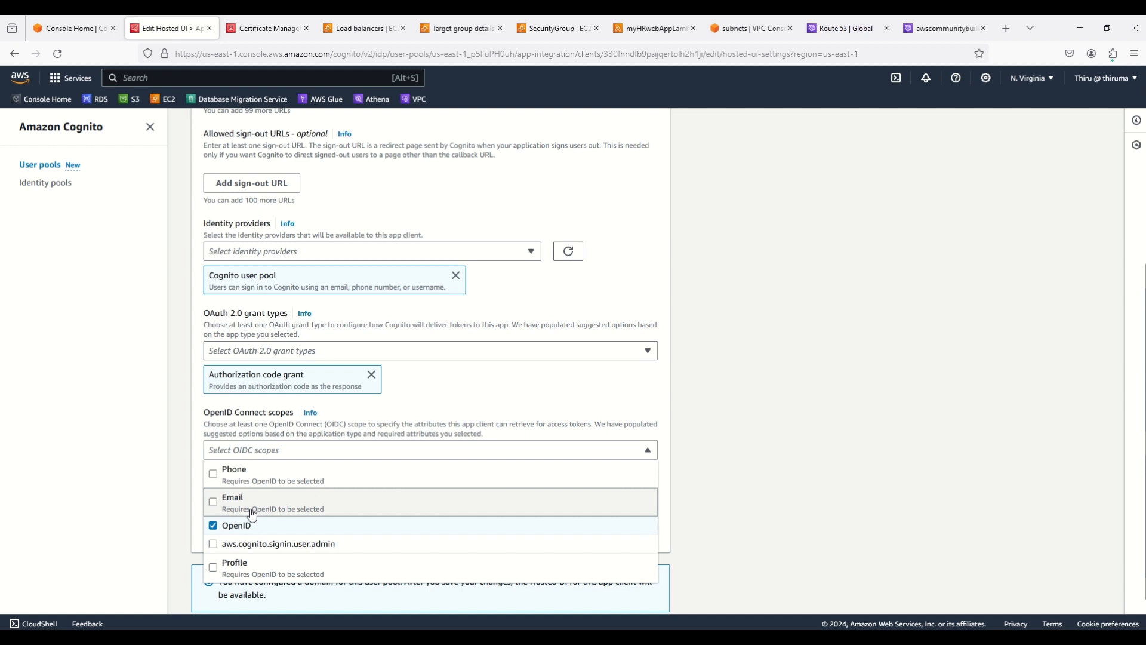
left_click(215, 503)
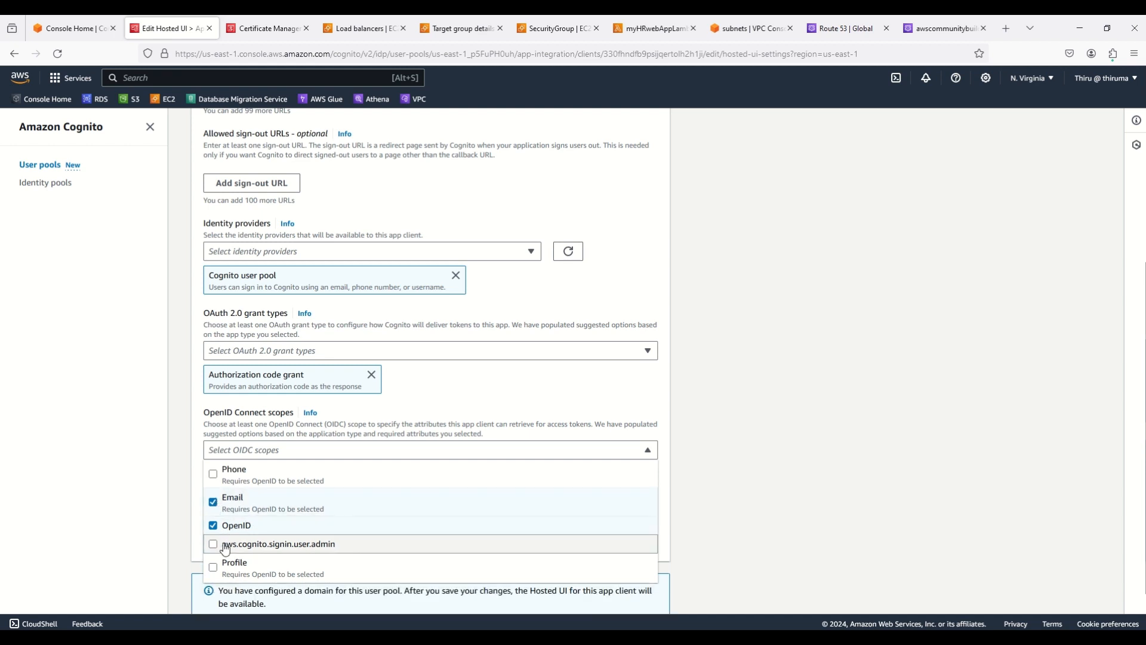
left_click(213, 567)
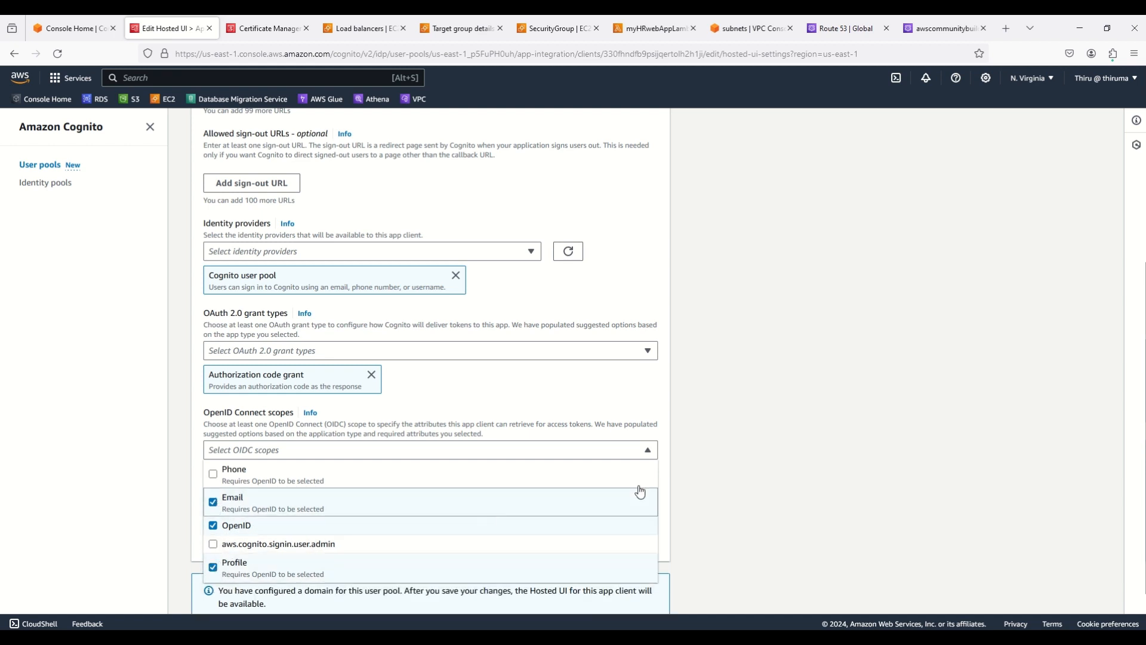
left_click(764, 464)
scroll(773, 468, "down", 1)
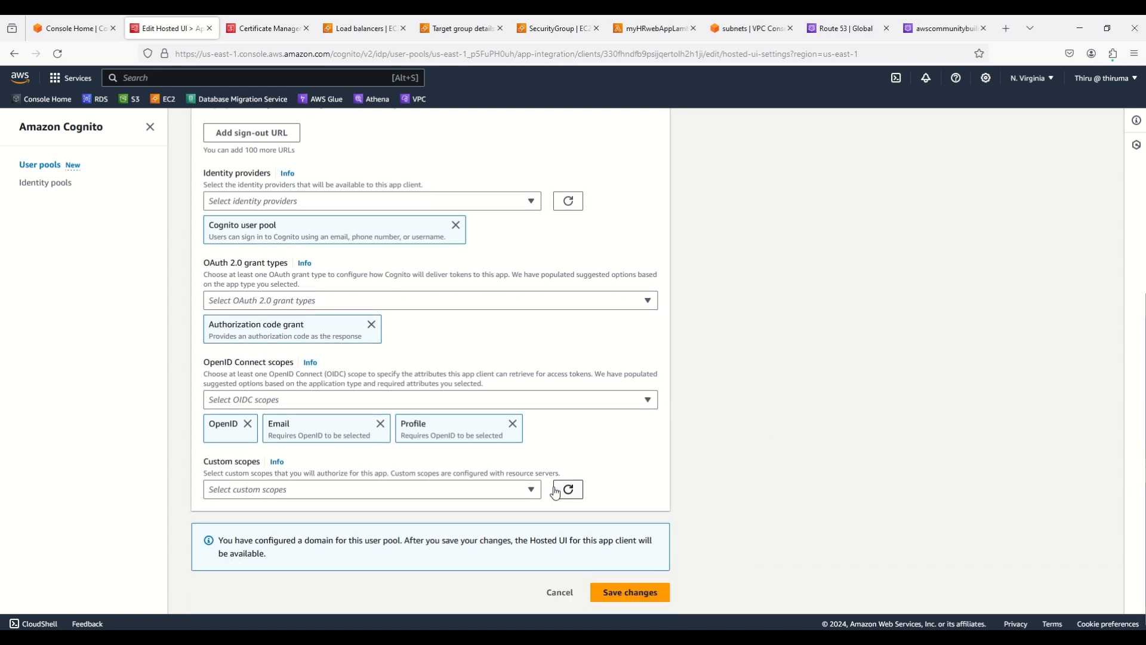
left_click(529, 489)
left_click(528, 490)
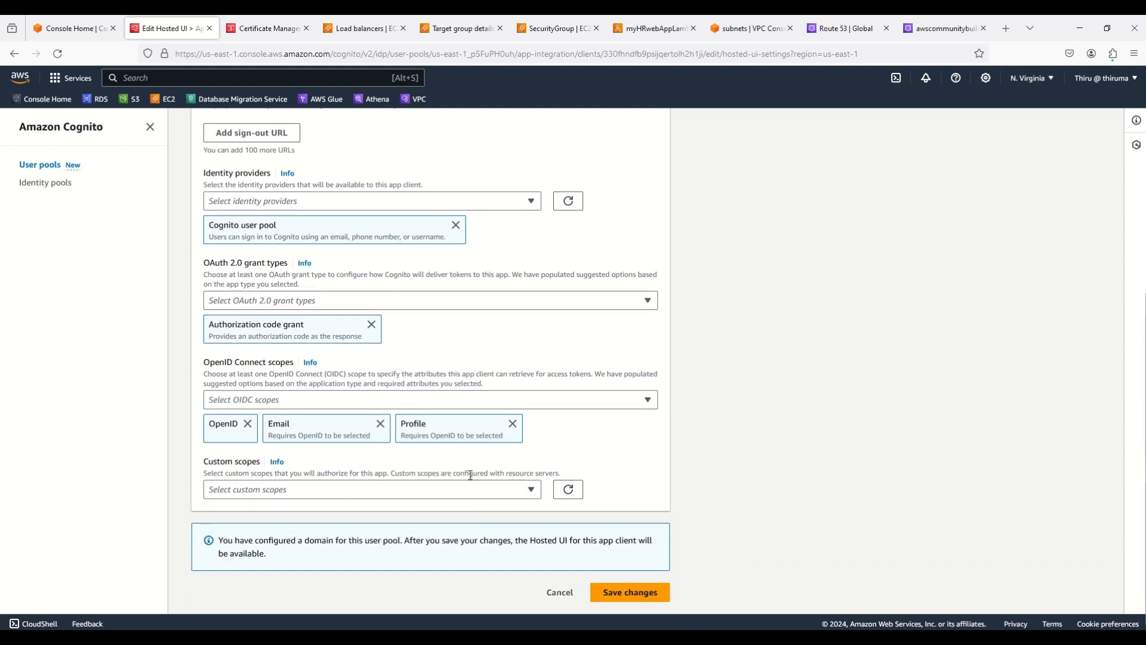
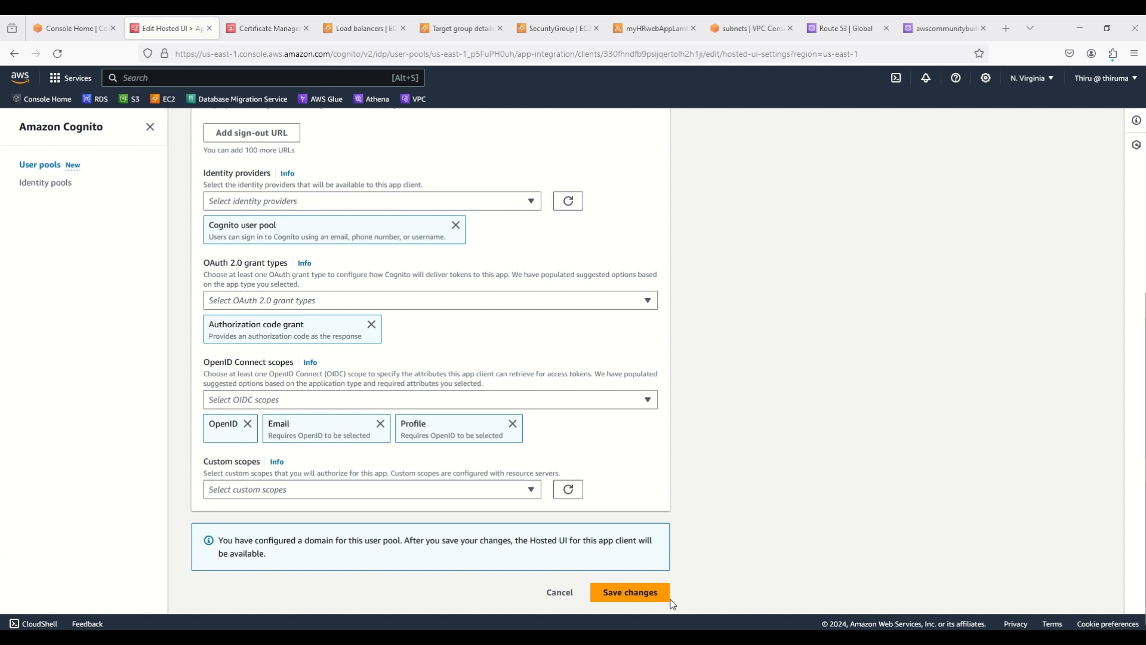
Save myAppClient's hosted UI settings, review them, and return to the user pools list
left_click(649, 594)
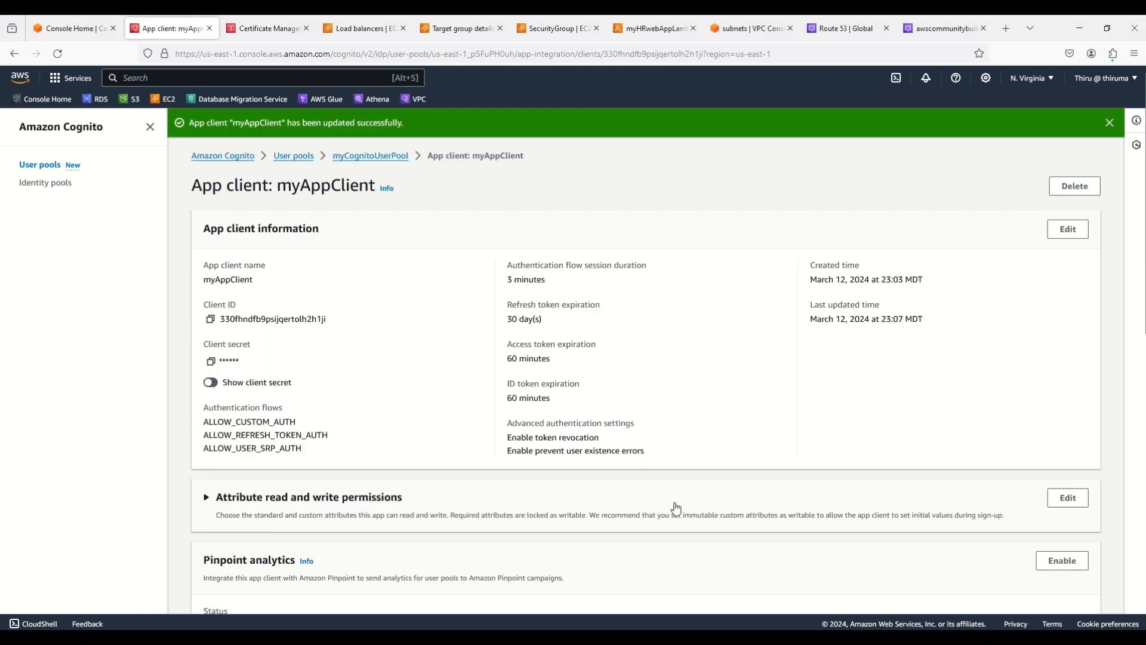
scroll(642, 447, "down", 5)
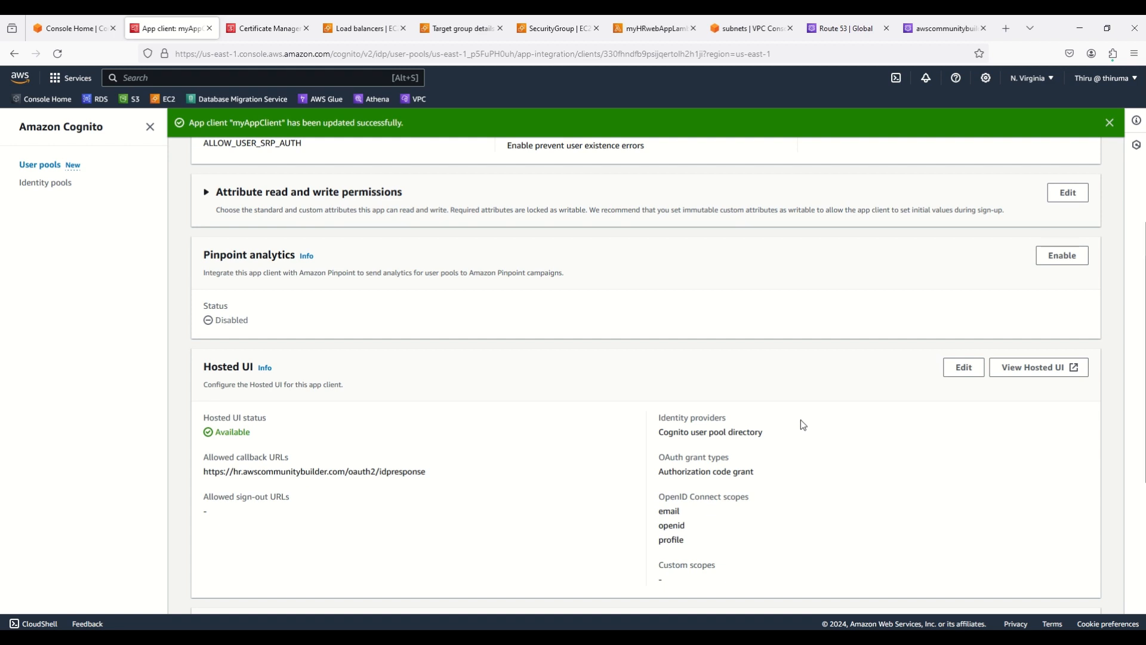
scroll(830, 399, "up", 5)
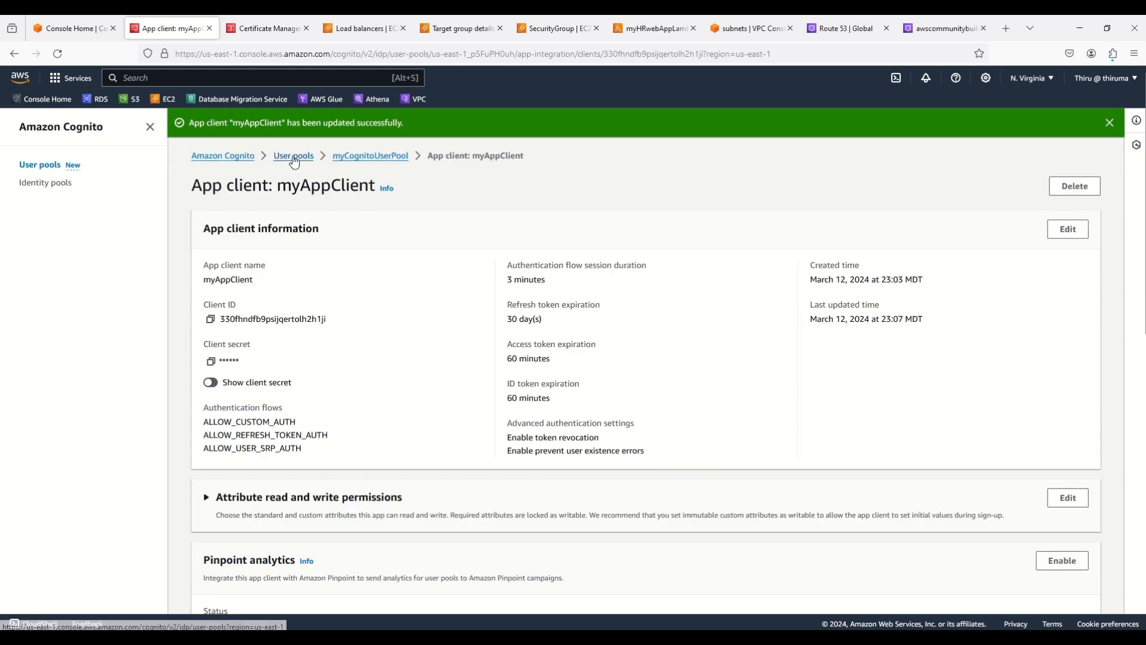
left_click(294, 156)
In myCognitoUserPool, start a new user with hruser1's e-mail address marked as verified
left_click(281, 368)
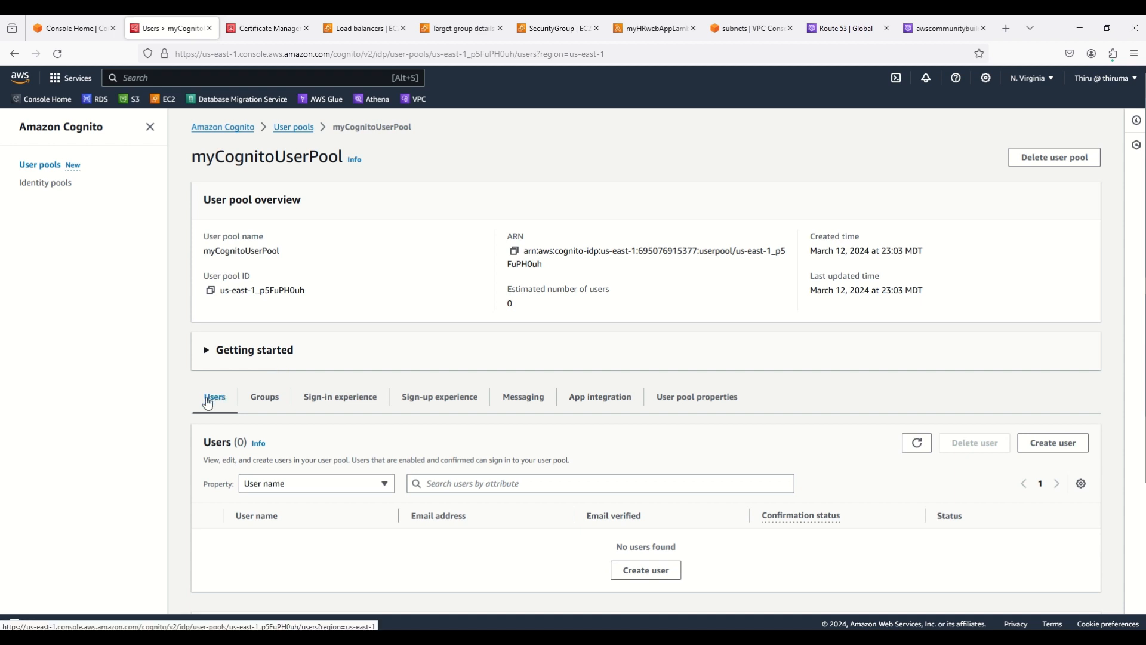
left_click(1054, 442)
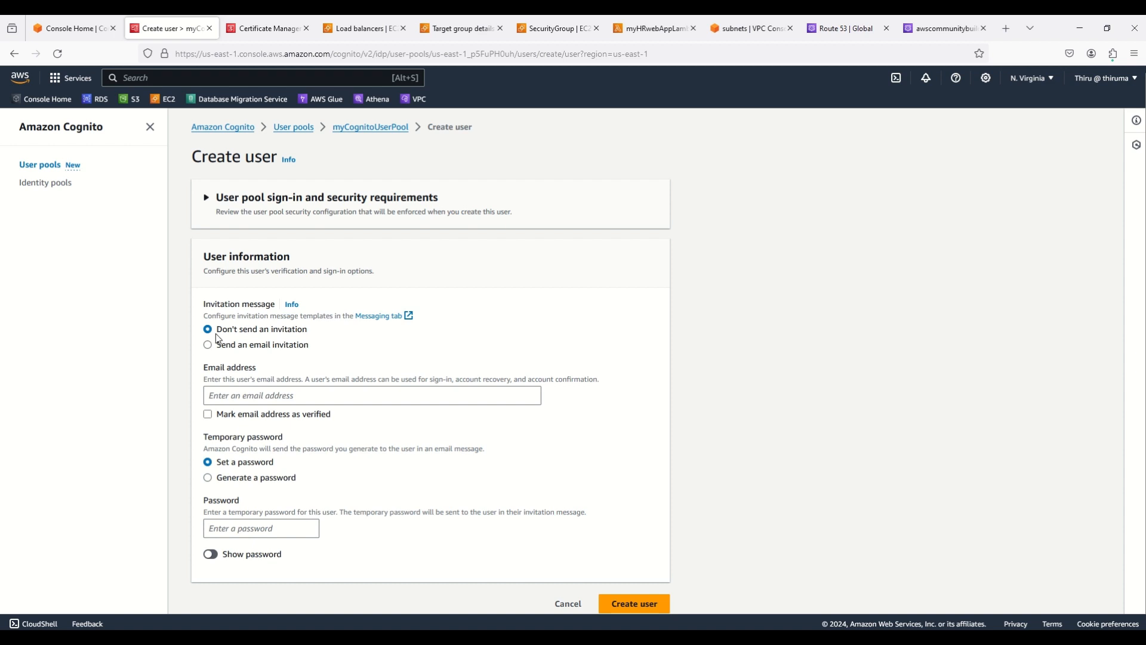
left_click(252, 396)
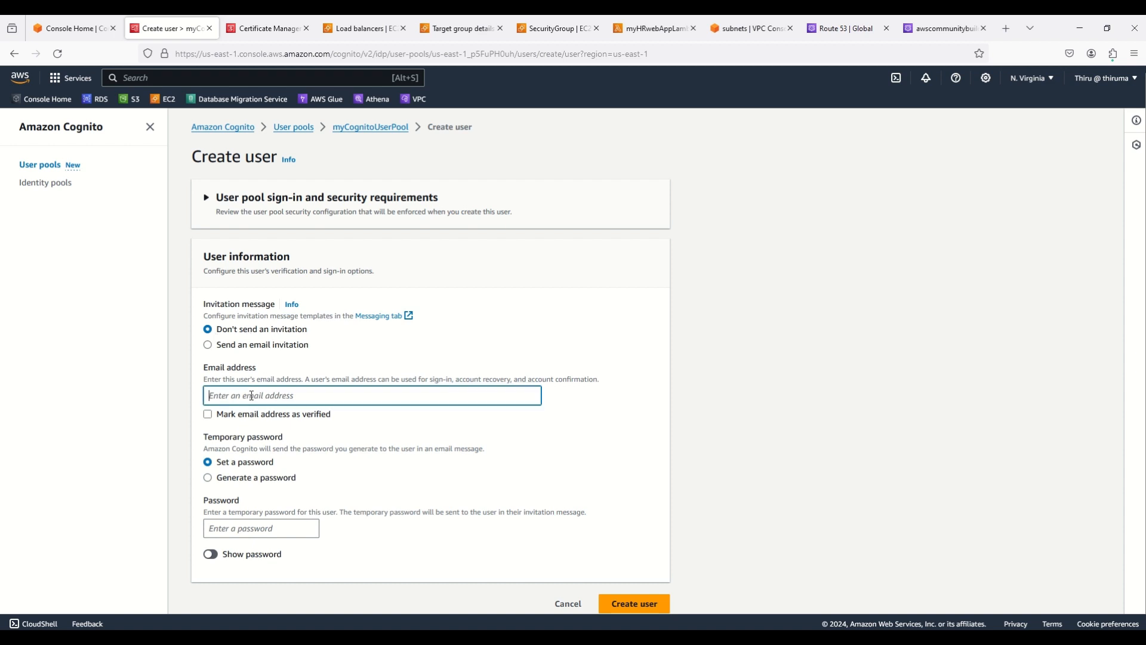
type("hruser1")
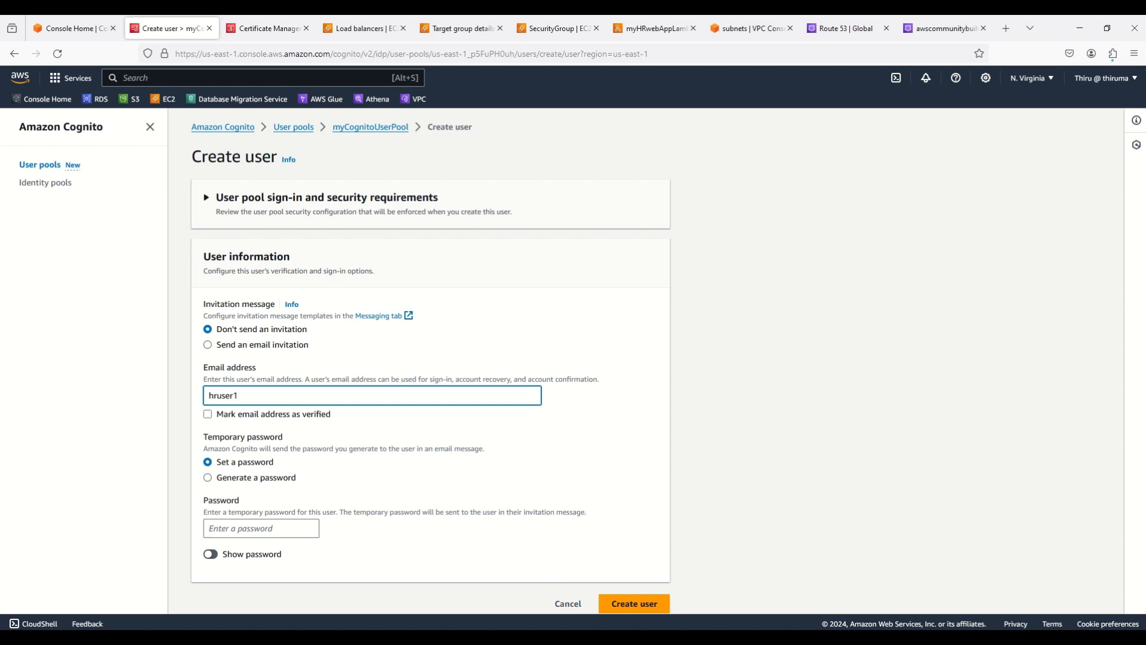
type("@example.com")
left_click(213, 415)
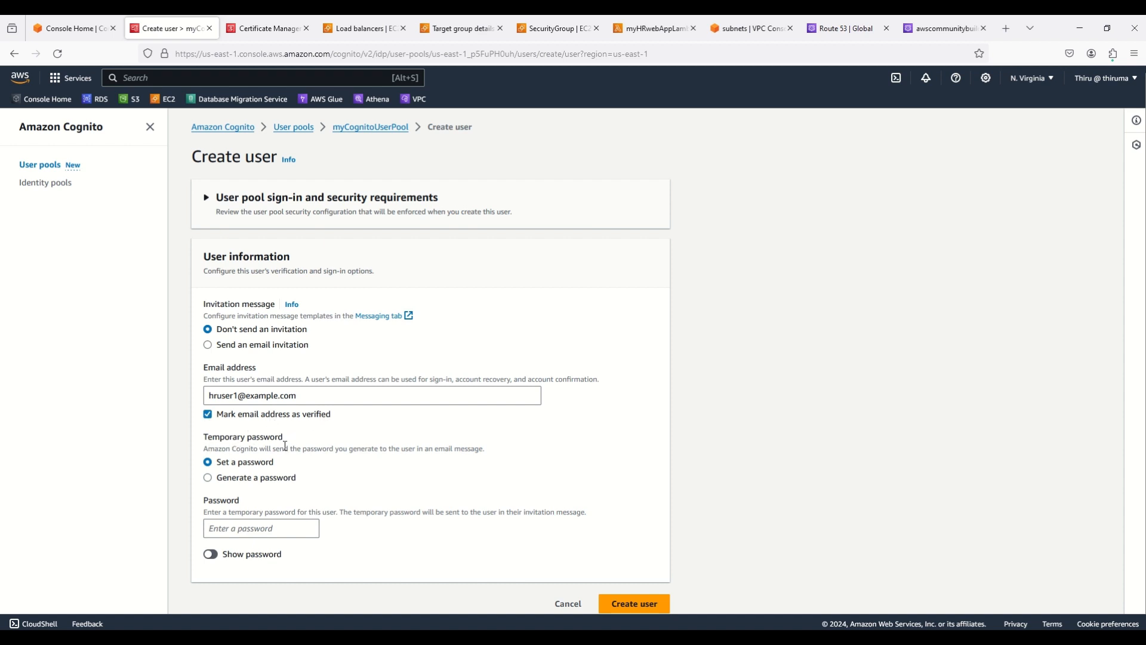
Give hruser1 a temporary password and create the user
left_click(260, 528)
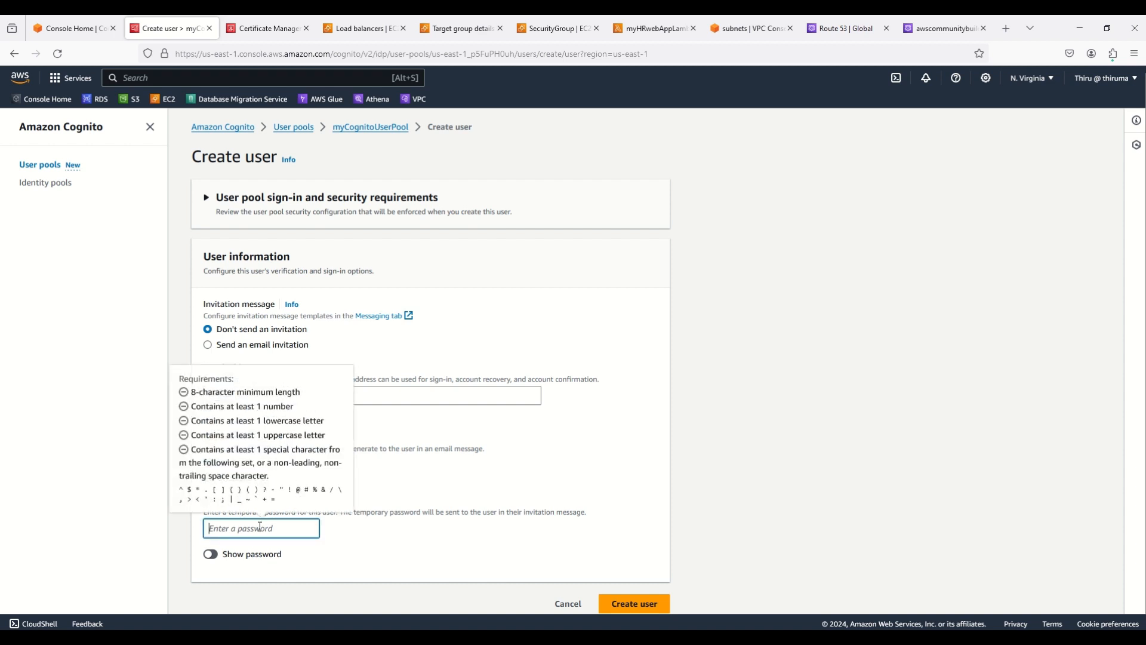
type("•••••")
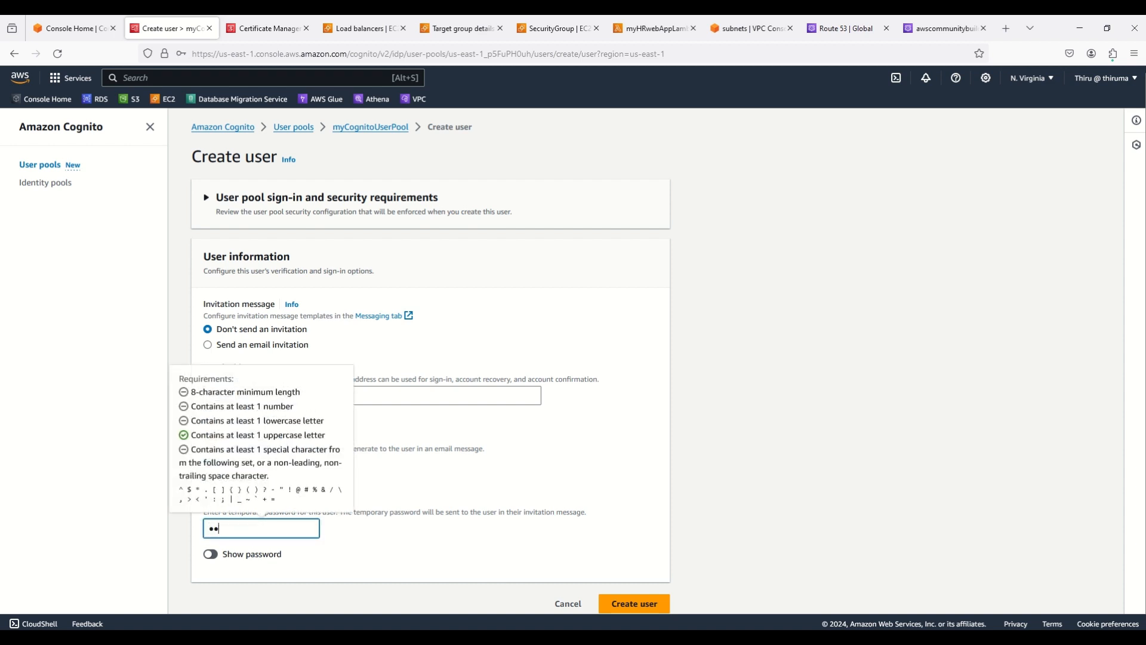
type("••••••")
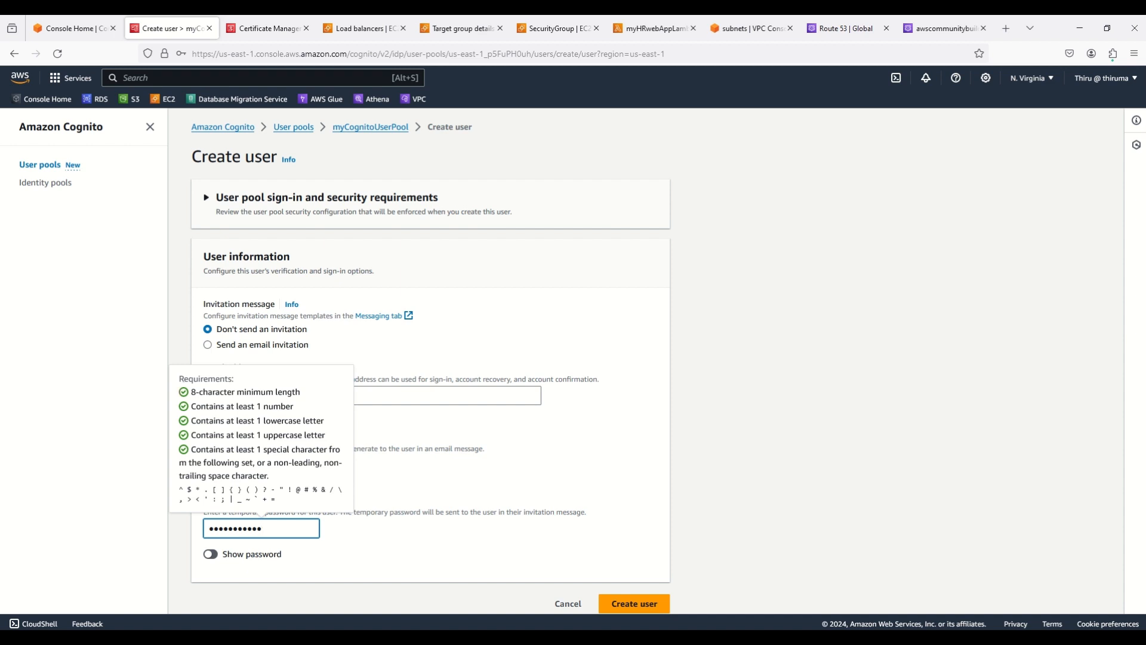
left_click(854, 517)
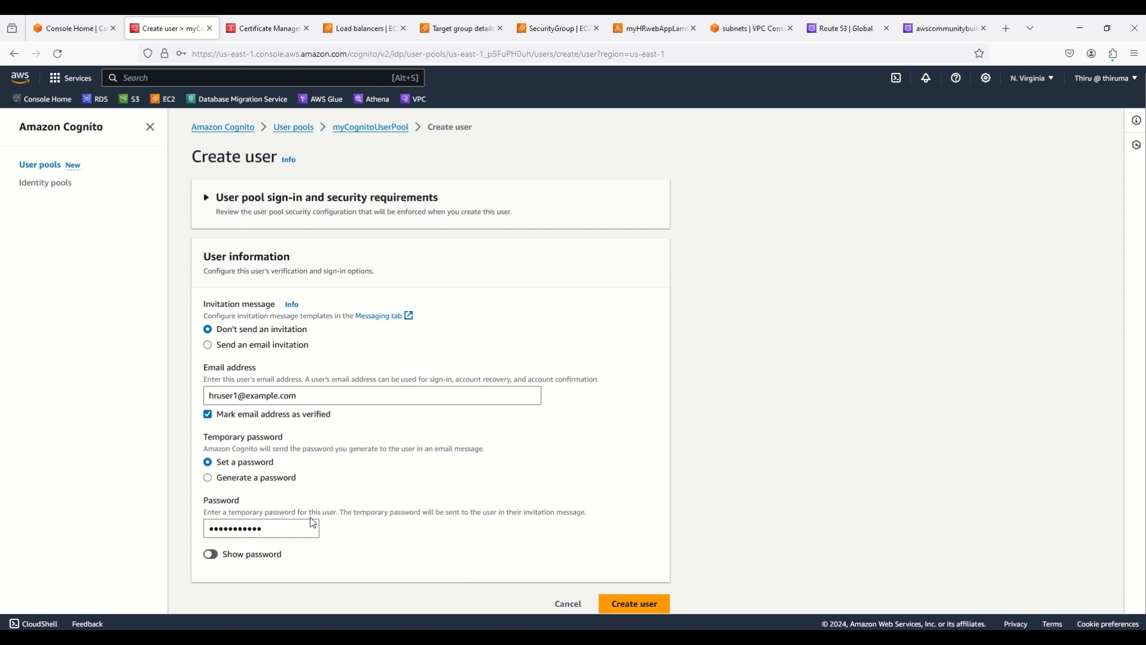
scroll(743, 517, "down", 1)
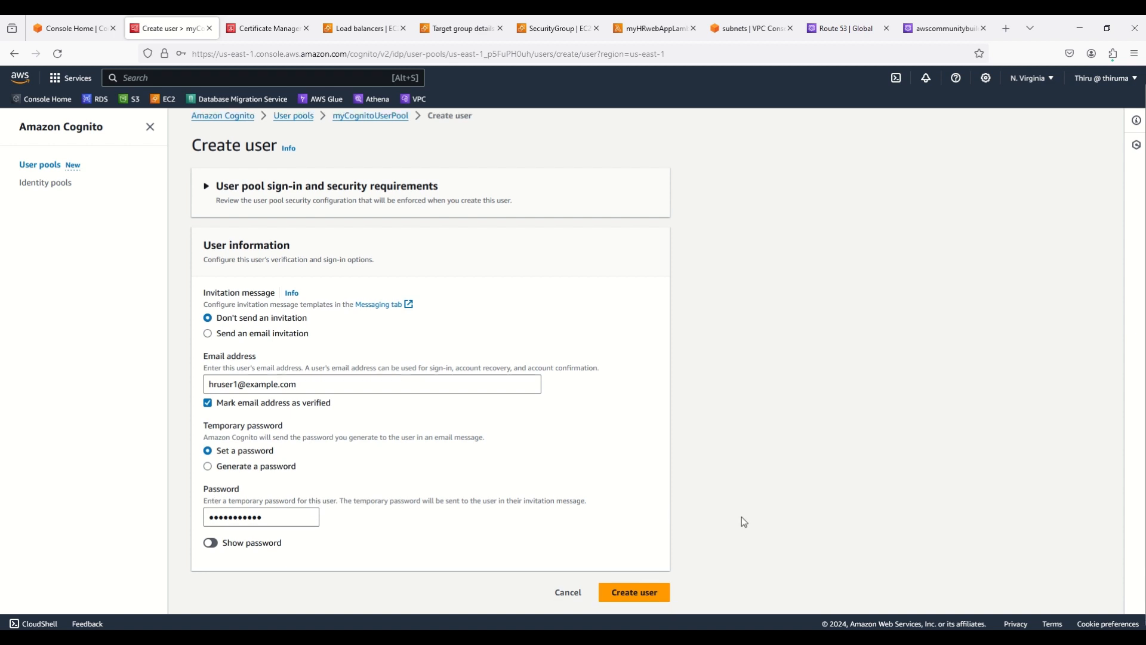
left_click(634, 592)
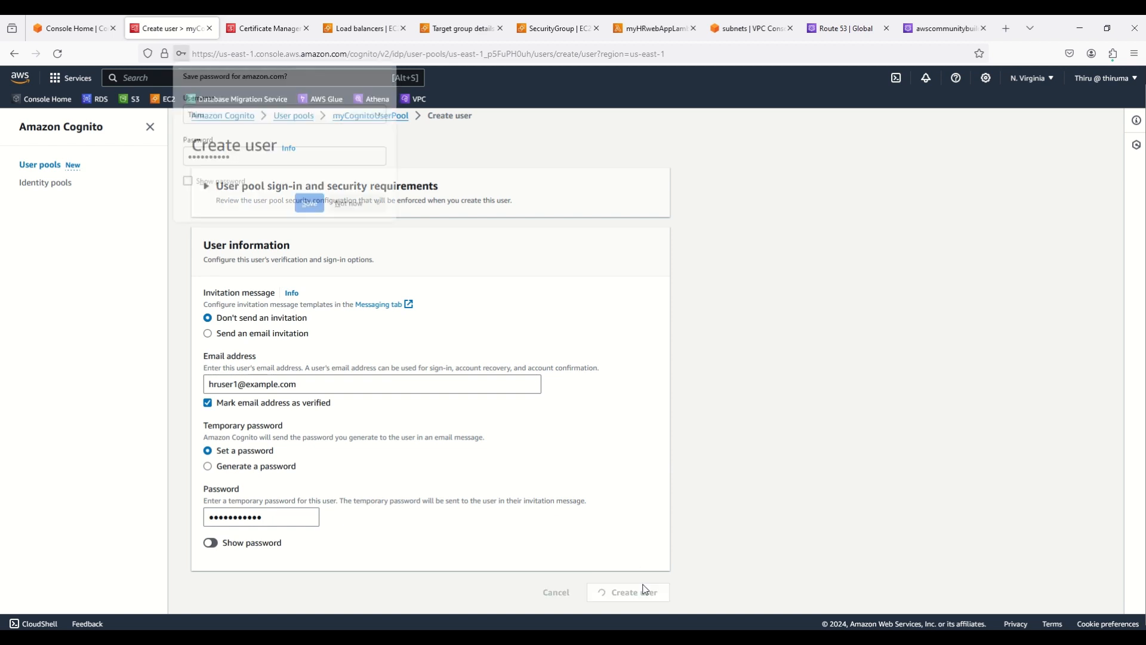
left_click(345, 213)
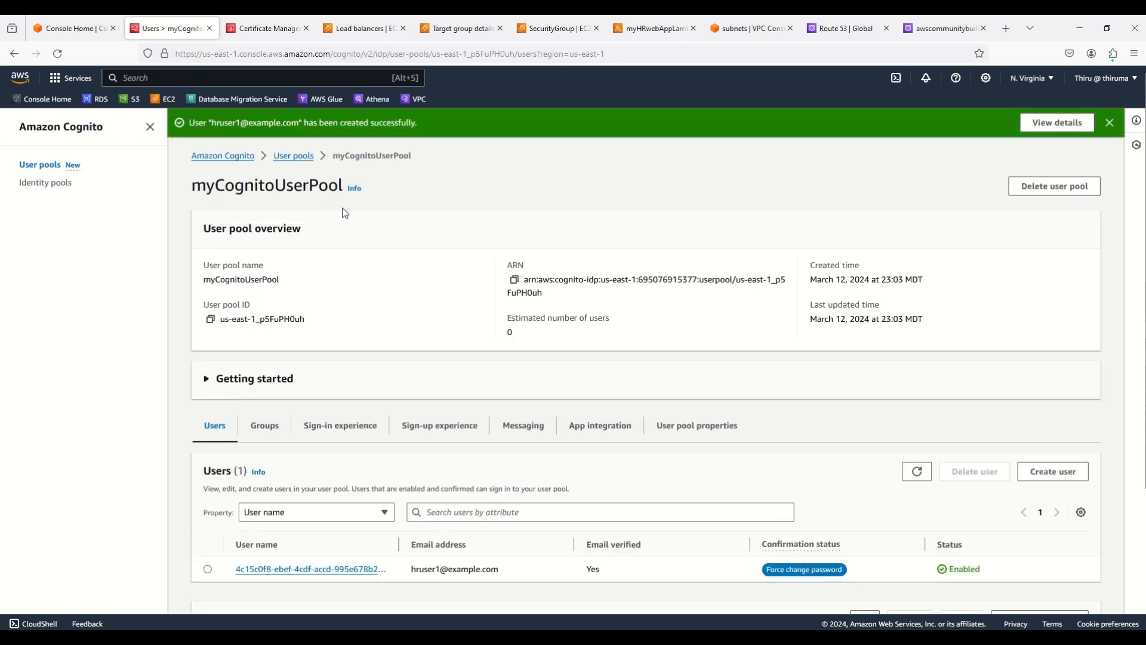
Create user hruser2 with its e-mail address left unverified and a temporary password
left_click(1068, 470)
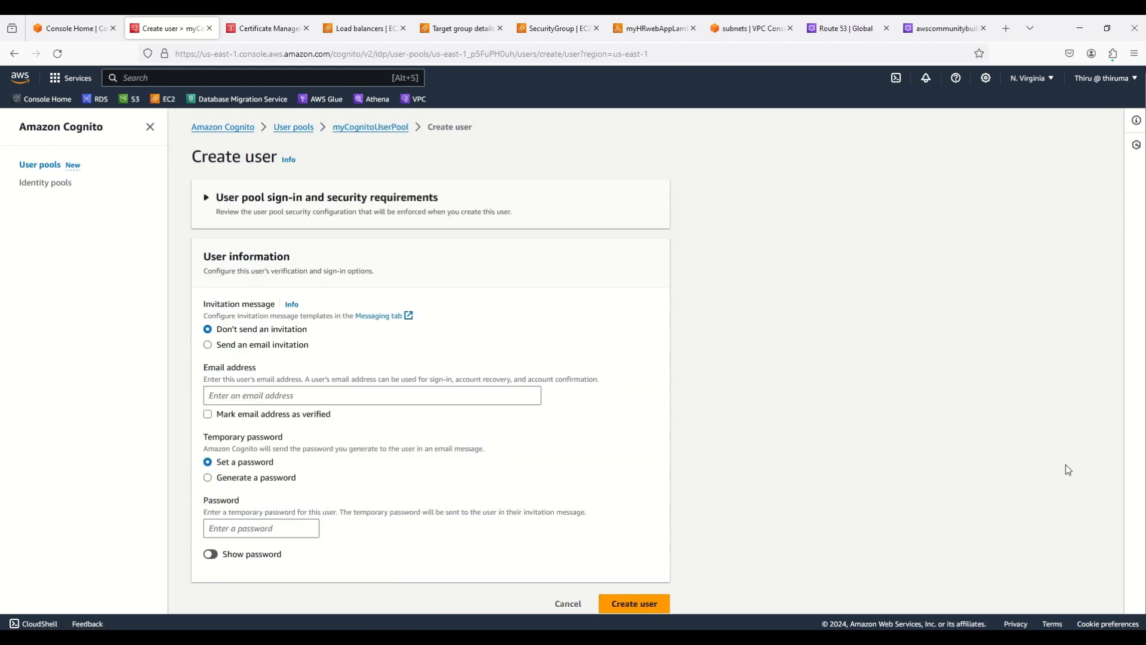
left_click(260, 397)
type("hr")
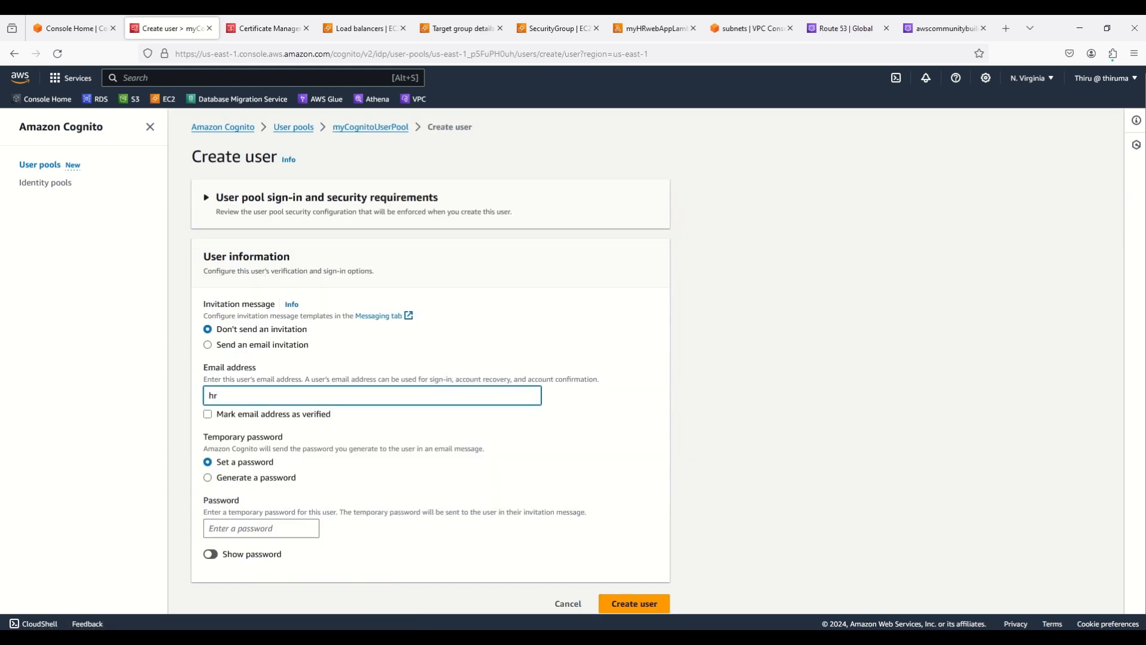
type("user2")
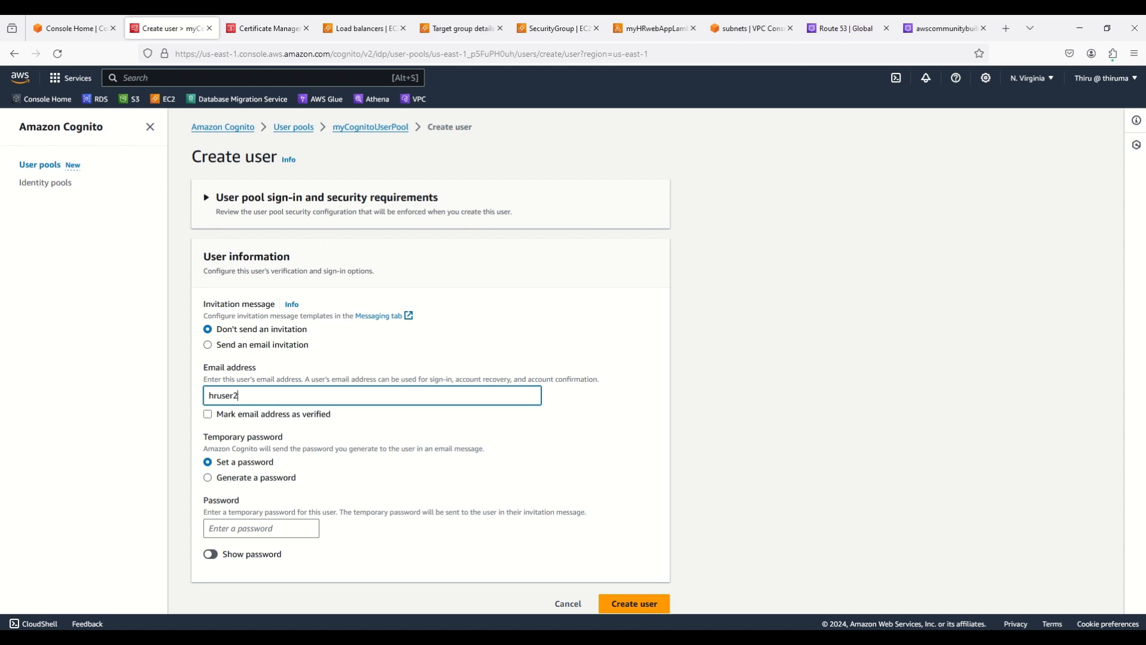
type("@example.com")
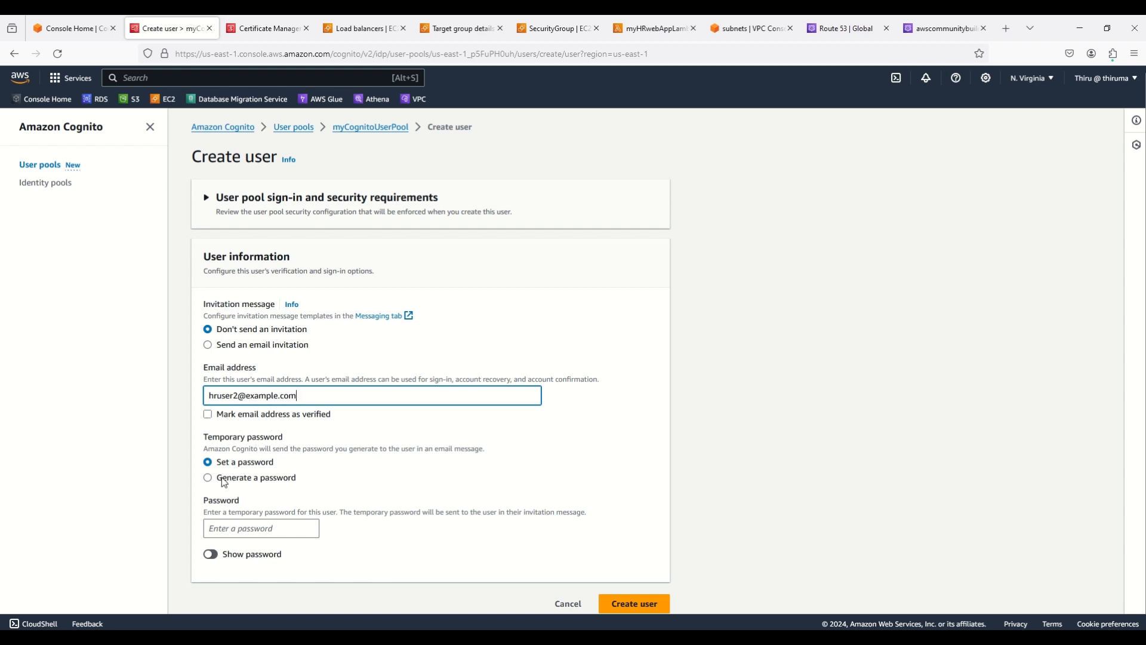
left_click(227, 530)
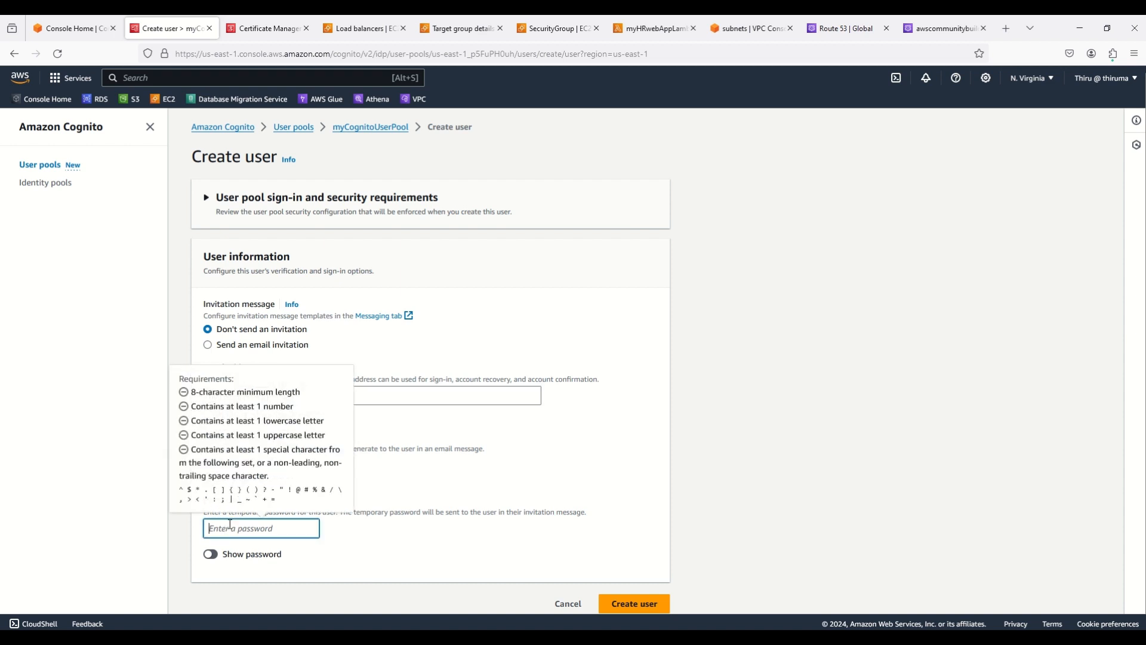
type("••••••")
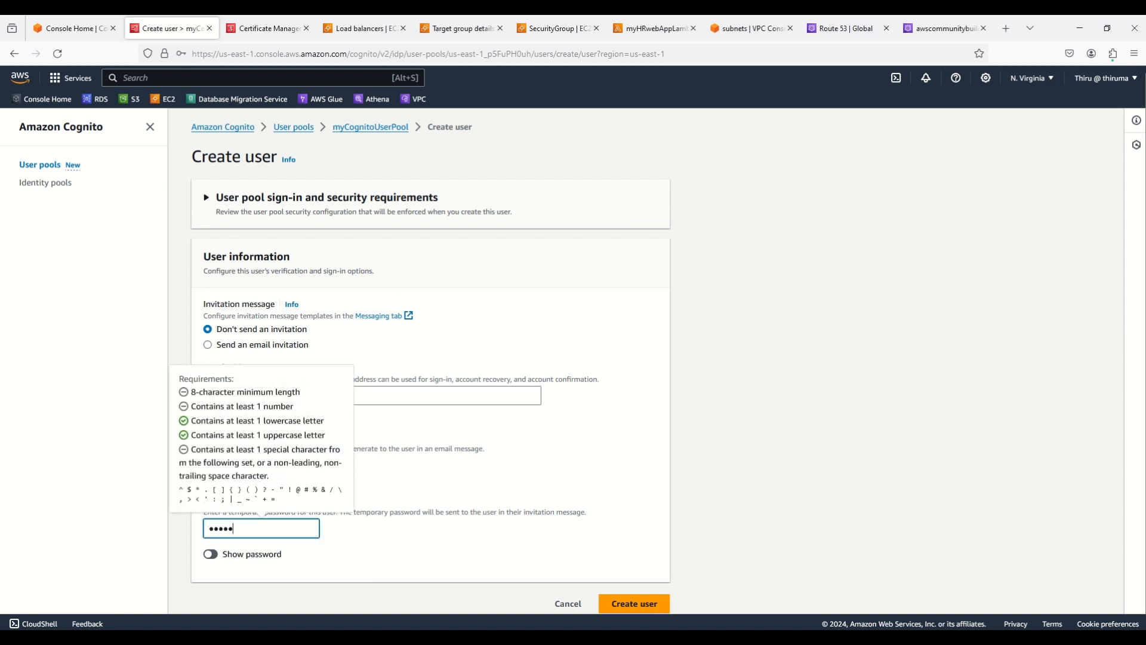
type("@")
type("***")
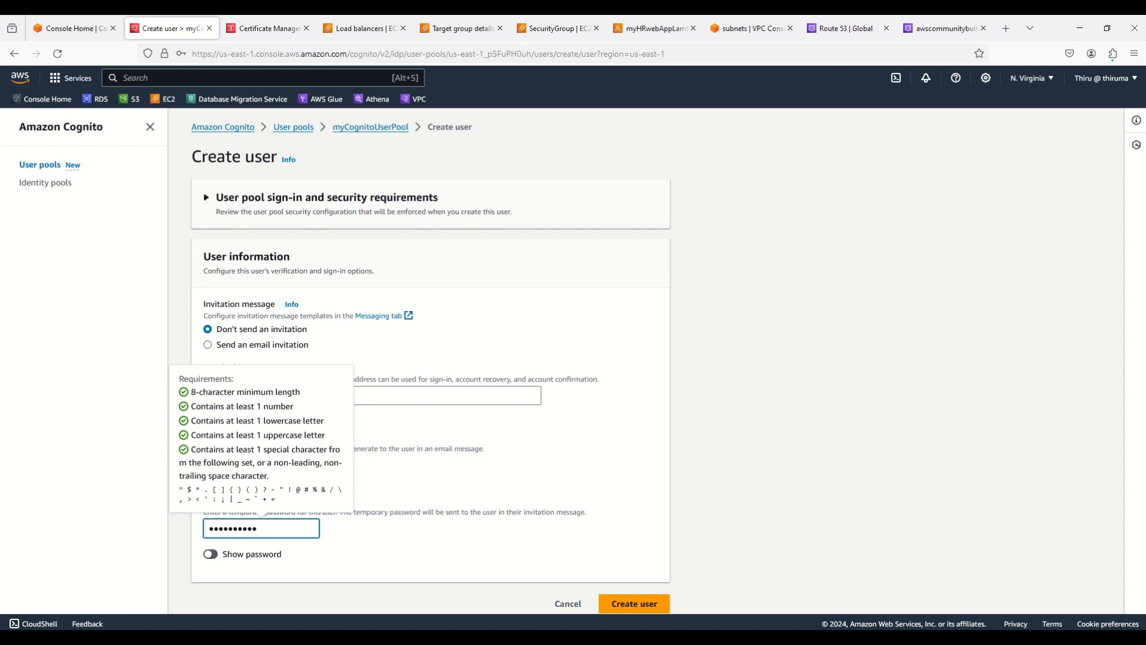
left_click(824, 481)
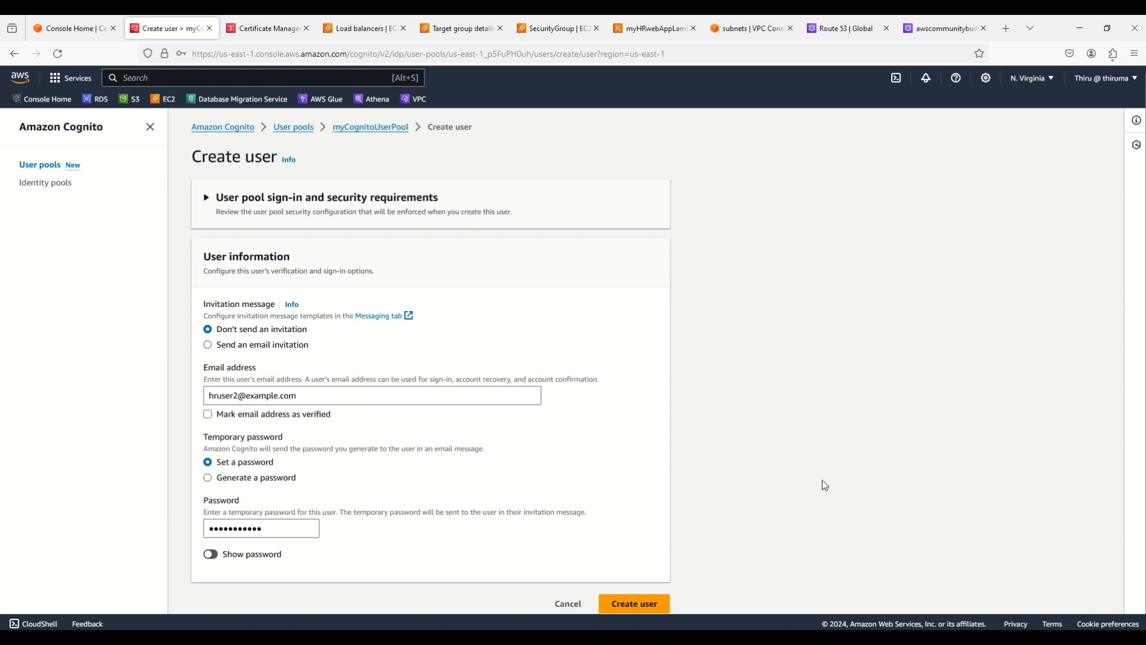
scroll(770, 525, "down", 1)
left_click(657, 587)
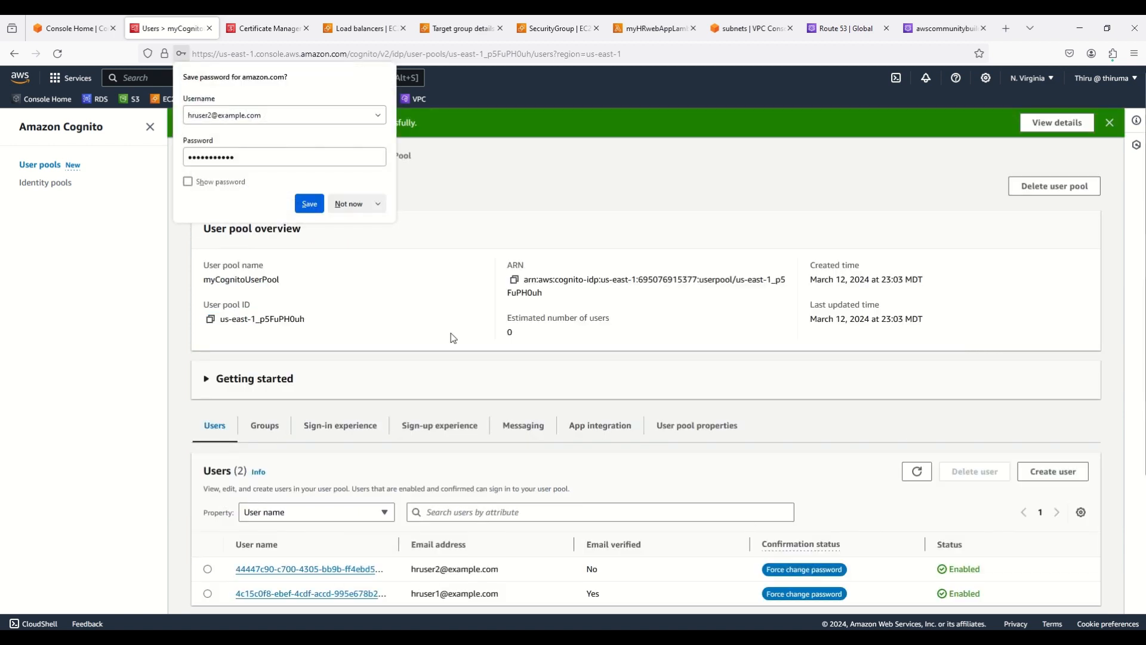
left_click(340, 202)
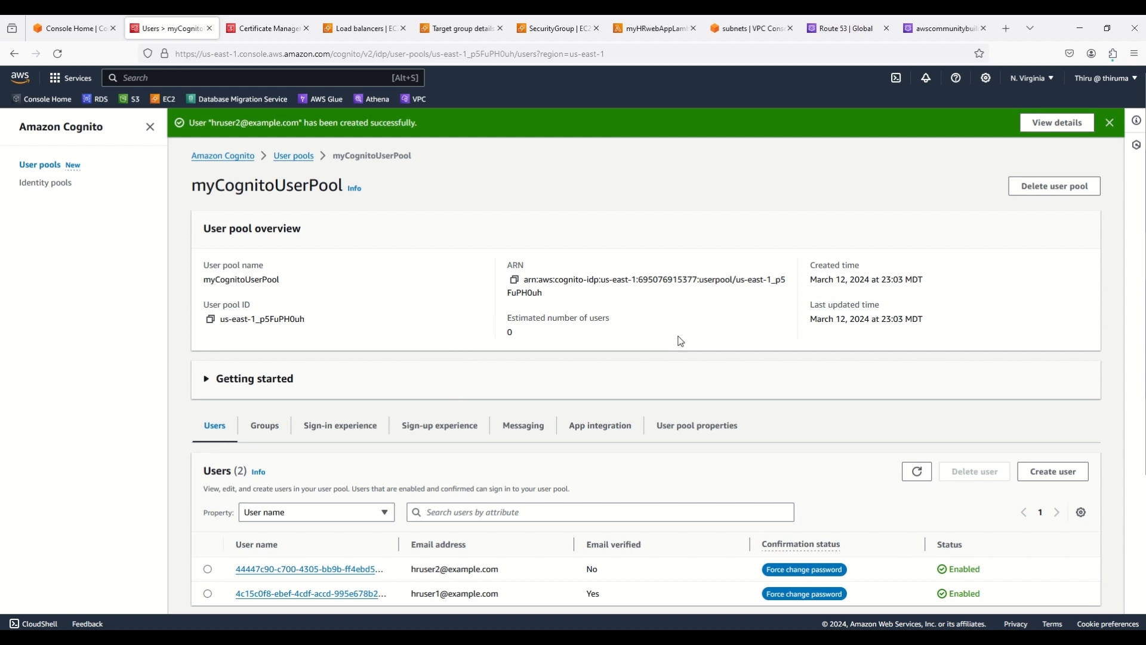
Compare the Email verified column: hruser1 shows Yes, hruser2 shows No
scroll(678, 336, "down", 3)
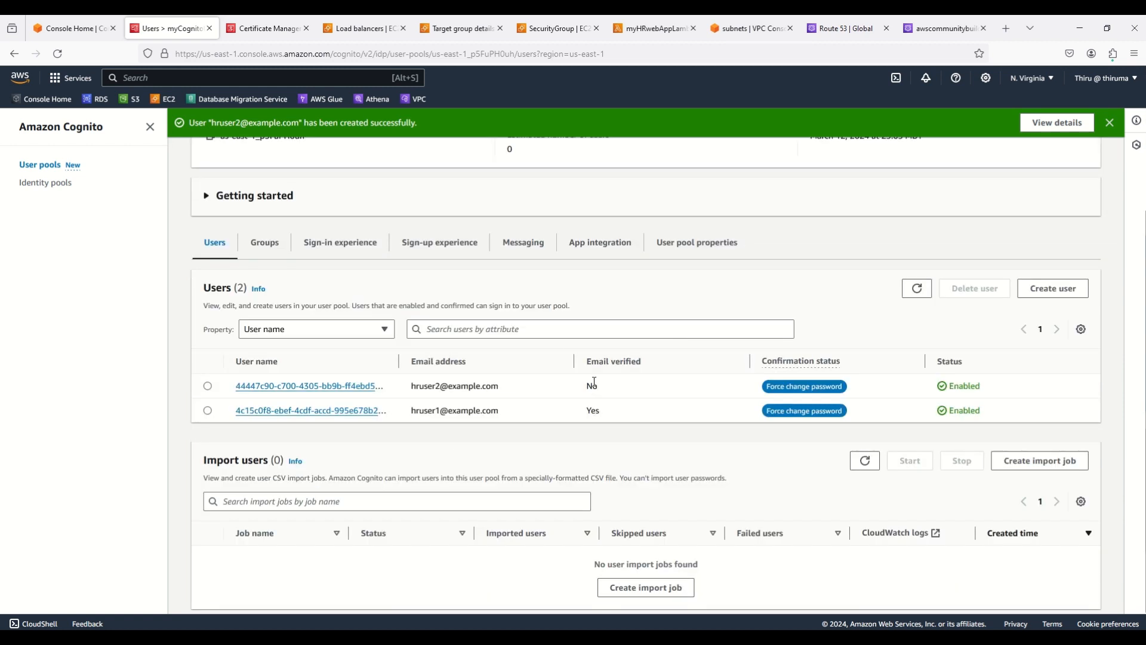
left_click_drag(586, 386, 600, 410)
left_click_drag(587, 361, 651, 372)
left_click(605, 416)
left_click_drag(587, 411, 601, 413)
left_click_drag(410, 385, 603, 392)
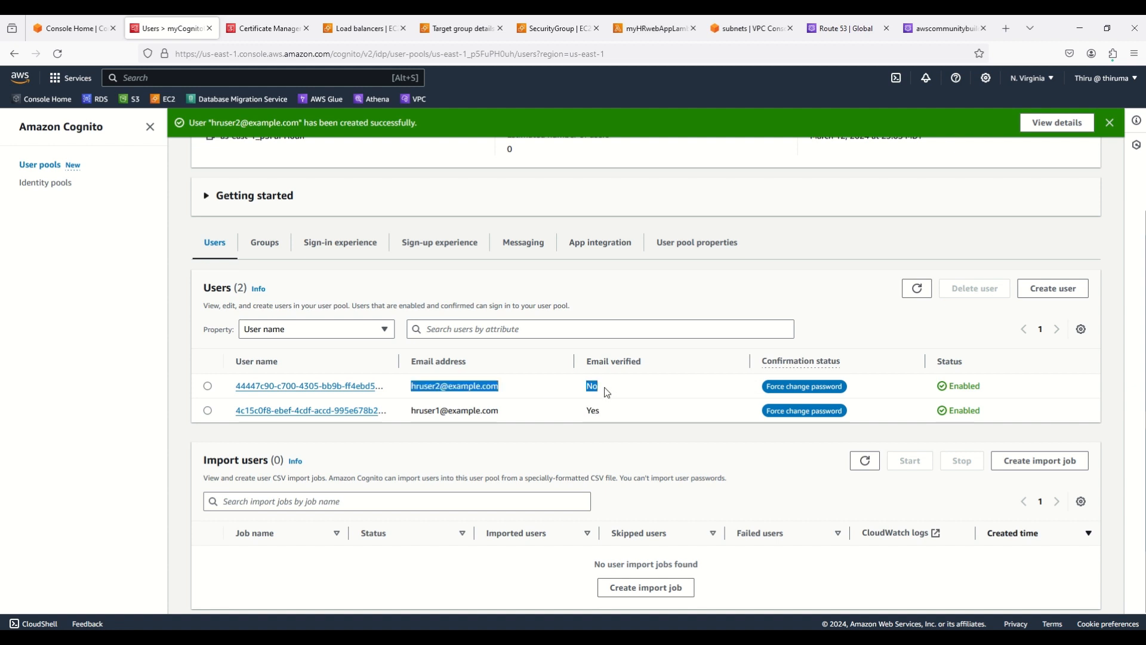
left_click(645, 391)
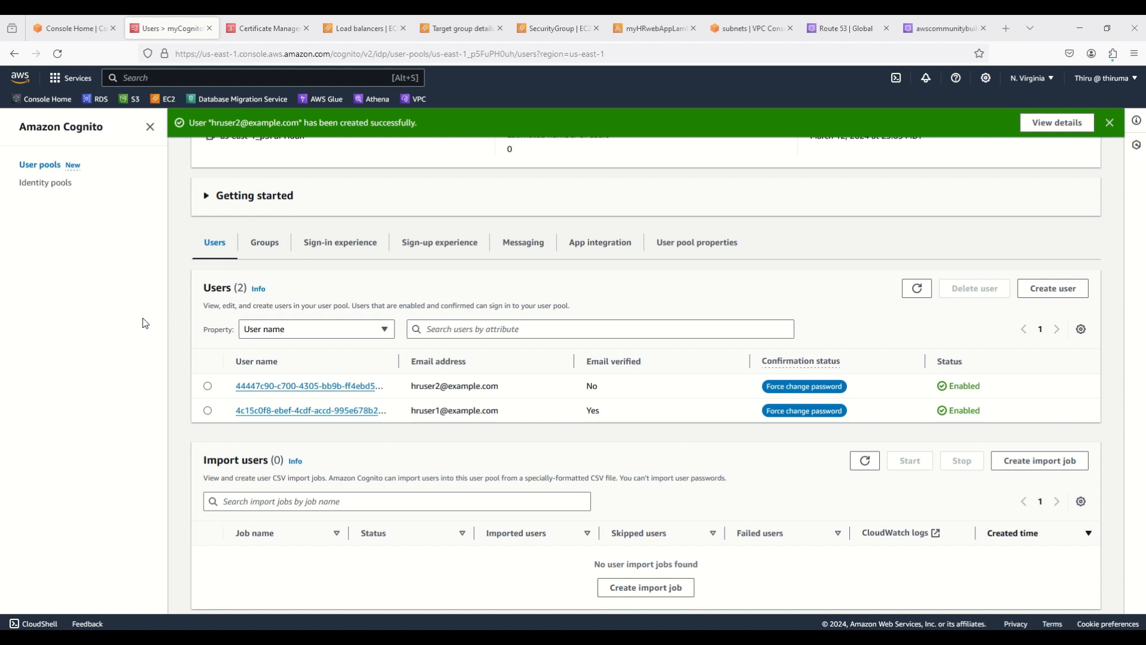
scroll(323, 332, "up", 3)
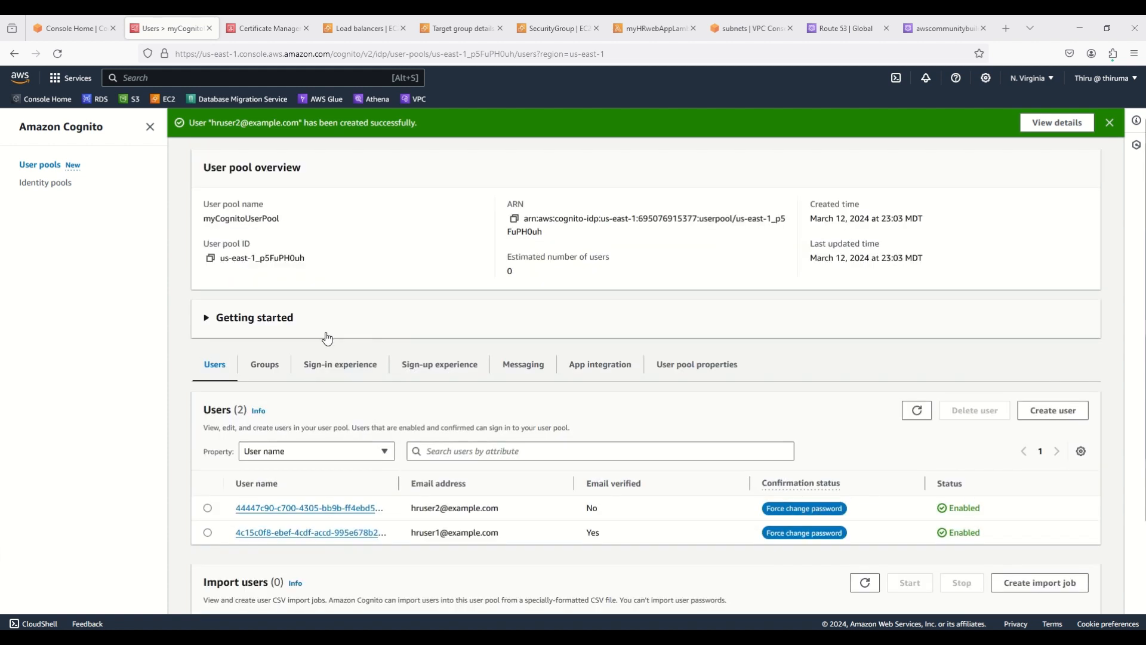
scroll(327, 338, "up", 2)
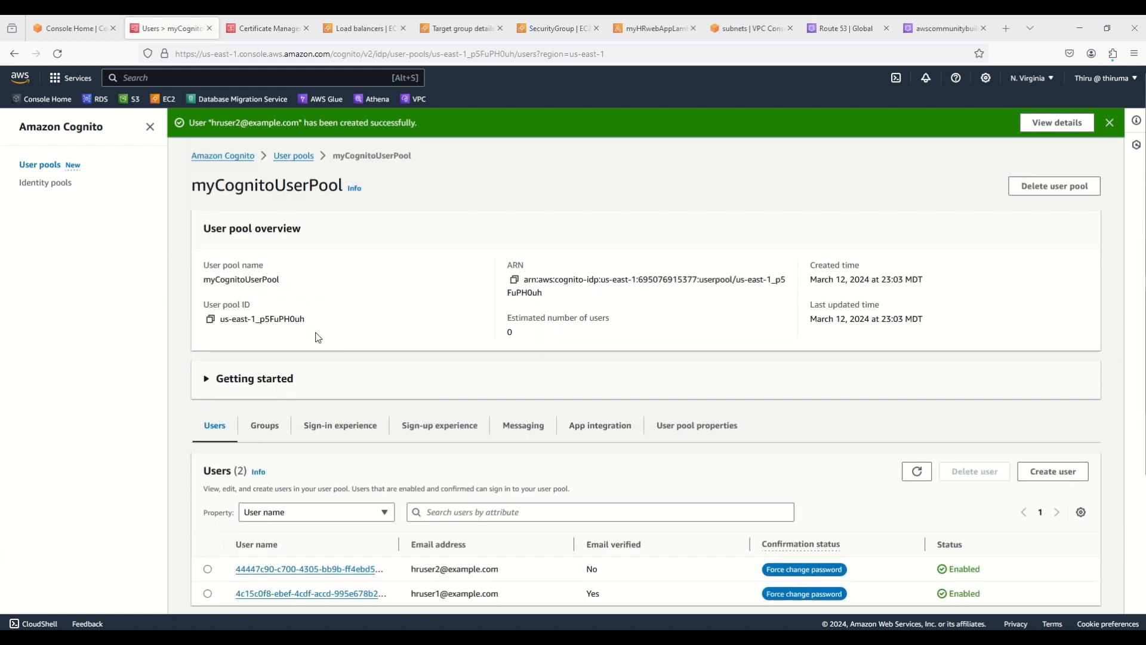
left_click(211, 319)
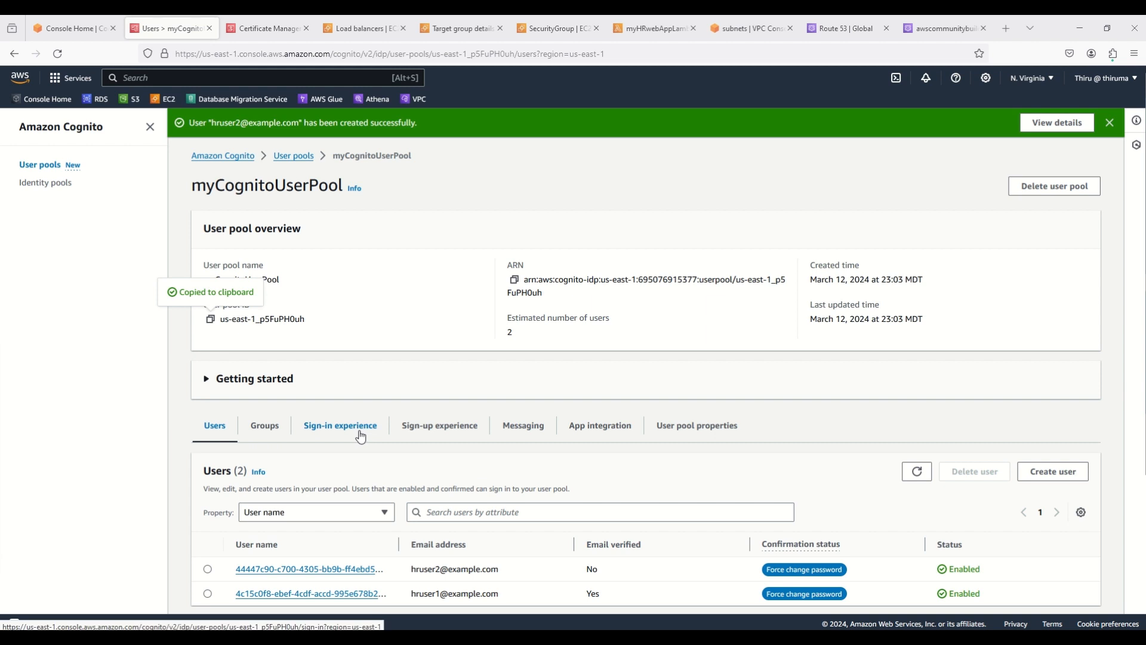
left_click(612, 428)
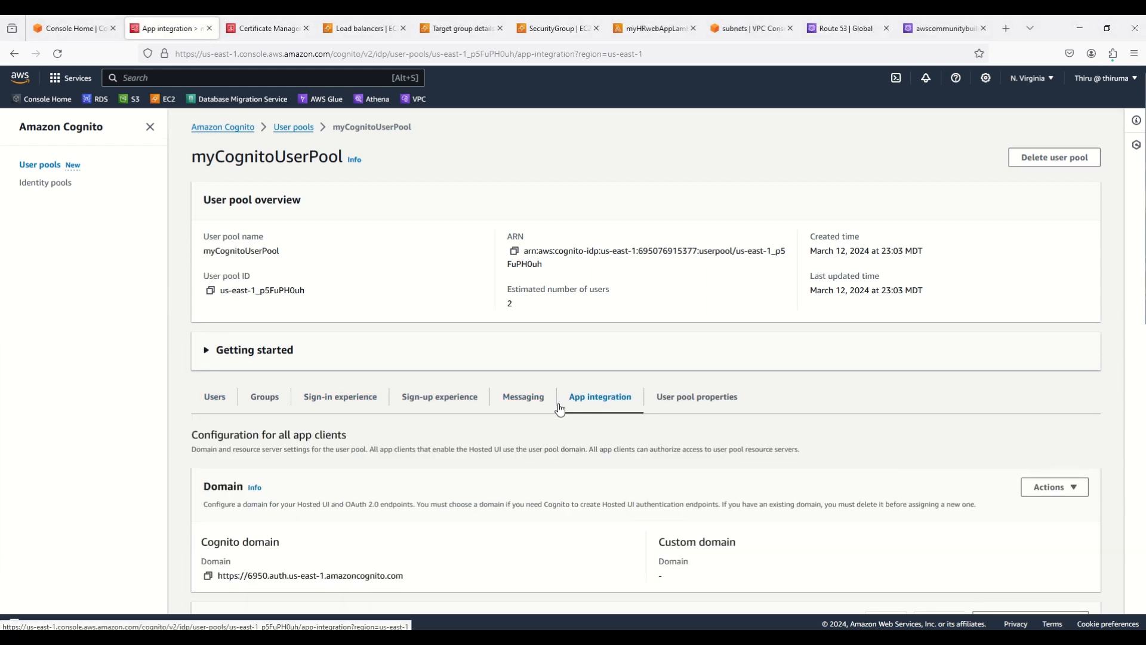
scroll(246, 559, "down", 2)
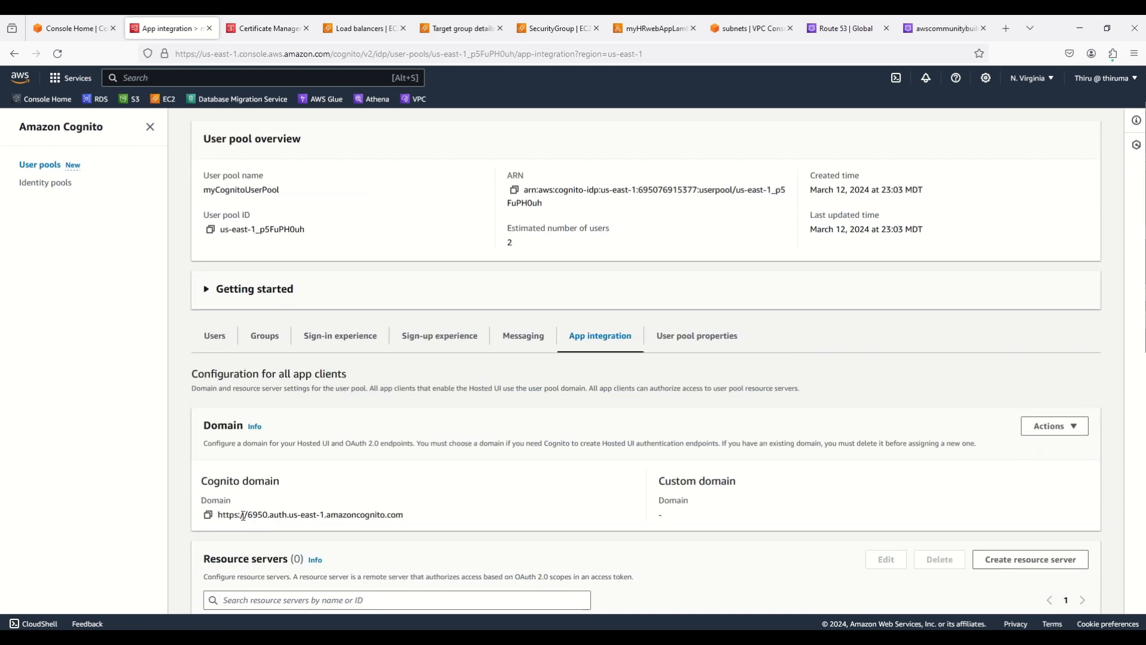
left_click(208, 515)
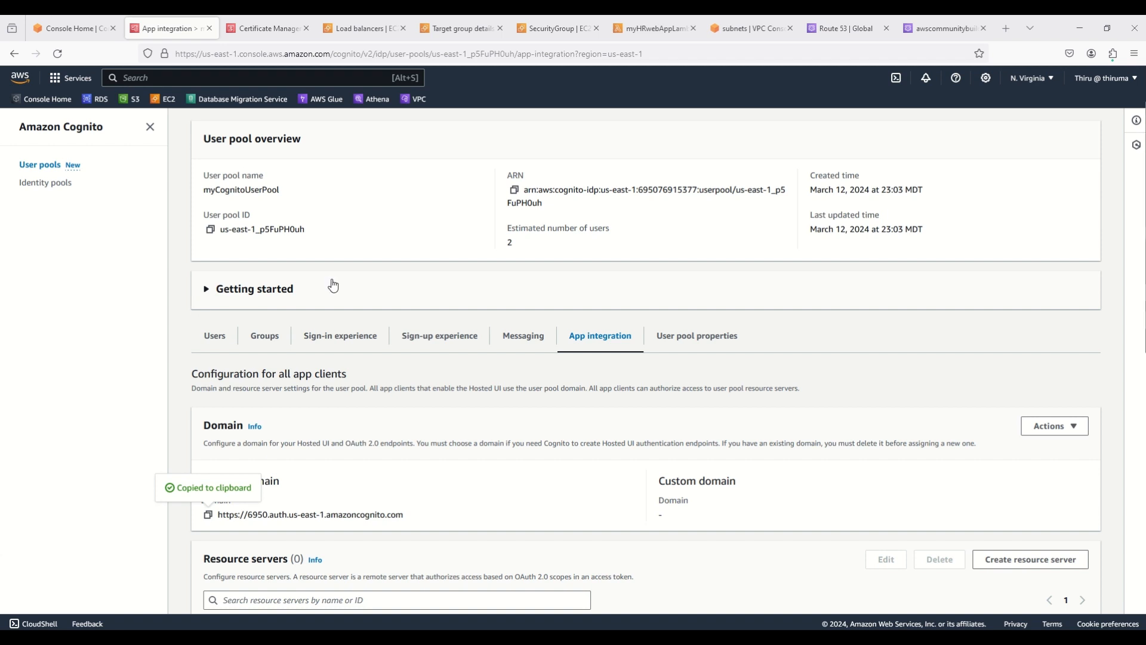
scroll(380, 325, "up", 1)
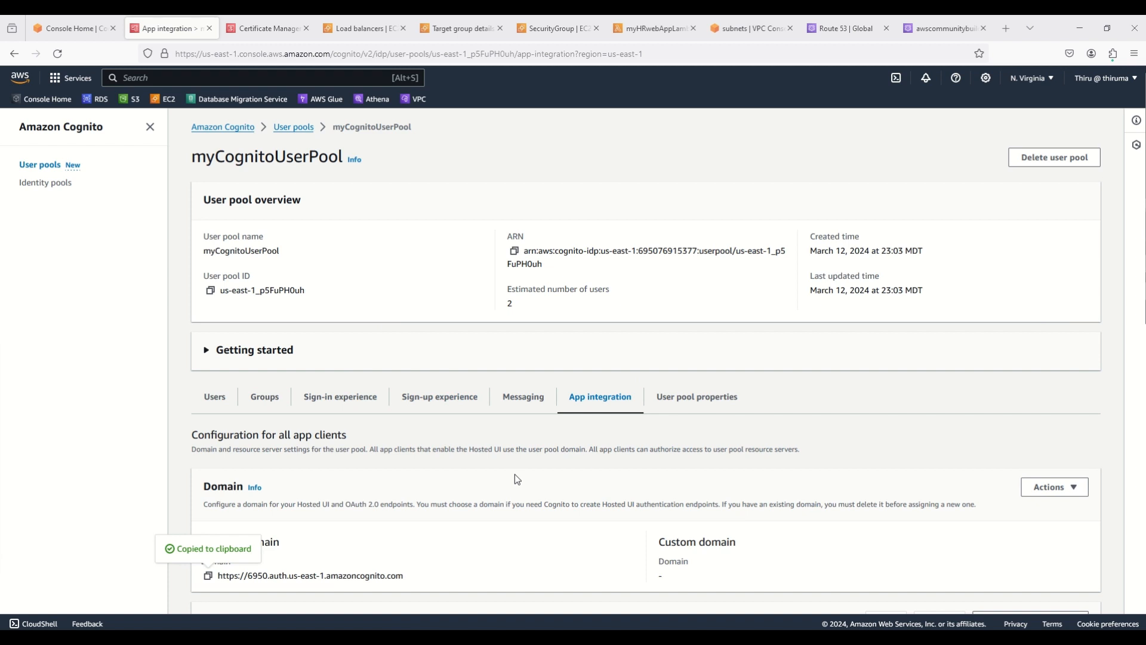
scroll(515, 474, "down", 9)
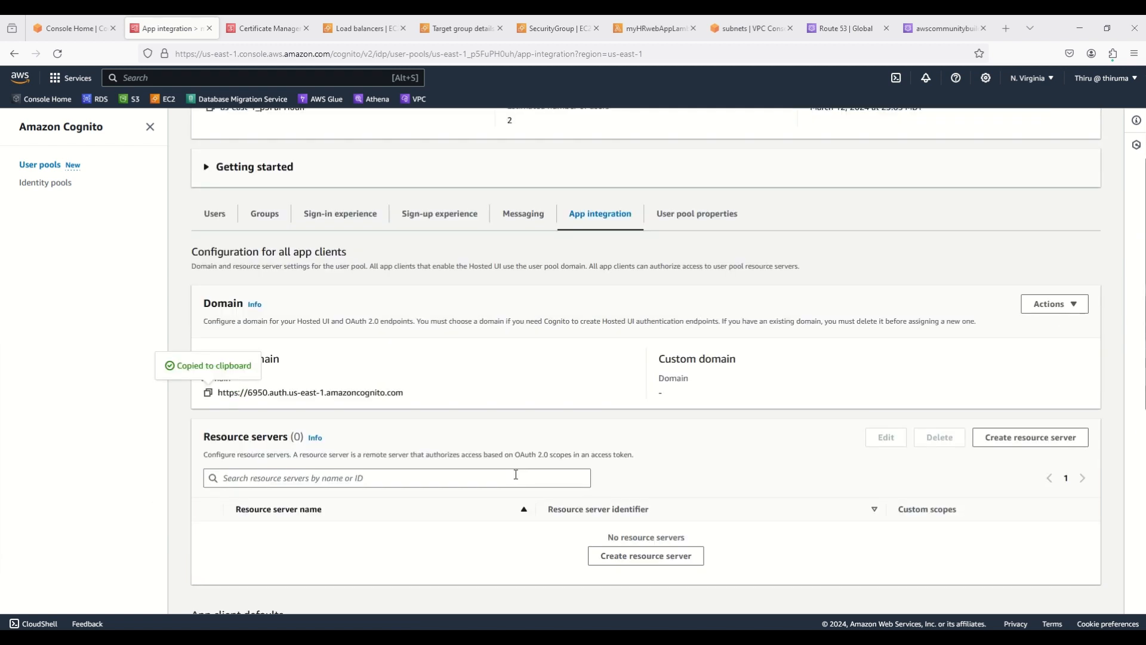
scroll(266, 481, "down", 2)
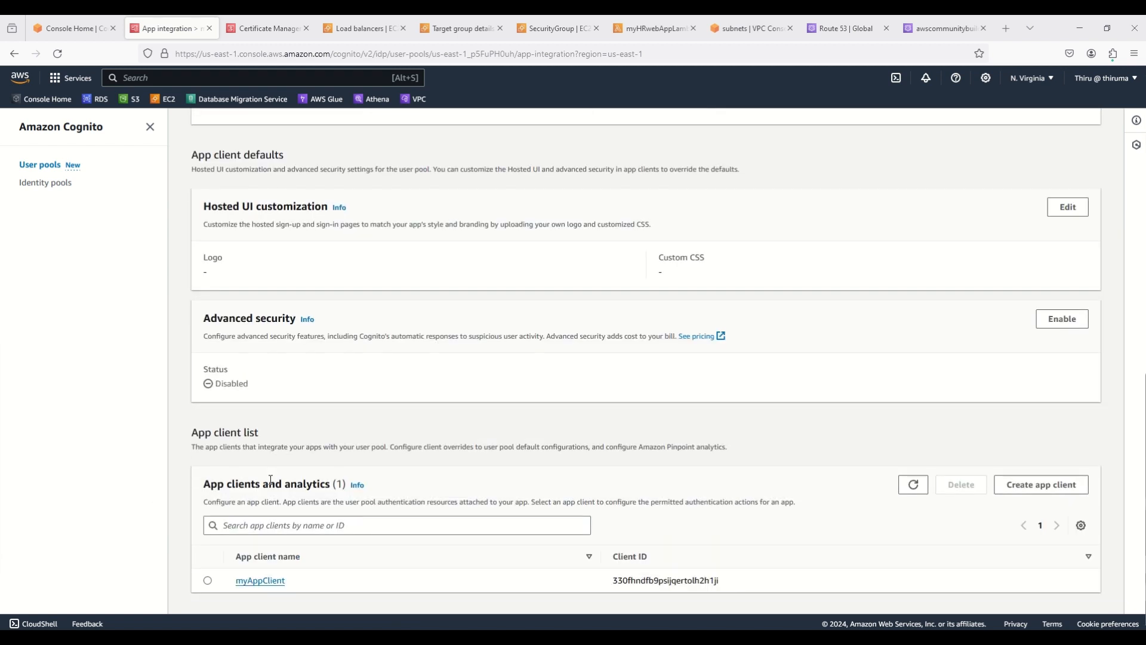
Copy myAppClient's client ID and client secret, then return to Console Home
left_click(256, 581)
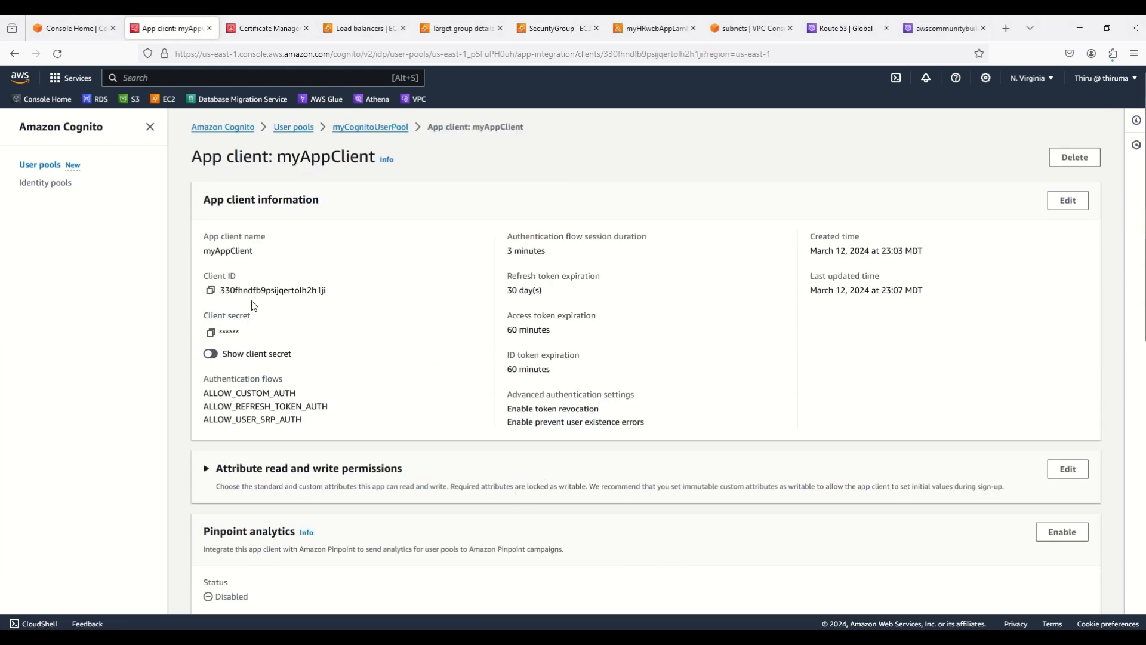
left_click(210, 290)
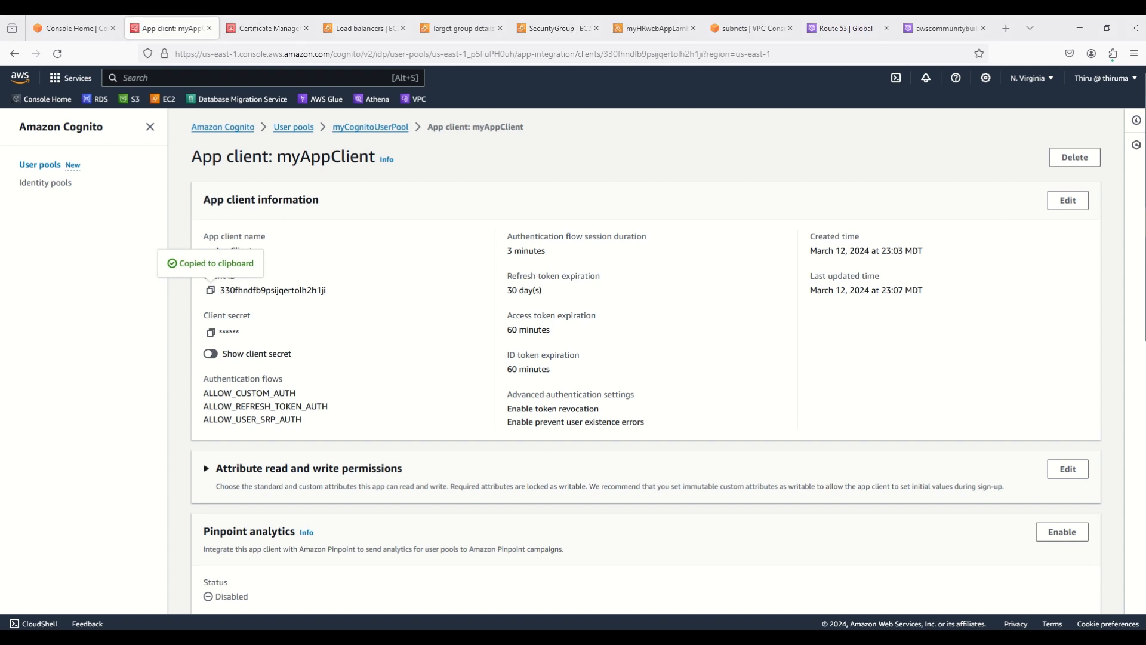
left_click(211, 332)
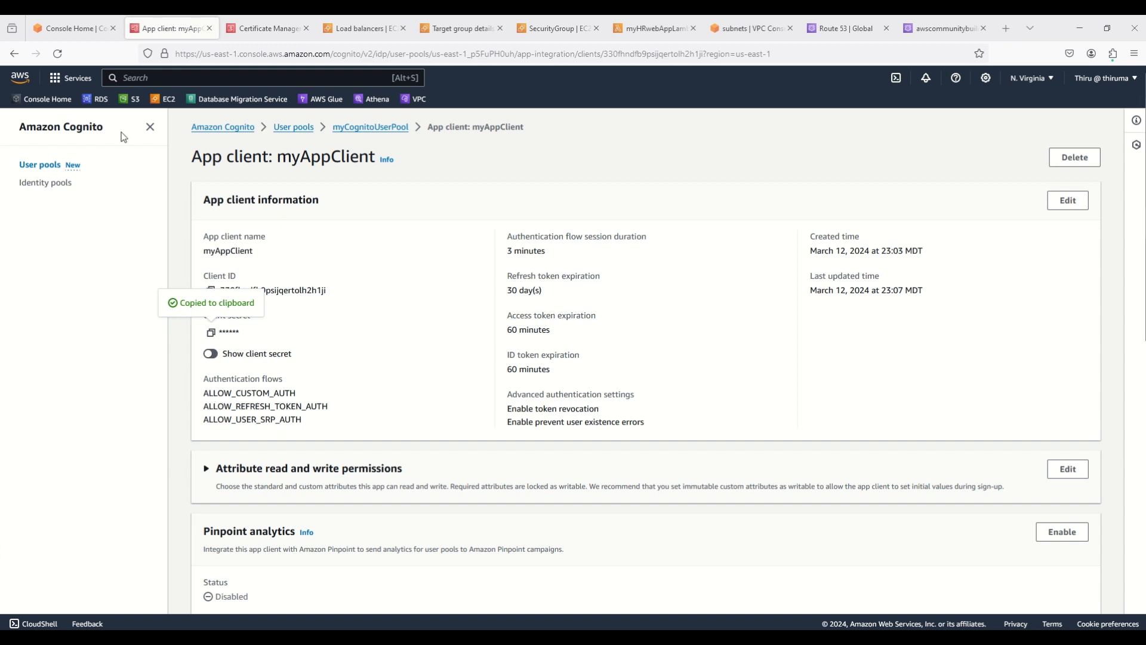
left_click(84, 31)
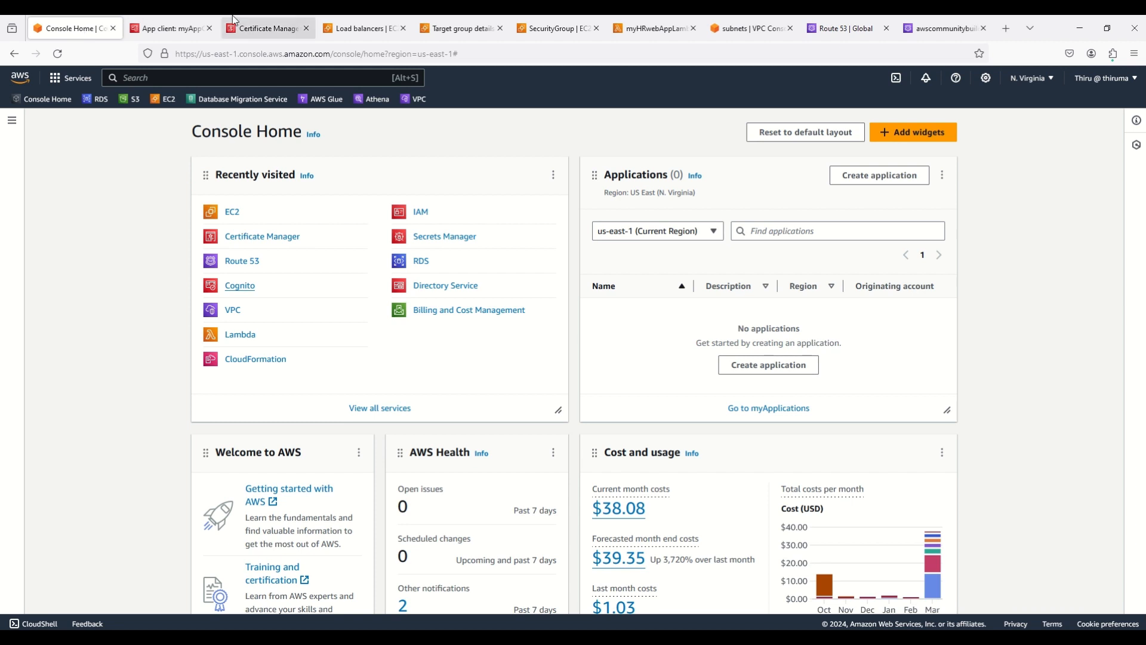
In the VPC console, start creating a new Verified Access trust provider
left_click(749, 29)
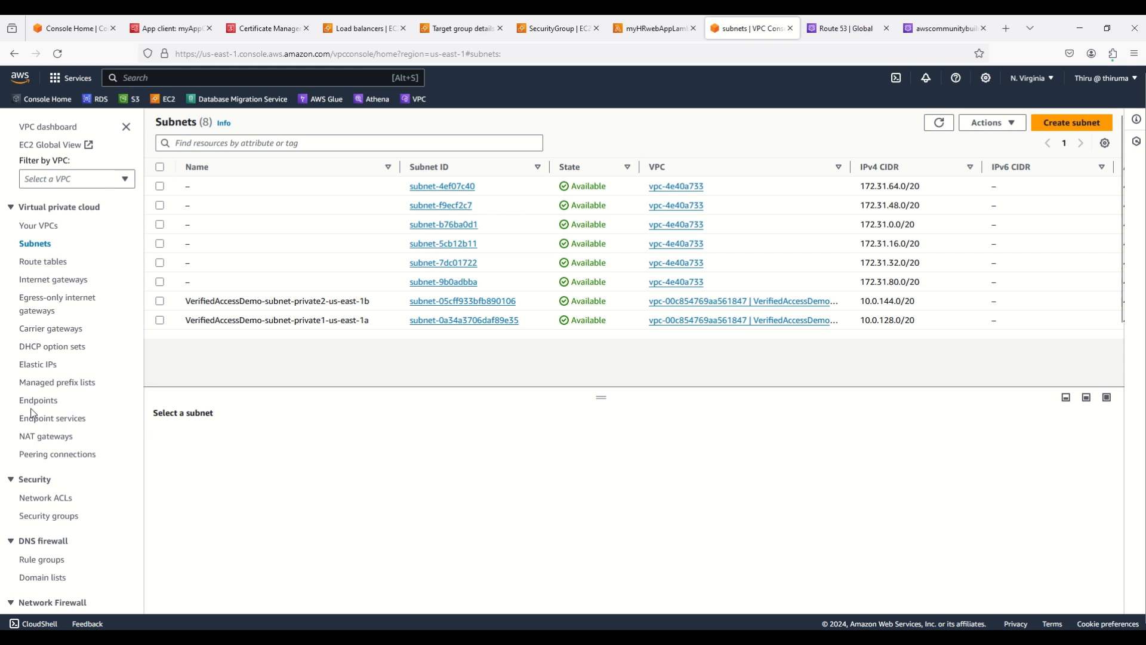
scroll(112, 363, "down", 5)
scroll(112, 363, "down", 8)
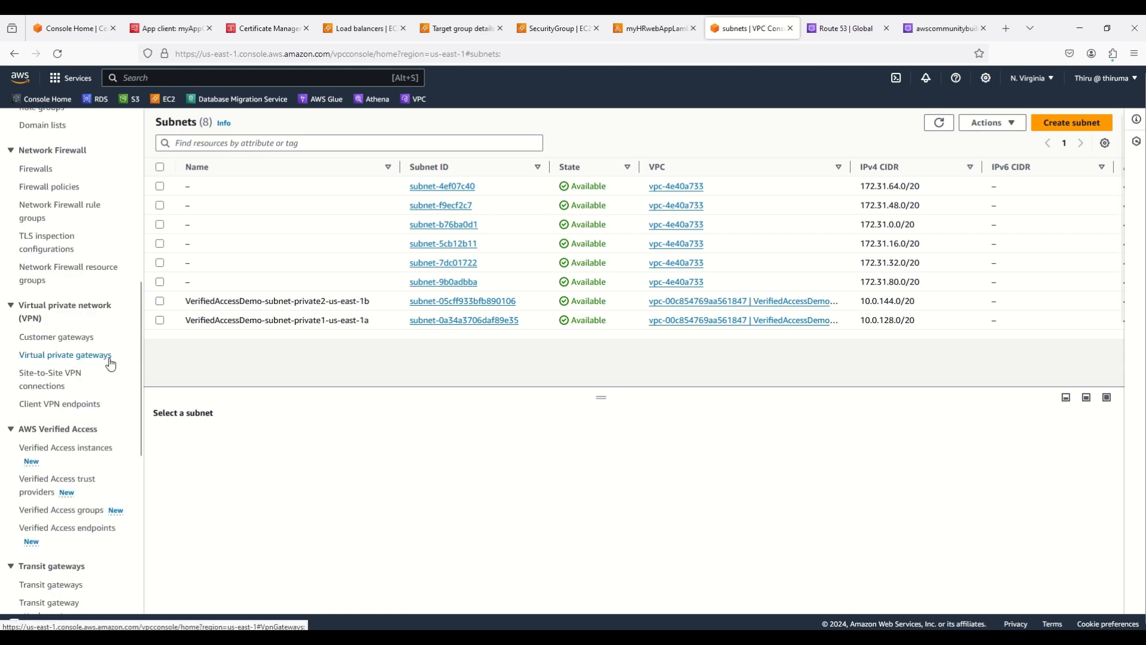
left_click(43, 491)
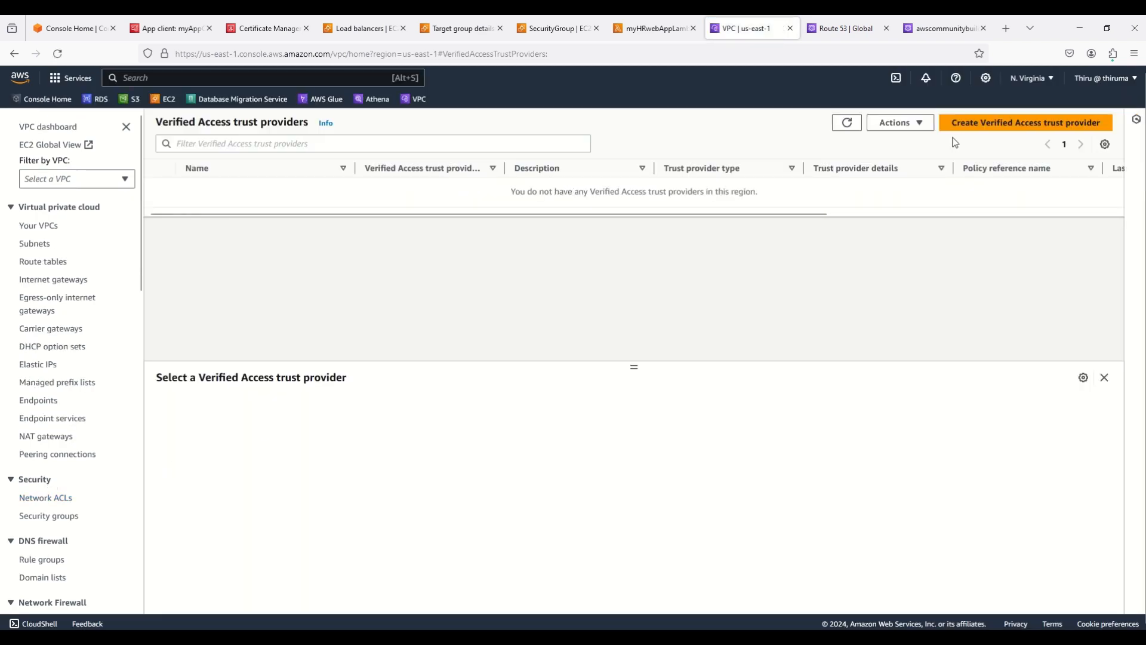
left_click(989, 126)
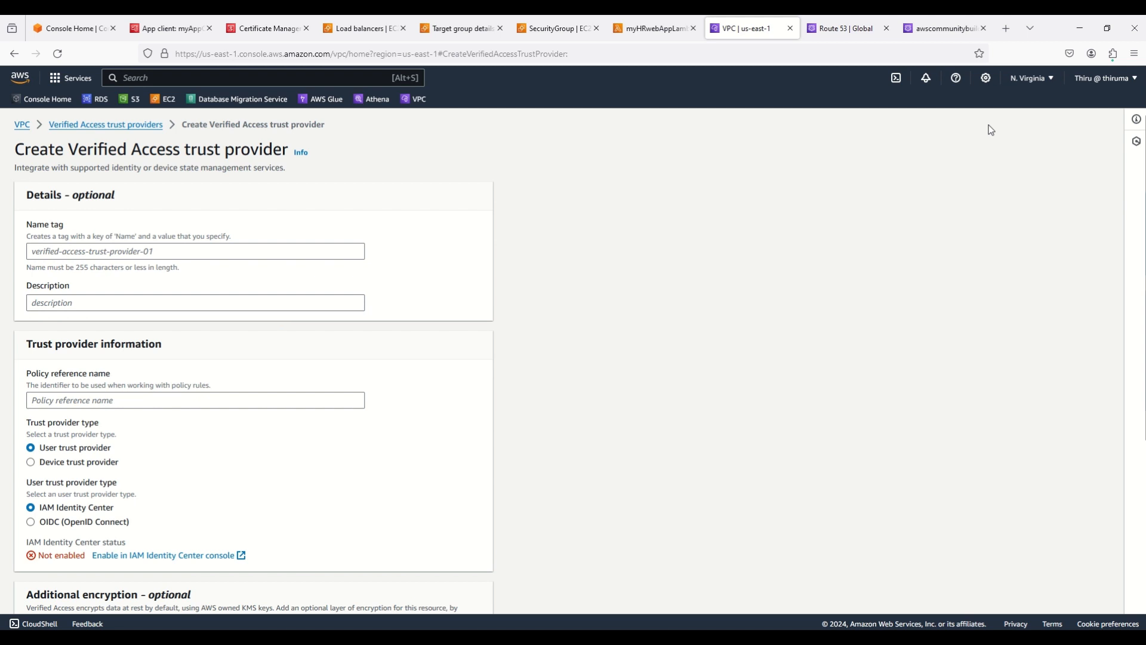
Enter verified-access-trust-provider-01 as name tag and description, with policy reference name cognitopolicy
left_click(64, 251)
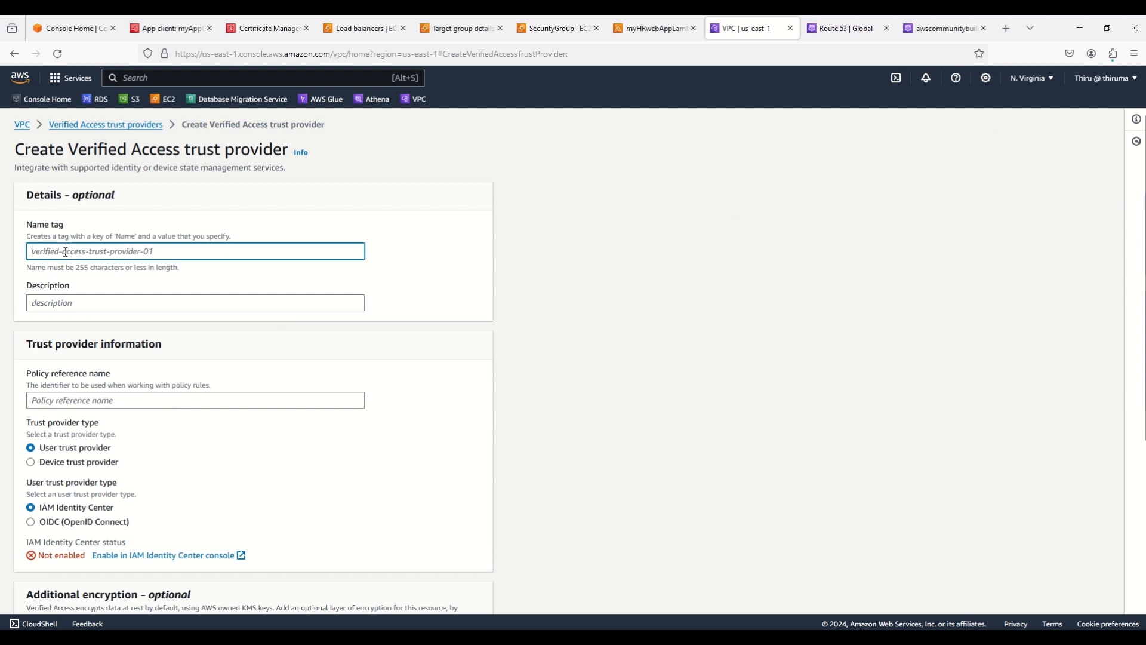
type("verified-access-")
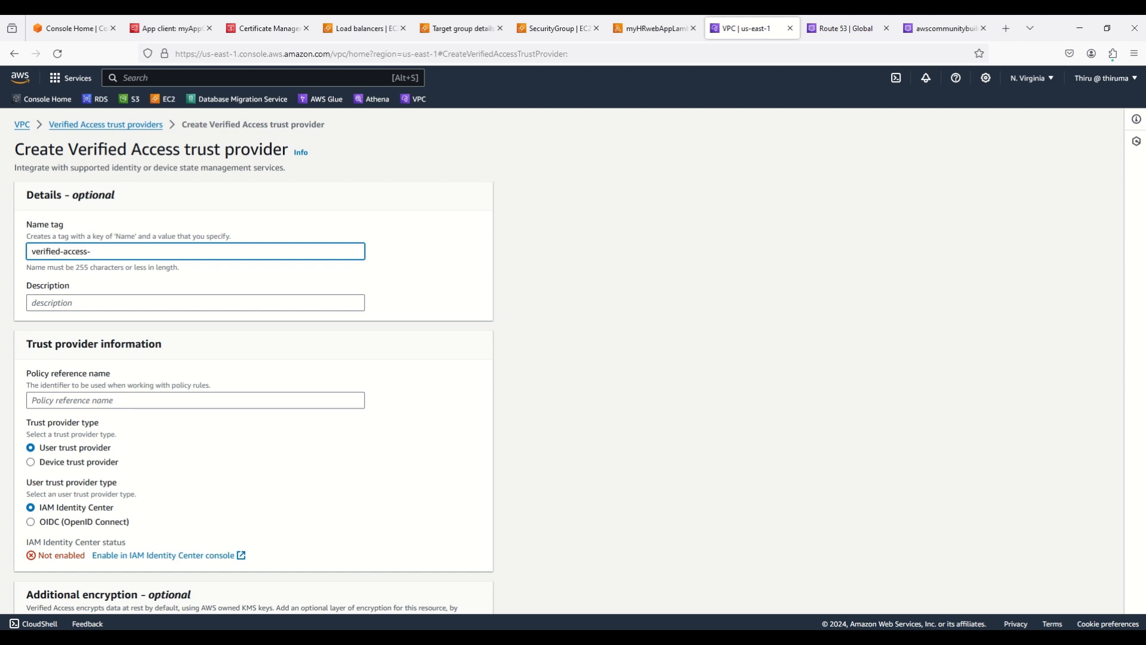
type("trust-provider-01")
triple_click(59, 250)
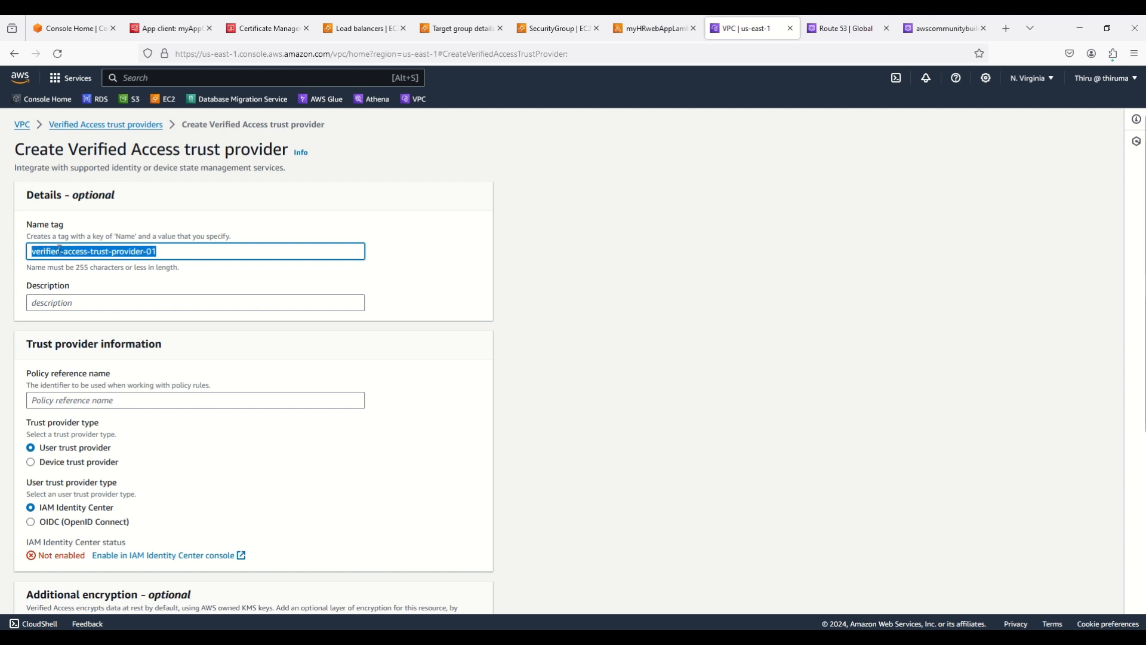
left_click(122, 302)
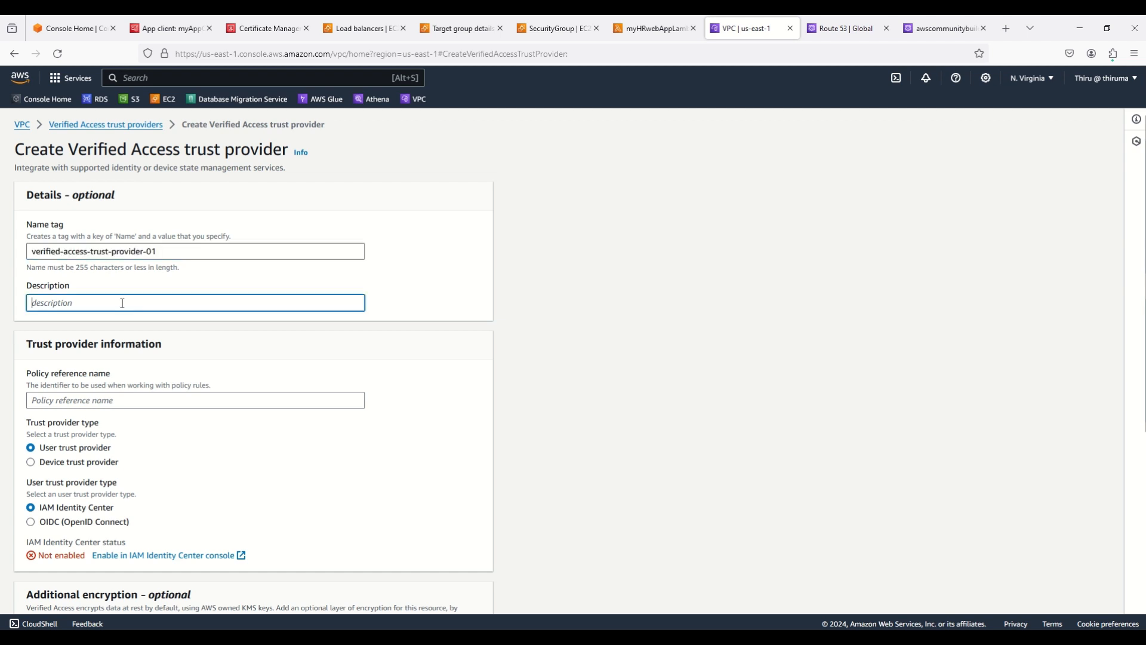
key("ctrl+v")
left_click(87, 401)
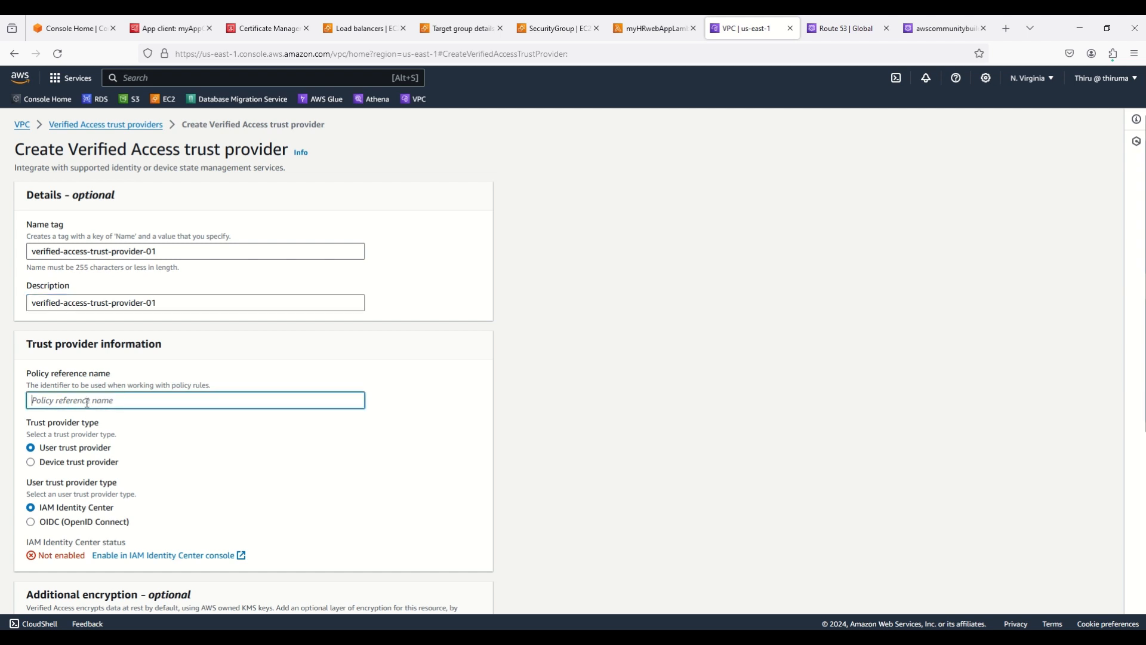
type("cogni")
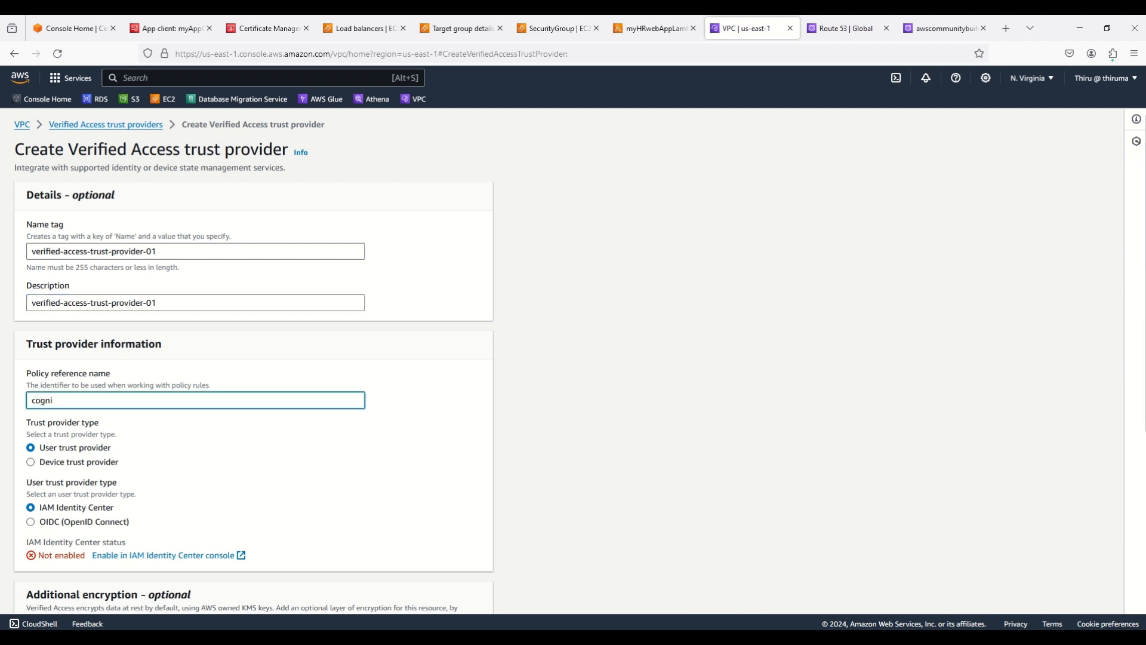
type("topoli")
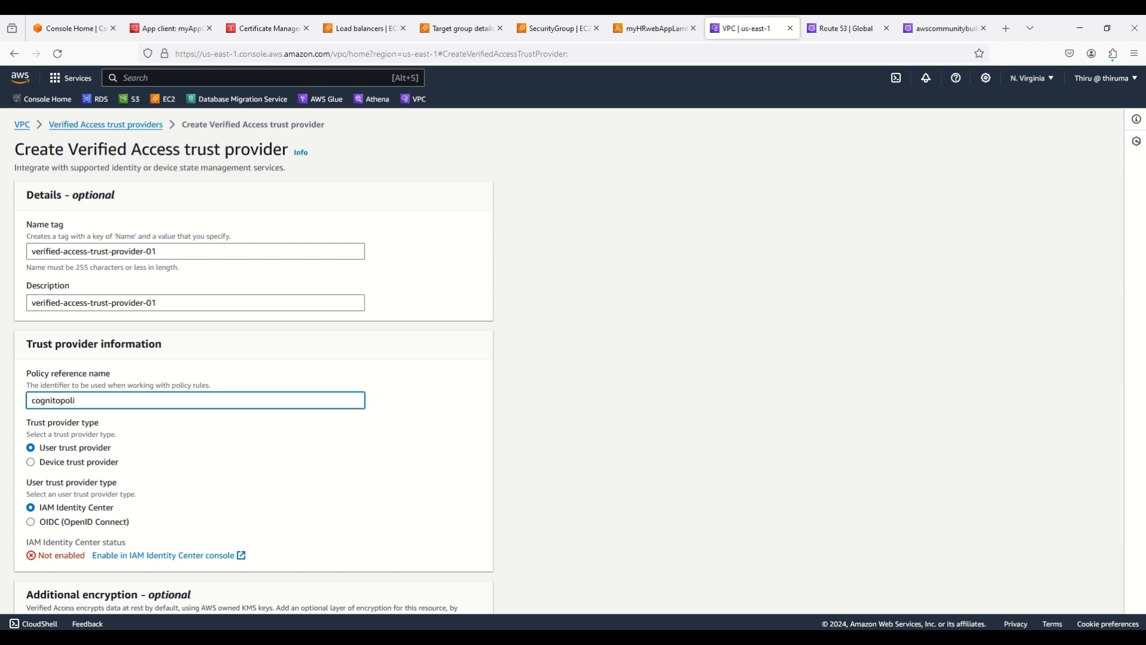
type("cy")
Choose OIDC as the user trust provider type and paste the Cognito user pool's issuer URL
left_click(33, 523)
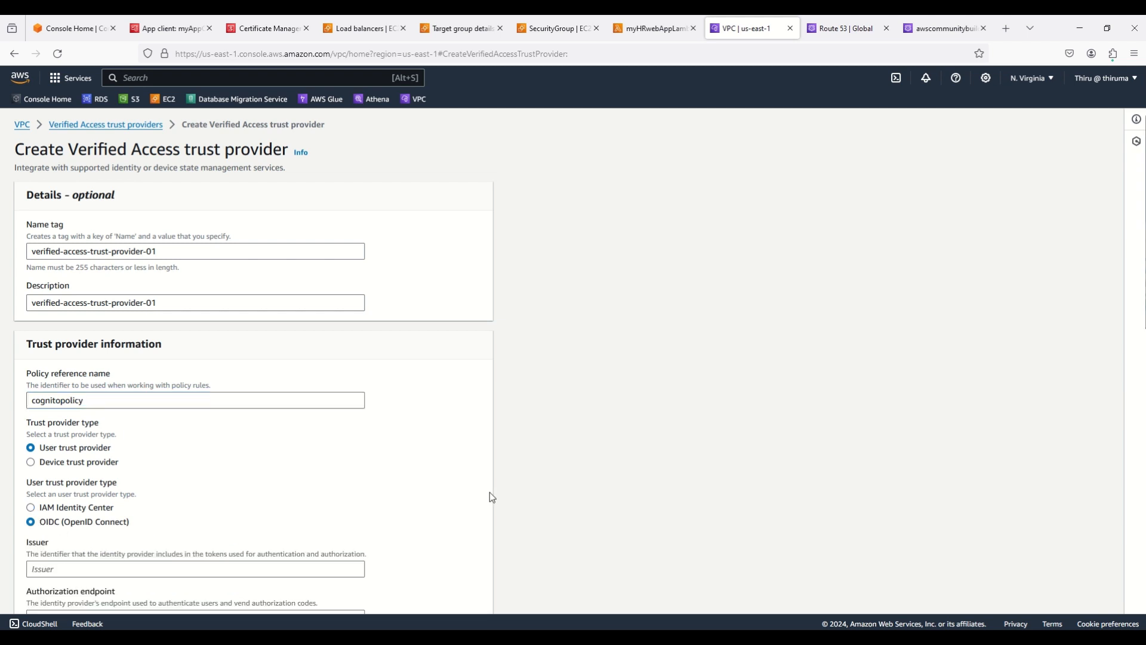
scroll(489, 492, "down", 2)
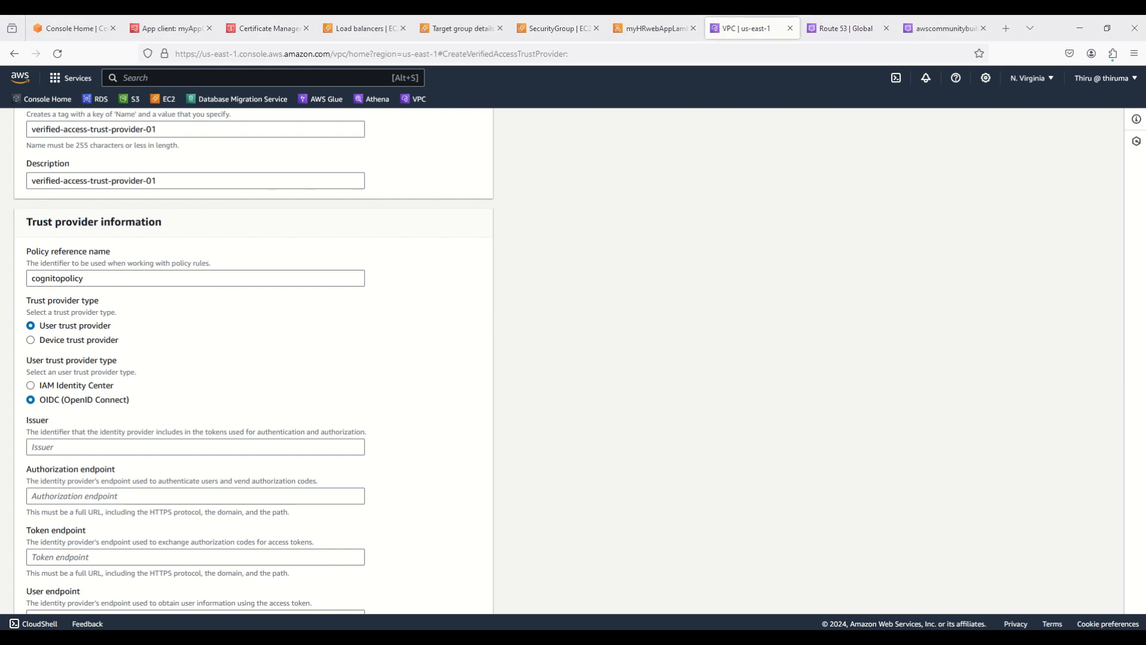
left_click(104, 446)
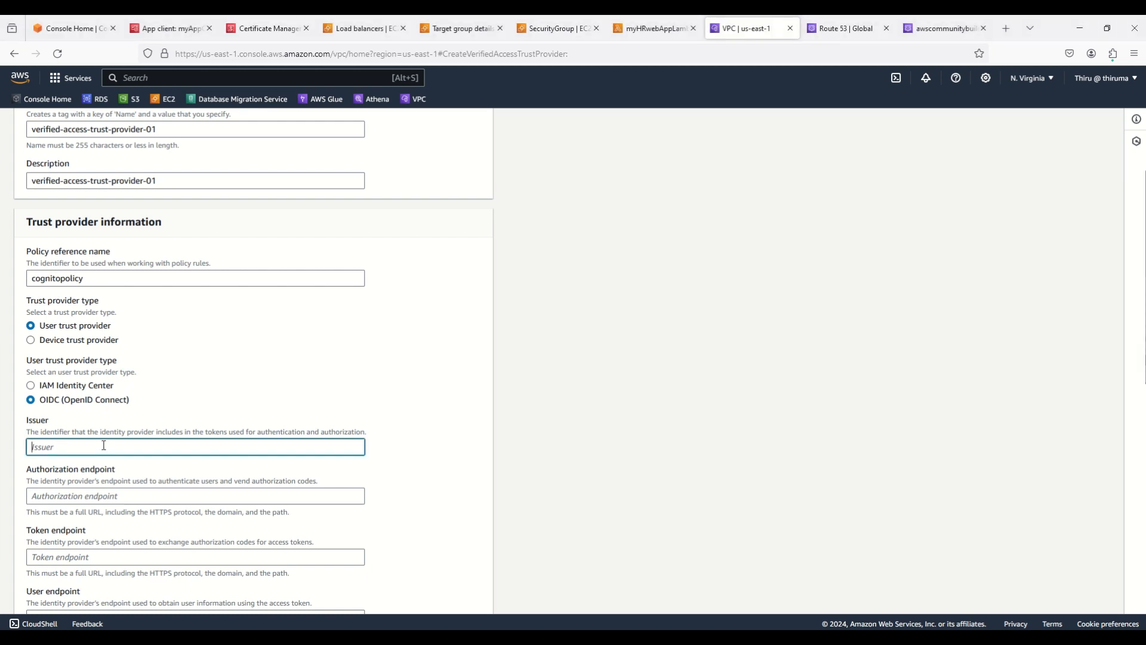
key("ctrl+v")
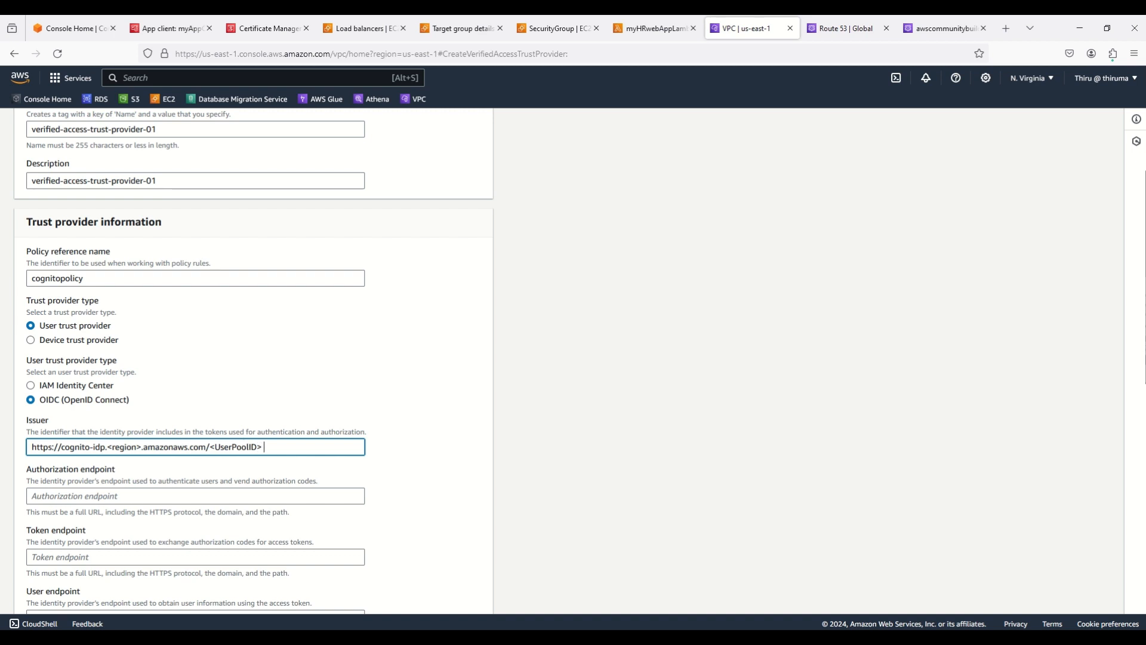
key("alt+Tab")
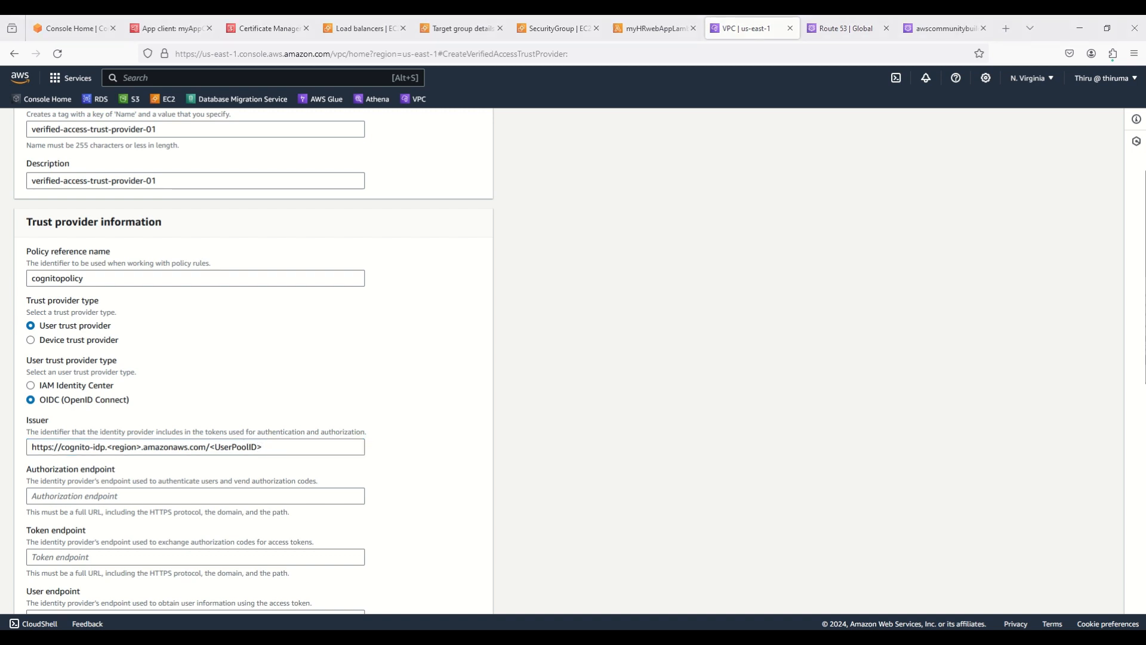
triple_click(216, 447)
key("ctrl+v")
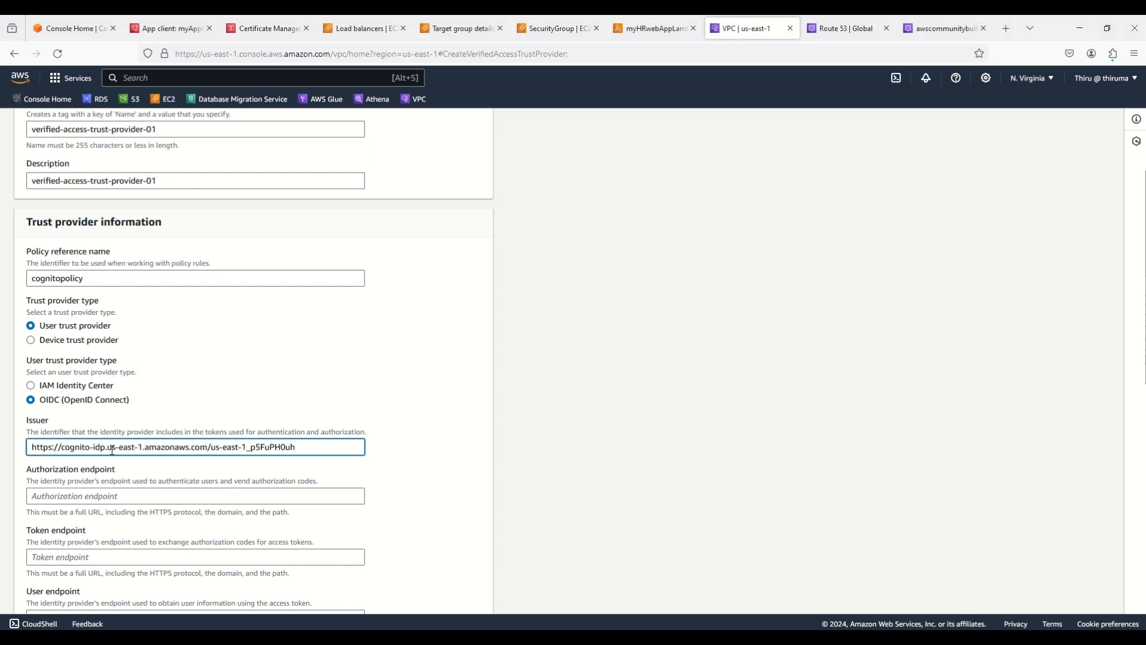
Check that the issuer URL's region us-east-1 and user pool ID match the console
left_click_drag(107, 448, 144, 447)
left_click(1031, 81)
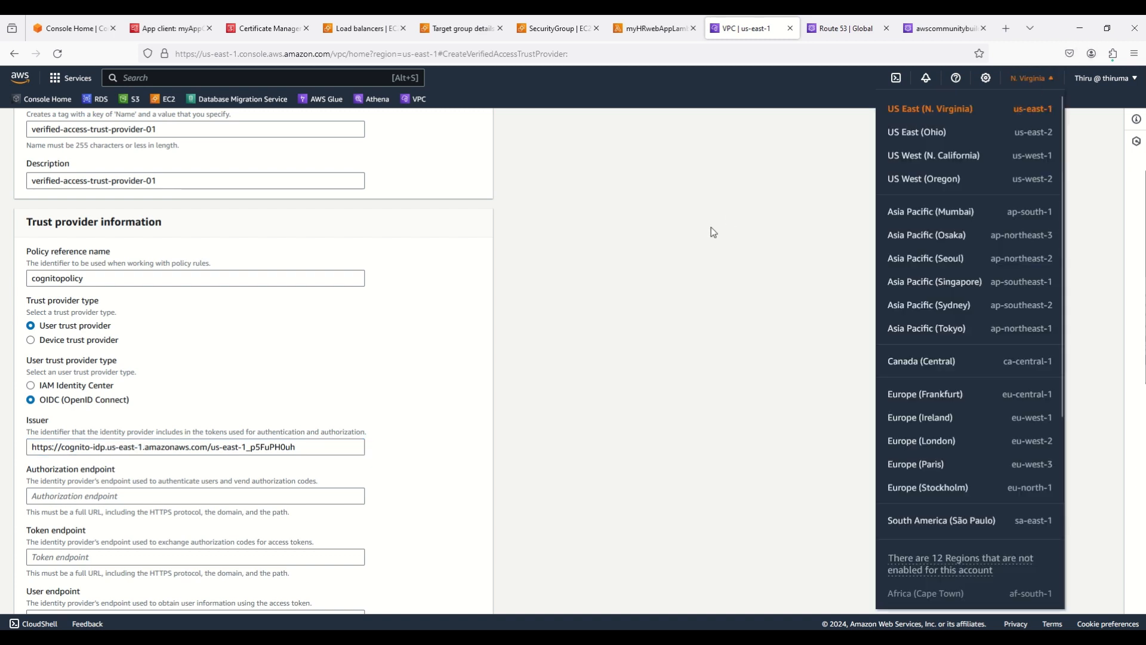
left_click(711, 231)
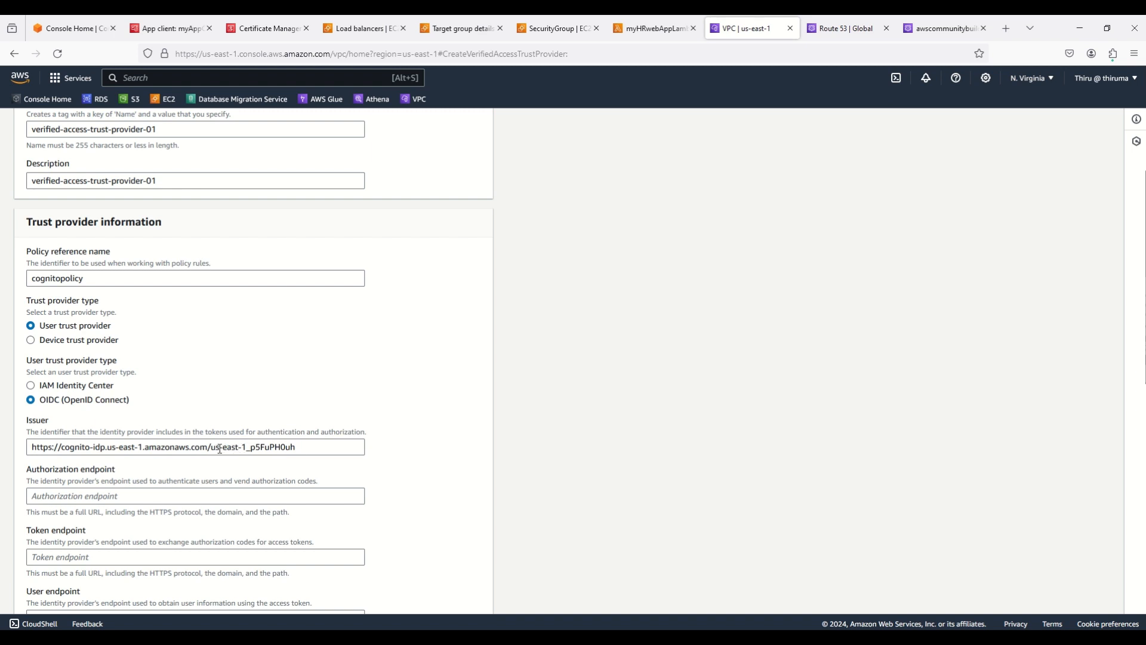
left_click_drag(211, 448, 305, 448)
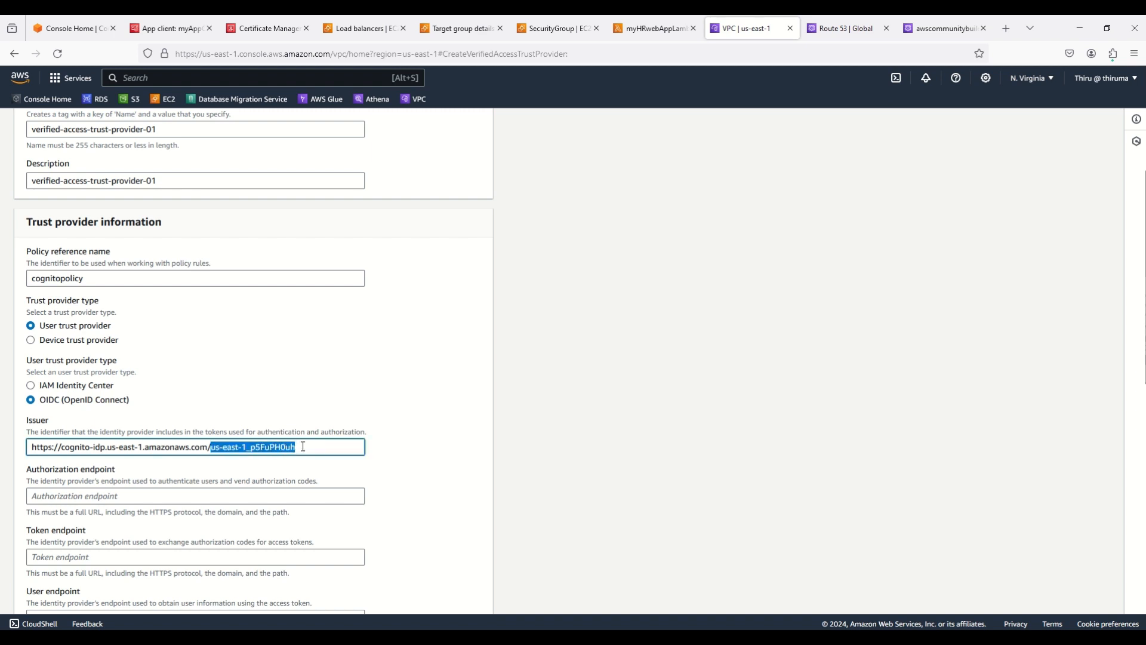
left_click(582, 424)
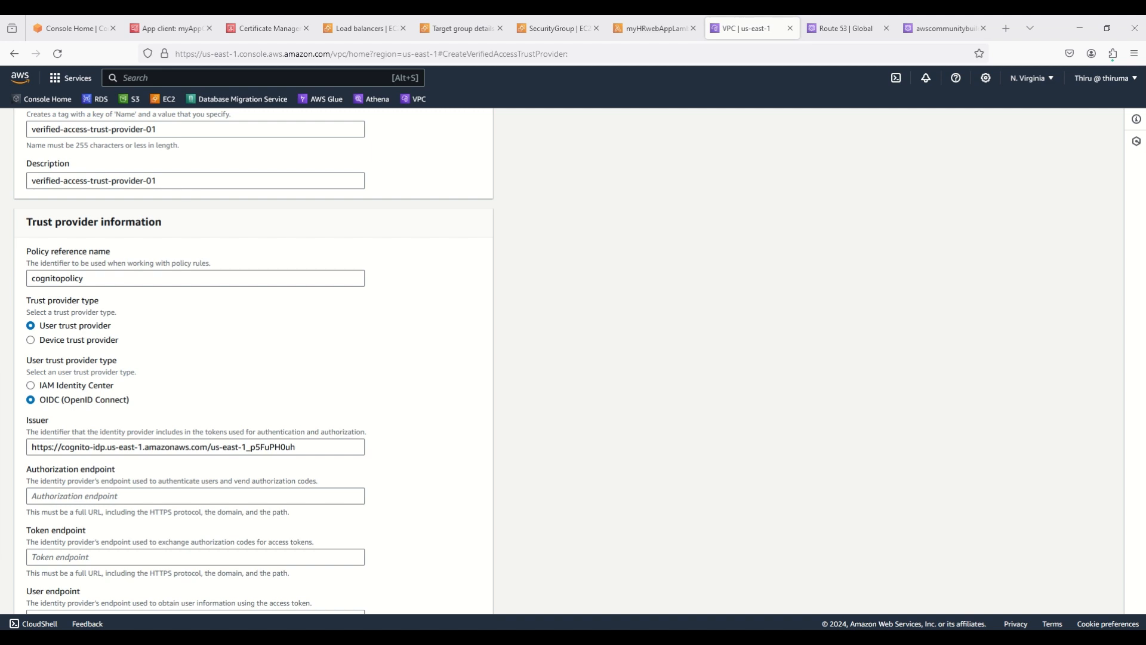
Set the Authorization endpoint to the Cognito domain's /oauth2/authorize URL
left_click(72, 494)
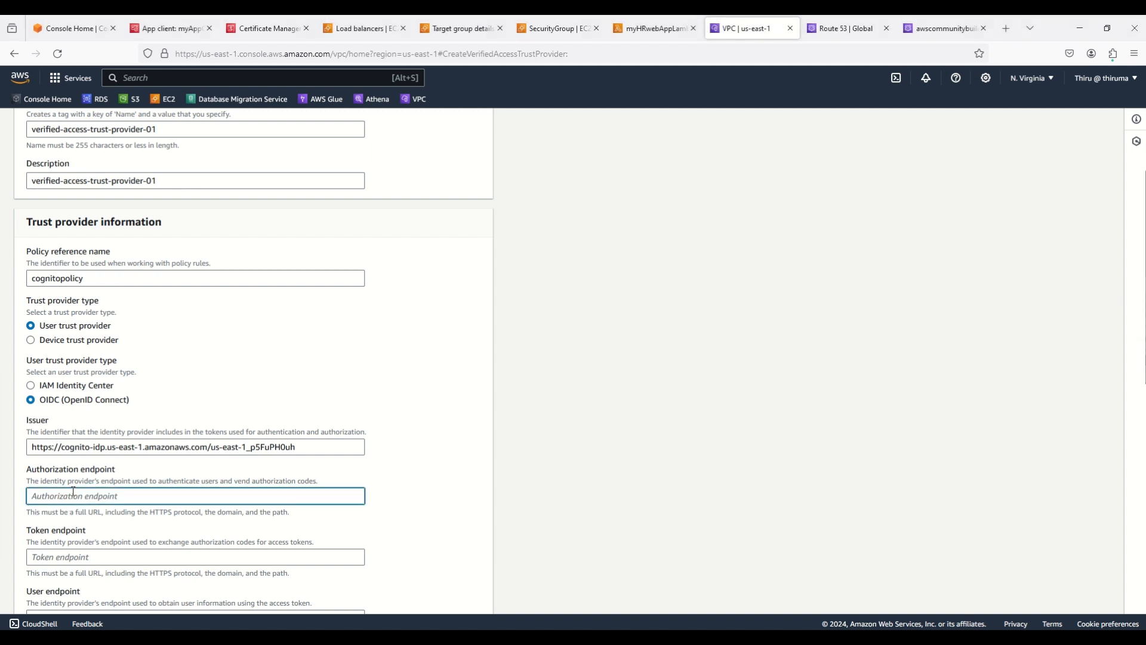
type("<CognitoDomain>/oauth2/authorize")
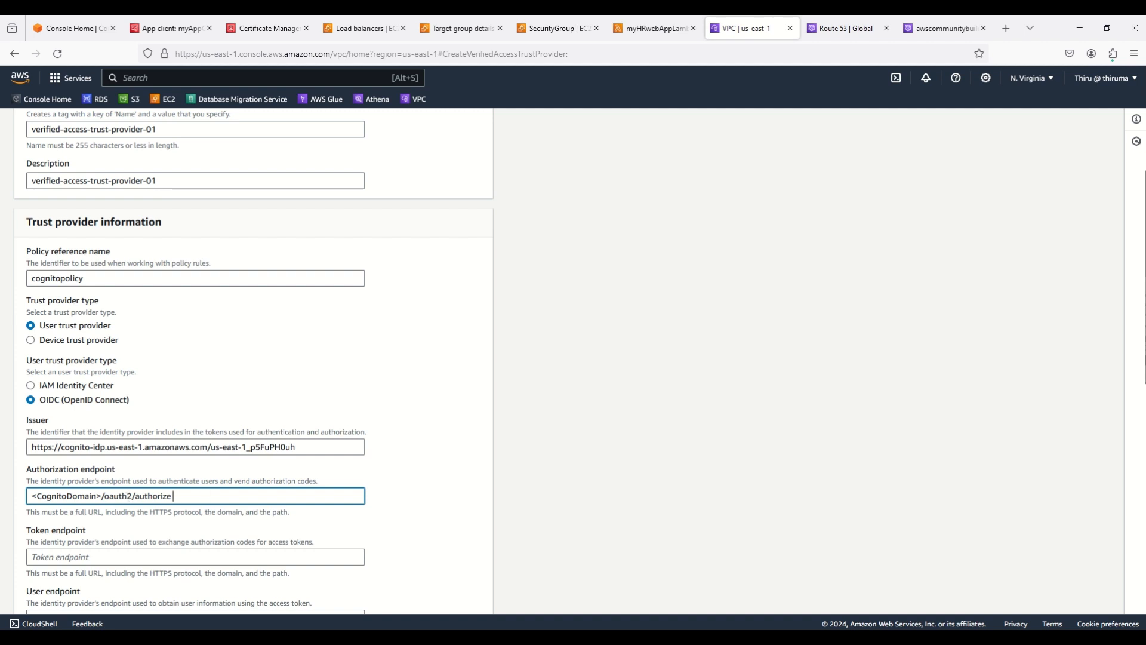
key("alt+Tab")
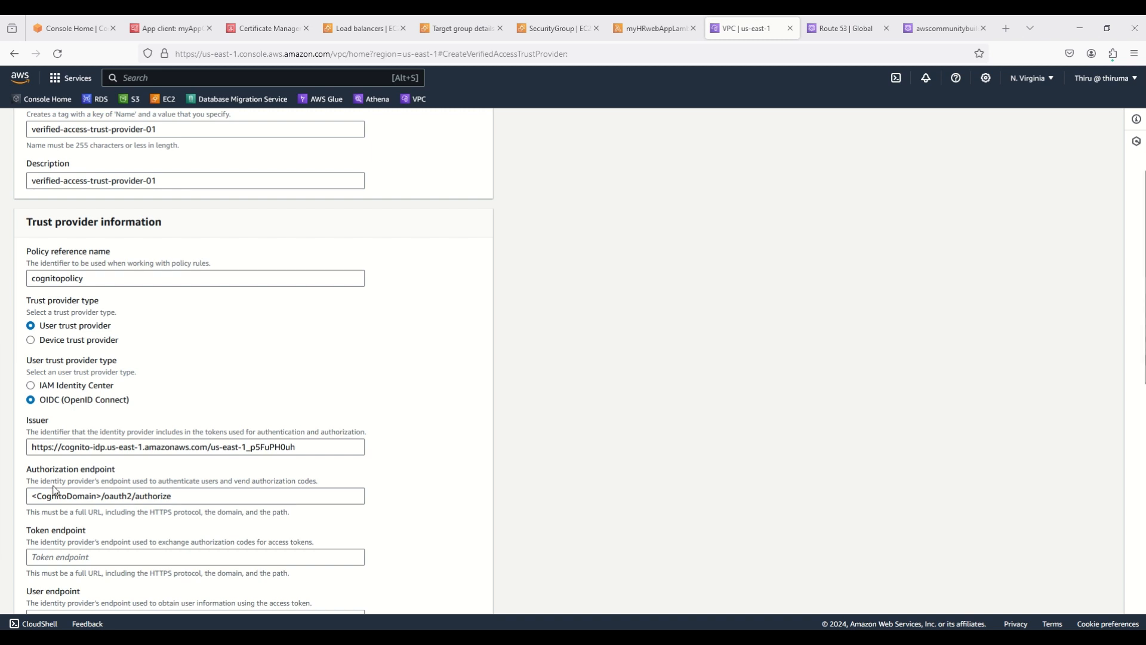
triple_click(69, 495)
type("https://6650.auth.us-east-1.amazoncognito.com/oauth2/authorize")
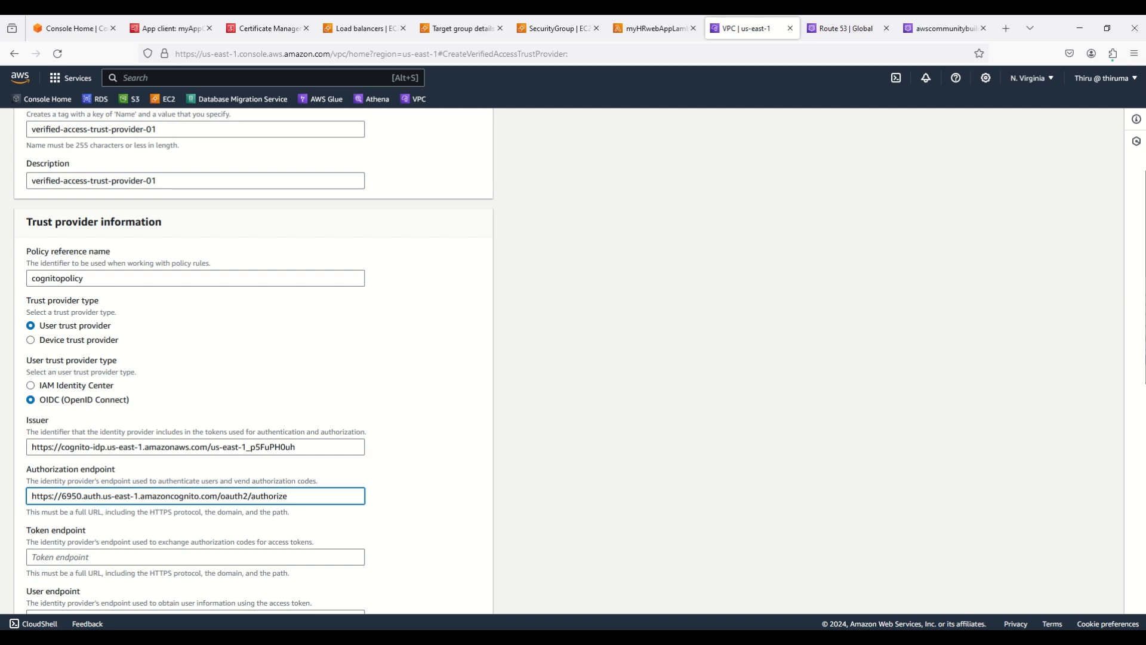
Set the Token endpoint to the Cognito domain's /oauth2/token URL
key("alt+Tab")
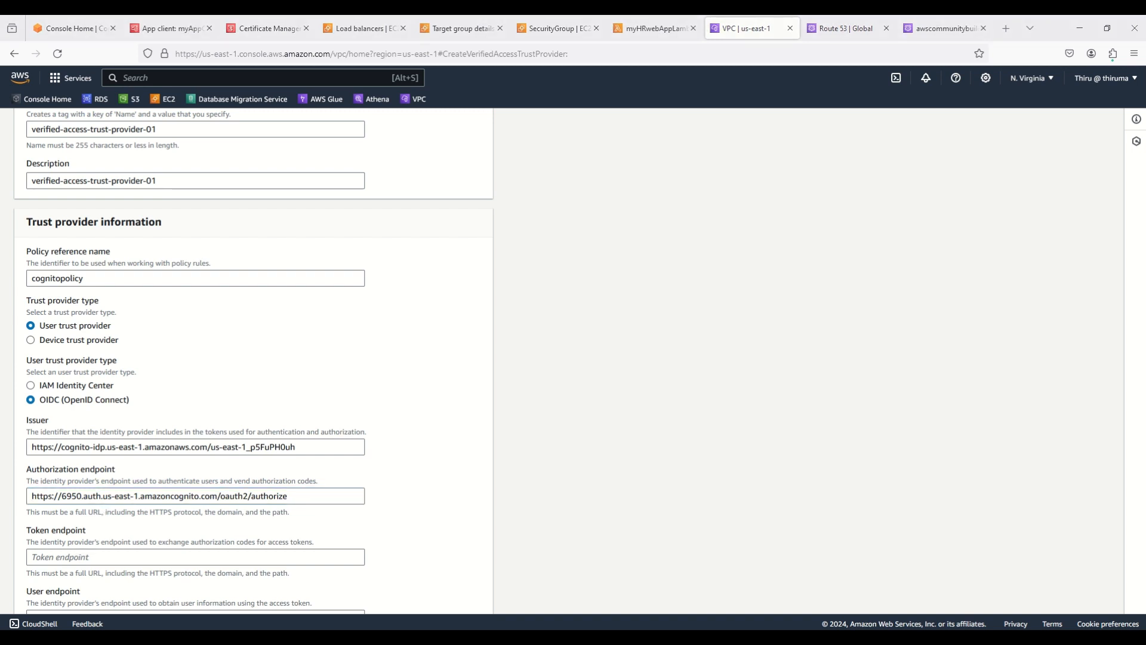
left_click(68, 557)
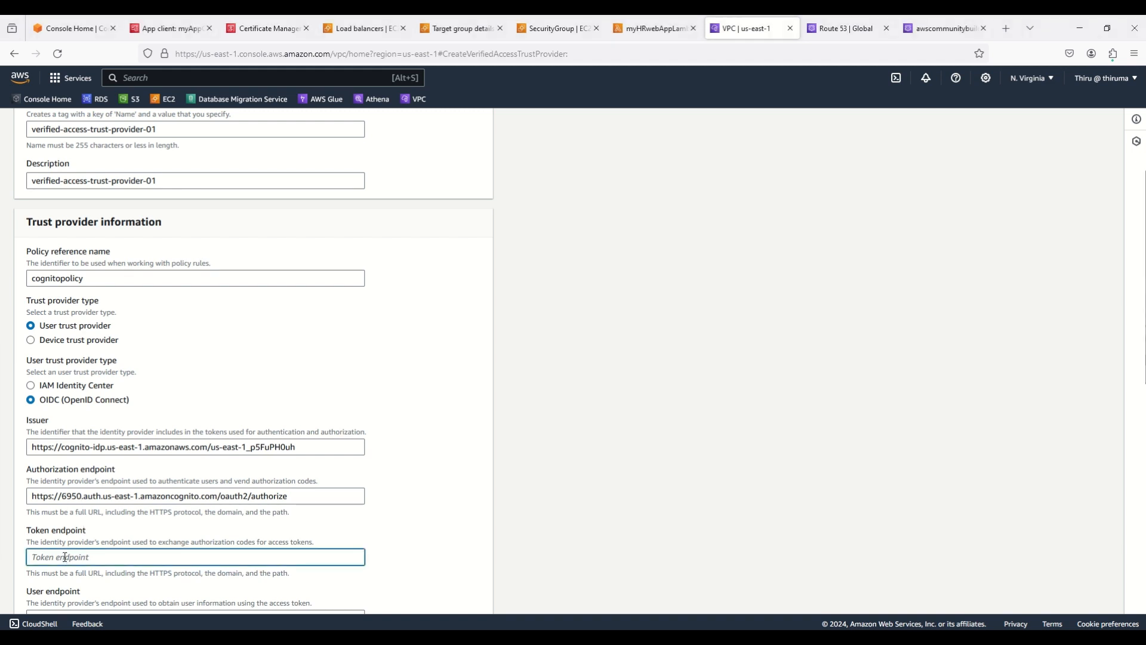
key("ctrl+v")
scroll(366, 485, "down", 3)
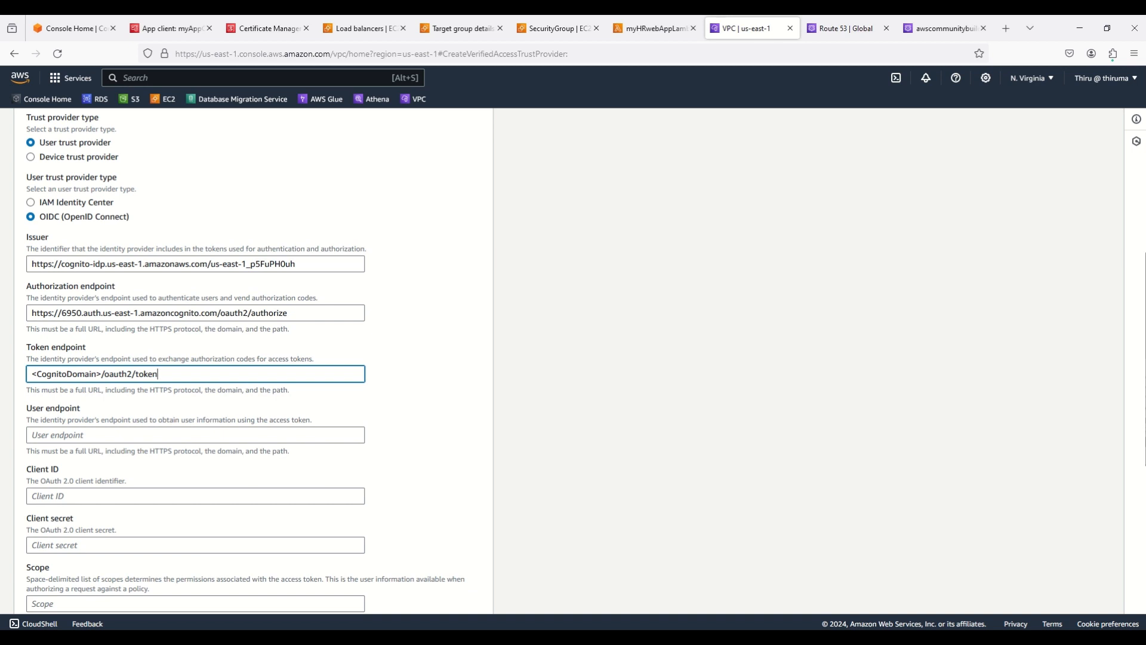
key("alt+Tab")
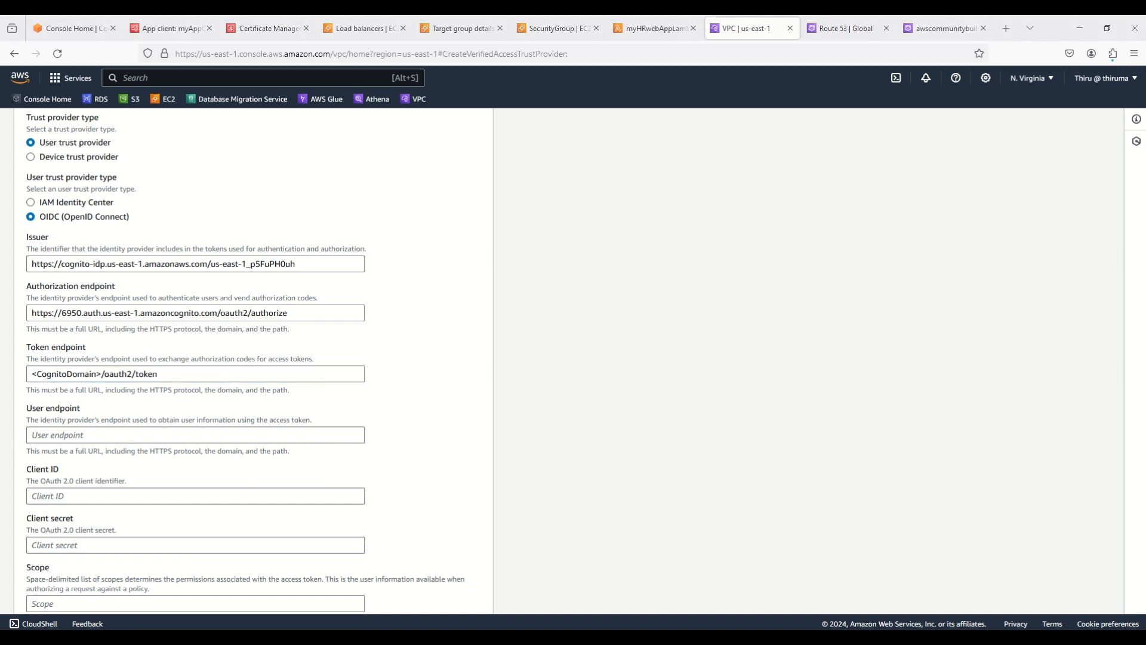
triple_click(94, 371)
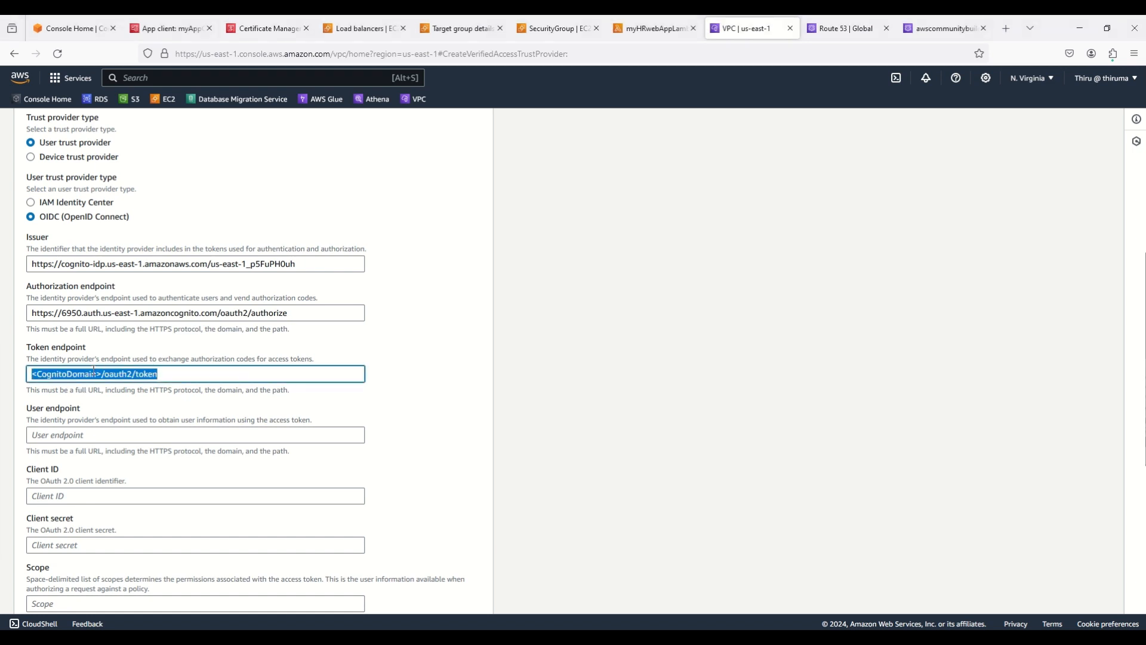
key("ctrl+v")
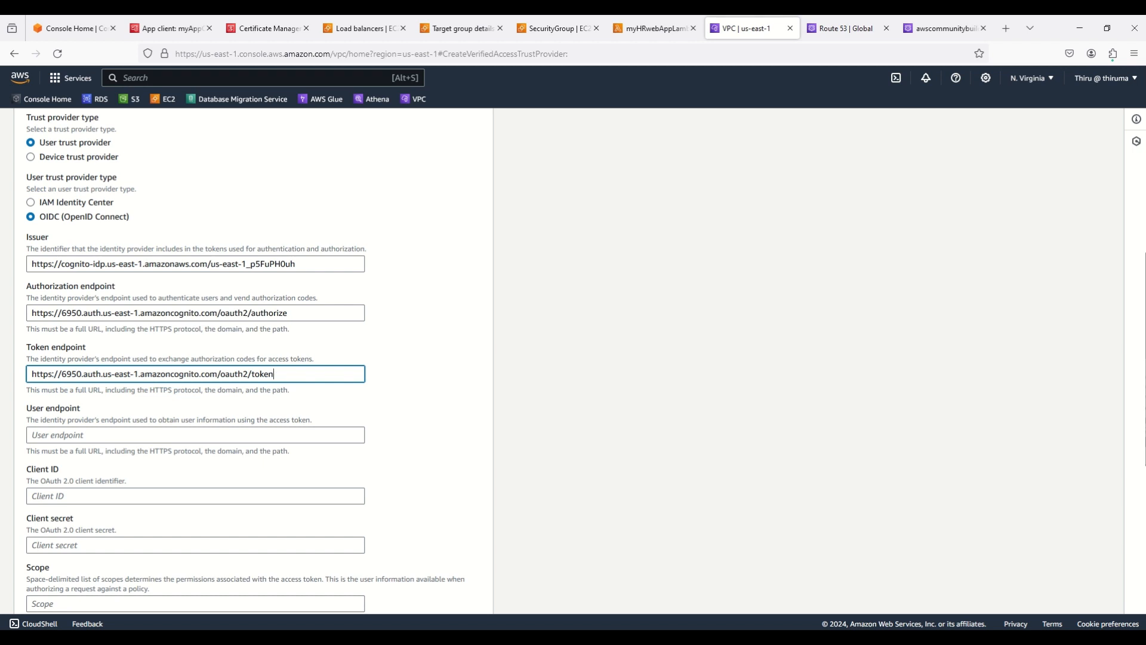
Set the User endpoint to the Cognito domain's /oauth2/userinfo URL
key("alt+Tab")
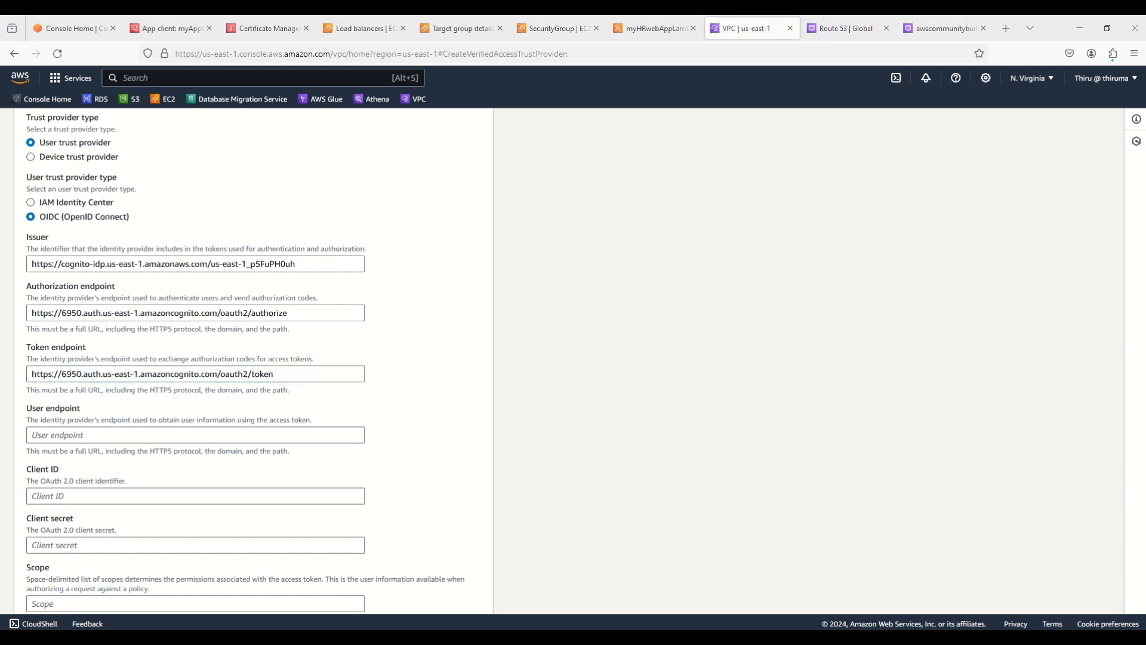
left_click(71, 436)
type("<CognitoDomain>/oauth2/userinfo")
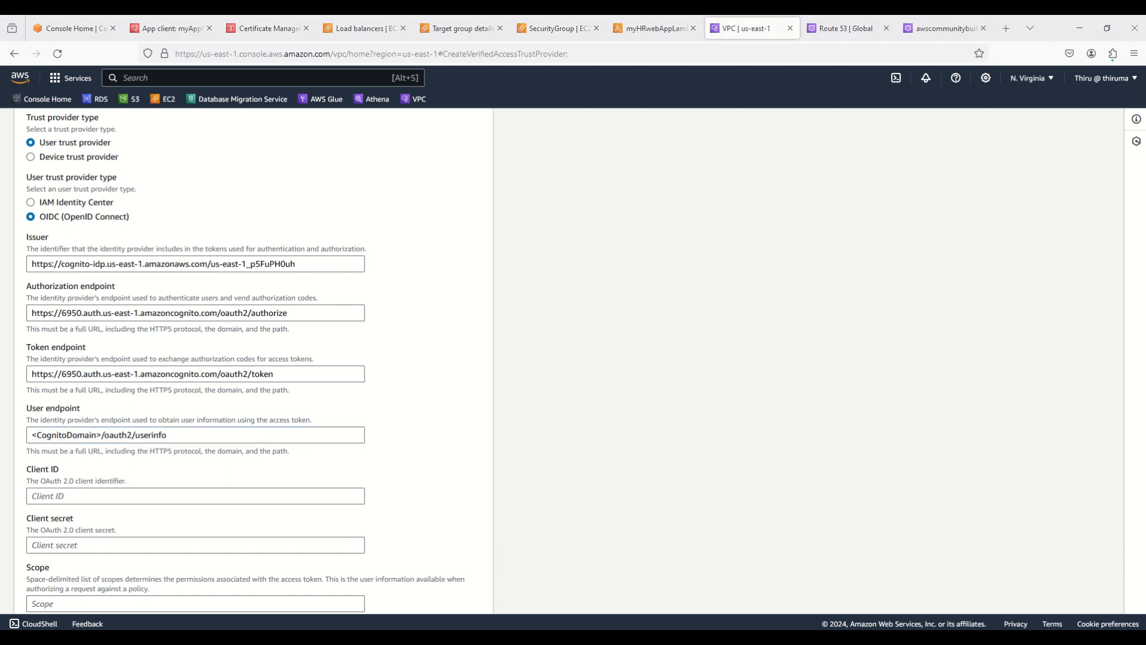
triple_click(161, 436)
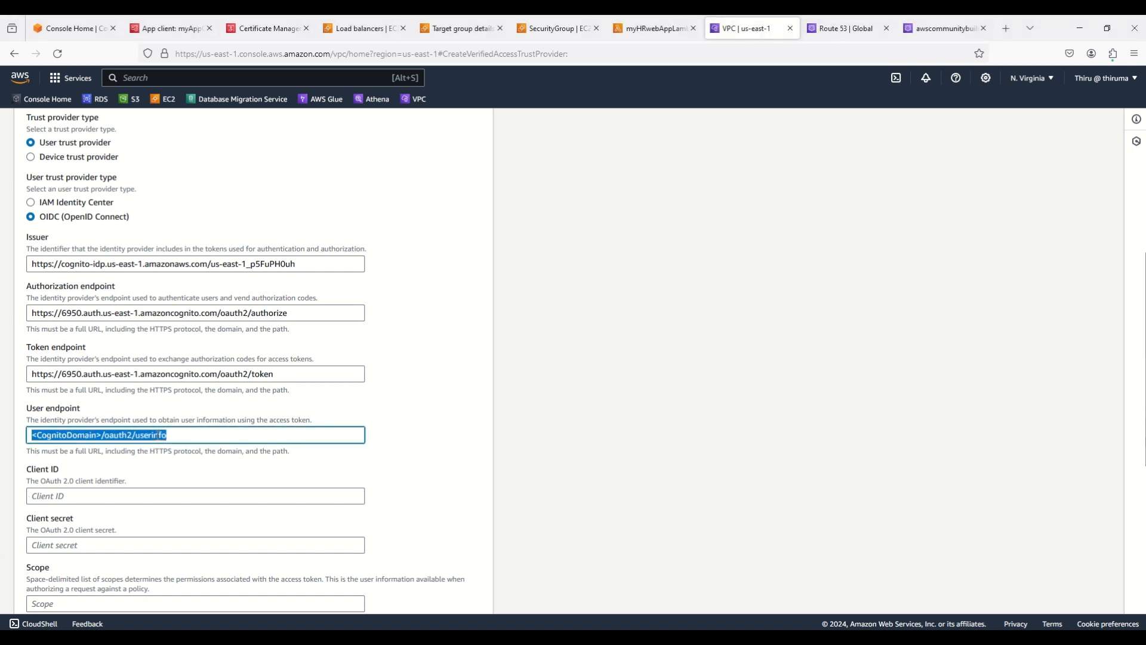
type("https://6950.auth.us-east-1.amazoncognito.com/oauth2/userinfo")
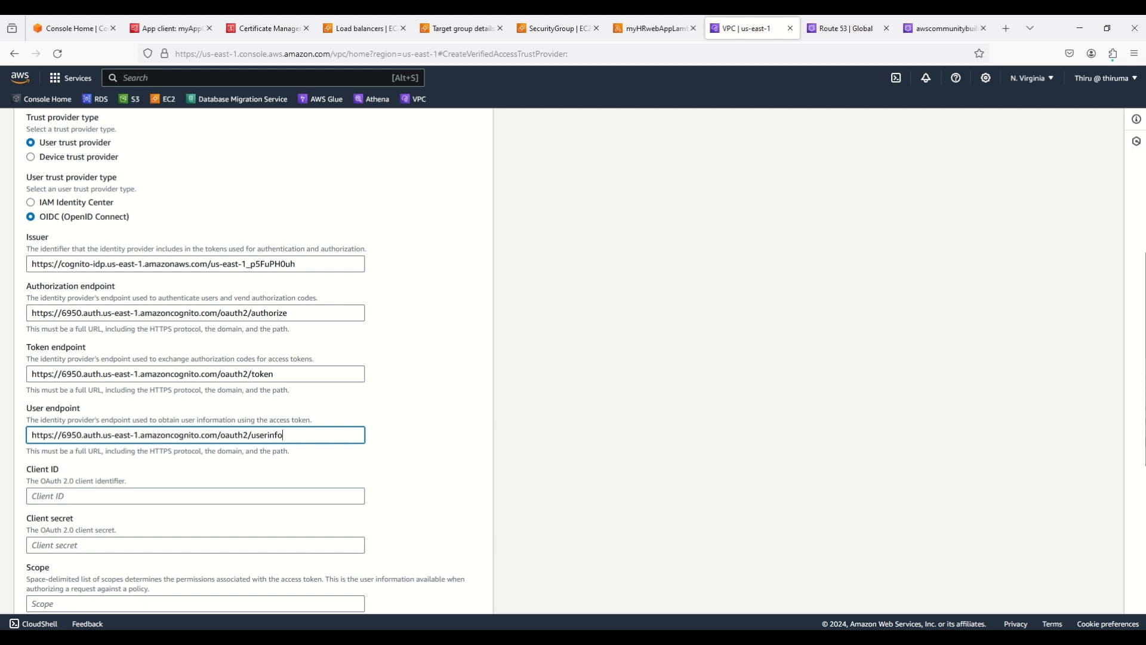
left_click(170, 29)
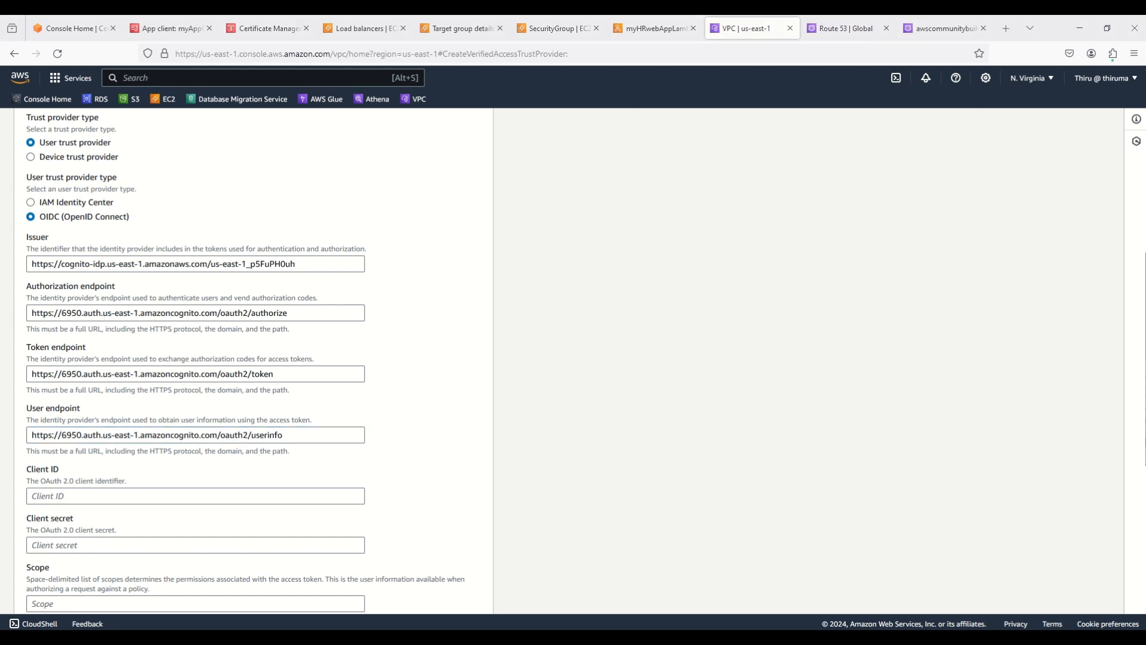
Paste myAppClient's client ID and client secret into the trust provider's OIDC client fields
left_click(157, 497)
type("330fhndfb9psijqertolh2h1ji")
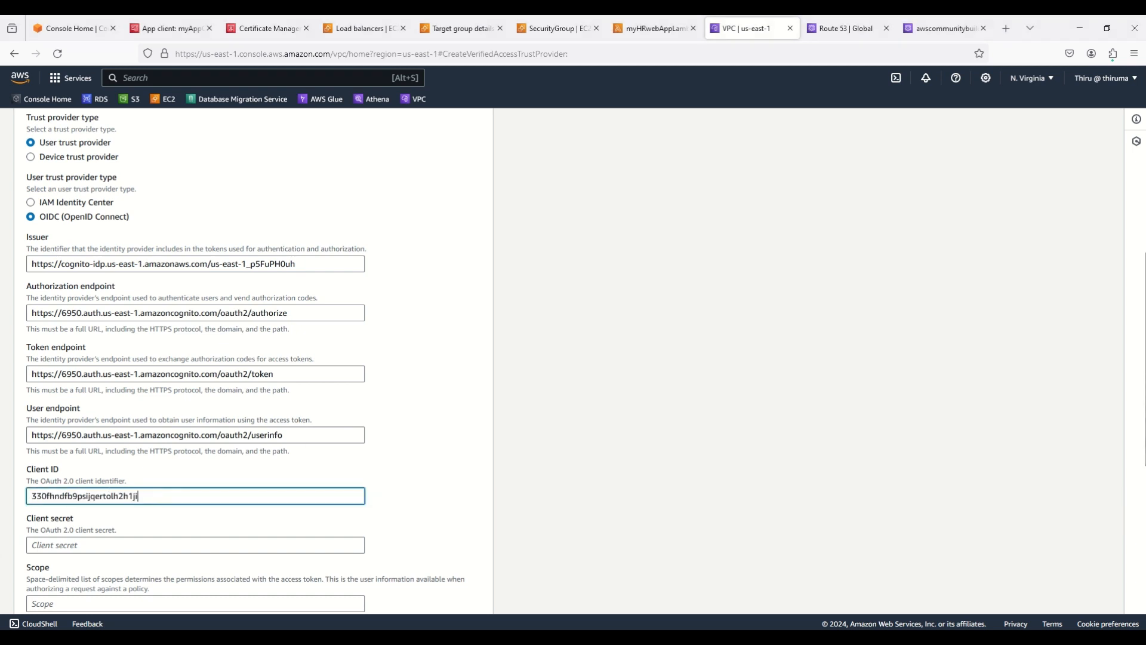
key("alt+Tab")
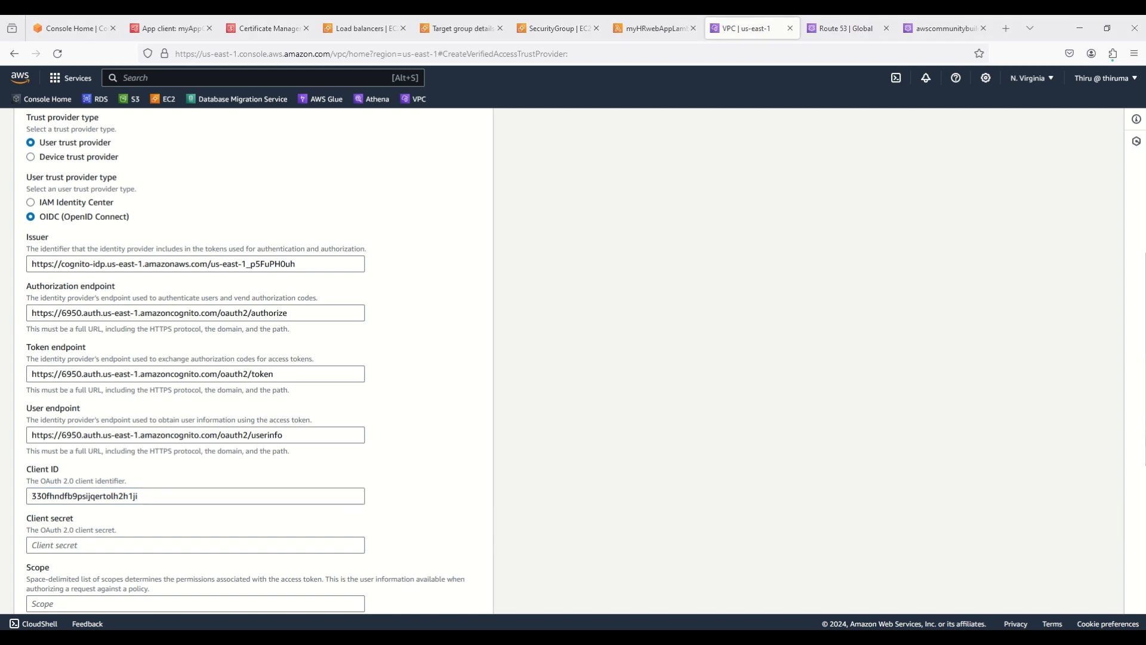
left_click(79, 544)
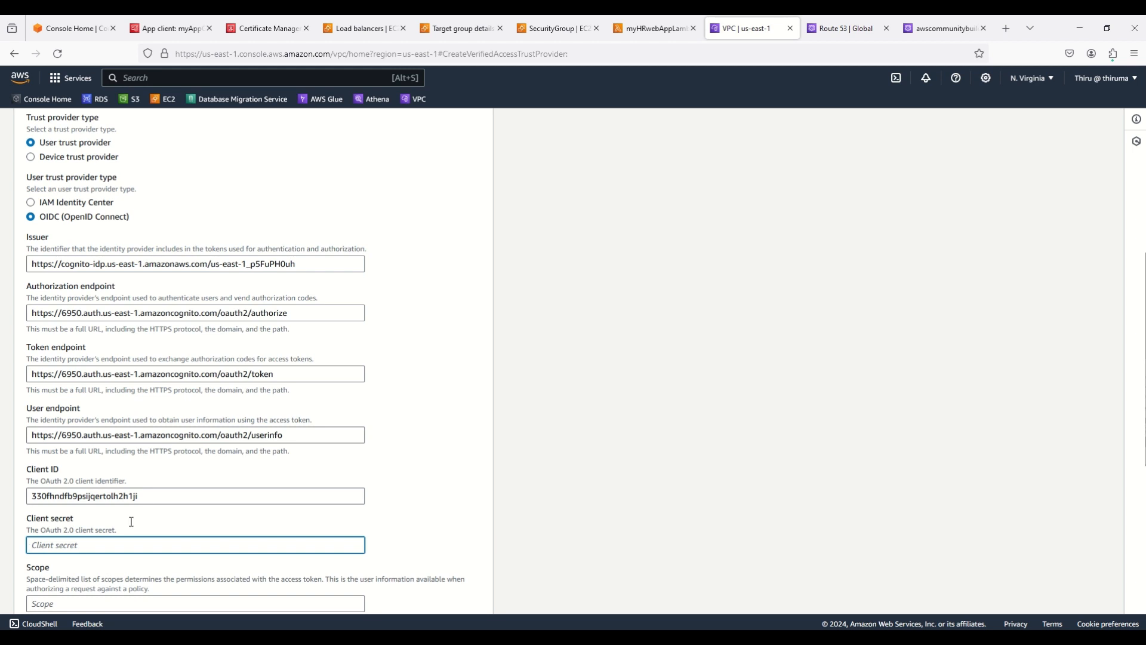
left_click(160, 29)
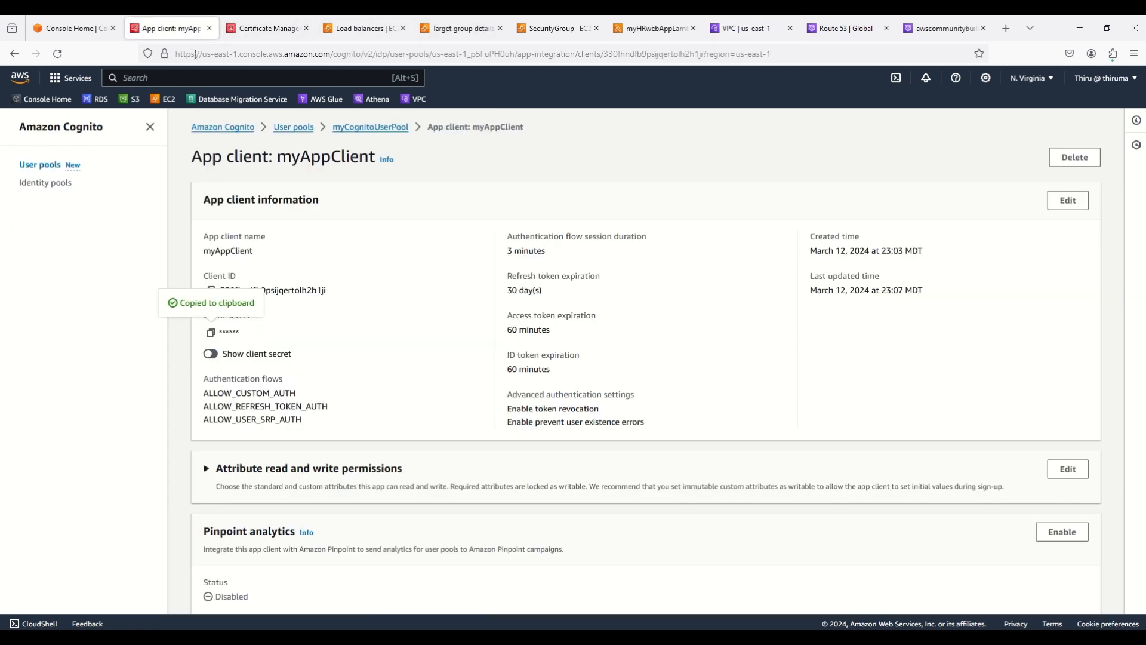
left_click(217, 355)
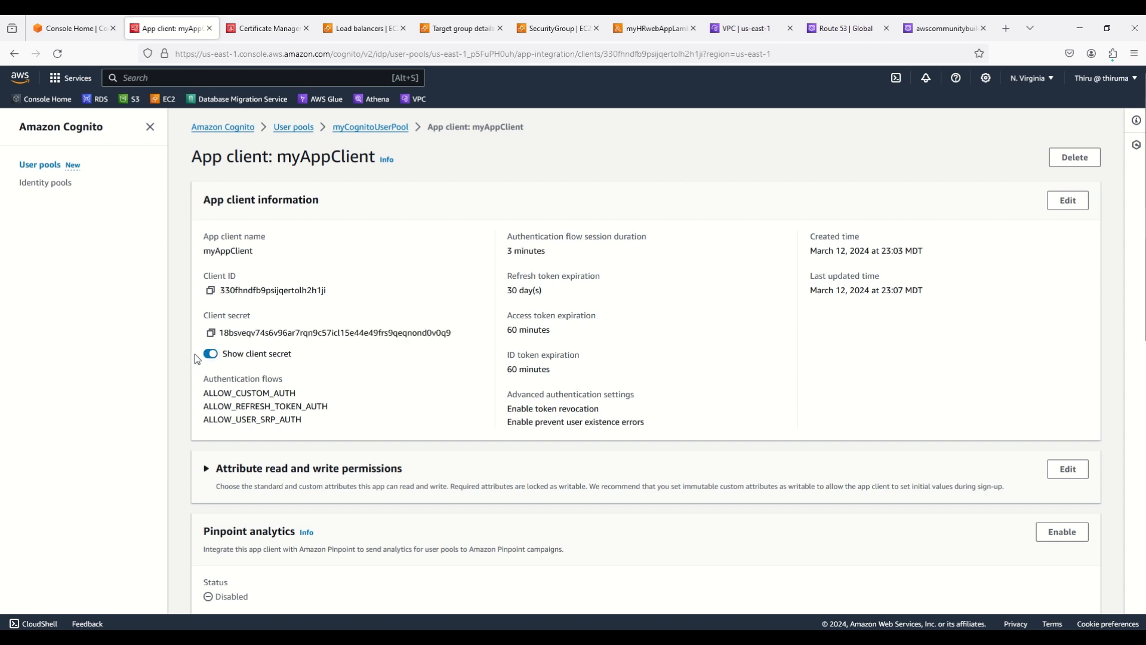
left_click(210, 354)
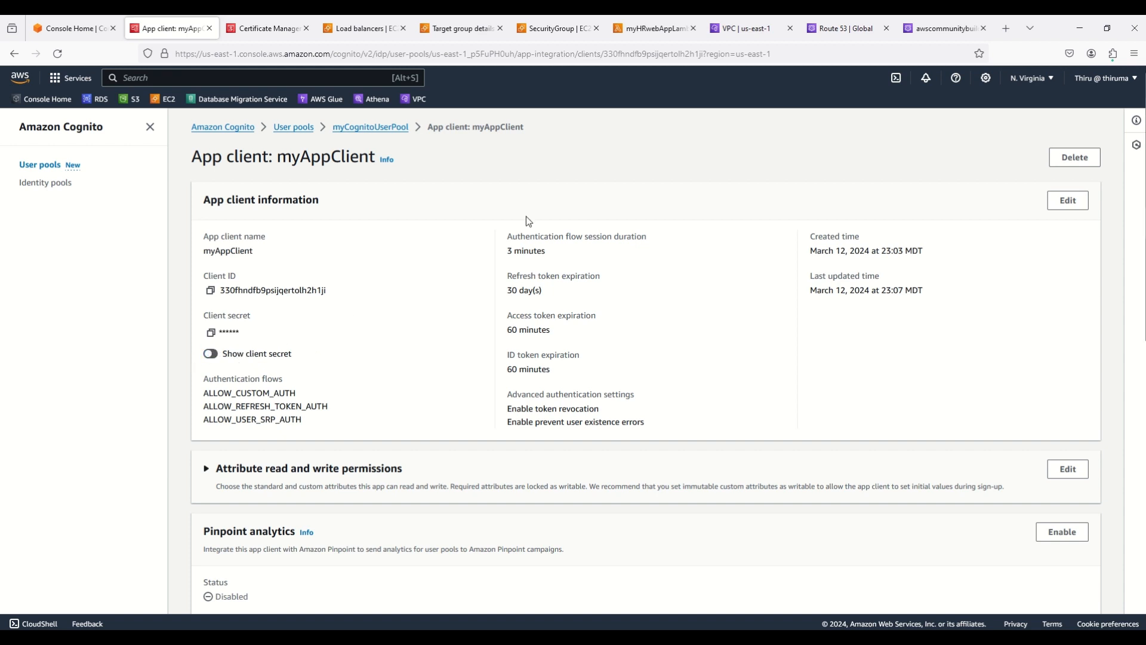
left_click(840, 31)
left_click(746, 28)
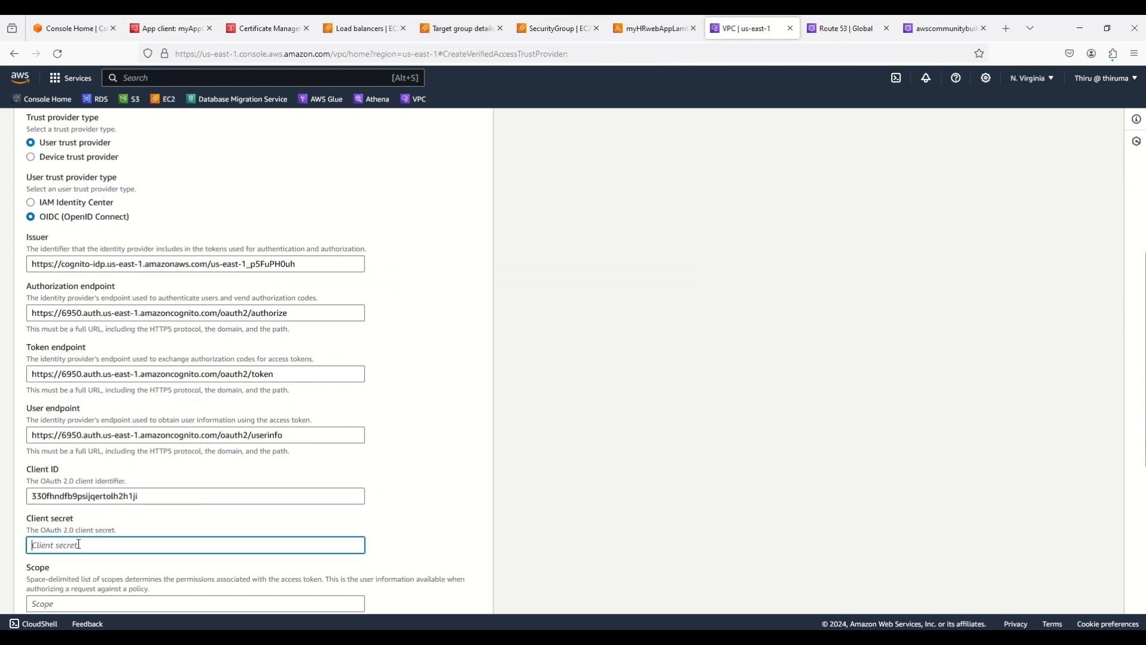
key("ctrl+v")
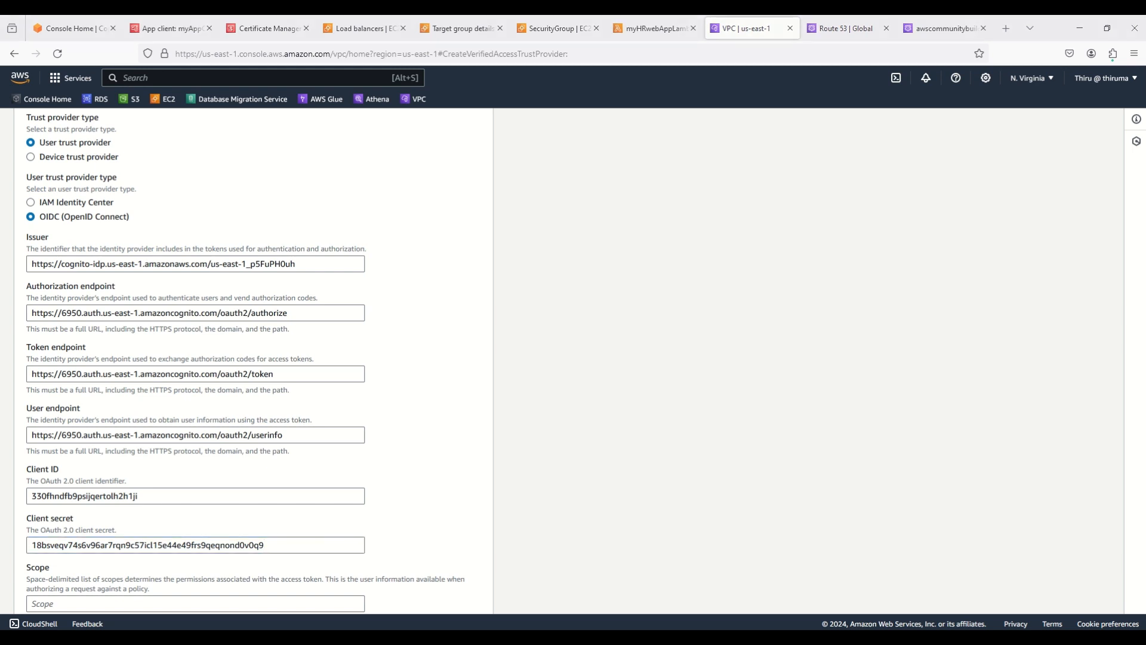
Set the scope to 'email openid profile' and scroll to the bottom of the form
scroll(517, 497, "down", 2)
left_click(49, 483)
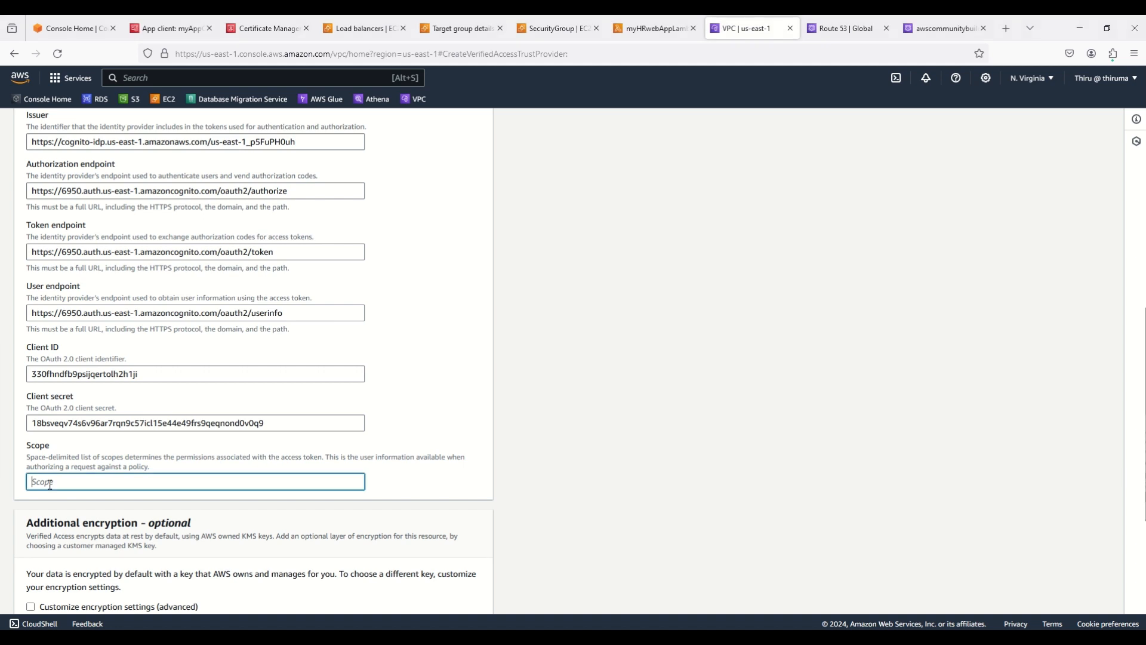
type("email openid profile")
scroll(609, 489, "down", 3)
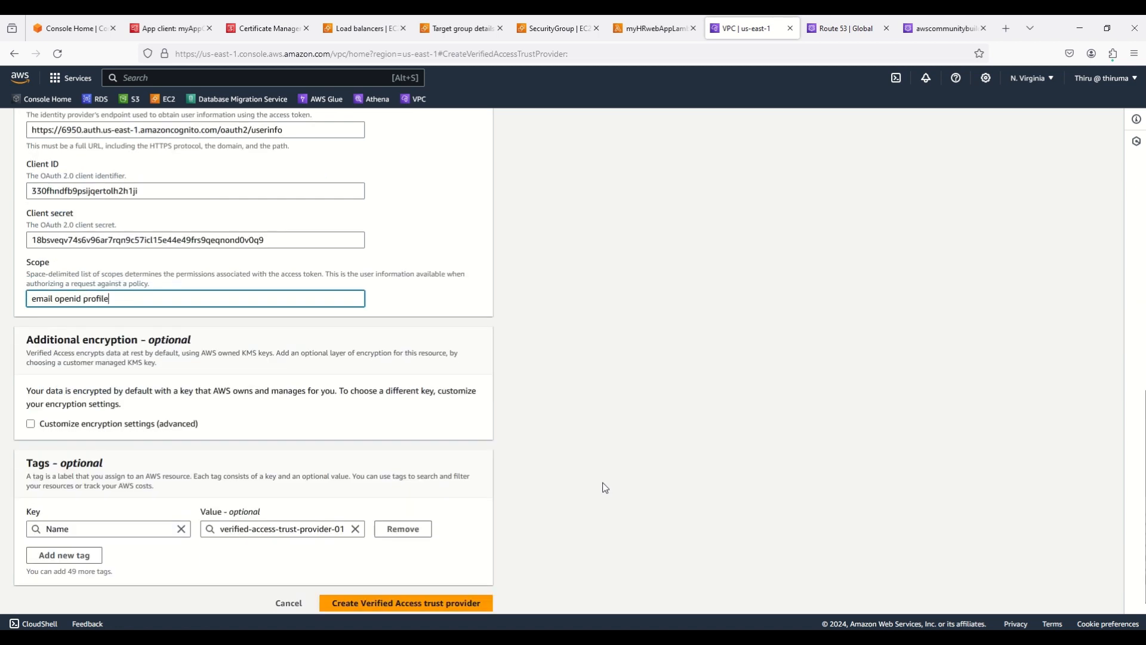
scroll(597, 488, "down", 1)
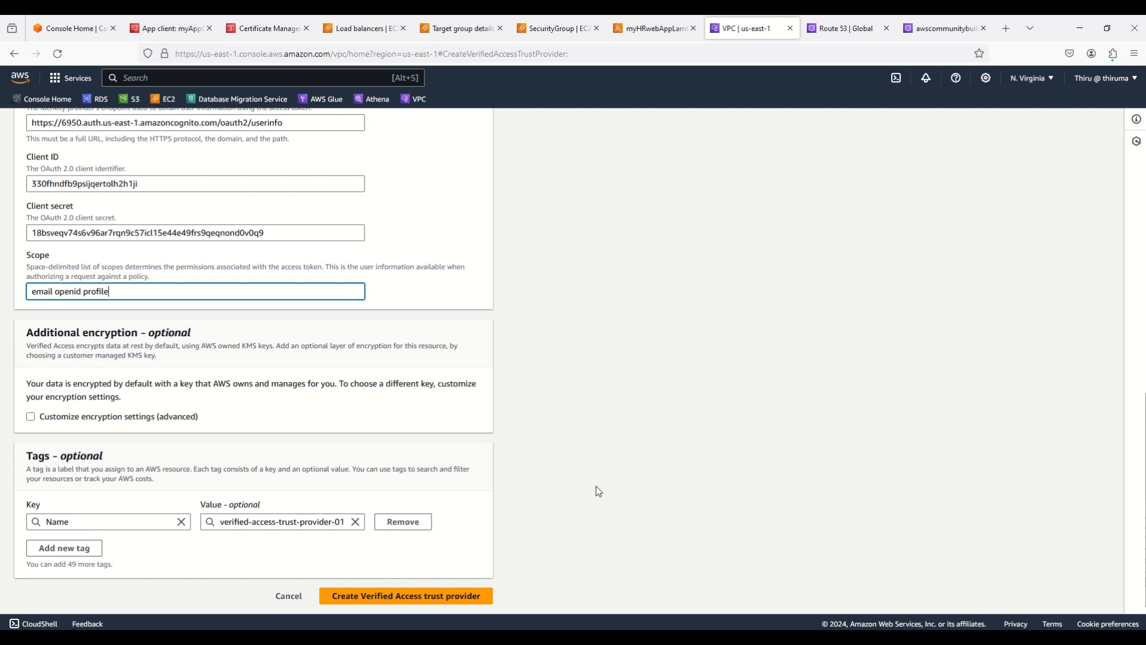
Create trust provider verified-access-trust-provider-01, refresh the list and dismiss the success banner
left_click(404, 595)
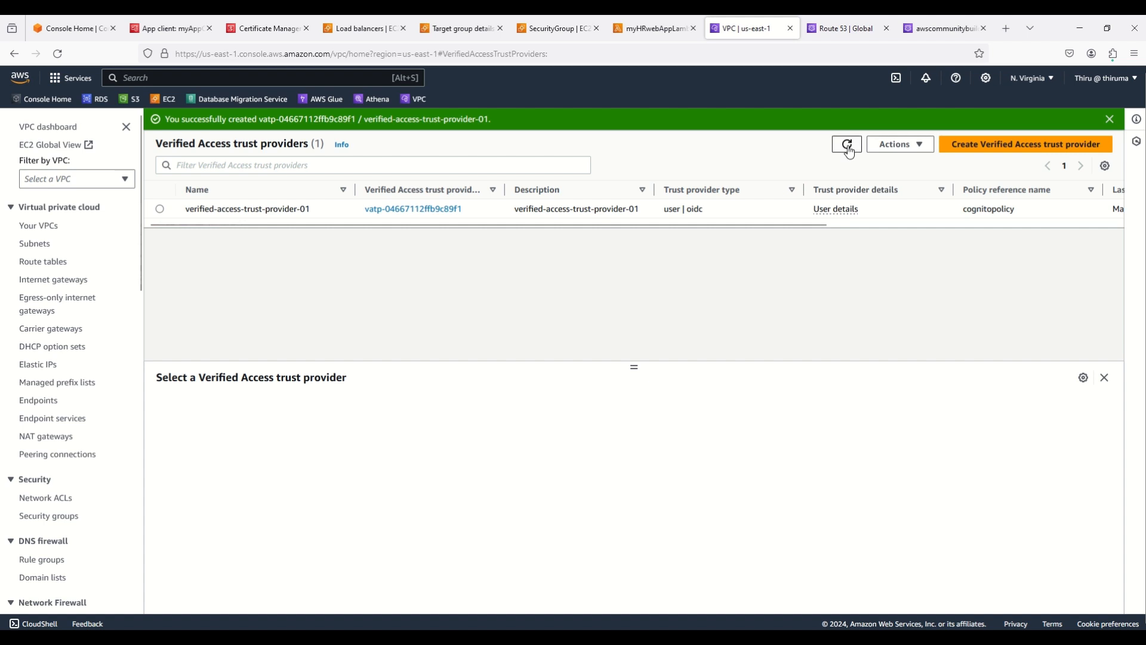
left_click(849, 146)
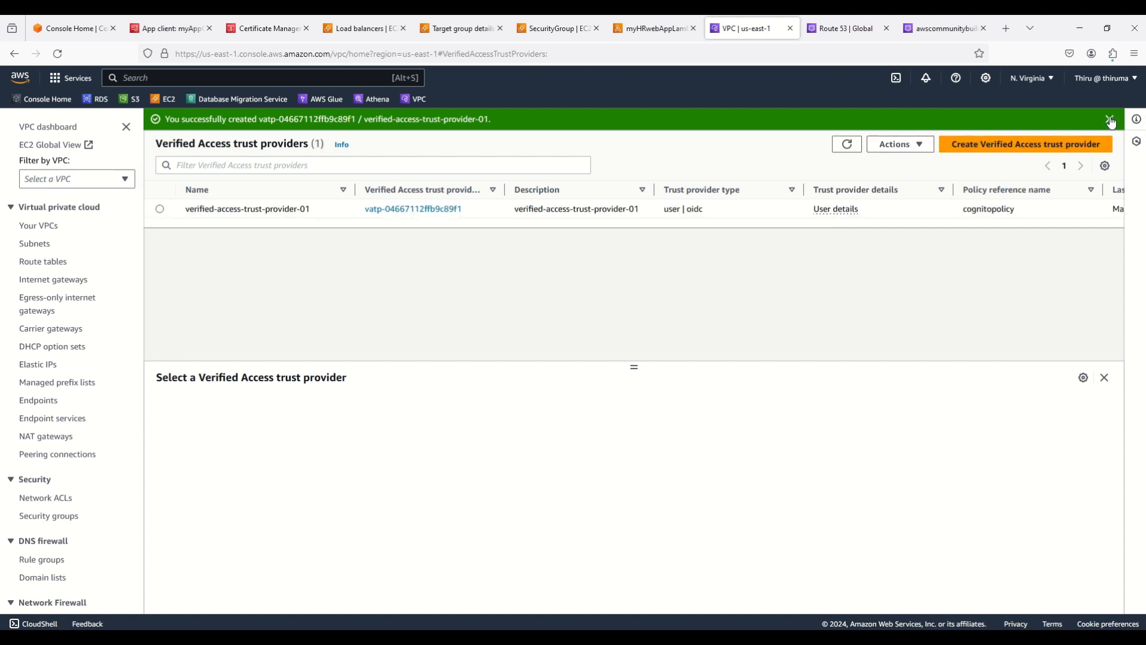
left_click(1110, 118)
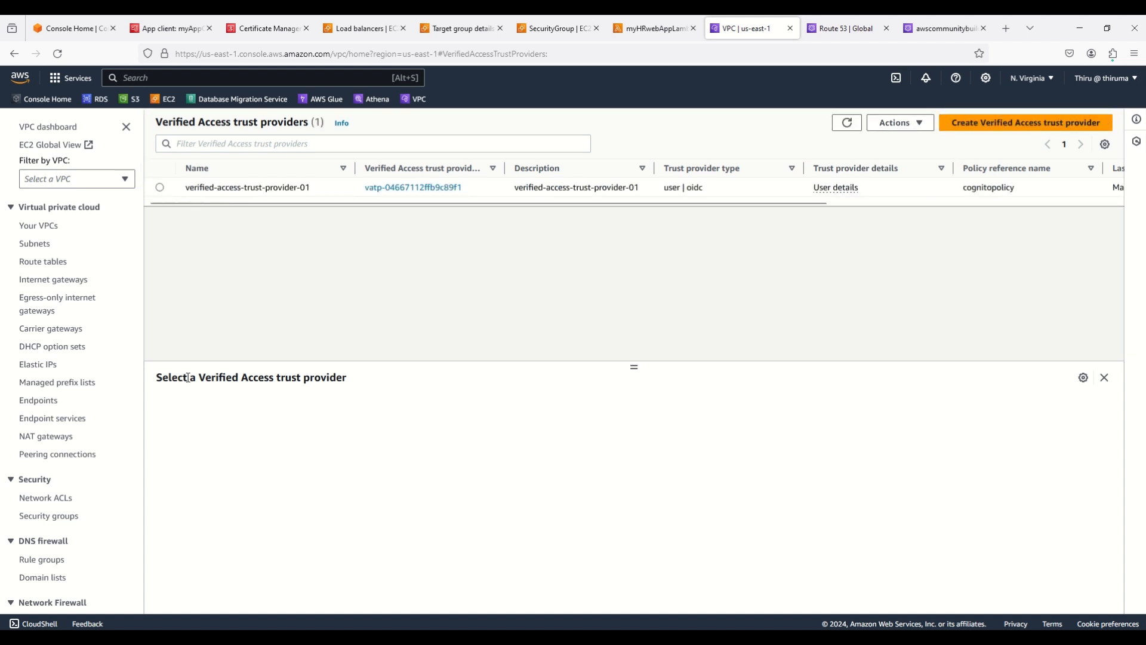
Go to the Verified Access instances page from the sidebar
scroll(114, 428, "down", 2)
scroll(114, 429, "down", 2)
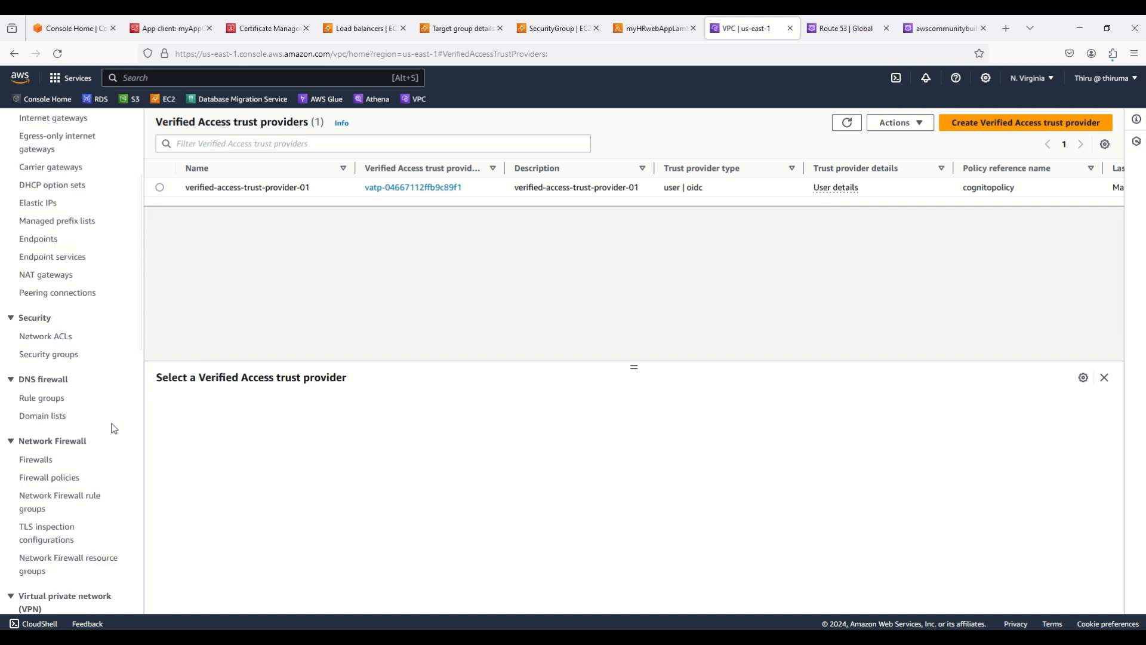
scroll(111, 428, "down", 5)
left_click(70, 466)
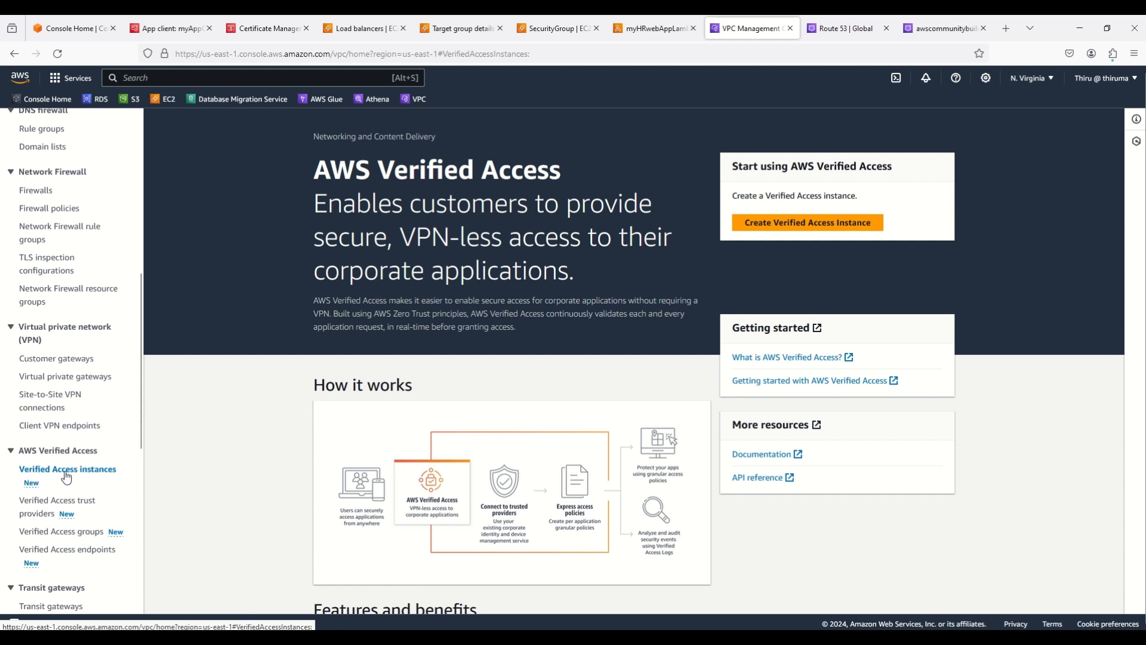
Start a new instance named verified-access-instace-01, reusing the name as its description
left_click(812, 224)
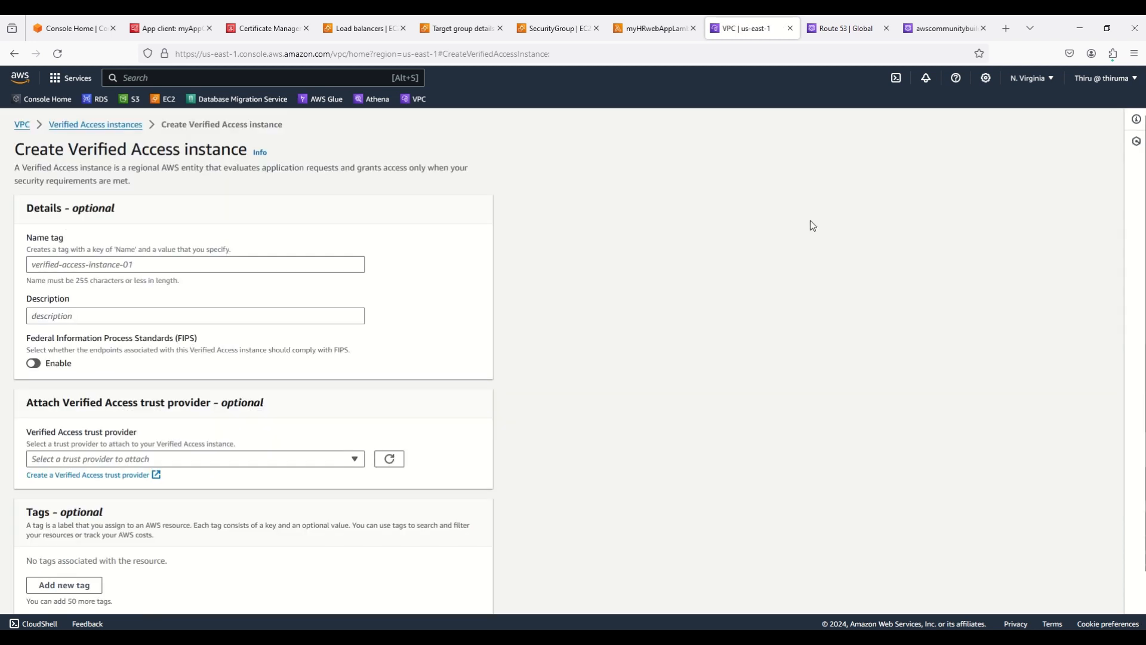
left_click(57, 266)
type("ver")
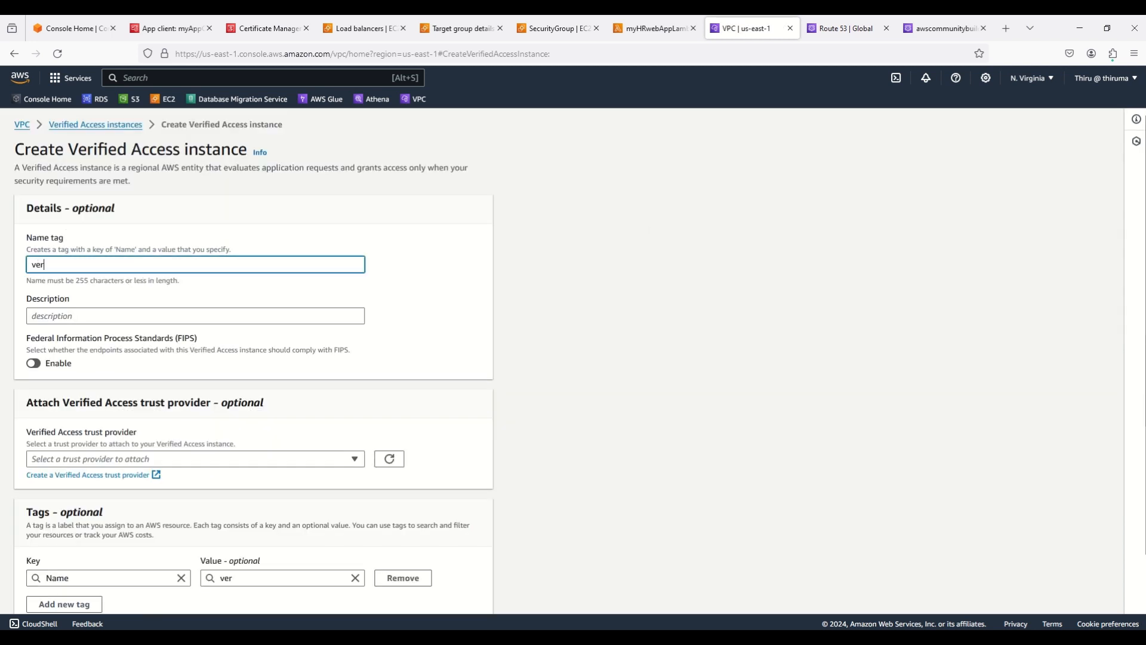
type("ified-access")
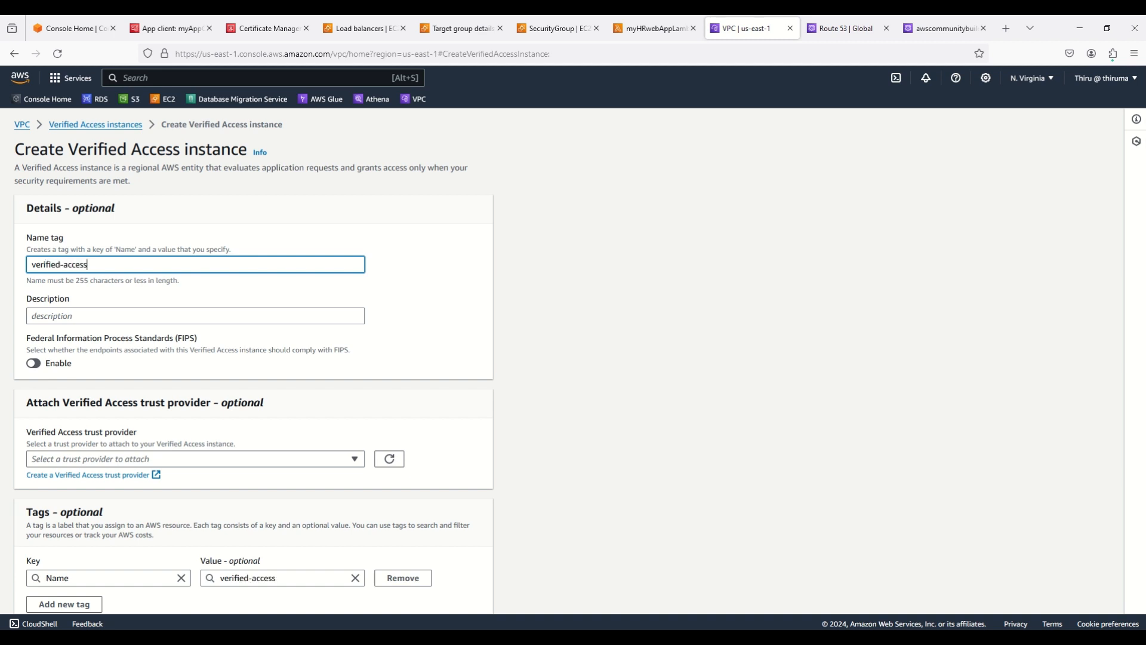
type("-in")
type("stace-01")
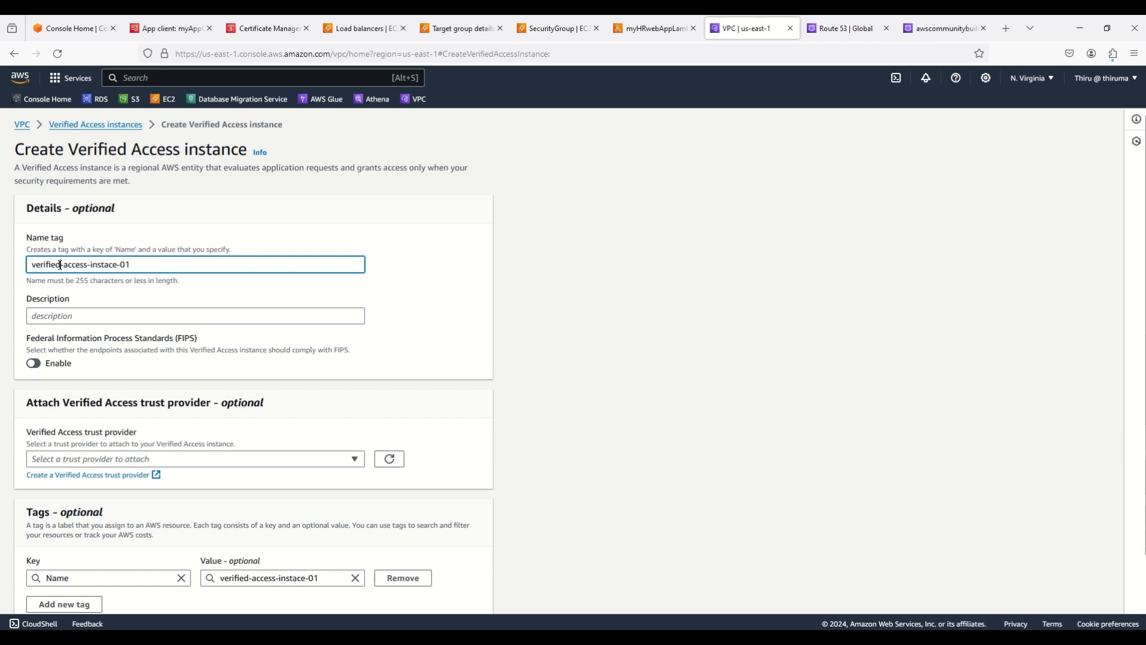
triple_click(60, 265)
key("ctrl+c")
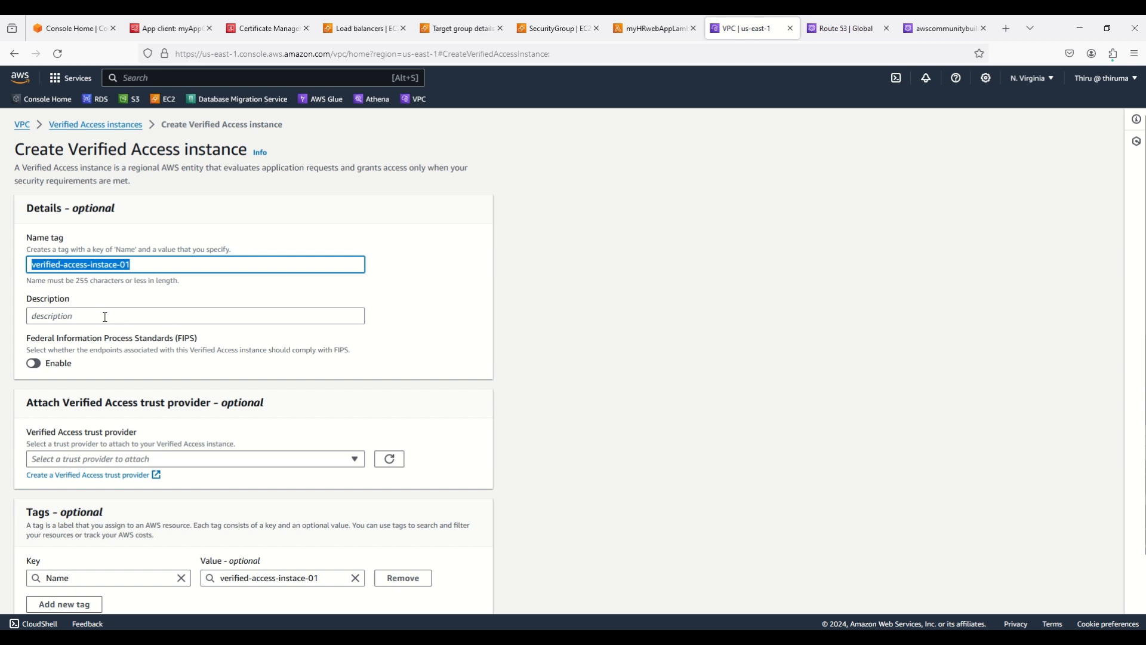
left_click(125, 317)
key("ctrl+v")
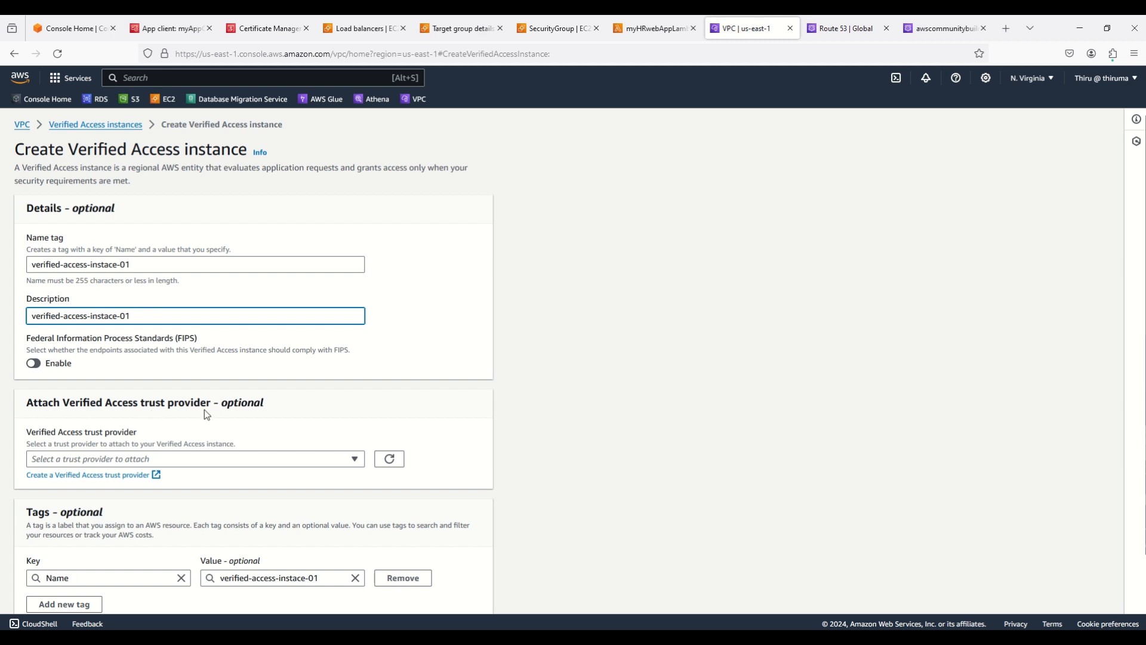
Attach trust provider verified-access-trust-provider-01 and create the Verified Access instance
left_click(182, 459)
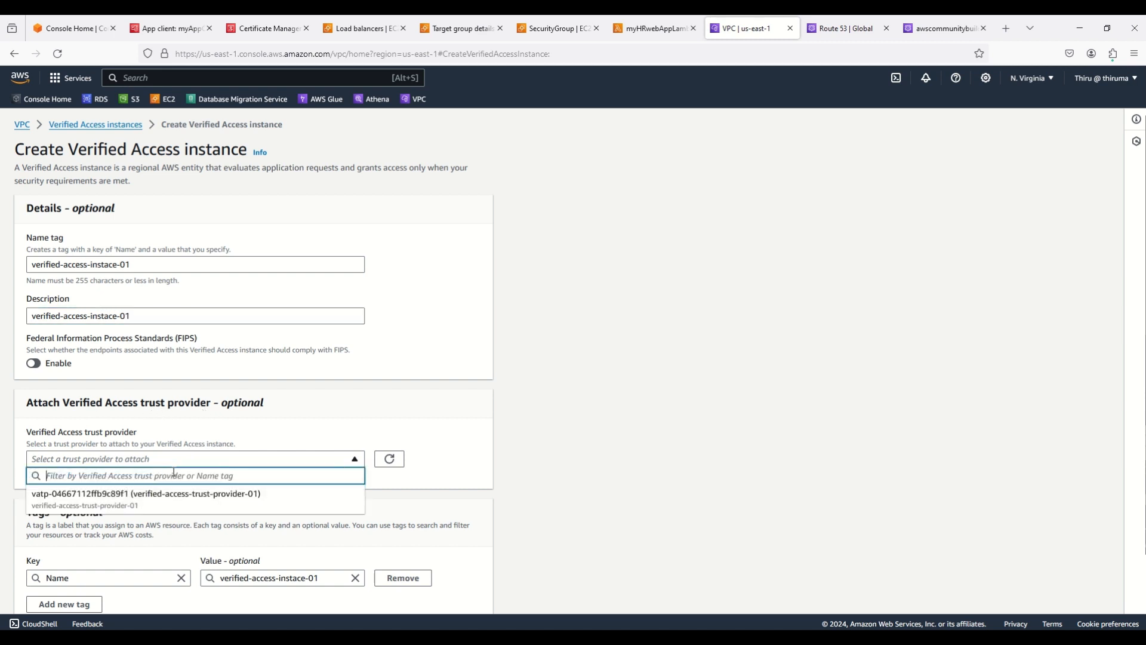
left_click(152, 500)
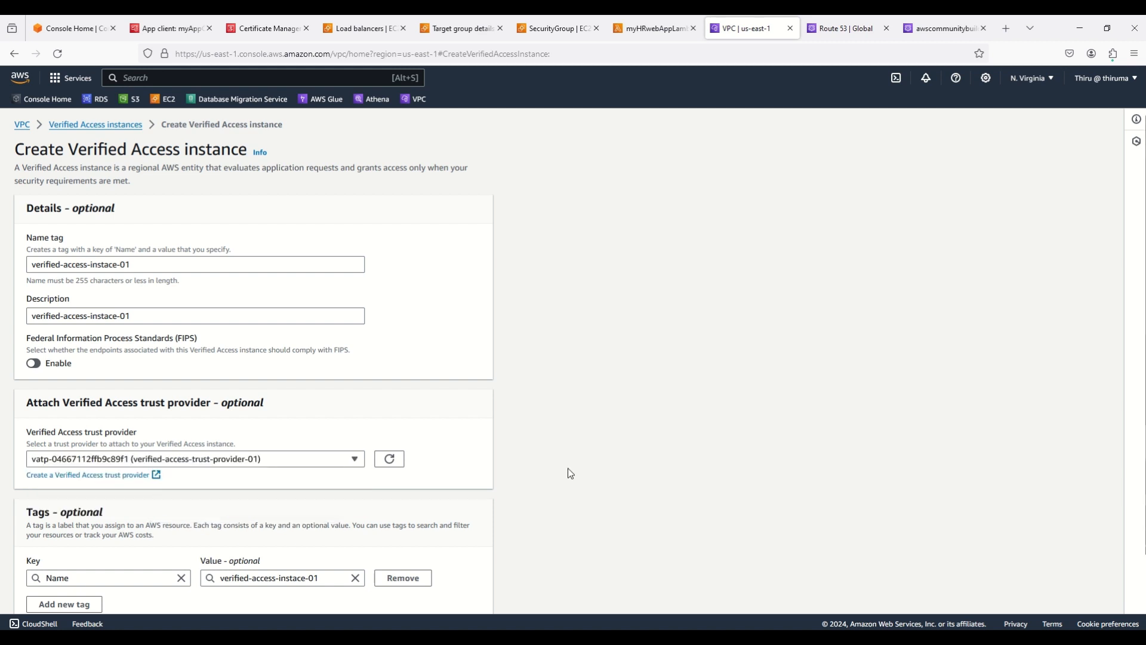
scroll(569, 469, "down", 1)
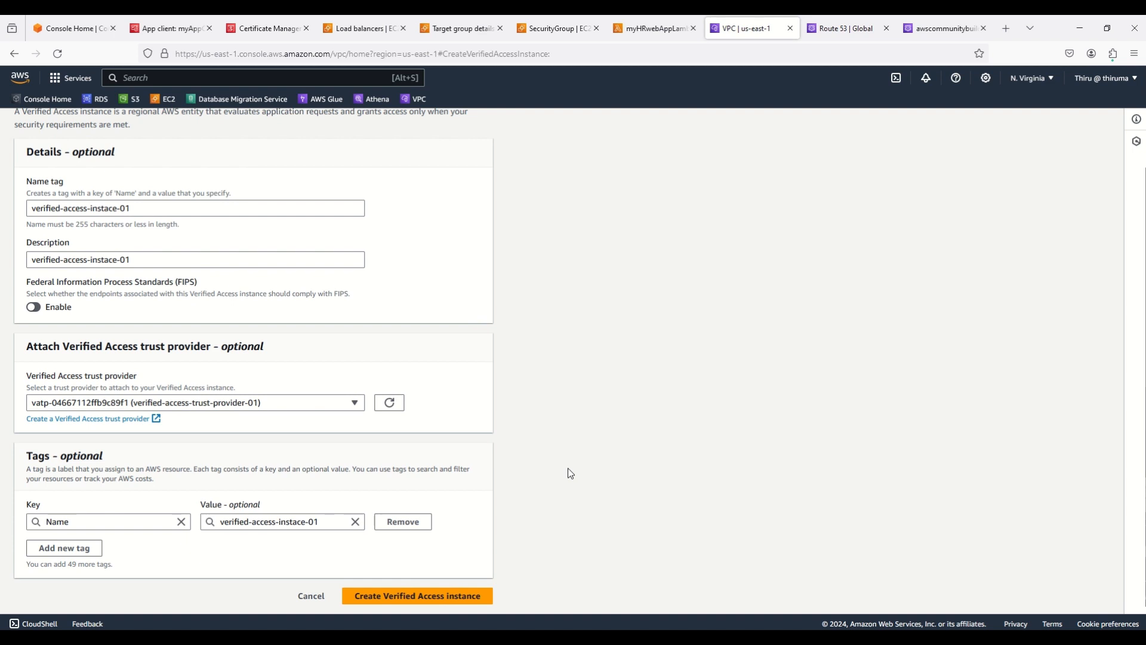
left_click(426, 597)
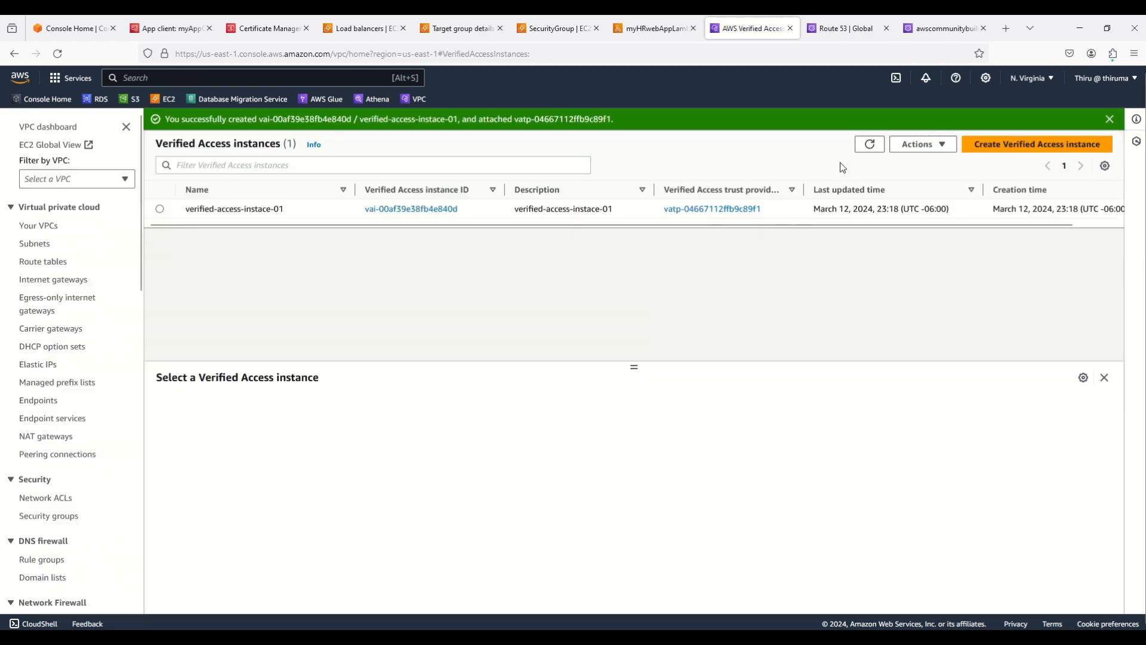
Dismiss the success banner and start a new group from the empty Verified Access groups page
left_click(1110, 119)
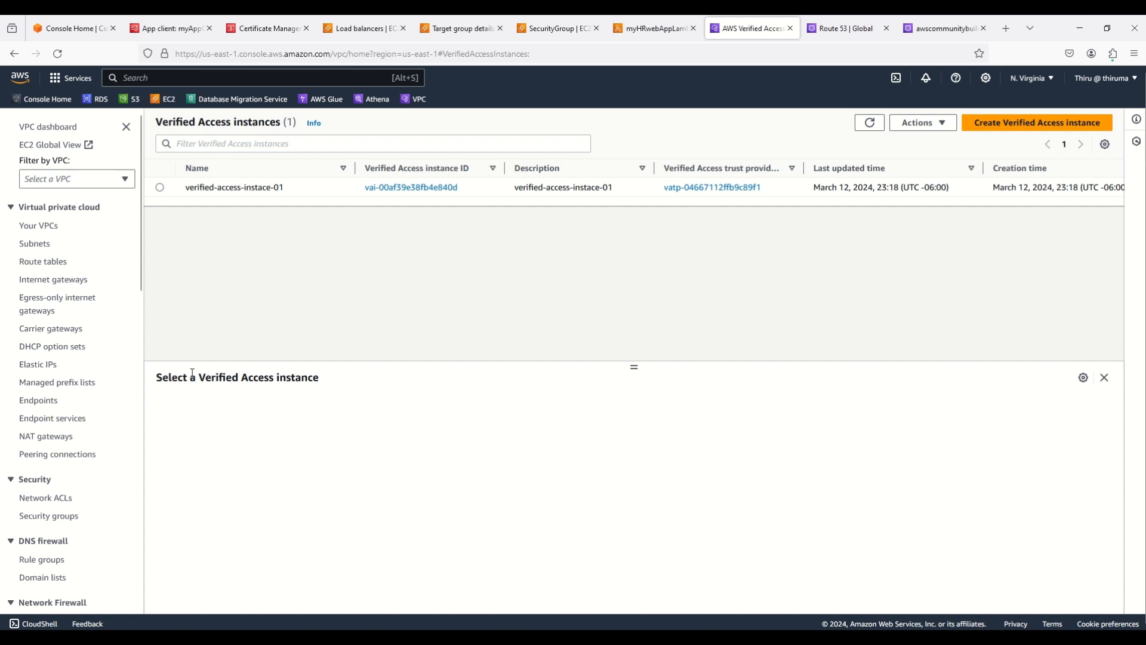
scroll(82, 443, "down", 6)
scroll(82, 443, "down", 2)
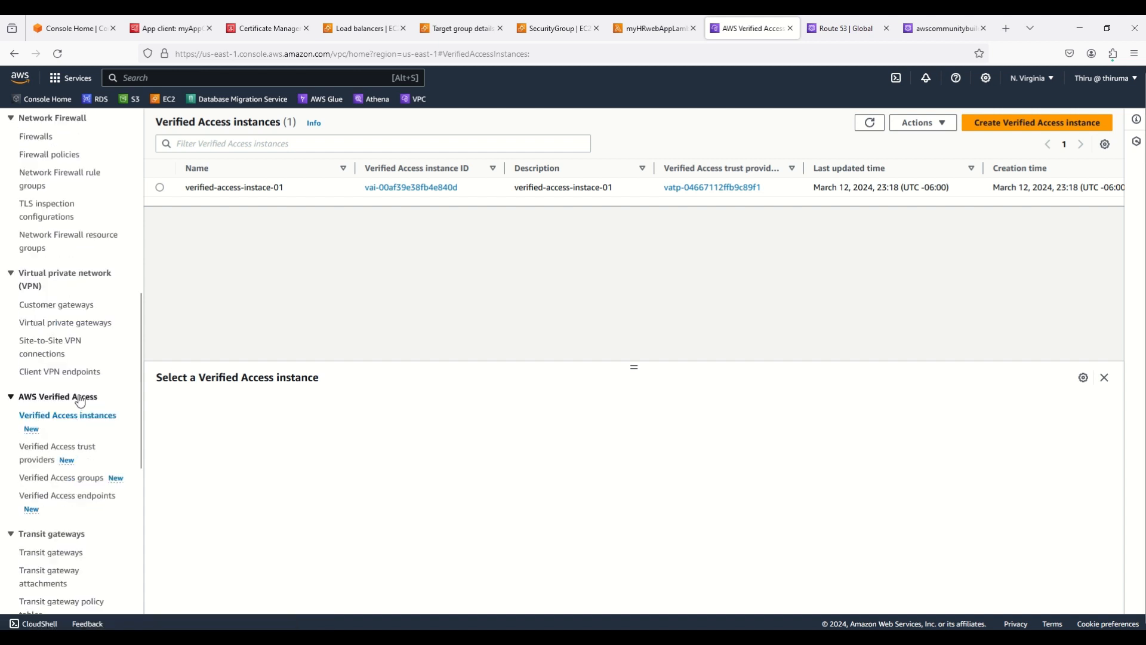
left_click(55, 482)
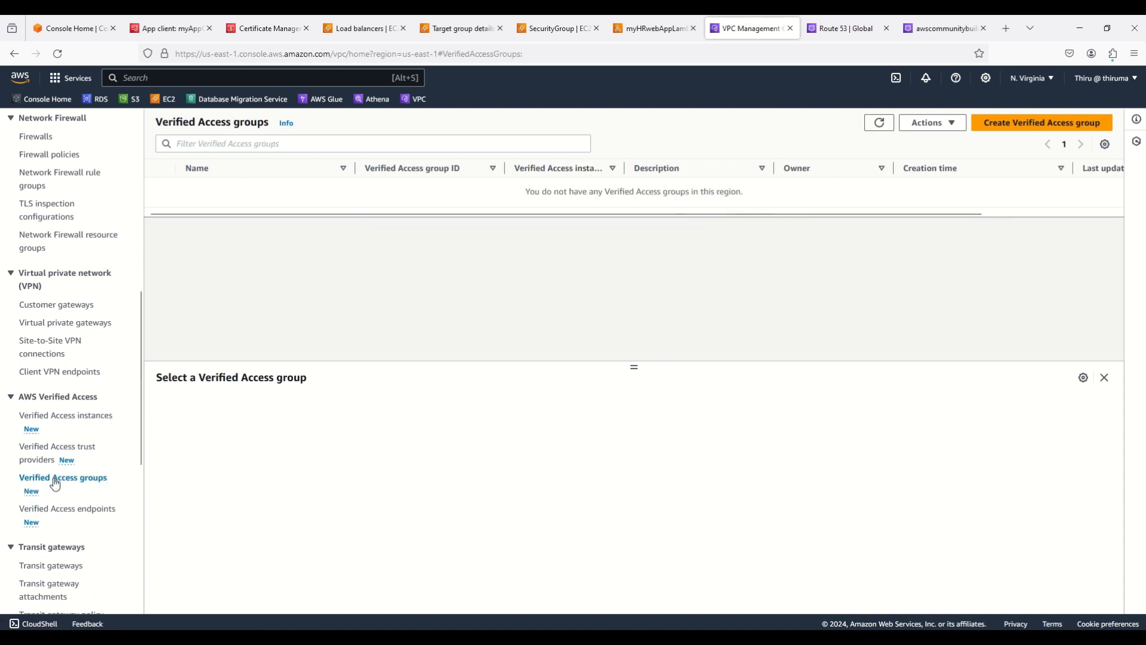
left_click(1023, 127)
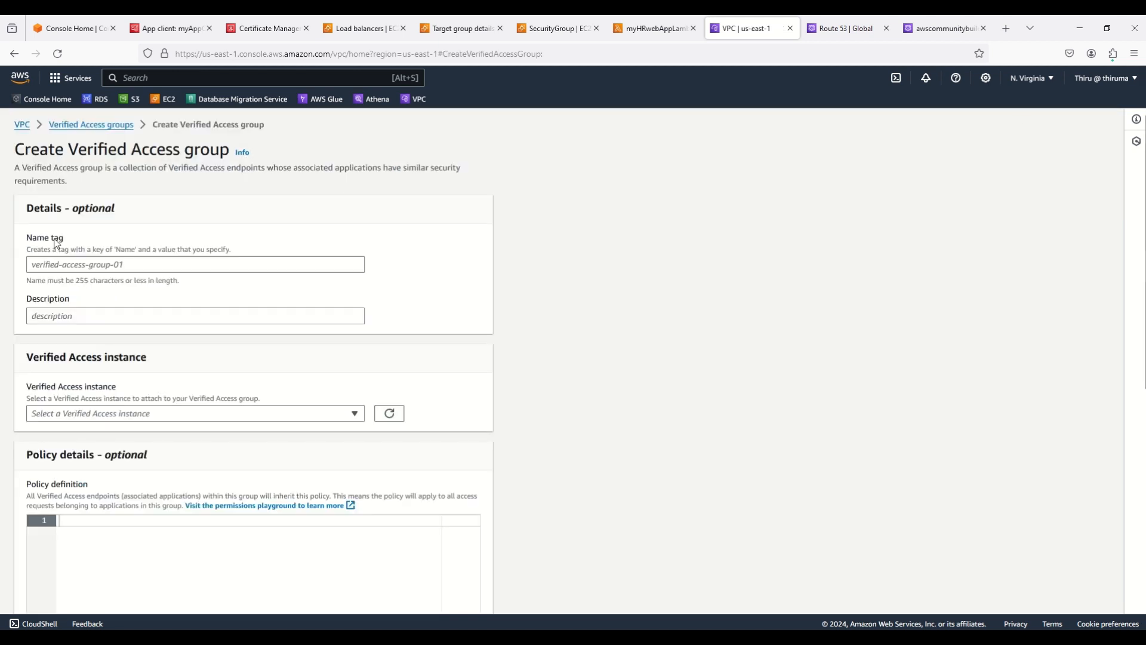
Name the group verified-access-group-01, reuse the name as its description, and select instance verified-access-instace-01
left_click(63, 264)
type("ve")
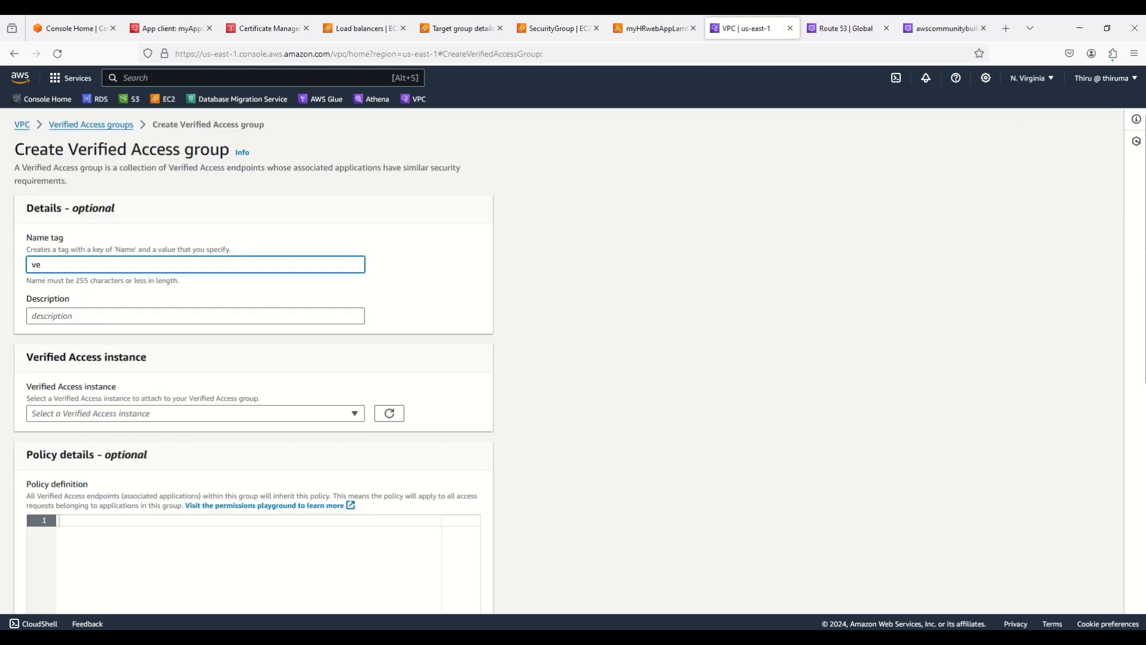
type("rified-access")
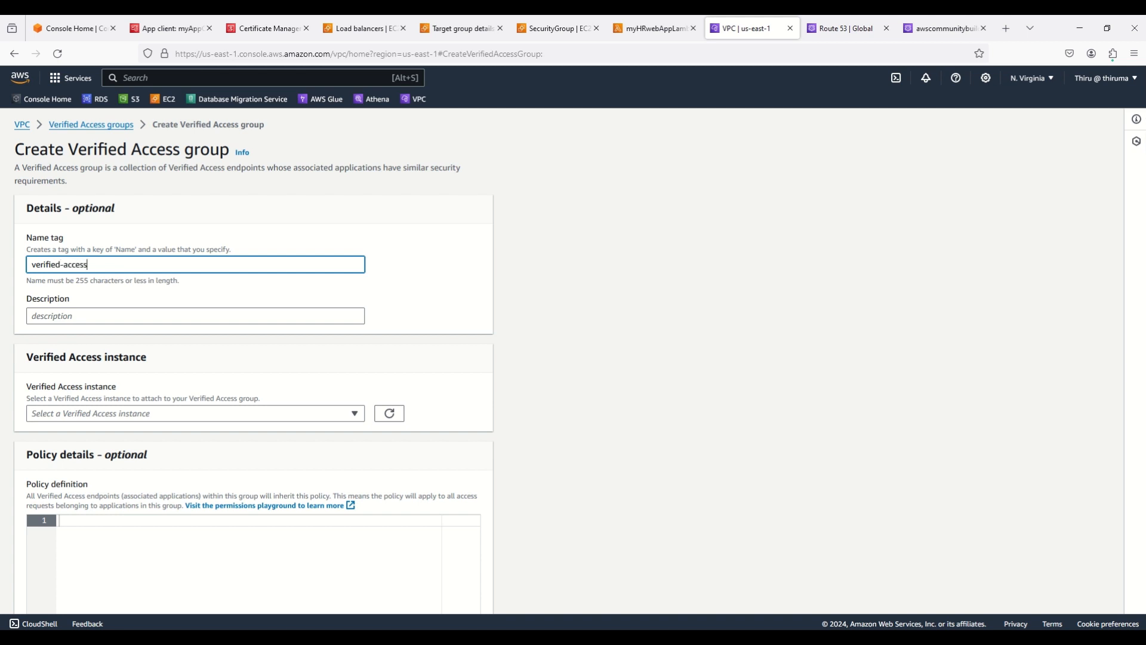
type("-group-01")
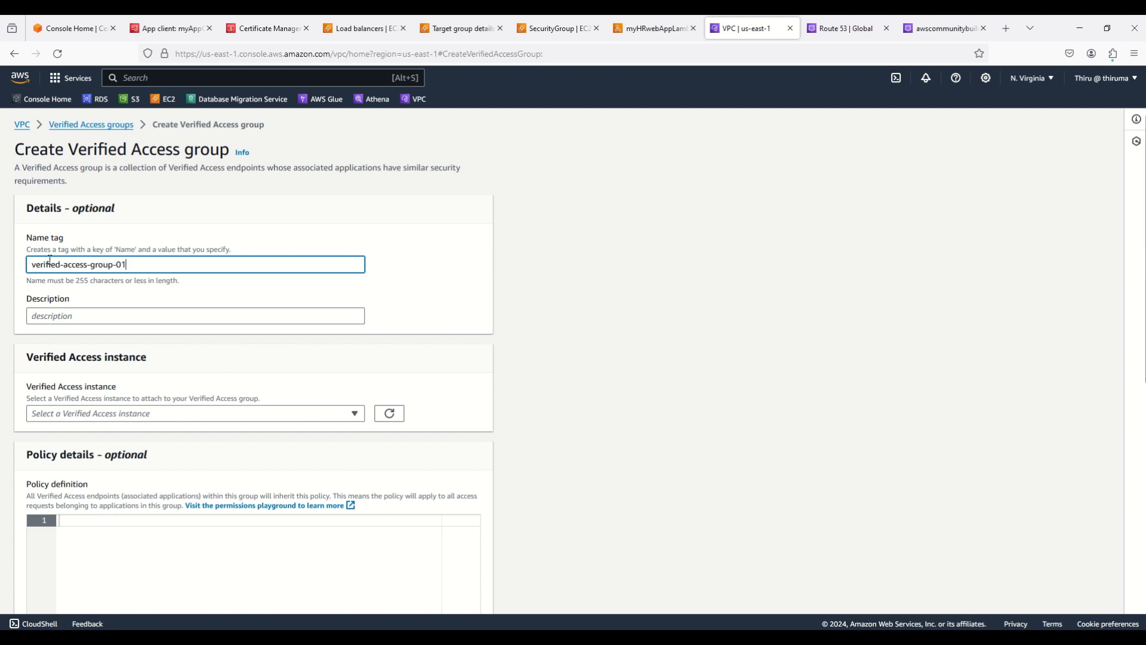
triple_click(86, 264)
key("ctrl+c")
left_click(77, 315)
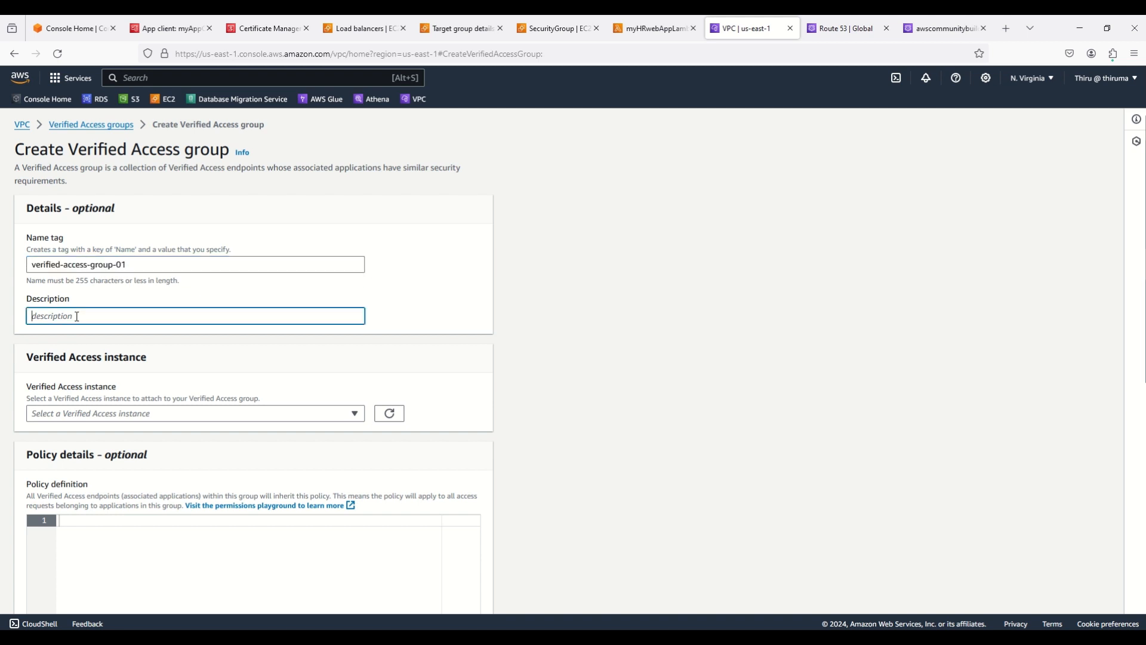
key("ctrl+v")
left_click(106, 419)
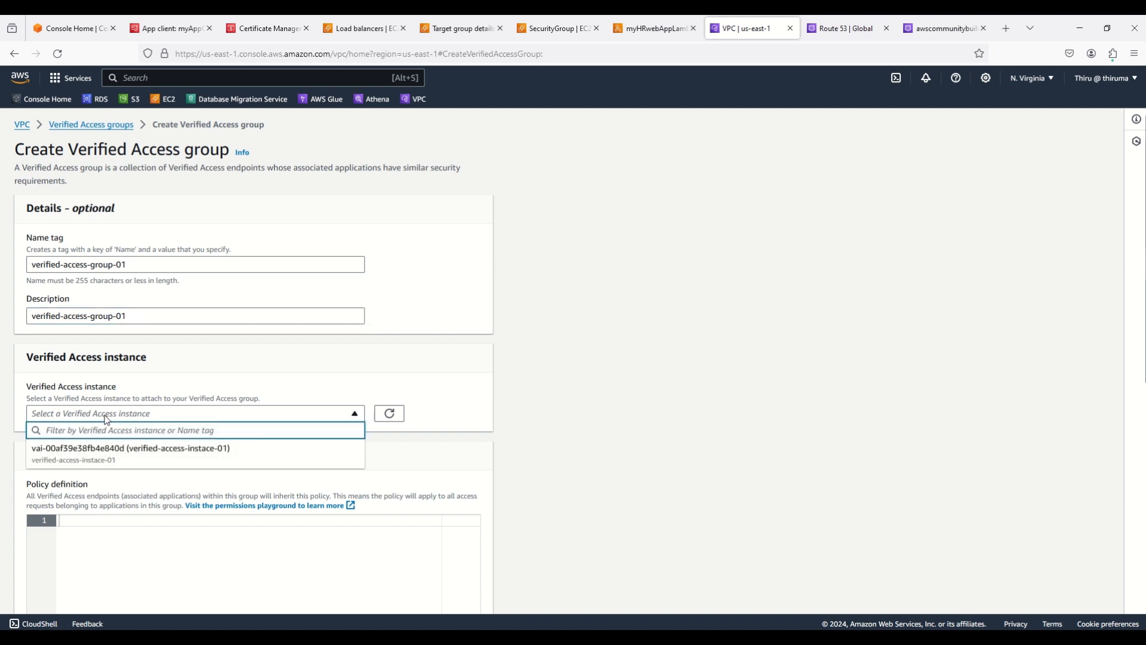
left_click(72, 455)
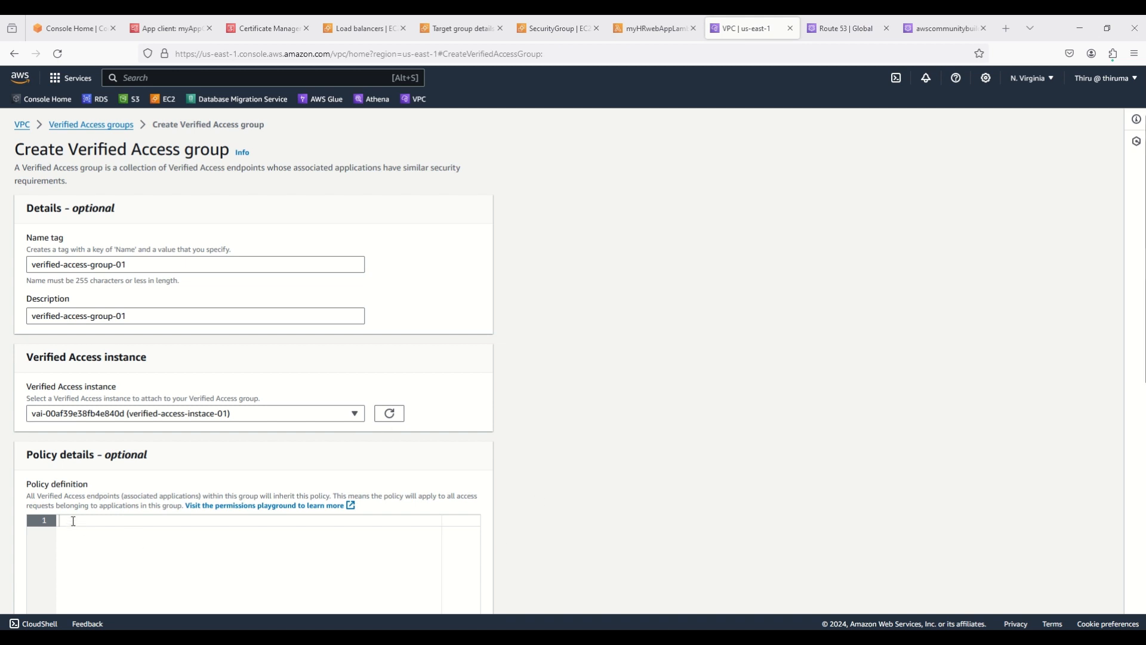
Paste the Cedar policy permitting only users whose cognitopolicy.email_verified is "true"
type("permit(principal,action,resource) when {     context.cognitopolicy.email_verified == \"true\" };")
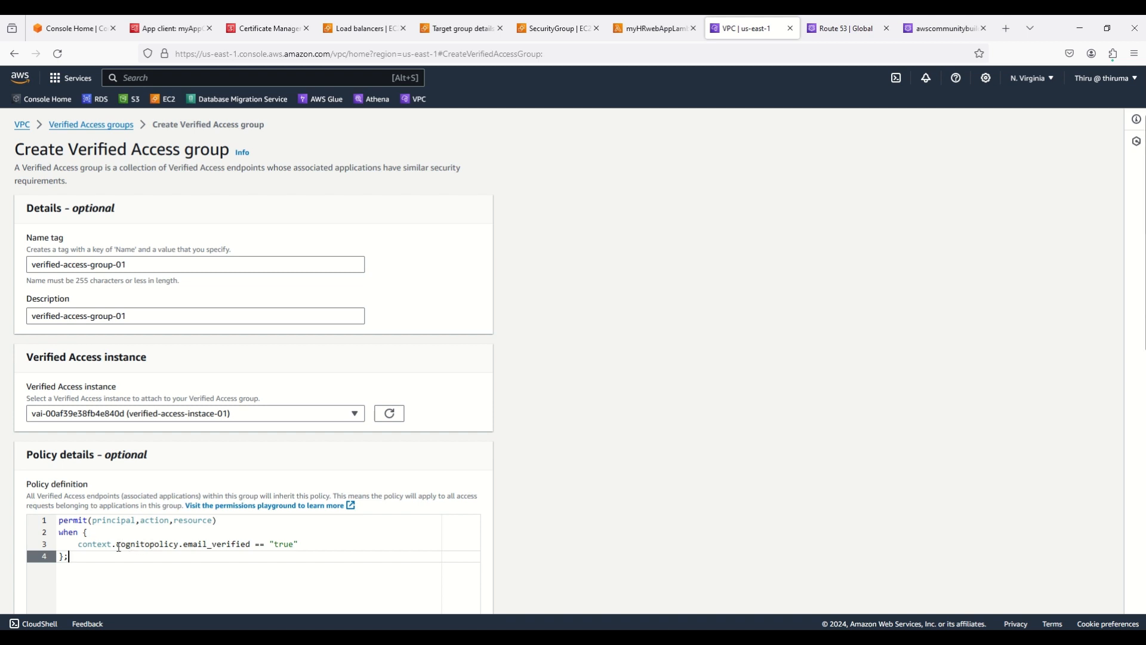
left_click_drag(116, 544, 180, 548)
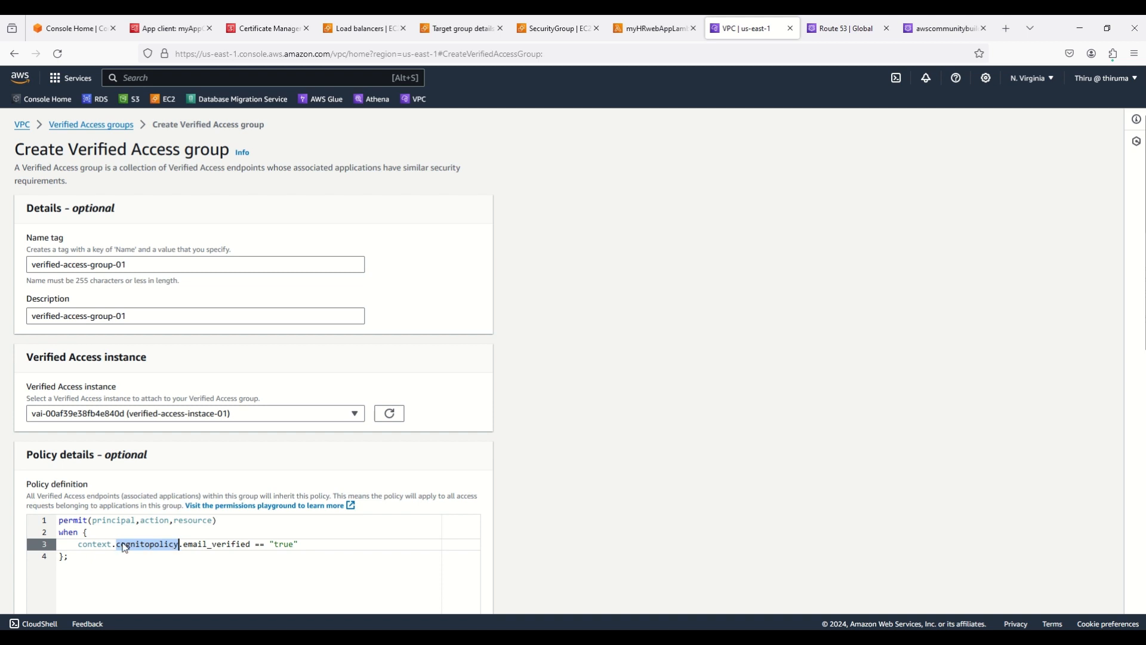
left_click_drag(117, 544, 179, 545)
left_click_drag(183, 544, 299, 545)
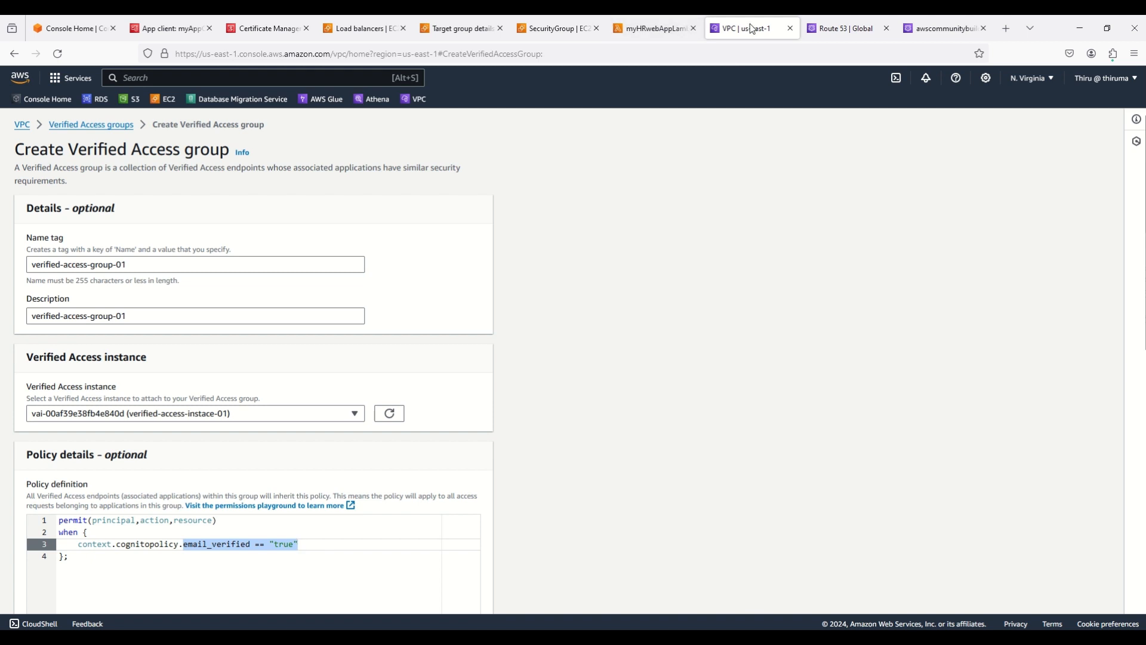
Open the Users list of myCognitoUserPool in the Cognito tab
left_click(182, 28)
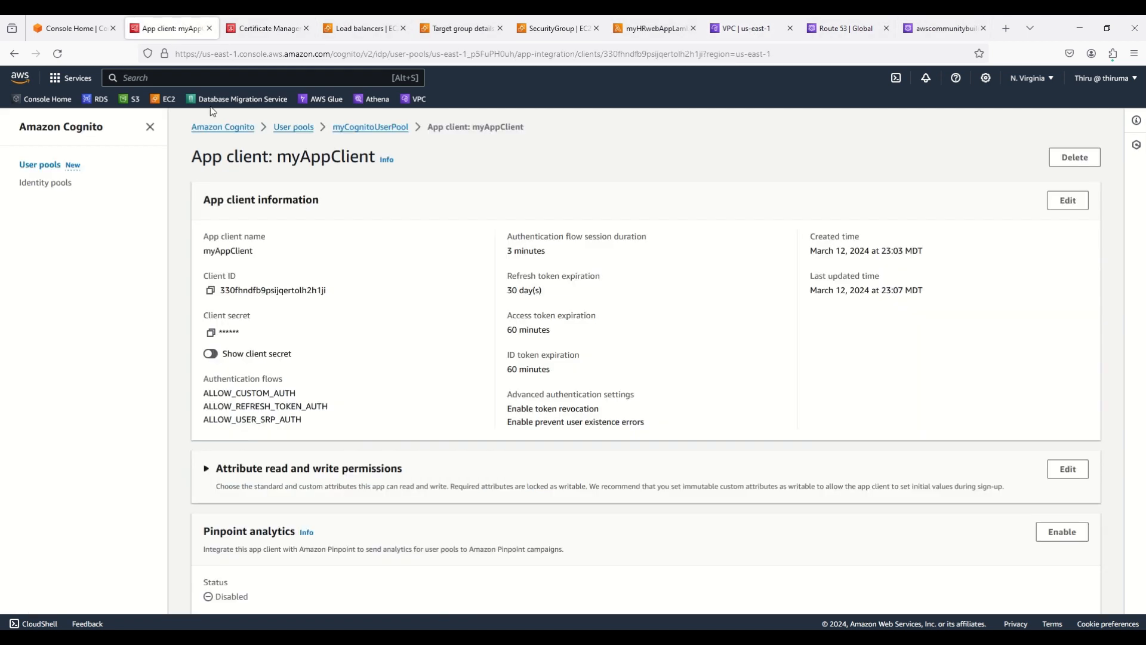
left_click(299, 127)
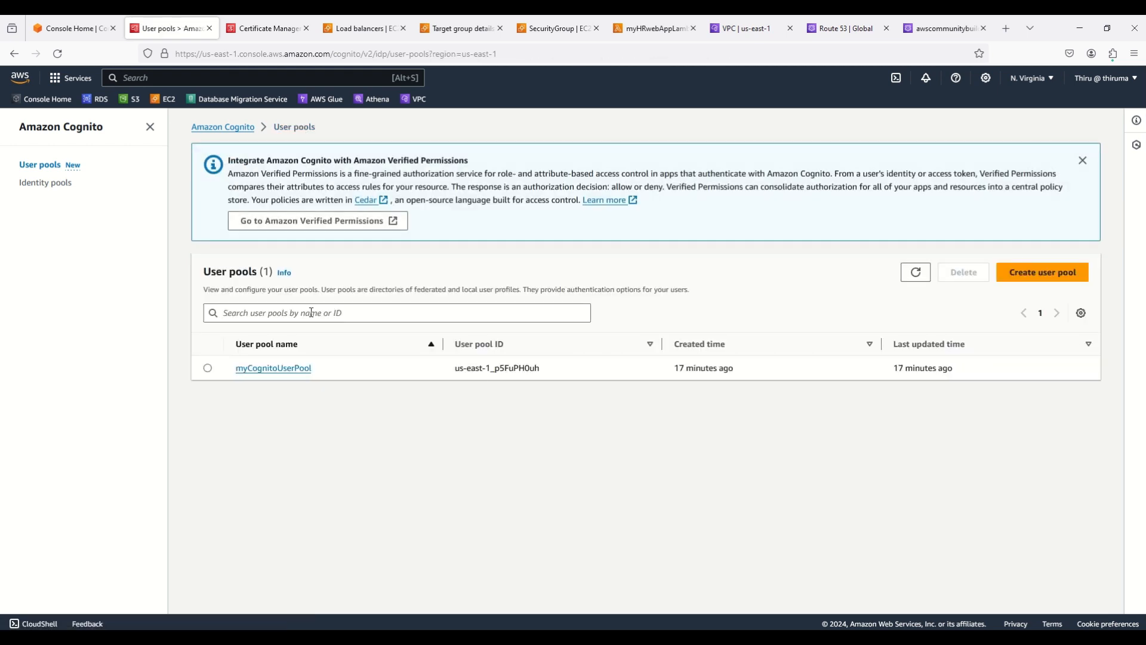
left_click(289, 368)
scroll(300, 454, "down", 1)
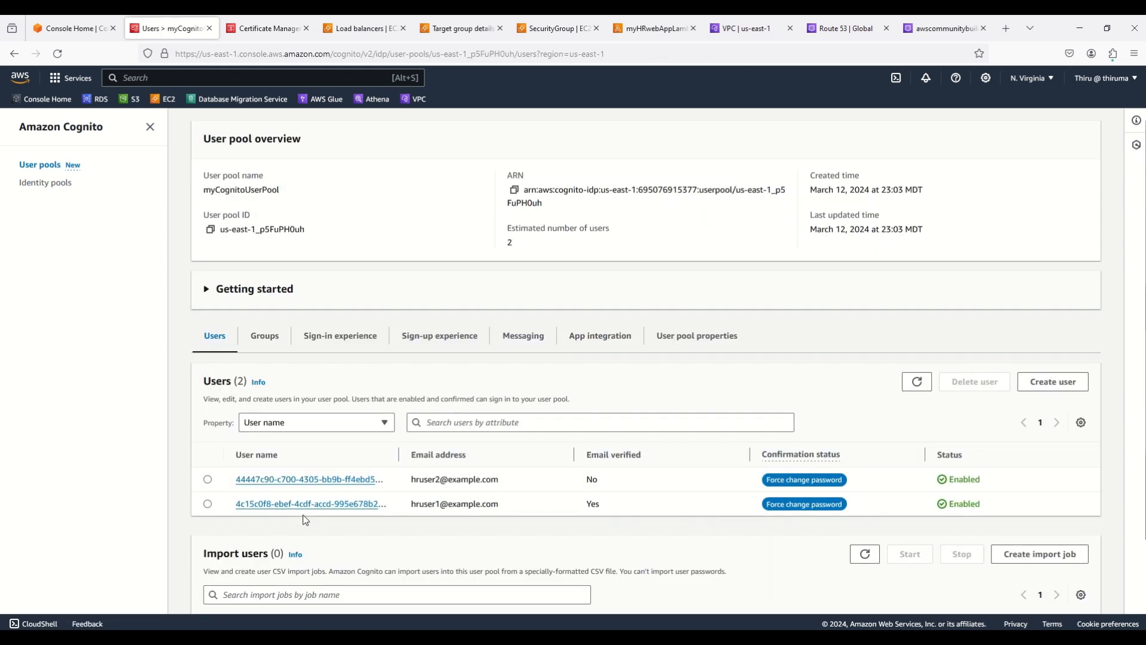
Compare the two users' emails and Email verified status: one verified, one not
triple_click(435, 504)
triple_click(438, 479)
triple_click(593, 505)
triple_click(488, 504)
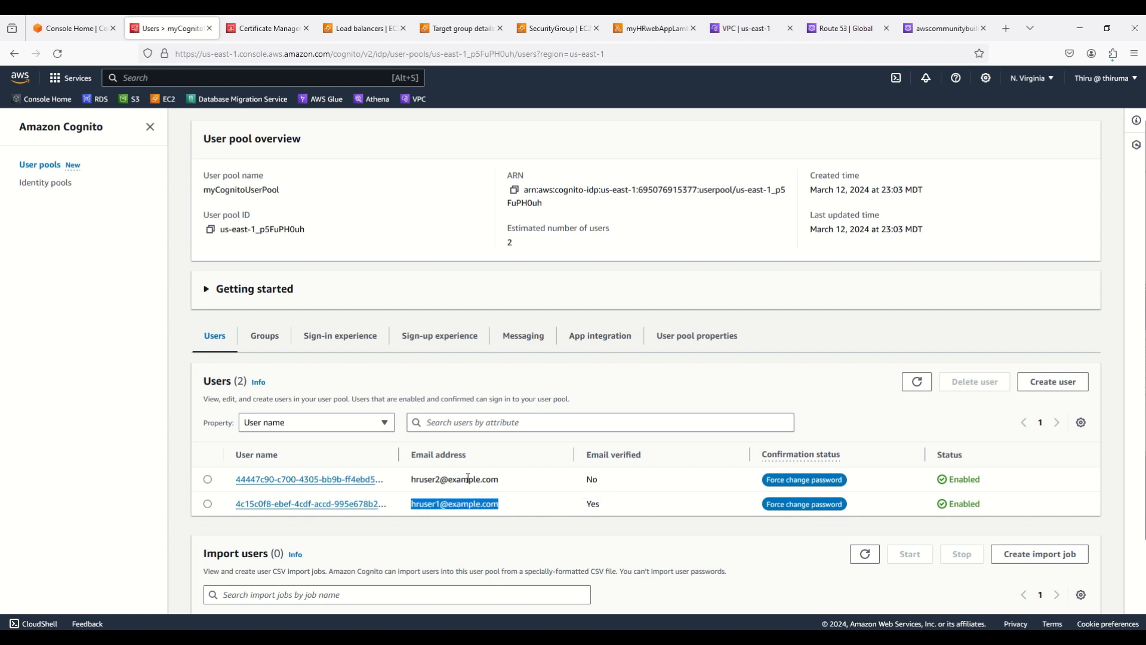
double_click(464, 480)
double_click(591, 480)
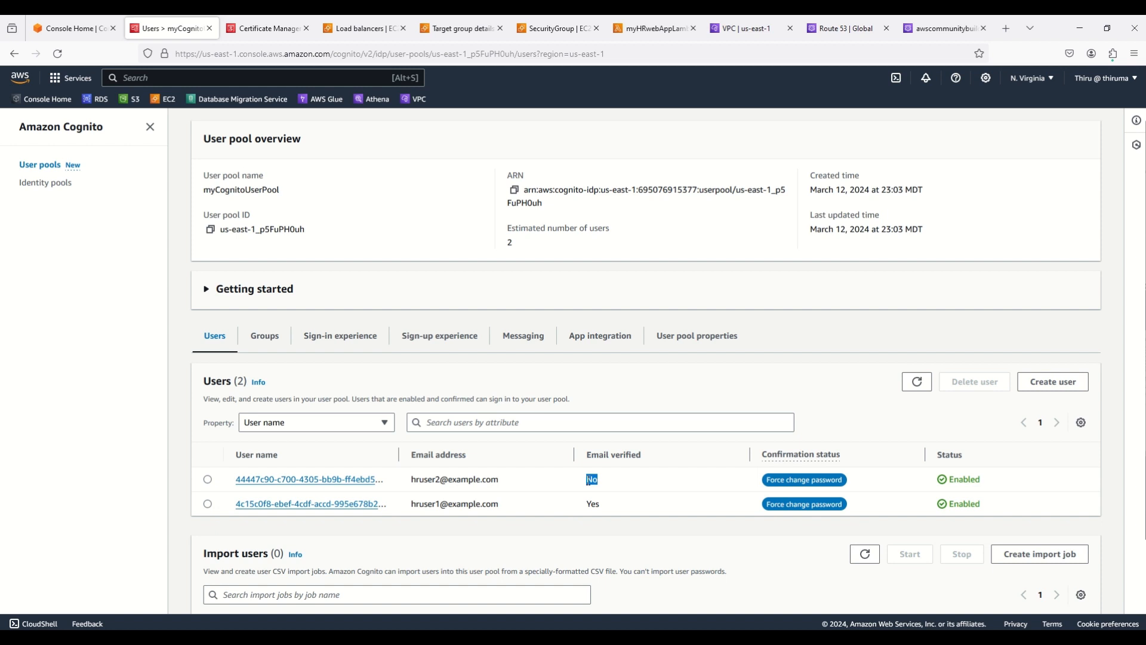
triple_click(475, 480)
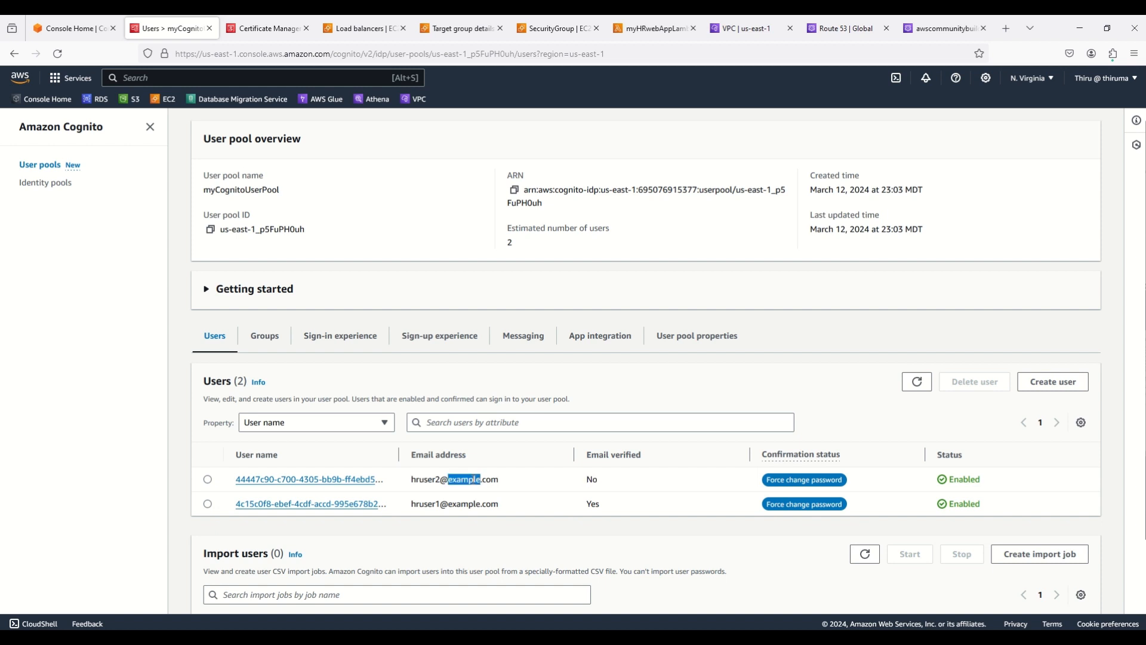
left_click(483, 507)
double_click(596, 503)
left_click(596, 503)
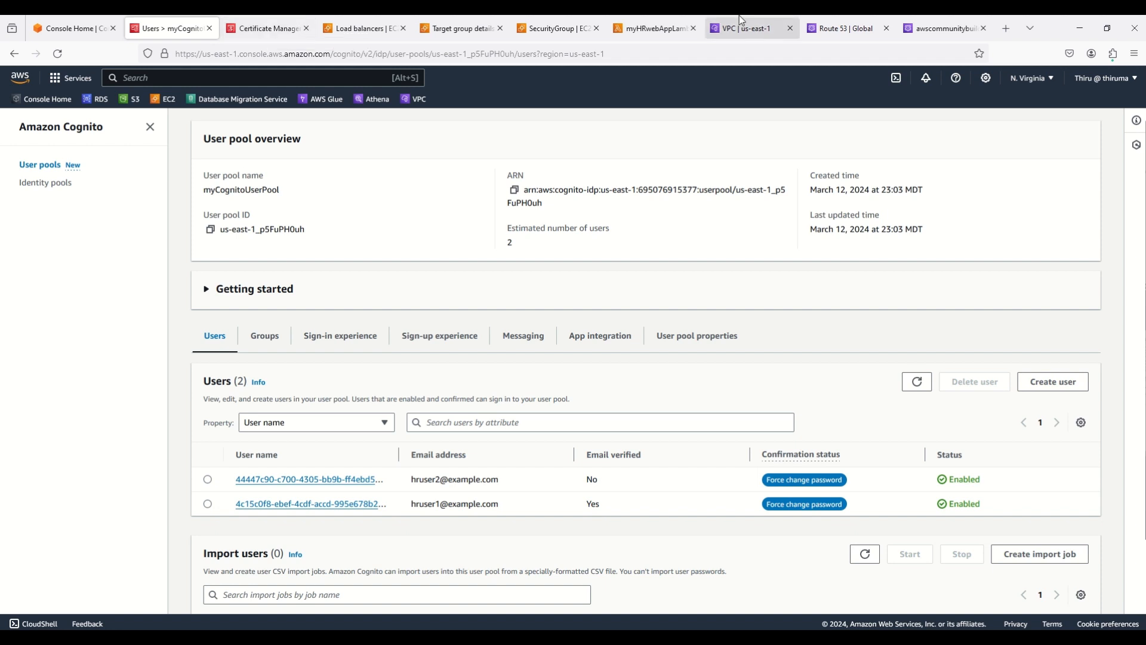
left_click(752, 30)
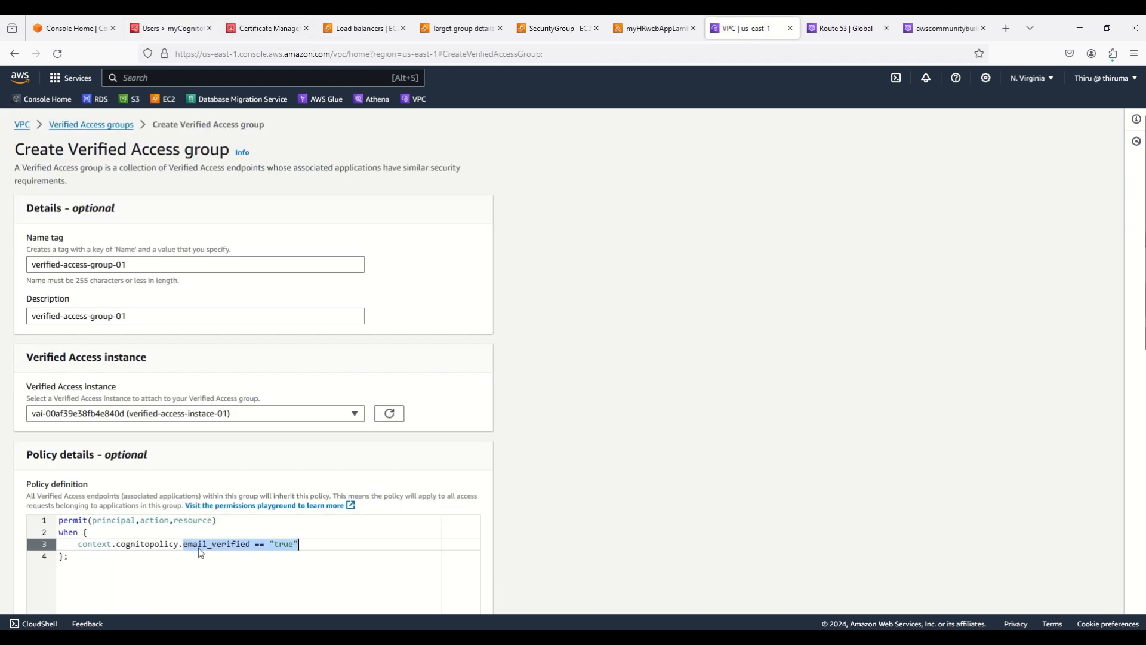
Create the Verified Access group verified-access-group-01 with the email_verified policy
left_click(121, 544)
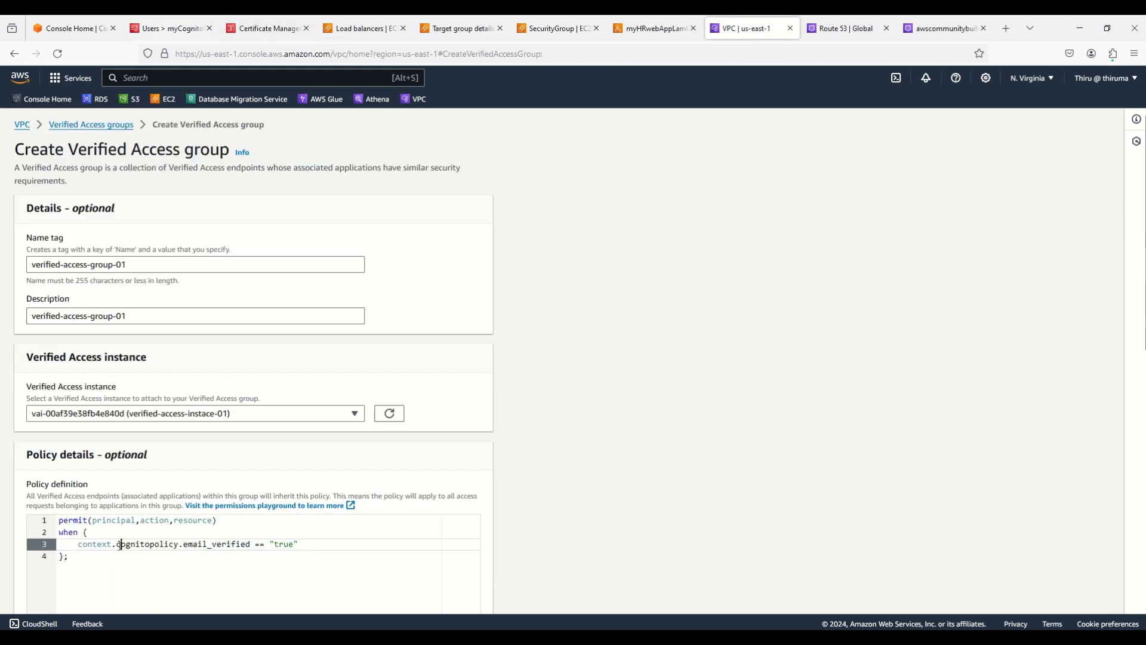
left_click_drag(116, 544, 174, 544)
scroll(657, 440, "down", 9)
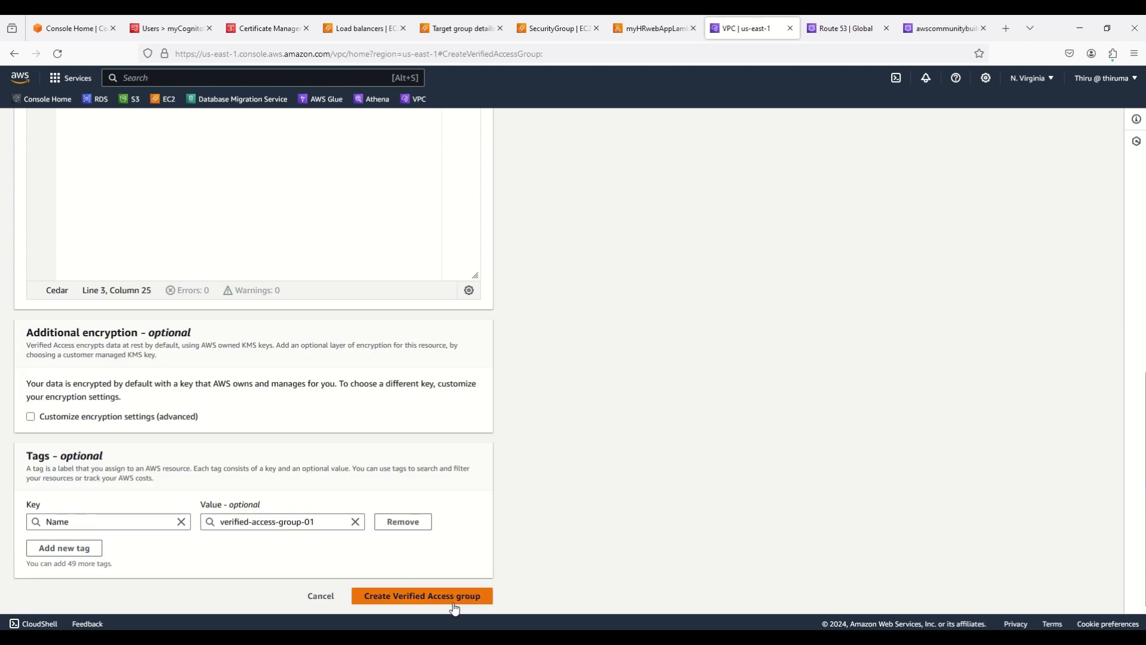
left_click(440, 597)
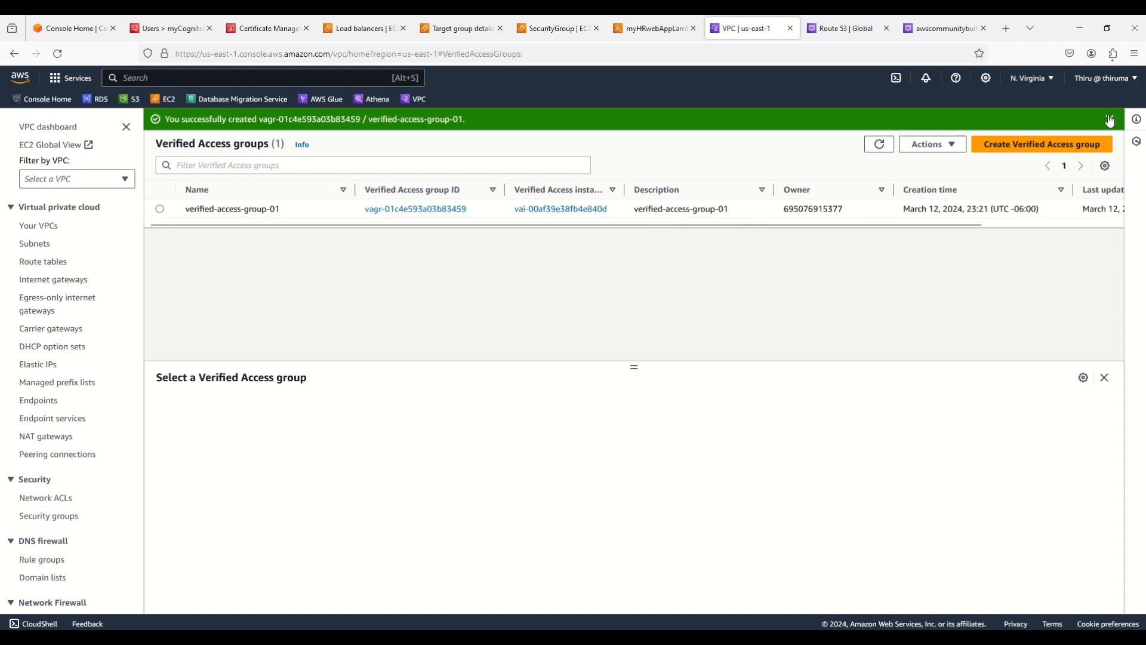
Dismiss the success banner and open the empty Verified Access endpoints list
left_click(1110, 119)
scroll(69, 399, "down", 10)
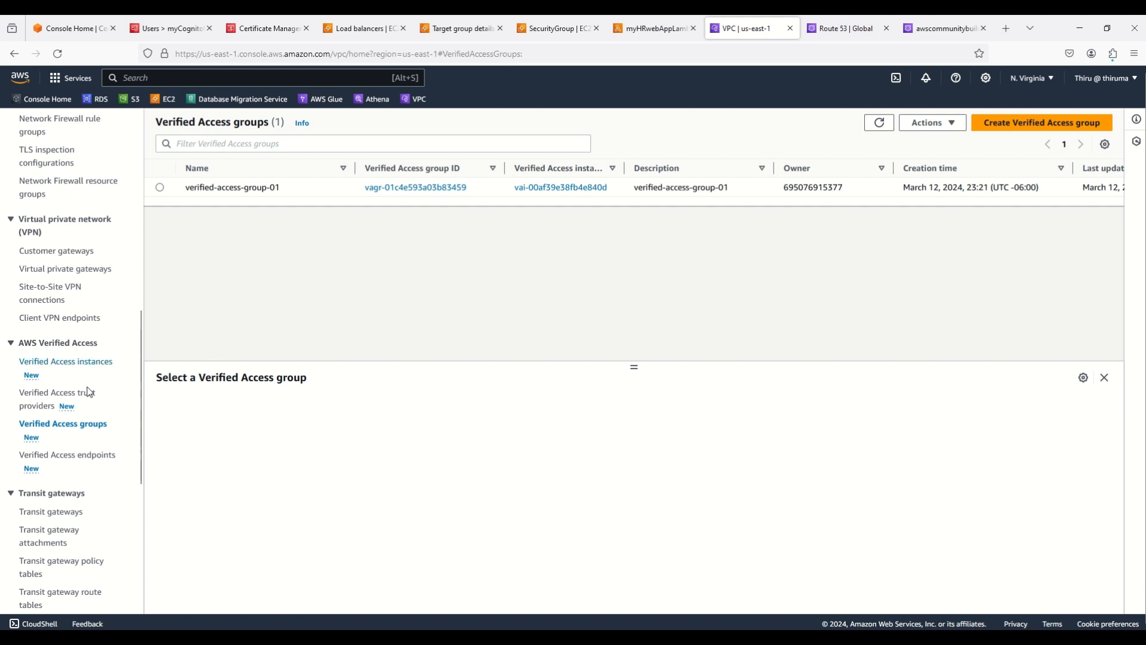
left_click(62, 456)
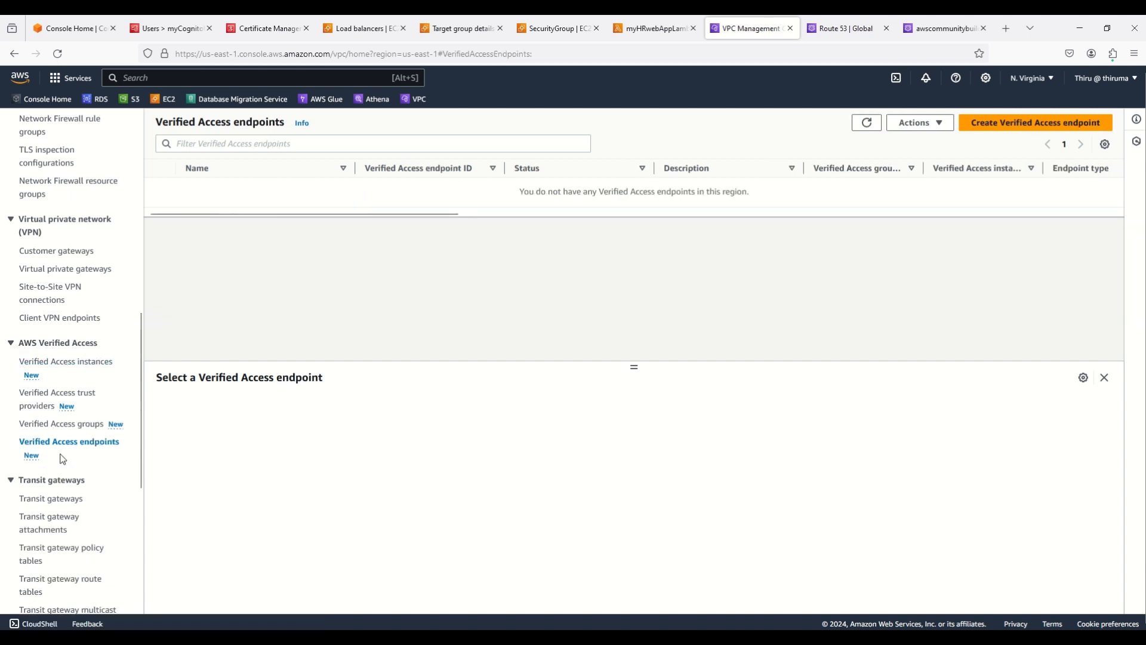
Start a new endpoint with name tag and description verified-access-endpoint-01
left_click(1019, 125)
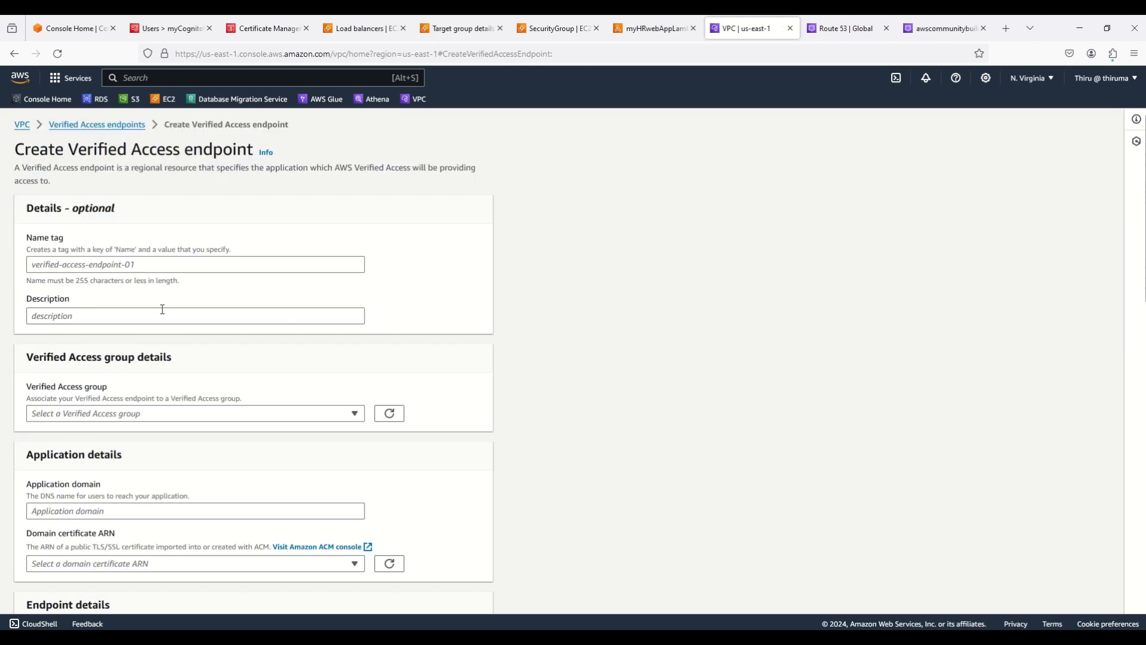
left_click(82, 264)
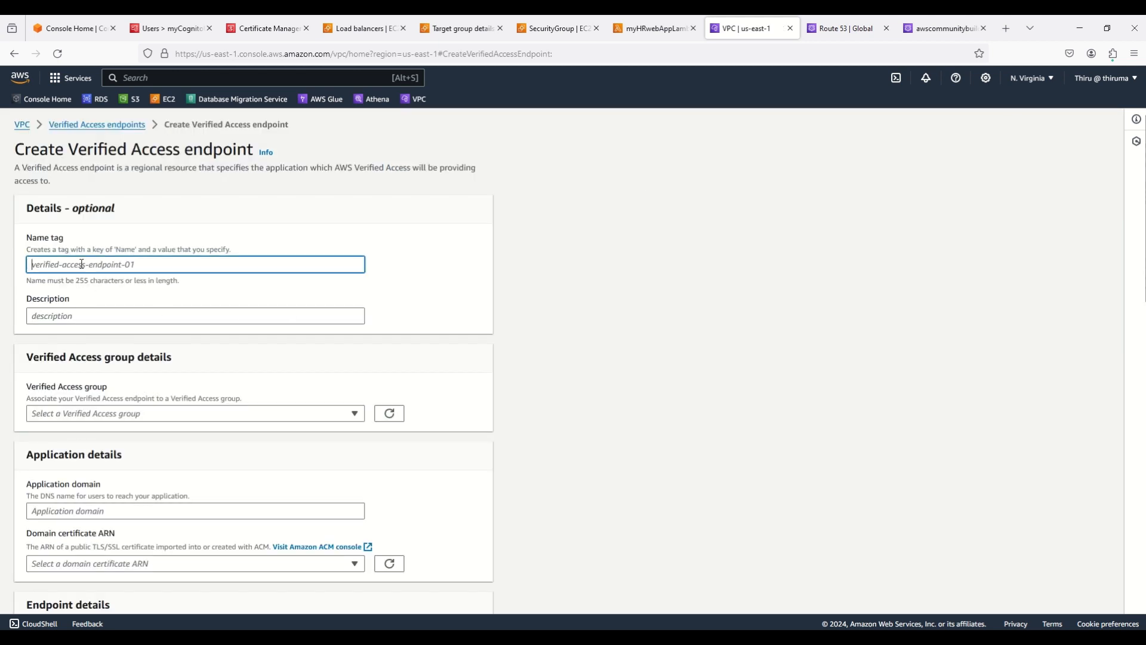
type("verified-accc")
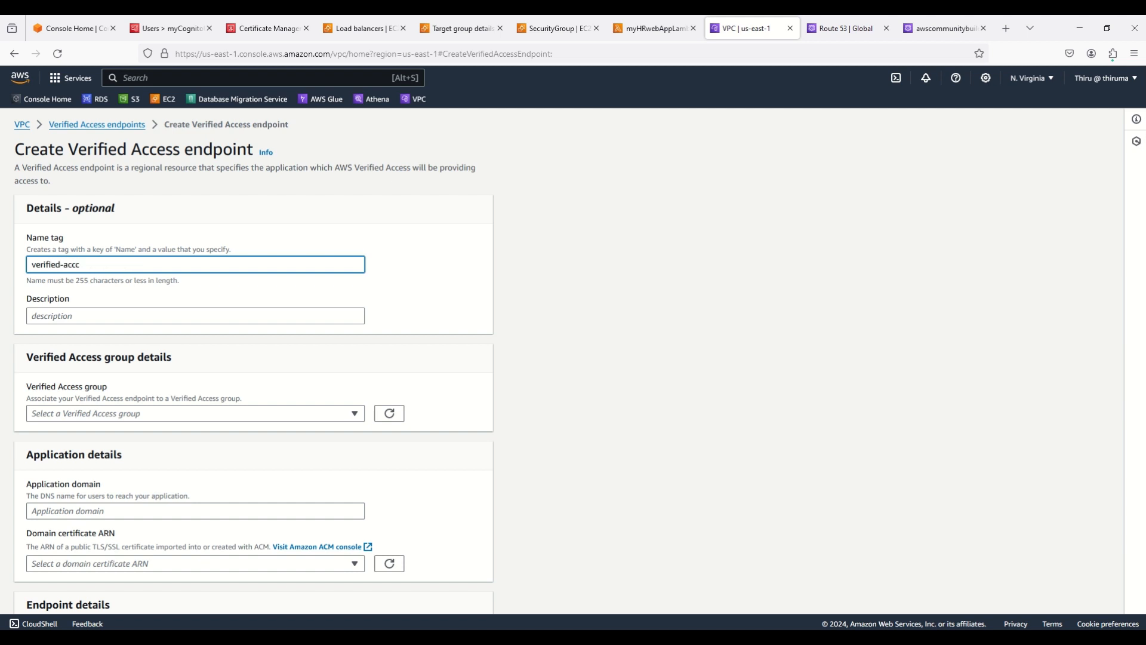
key("BackSpace")
type("ess-endpoint-01")
triple_click(81, 263)
key("ctrl+c")
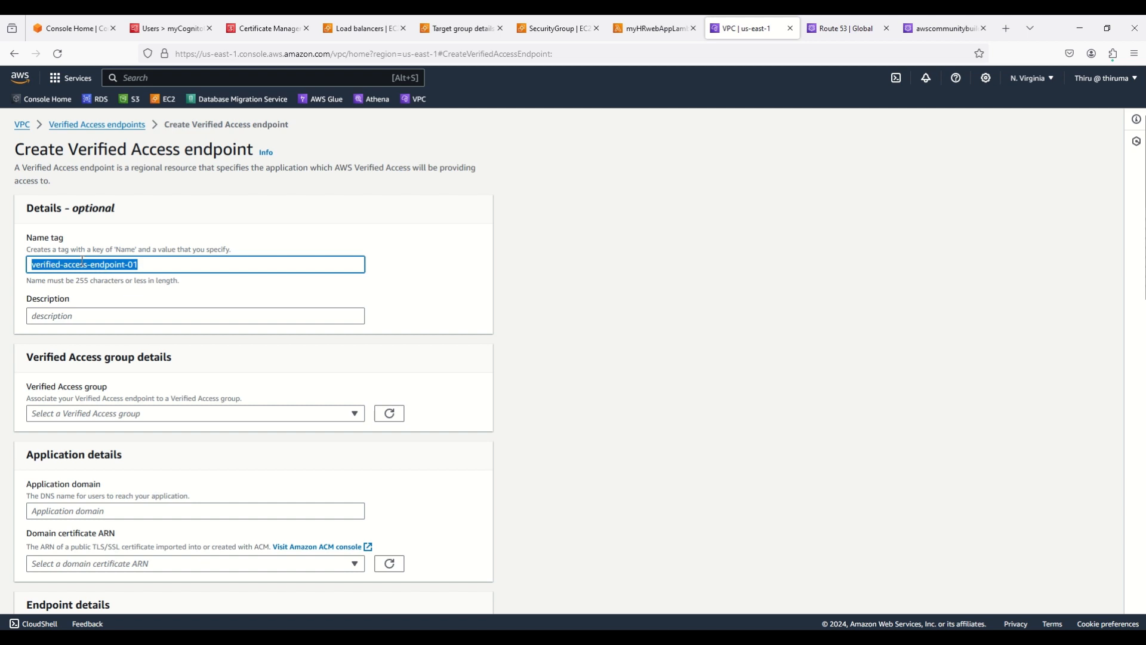
left_click(102, 315)
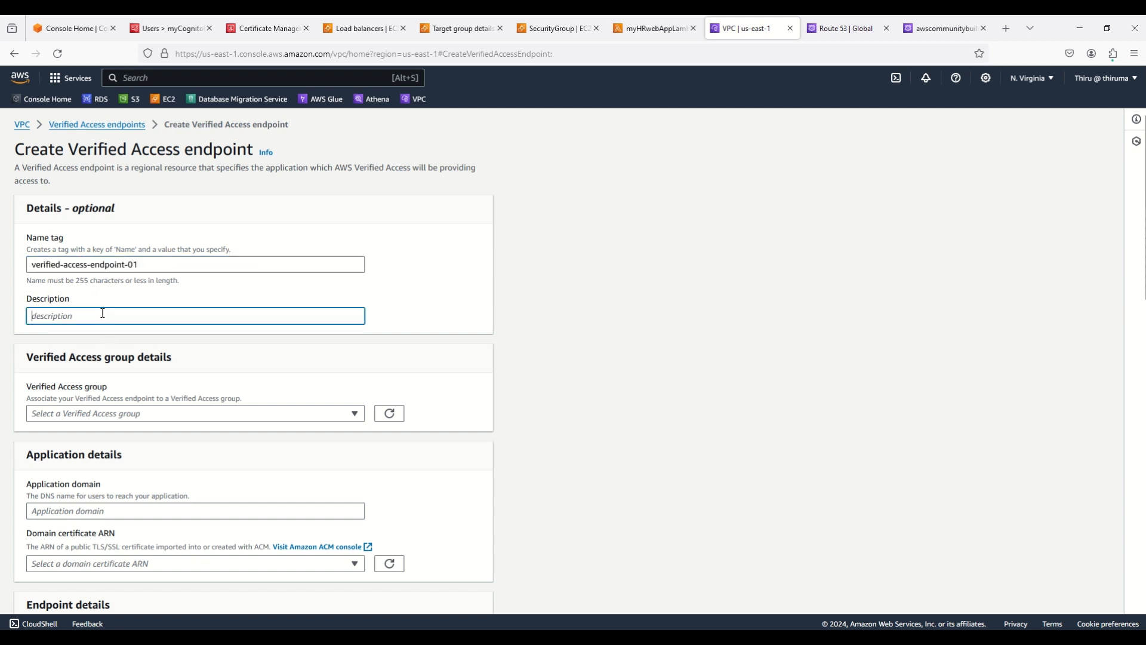
key("ctrl+v")
Attach the endpoint to Verified Access group verified-access-group-01
left_click(149, 413)
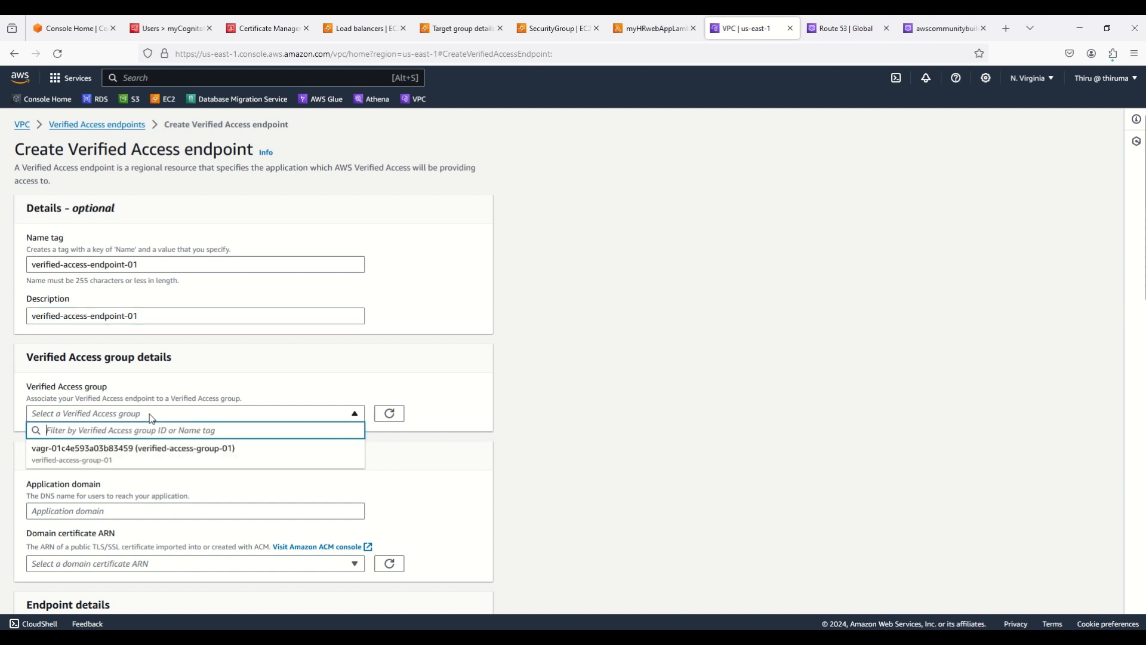
left_click(146, 453)
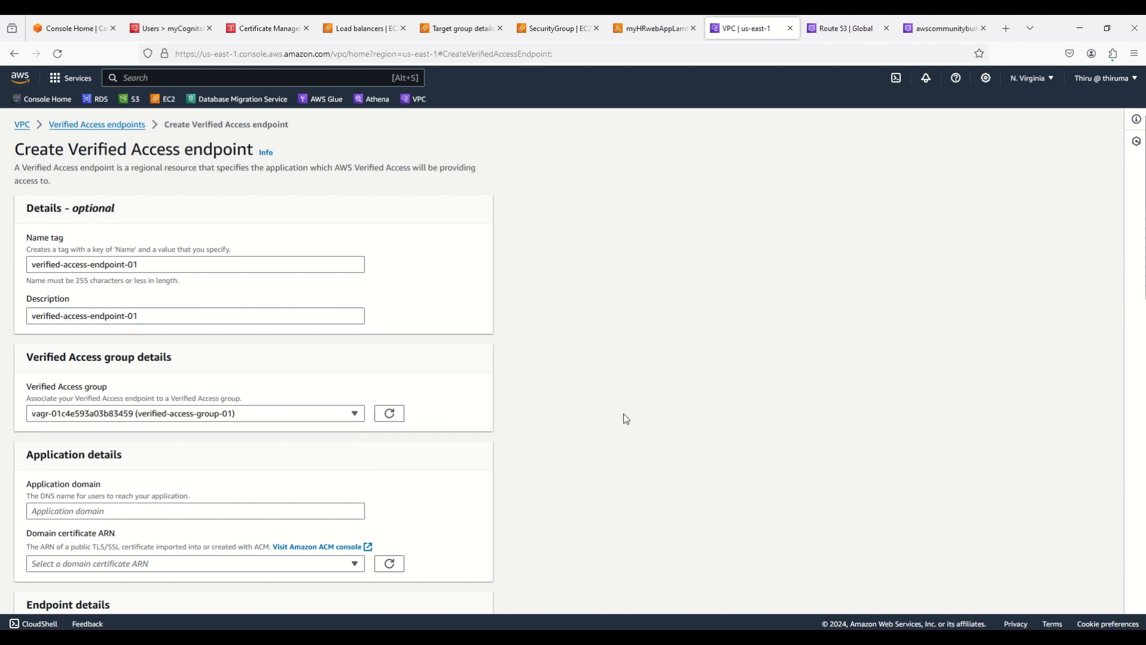
scroll(622, 414, "down", 1)
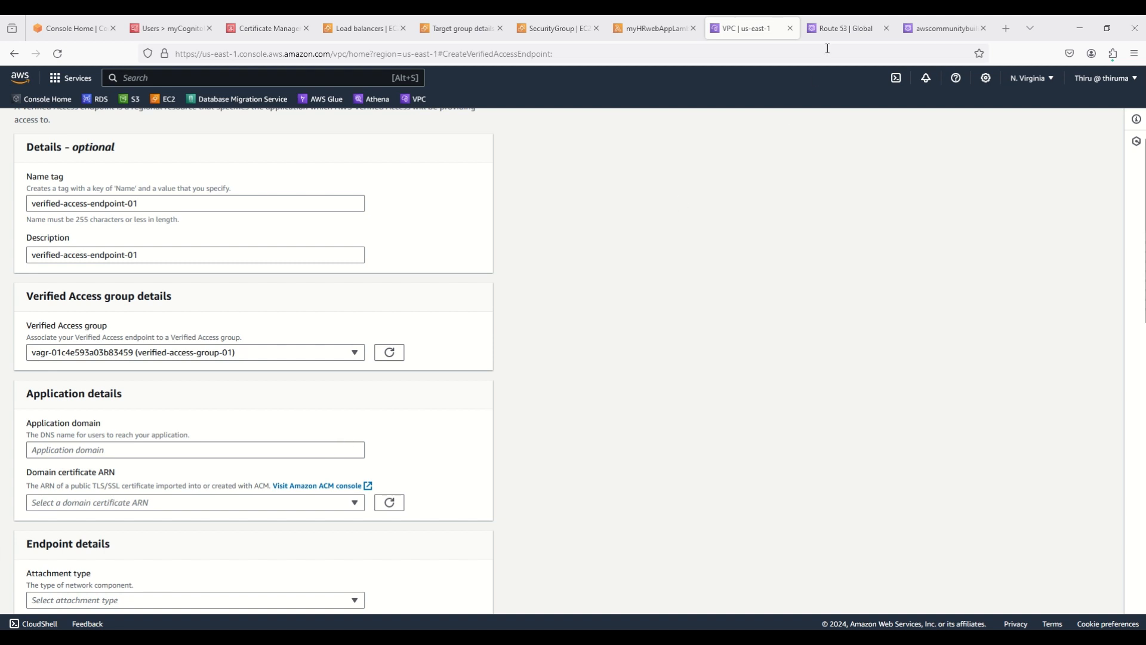
left_click(841, 34)
Set the application domain to hr.awscommunitybuilder.com, copying the domain from the Route 53 hosted zone
left_click(913, 31)
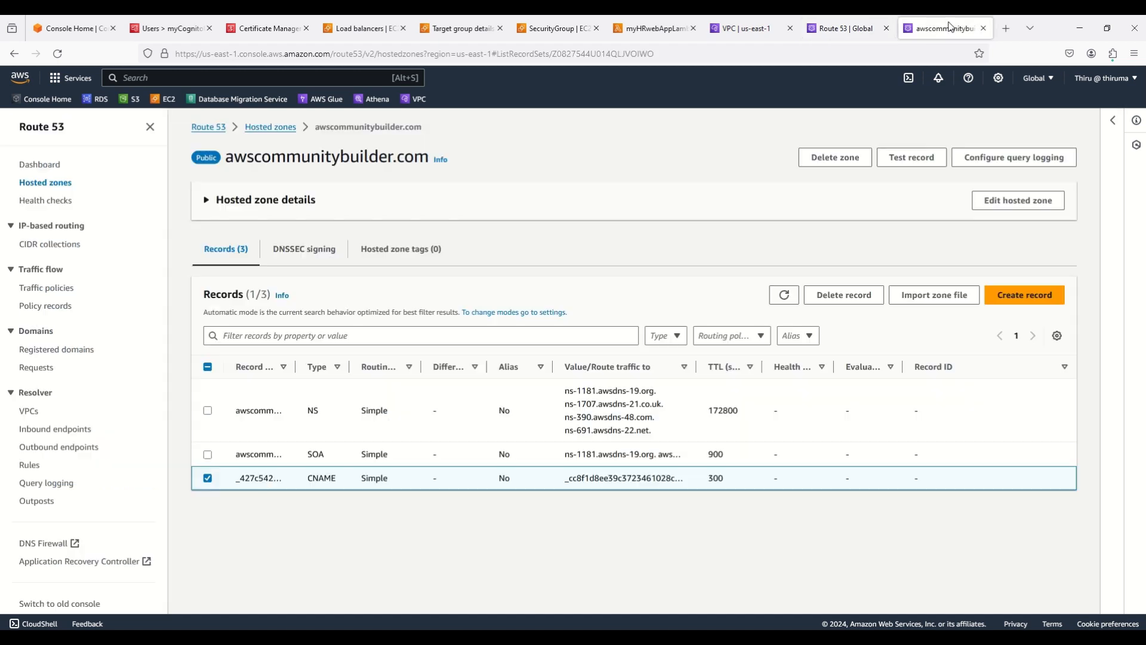
left_click_drag(228, 157, 423, 148)
key("ctrl+c")
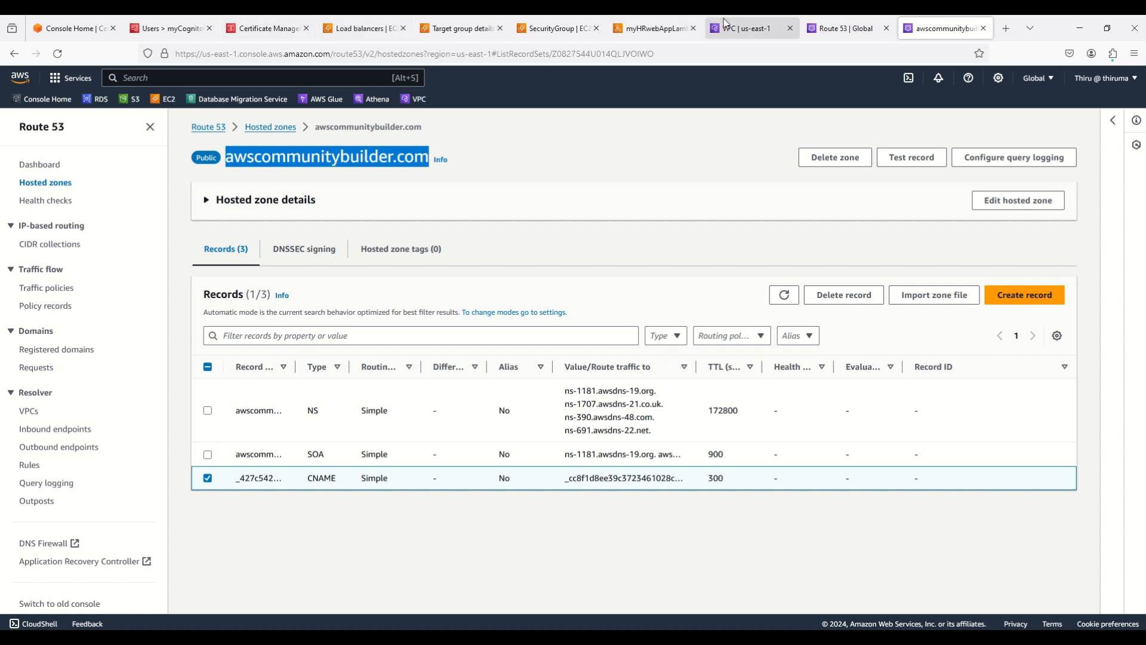
left_click(745, 27)
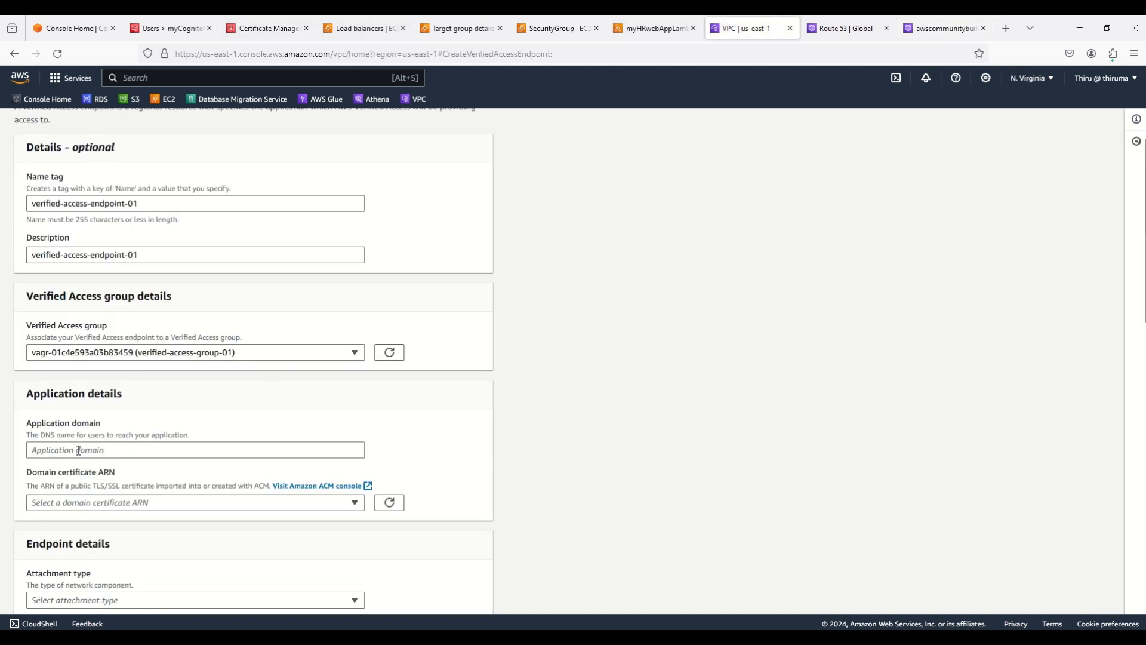
left_click(79, 450)
type("hr")
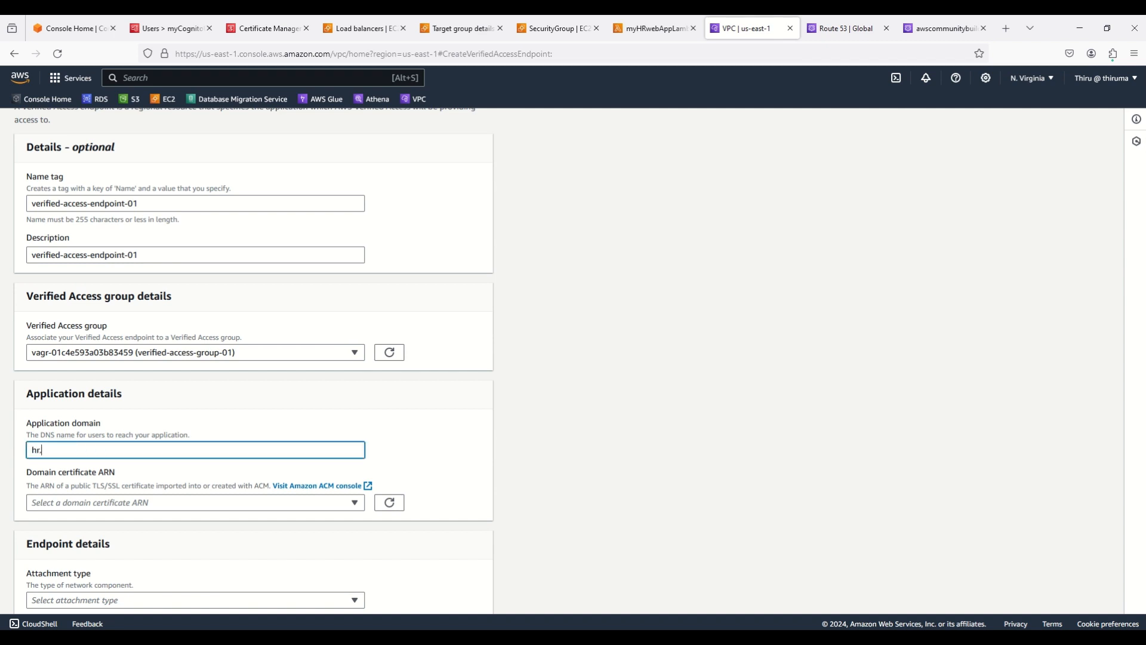
type(".")
key("ctrl+v")
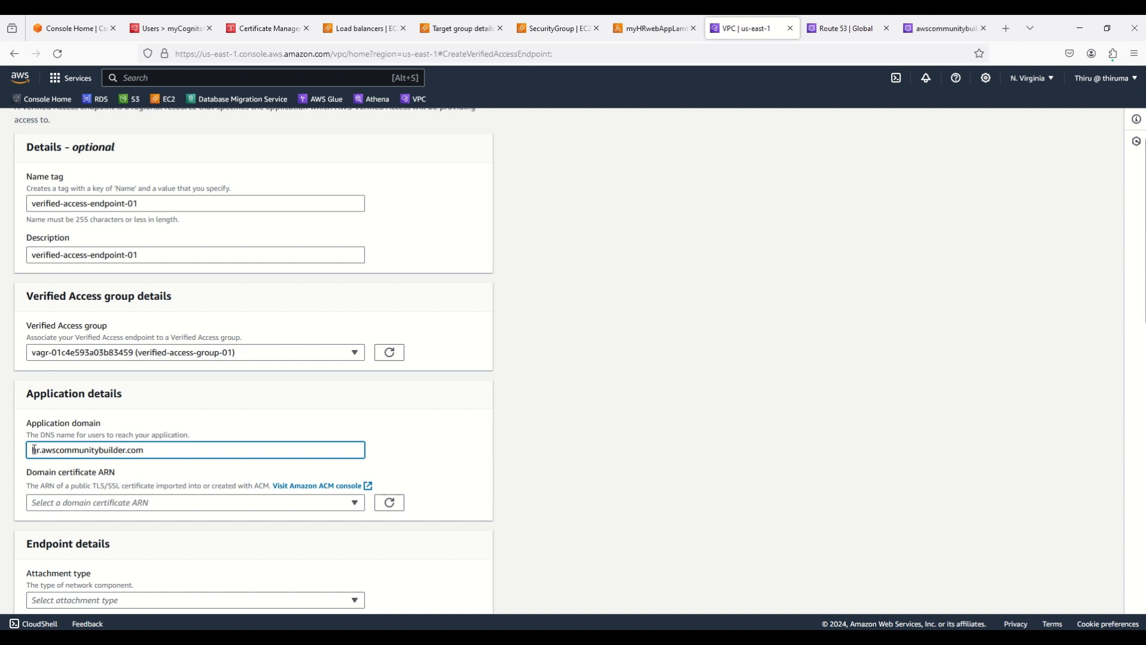
left_click_drag(34, 449, 151, 452)
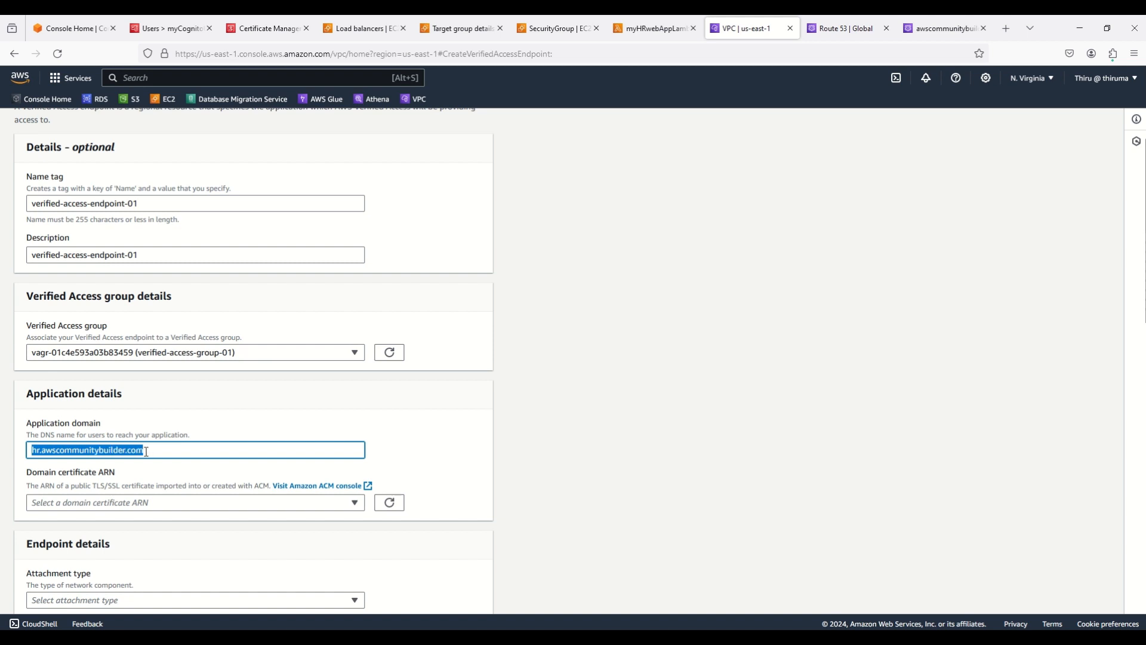
left_click(587, 457)
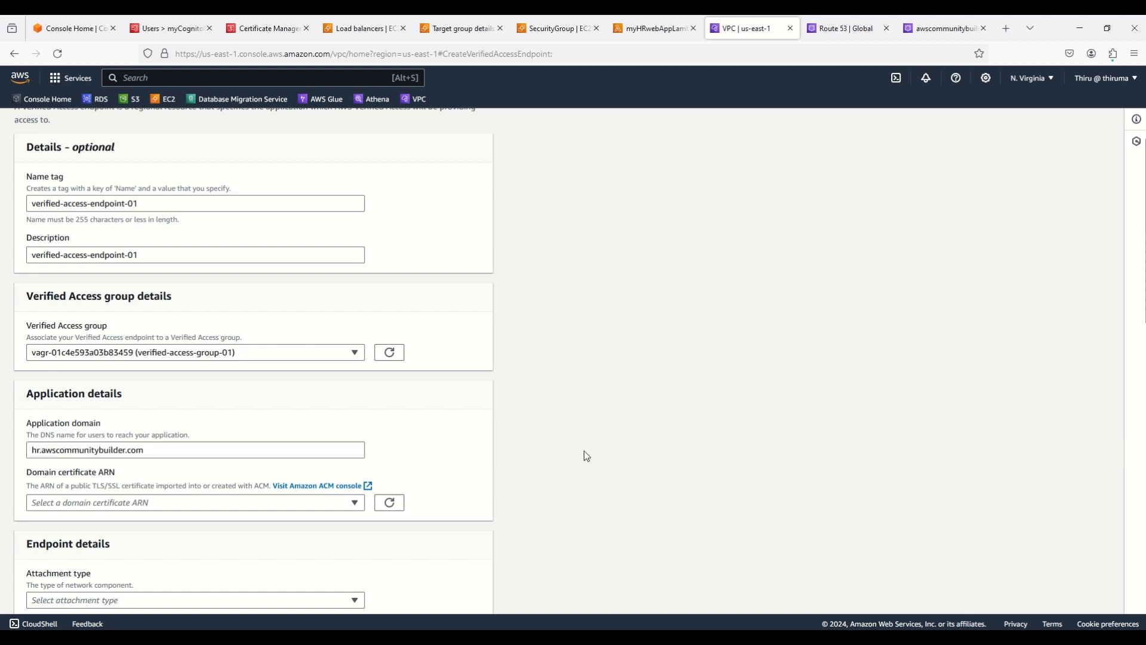
Choose the awscommunitybuilder.com ACM certificate as the domain certificate
left_click(120, 505)
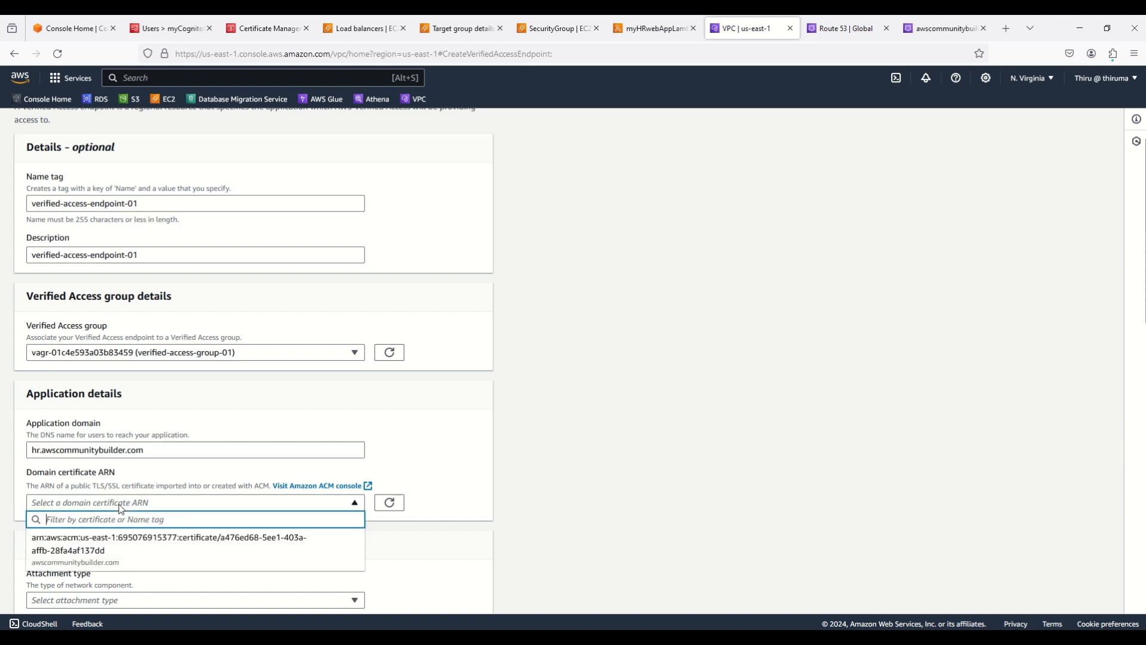
left_click(120, 544)
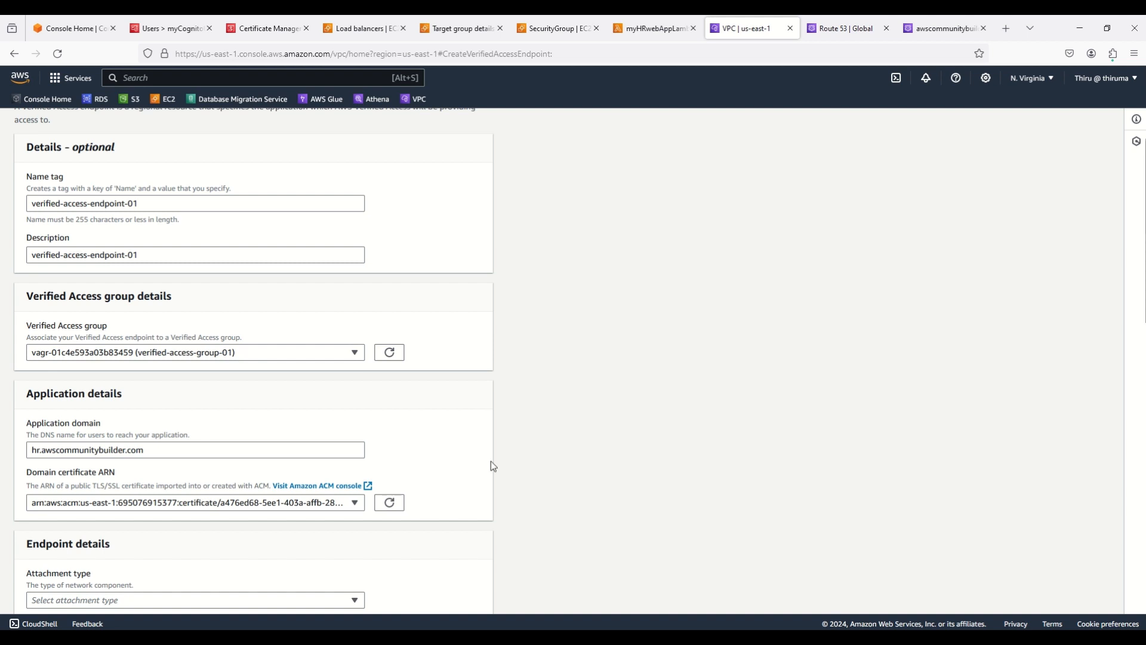
triple_click(38, 447)
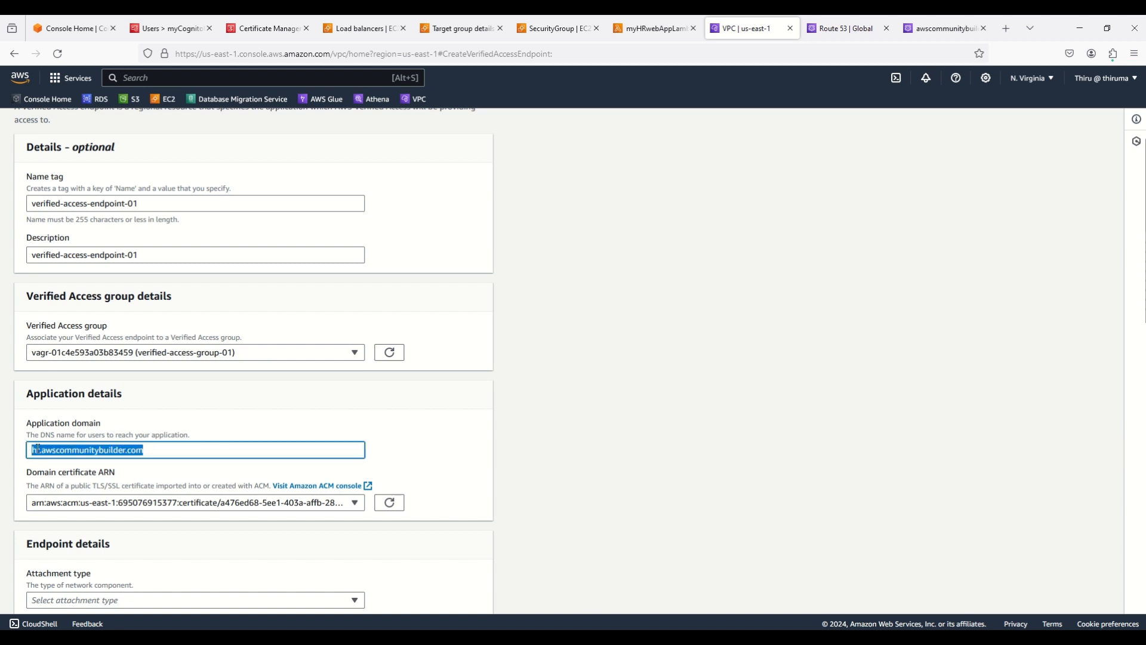
left_click(38, 449)
double_click(34, 449)
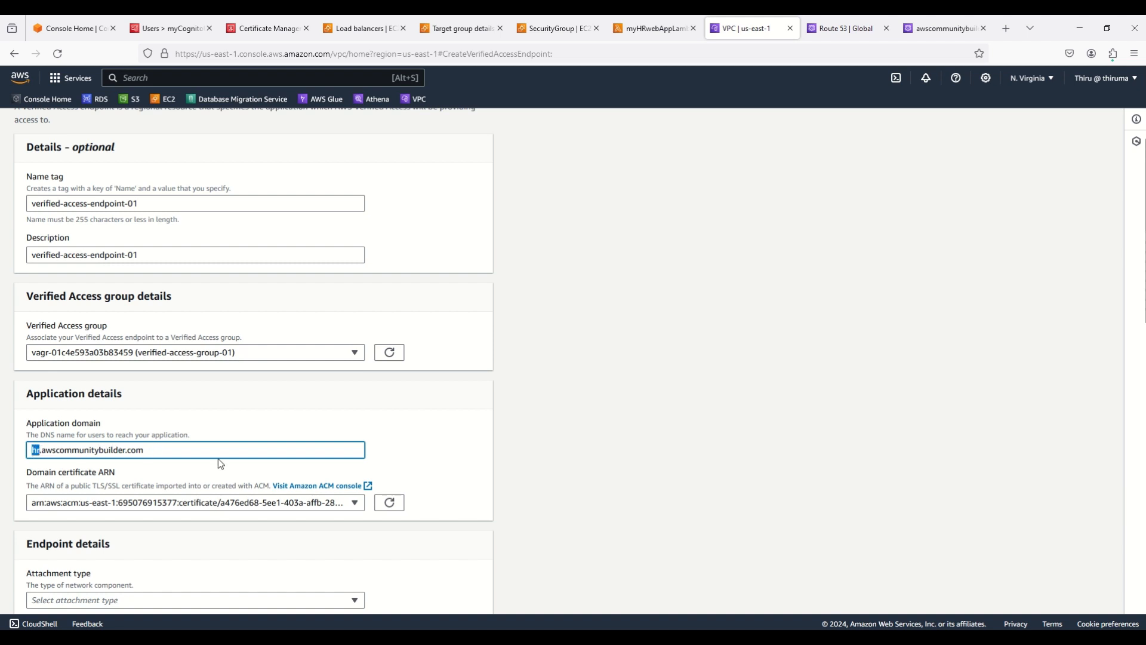
left_click(640, 476)
Set the endpoint attachment type to VPC, leaving security groups unselected
scroll(635, 463, "down", 4)
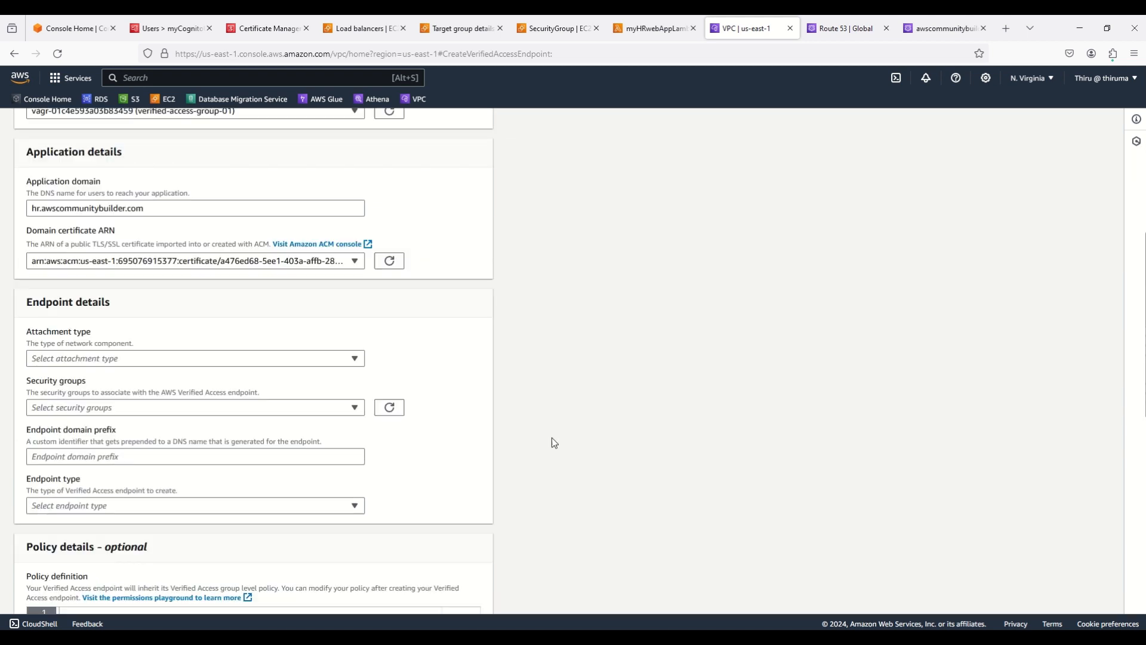
left_click(137, 358)
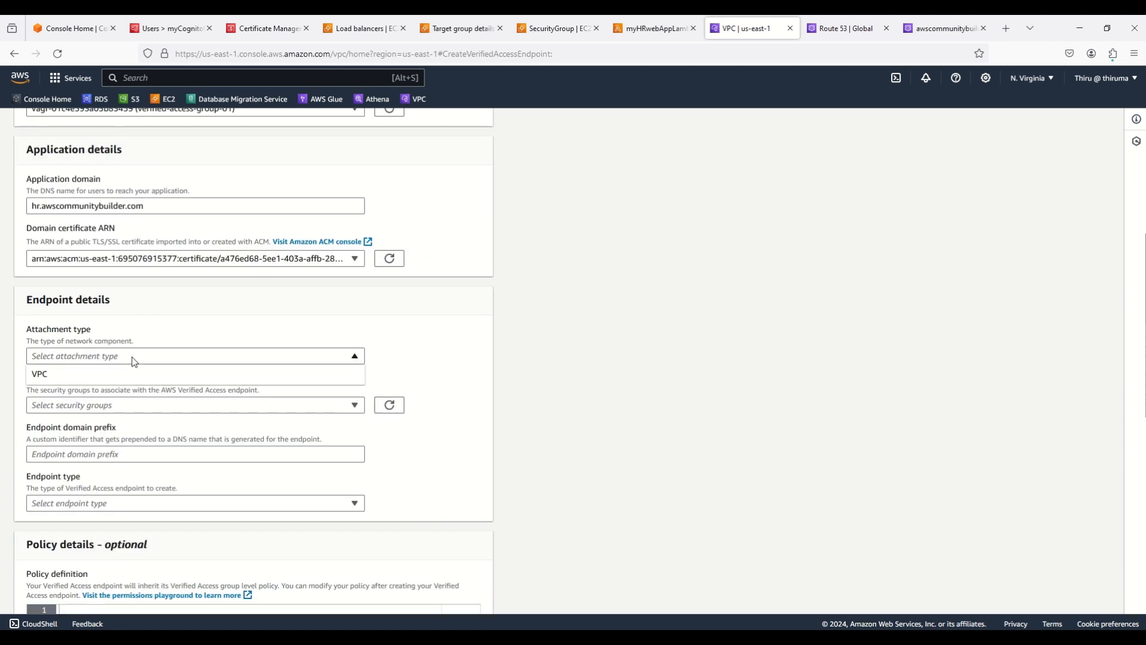
left_click(103, 375)
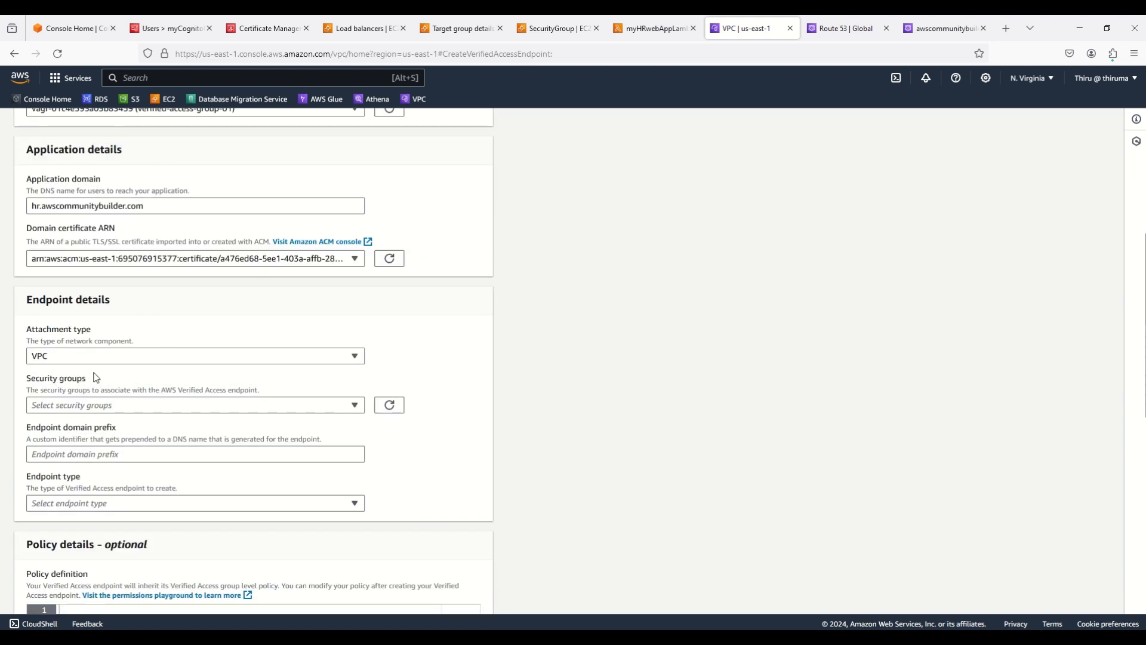
left_click(112, 405)
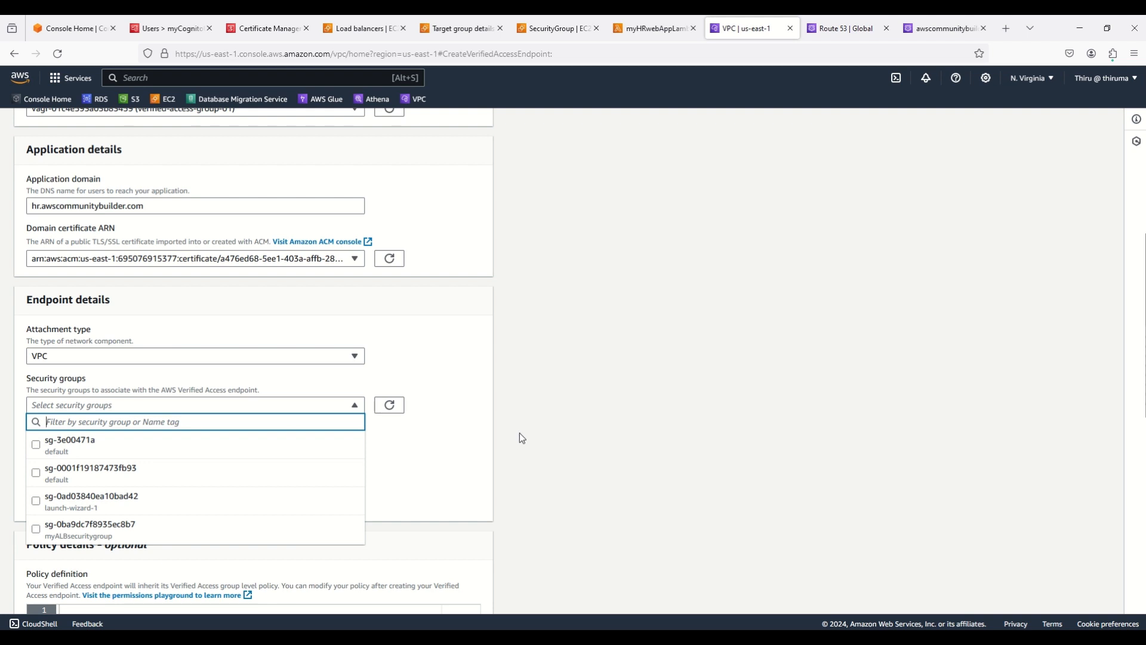
left_click(543, 431)
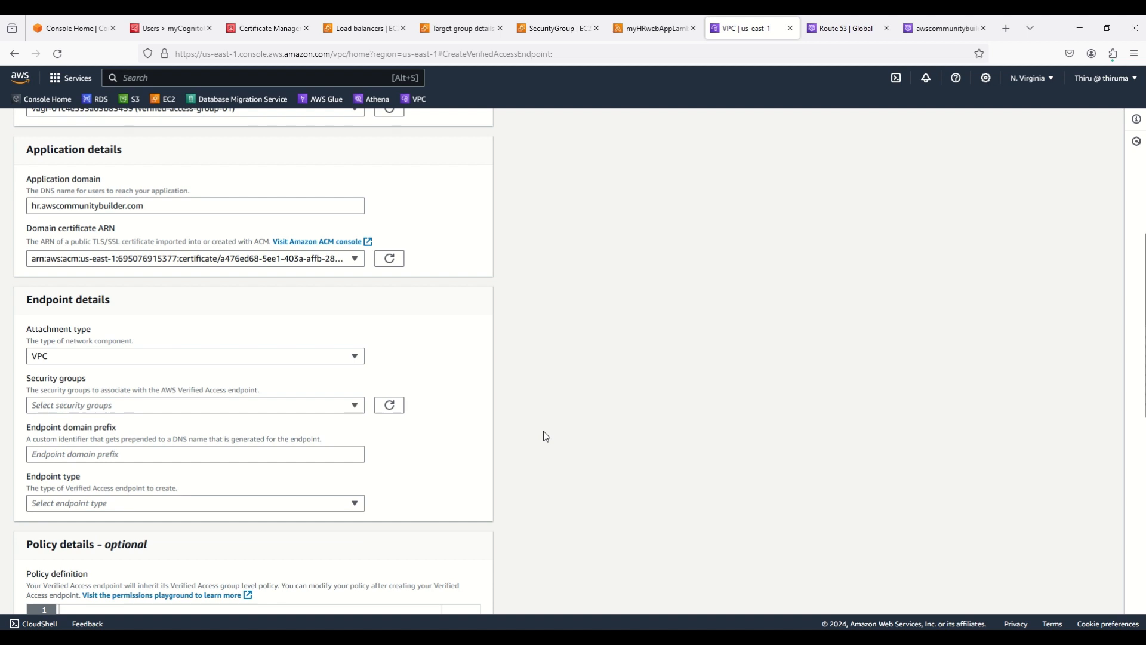
left_click(90, 30)
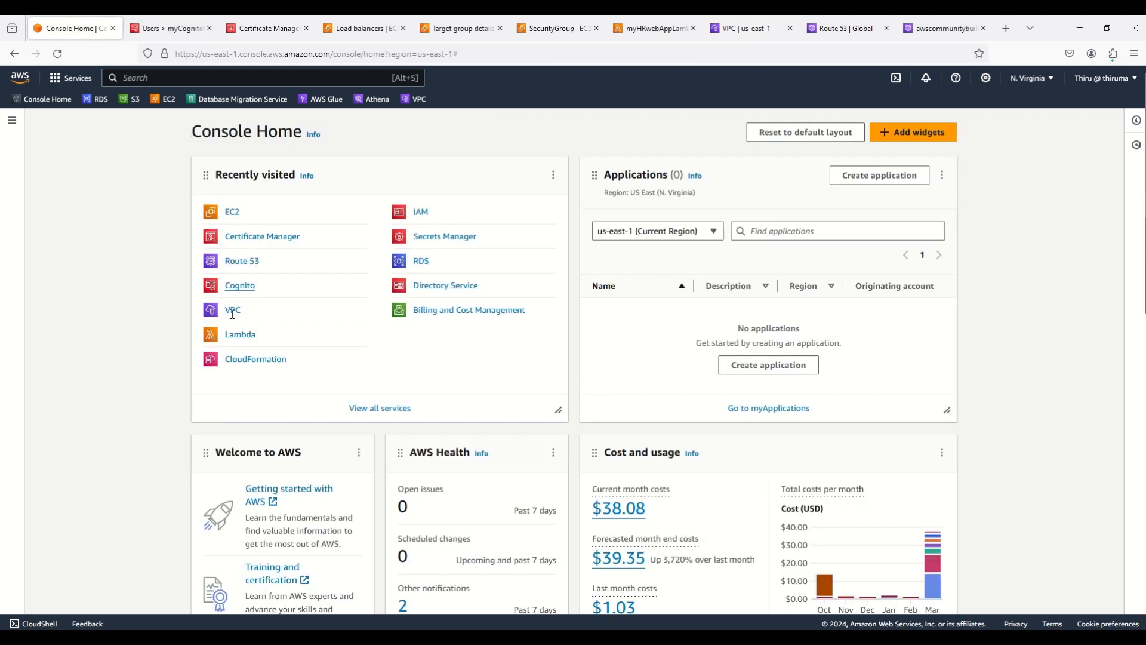
Open the VPC console in a new tab and list its four security groups sorted by VPC ID
right_click(233, 310)
left_click(251, 323)
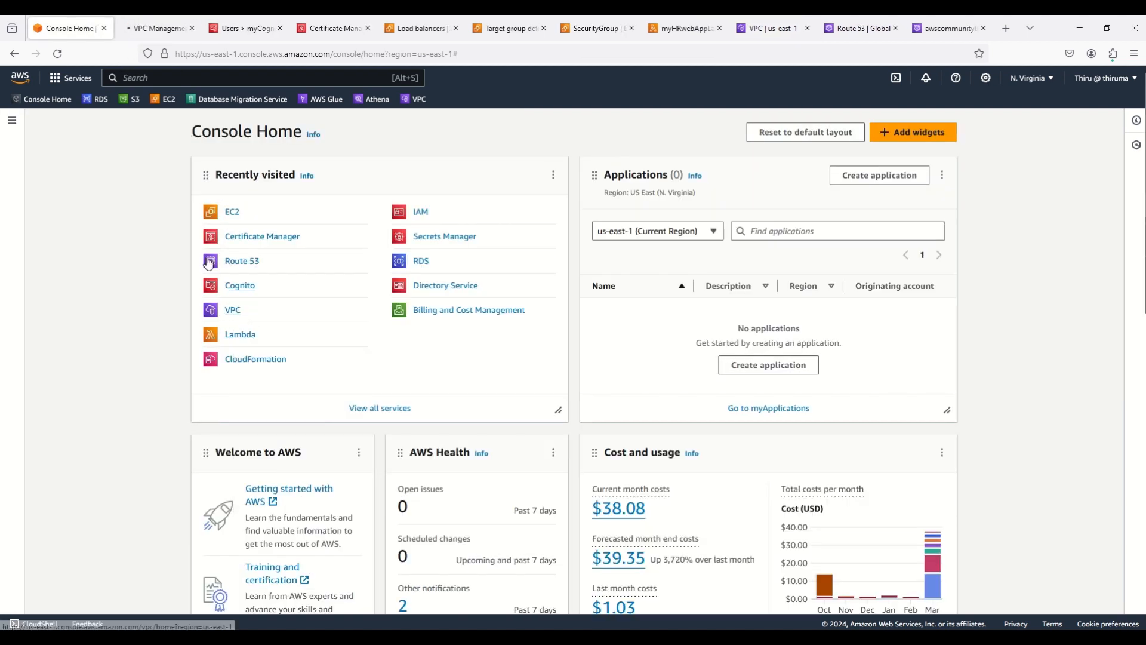
left_click(150, 26)
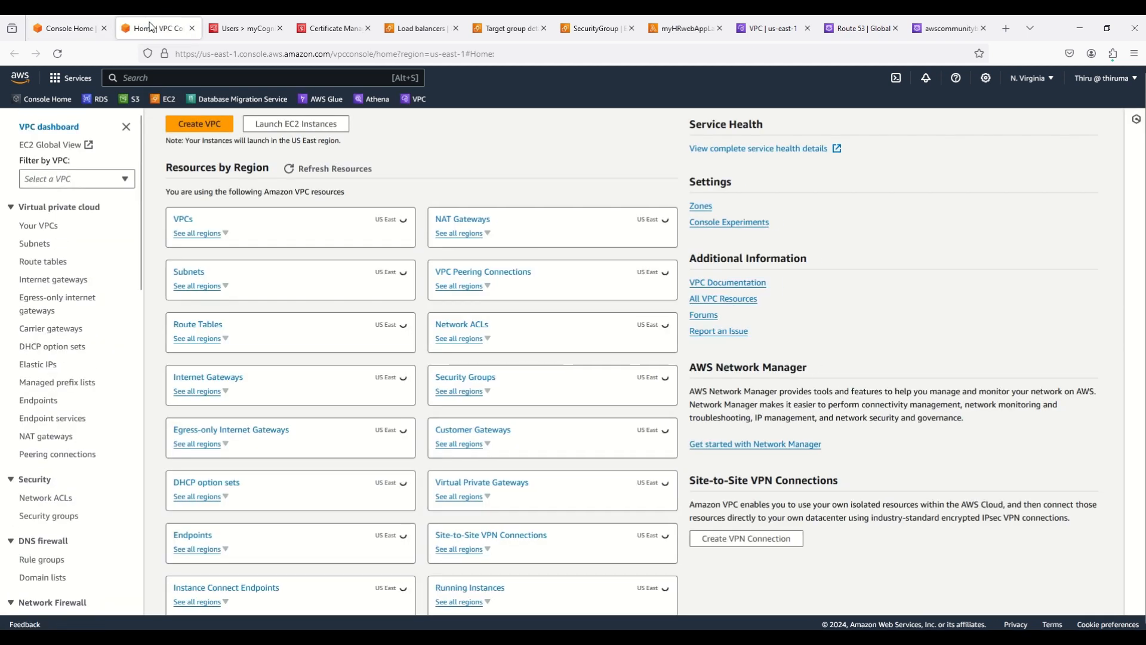
left_click(50, 517)
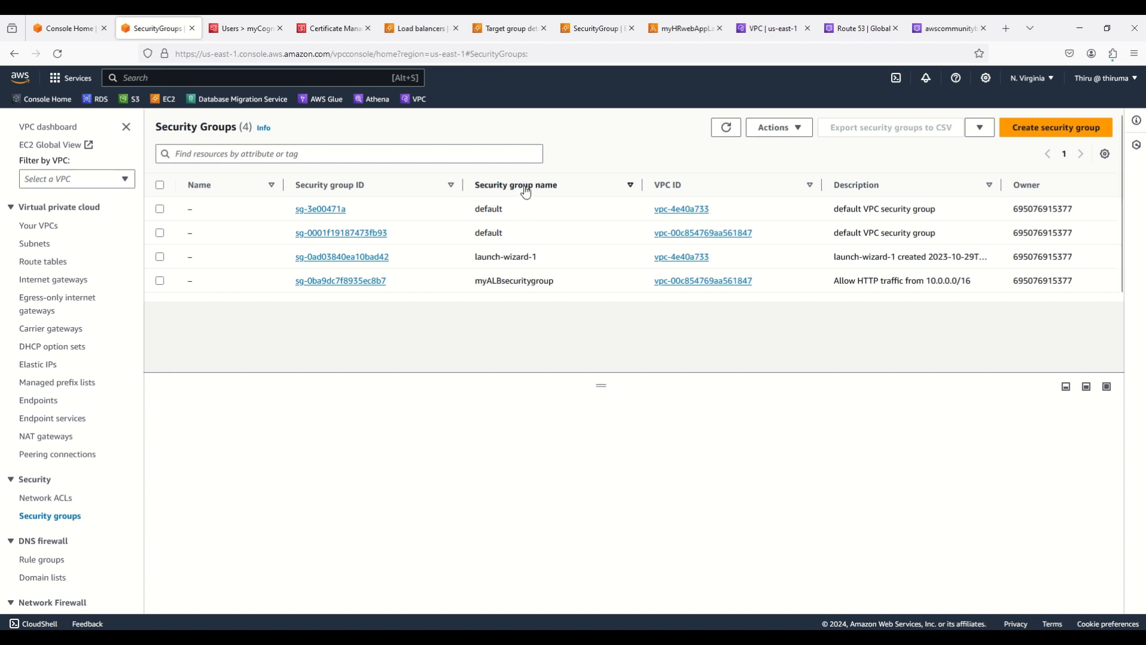
left_click(682, 186)
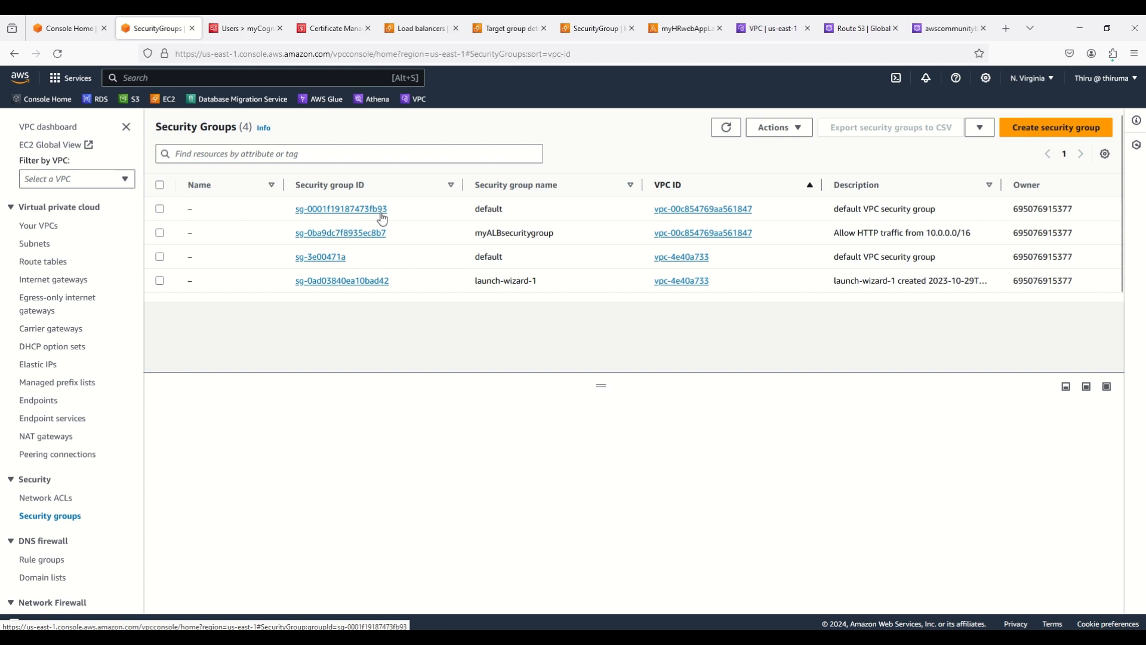
left_click(777, 30)
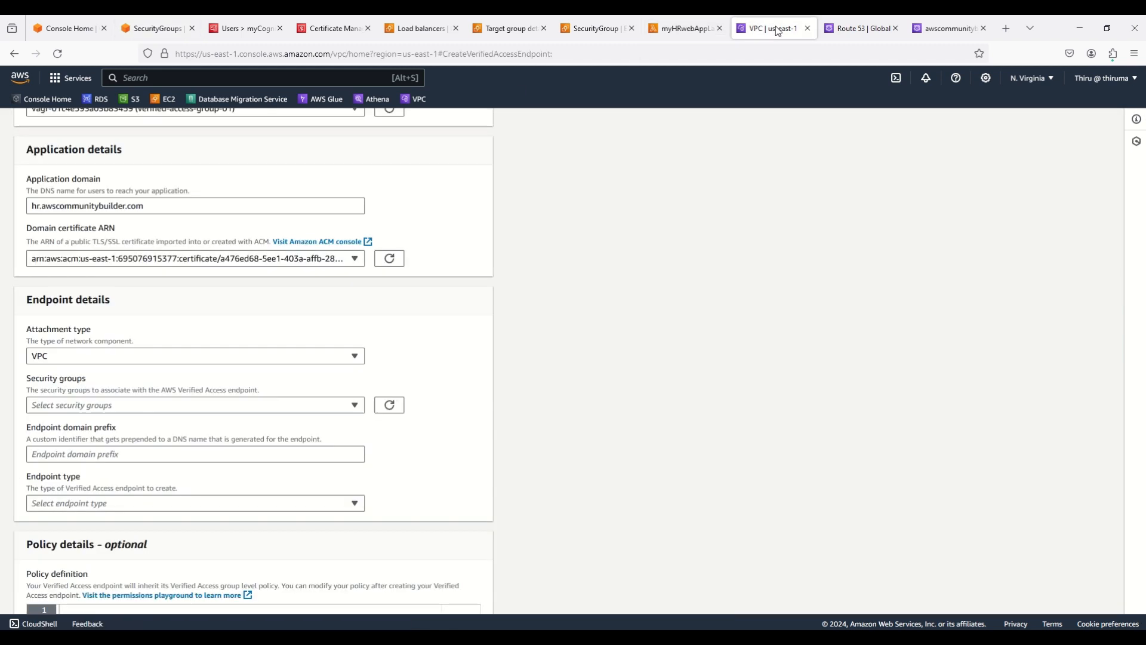
Attach the default security group sg-0001f19187473fb93 to the endpoint
left_click(194, 406)
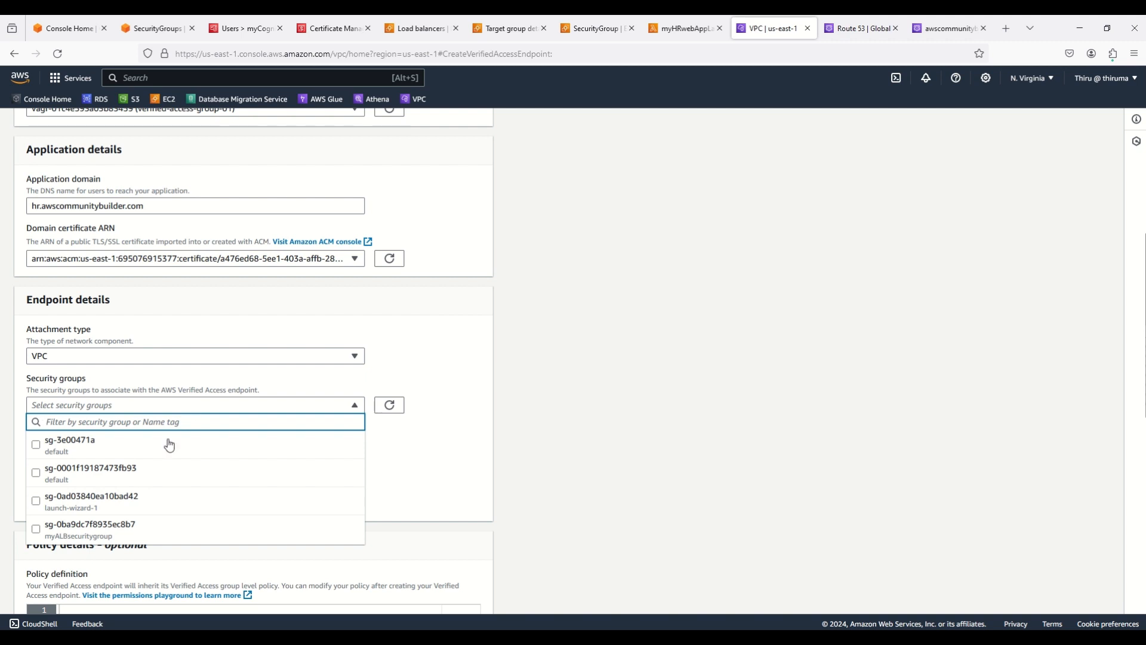
left_click(133, 473)
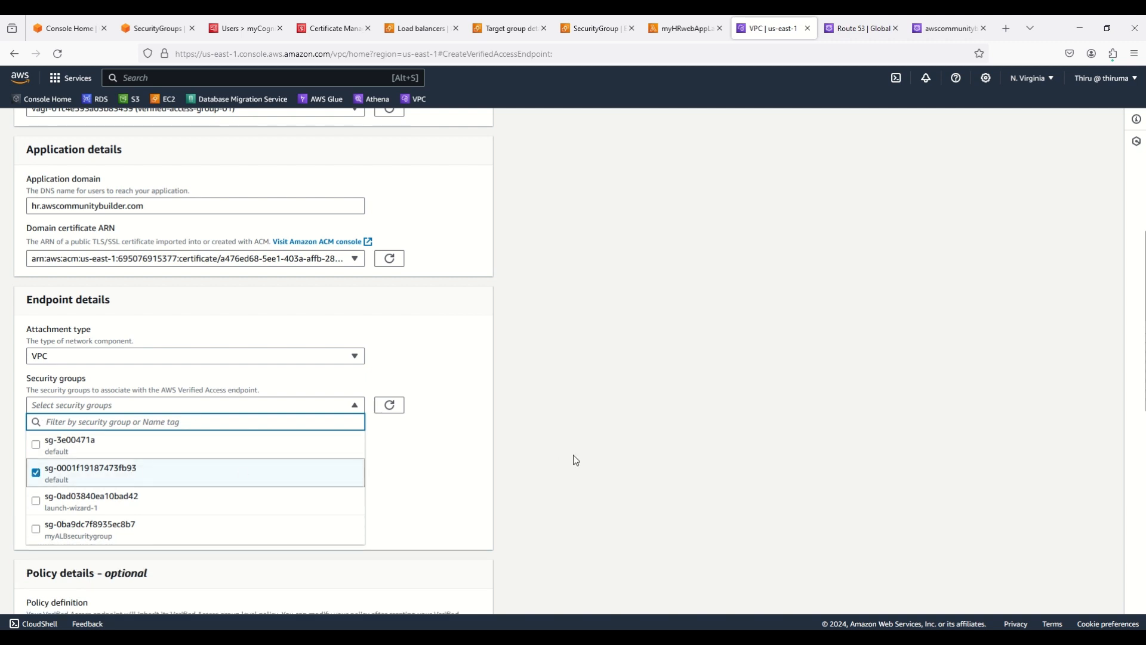
left_click(624, 449)
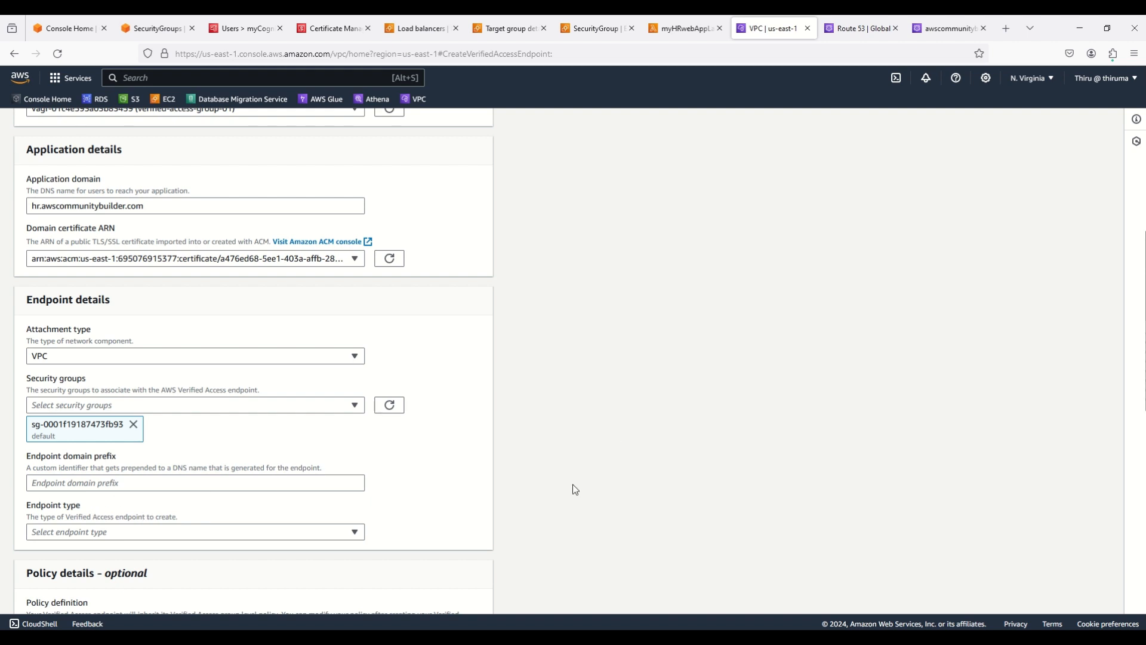
Set the endpoint domain prefix to hr
left_click(249, 481)
type("hr")
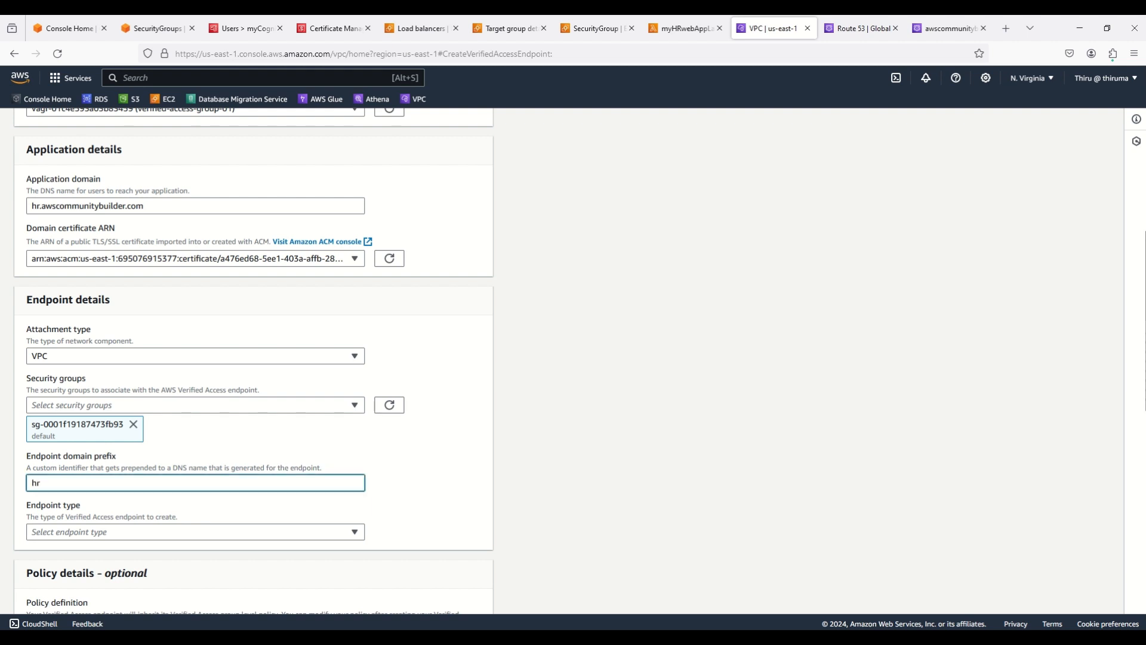
left_click(603, 470)
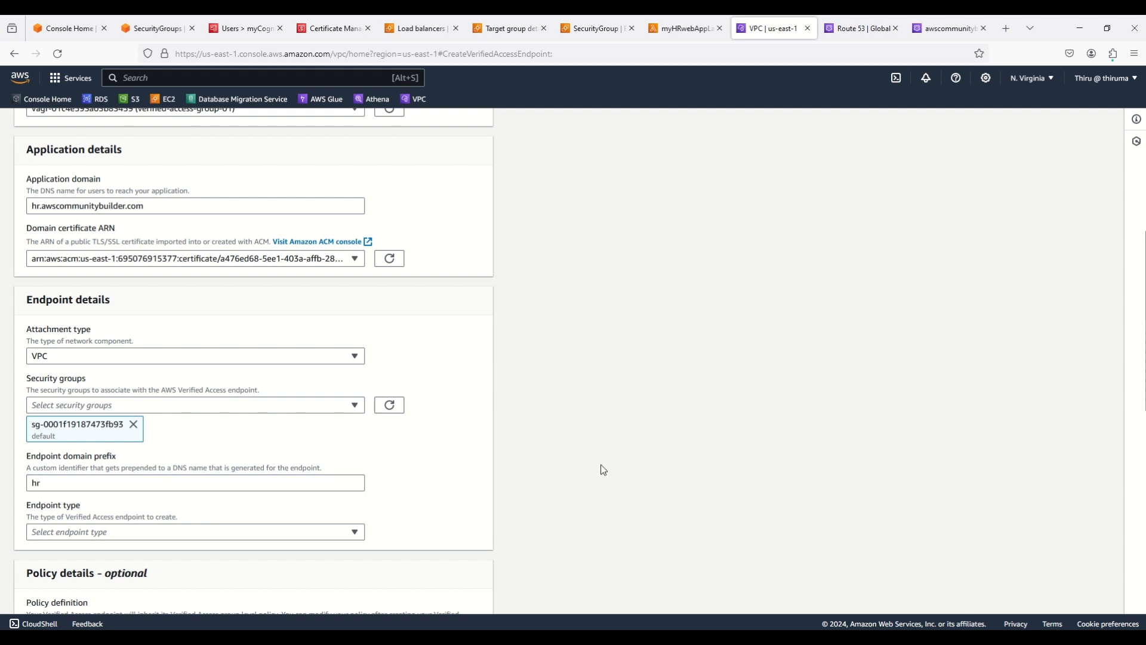
scroll(603, 470, "down", 2)
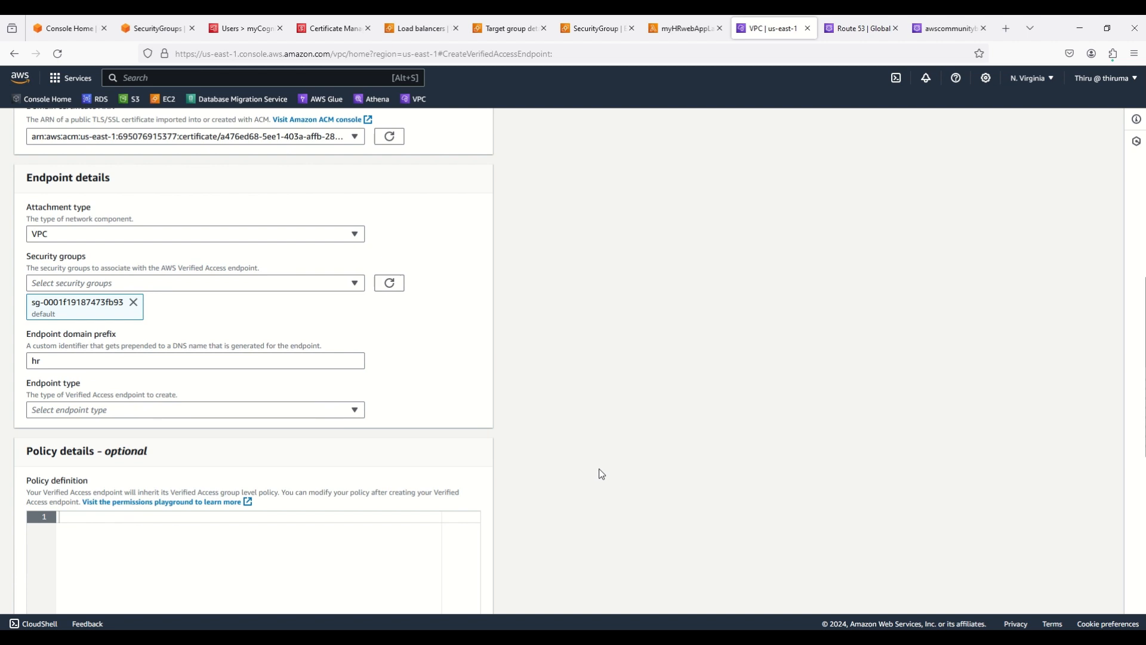
Make the endpoint a load balancer type using HTTP on port 80
left_click(340, 411)
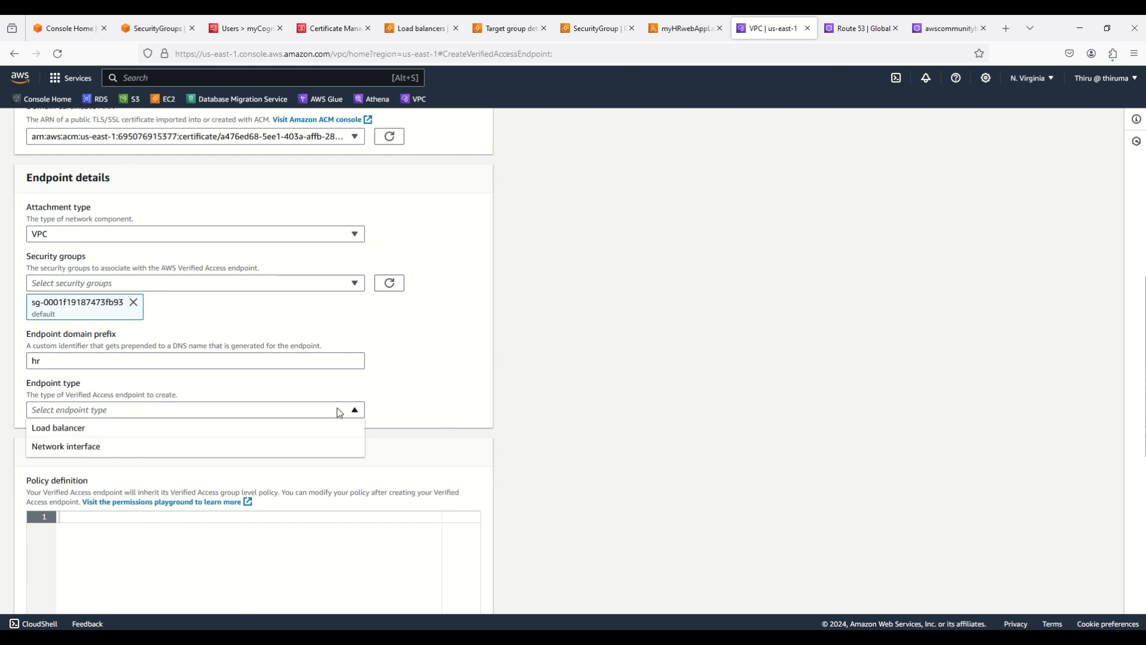
left_click(84, 428)
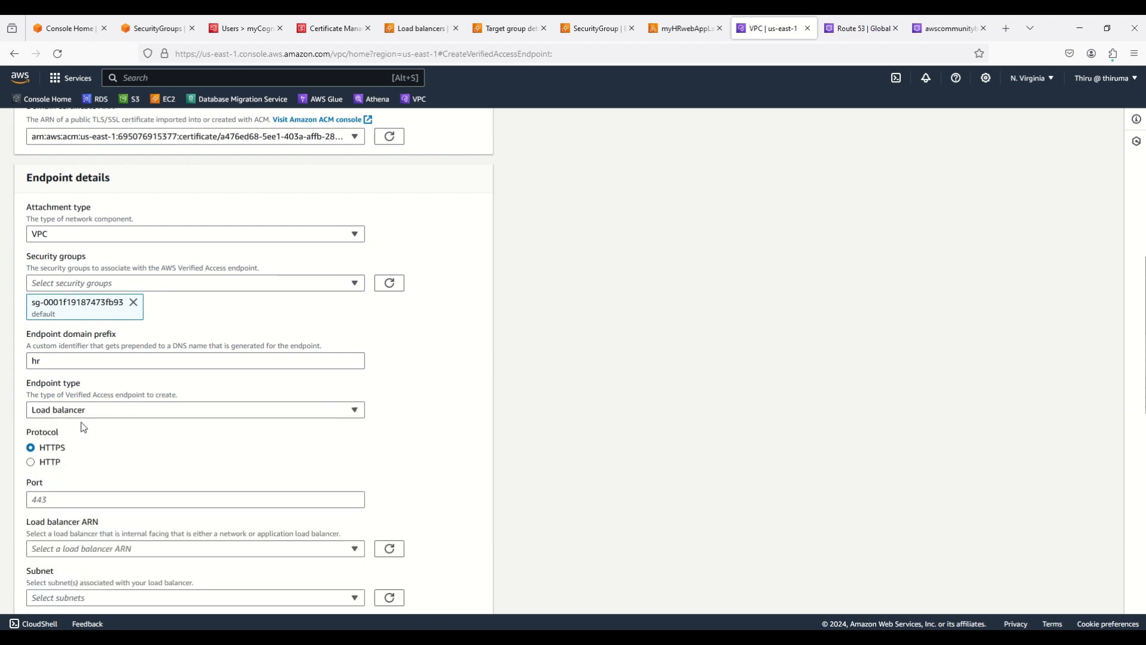
left_click(33, 462)
scroll(717, 468, "down", 1)
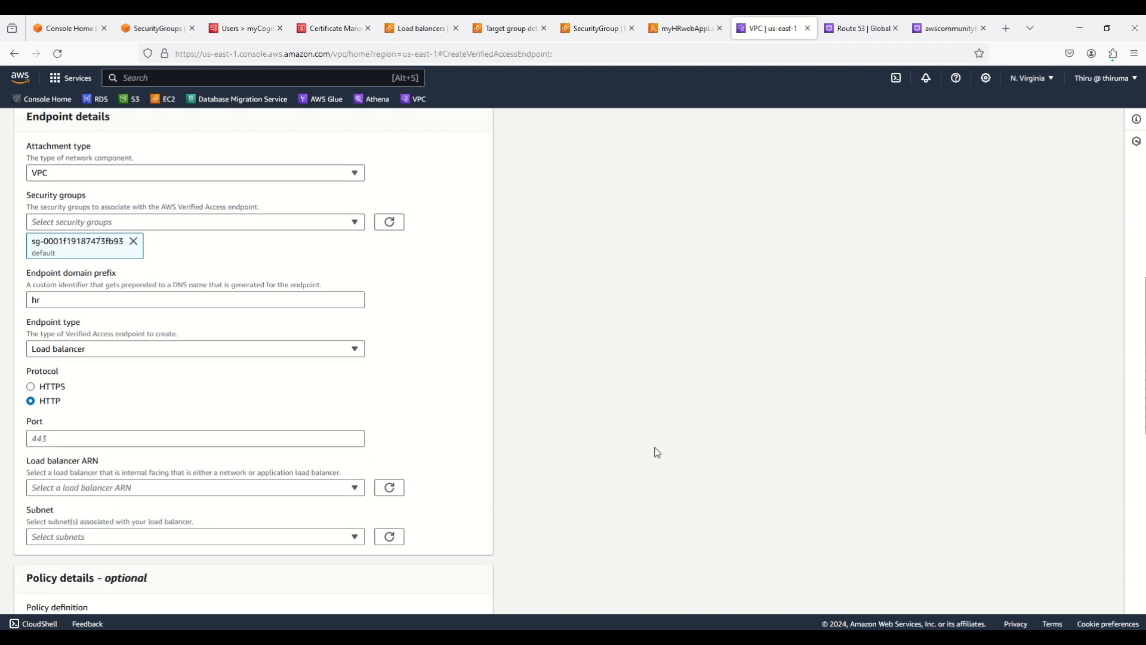
left_click(91, 444)
type("0")
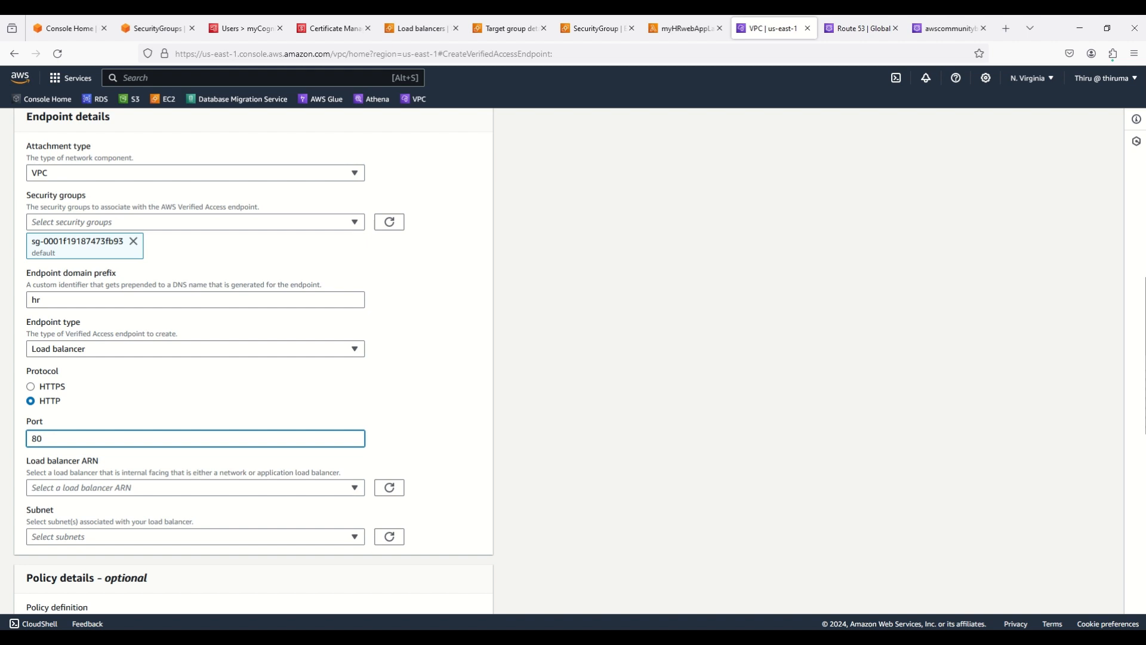
left_click(640, 432)
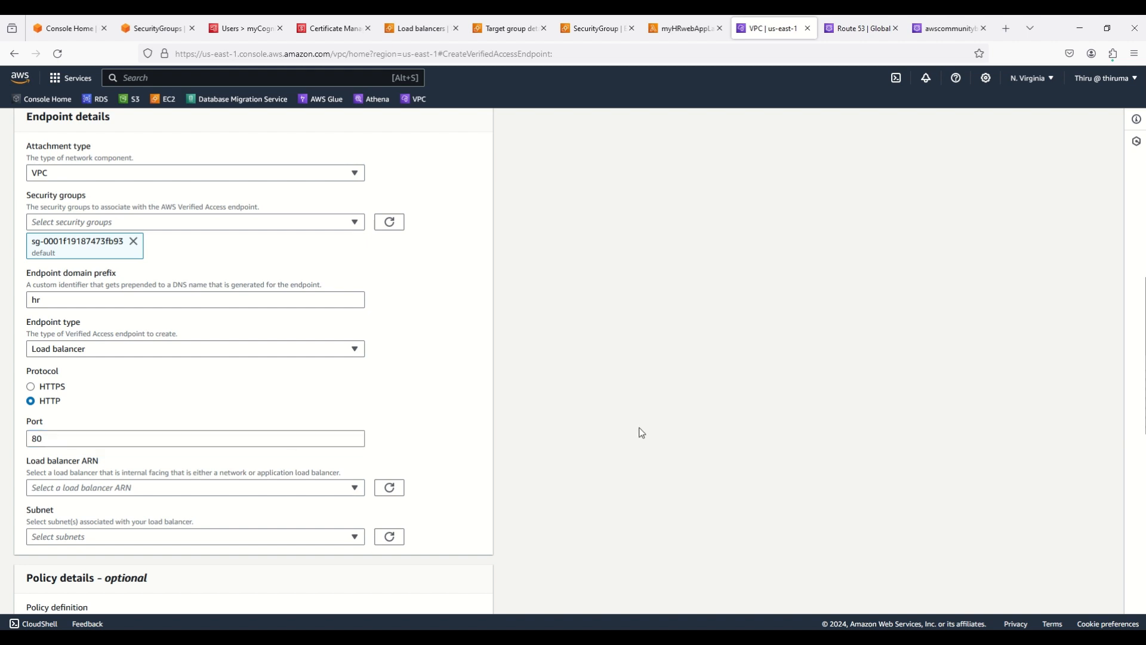
scroll(642, 431, "down", 2)
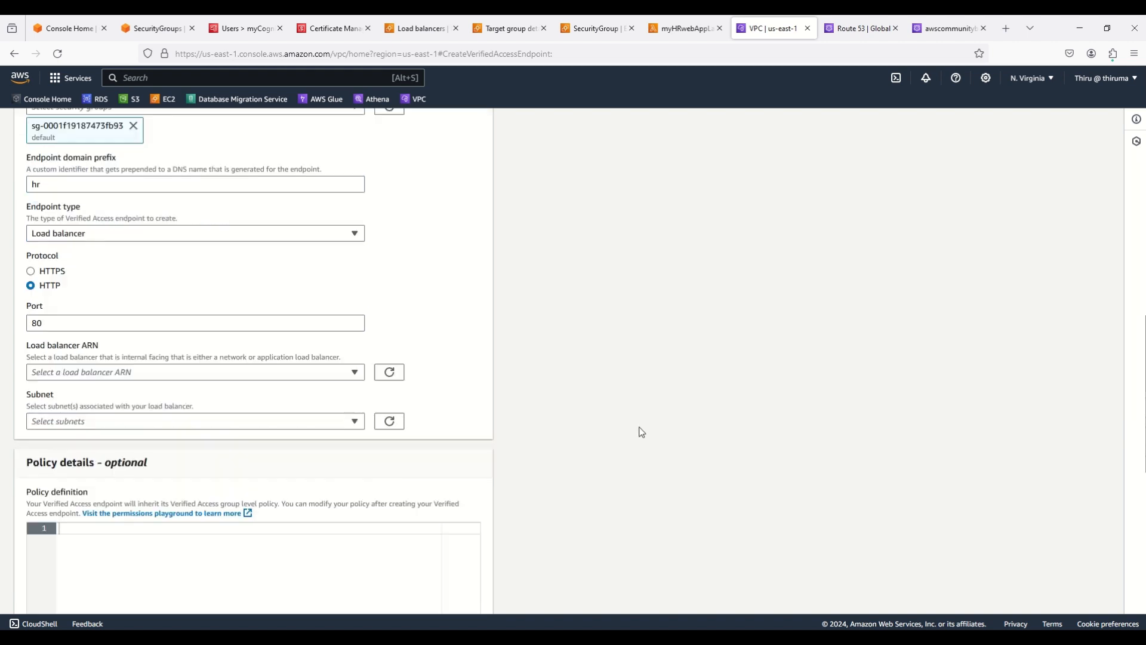
Choose the myALBforLambda load balancer and both private subnets (us-east-1a, us-east-1b)
left_click(355, 369)
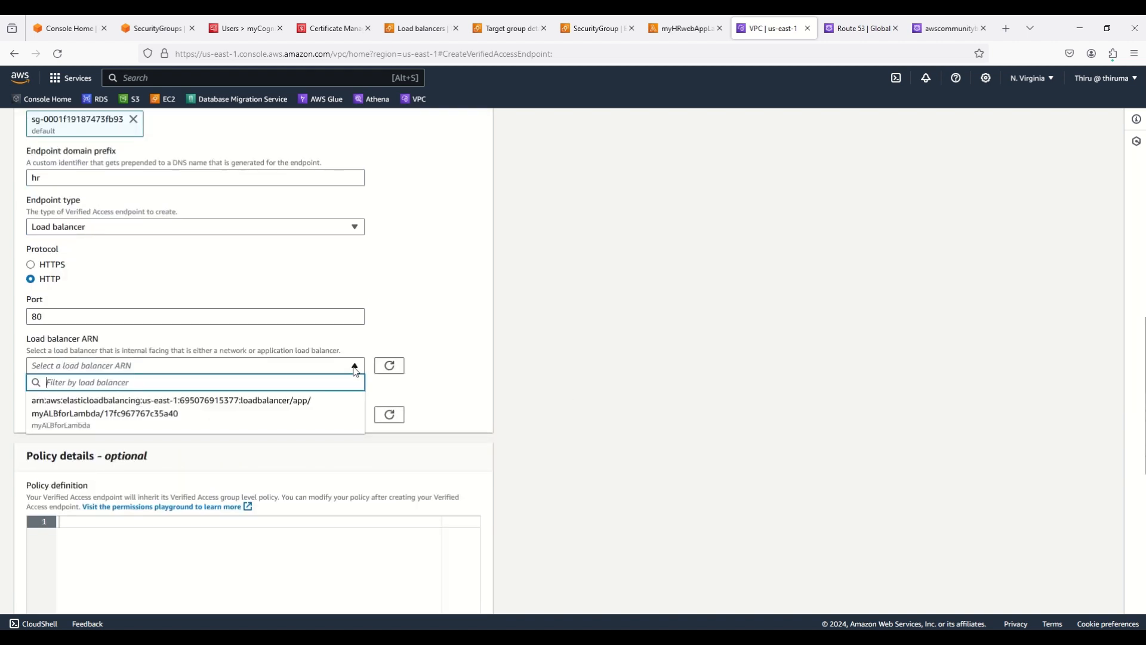
left_click(115, 420)
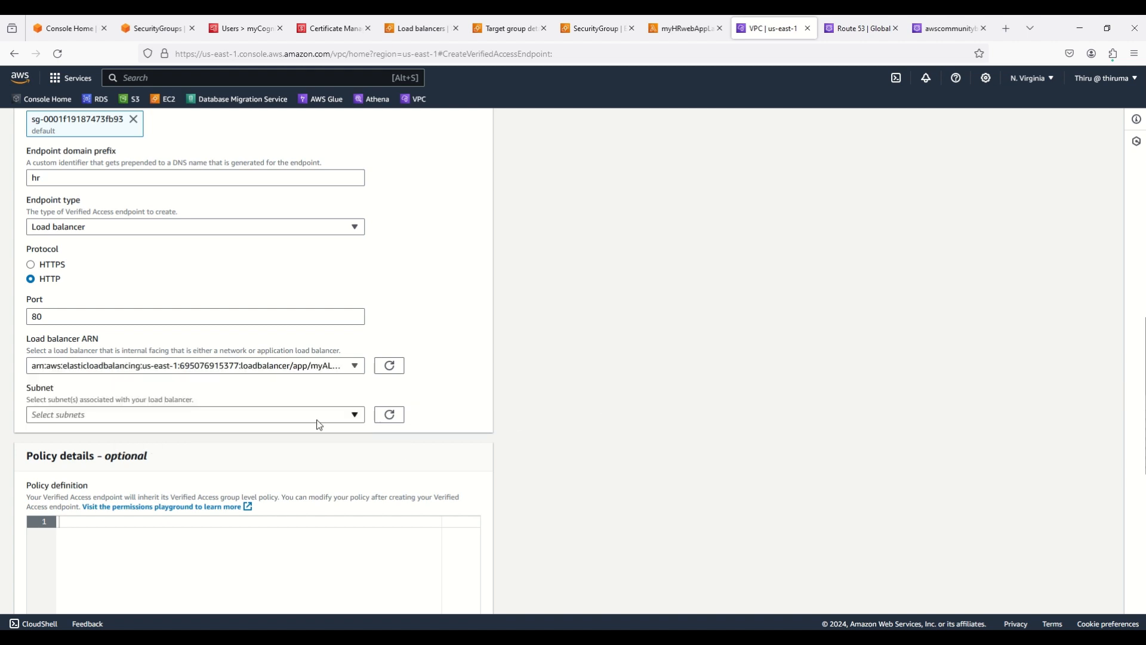
left_click(342, 420)
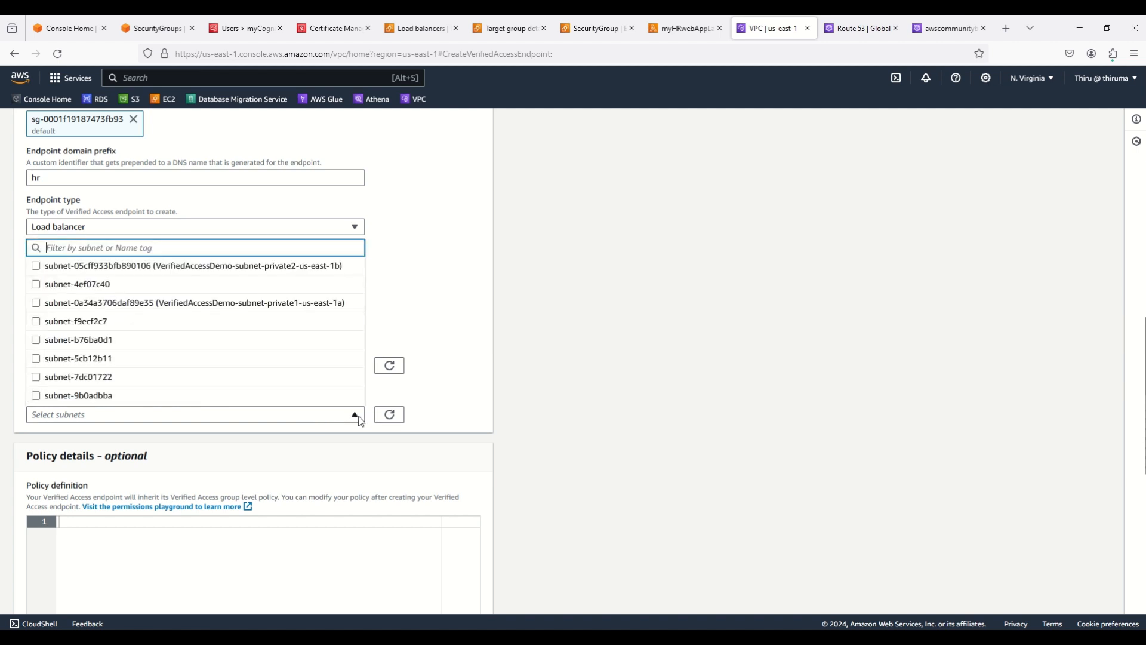
left_click(267, 304)
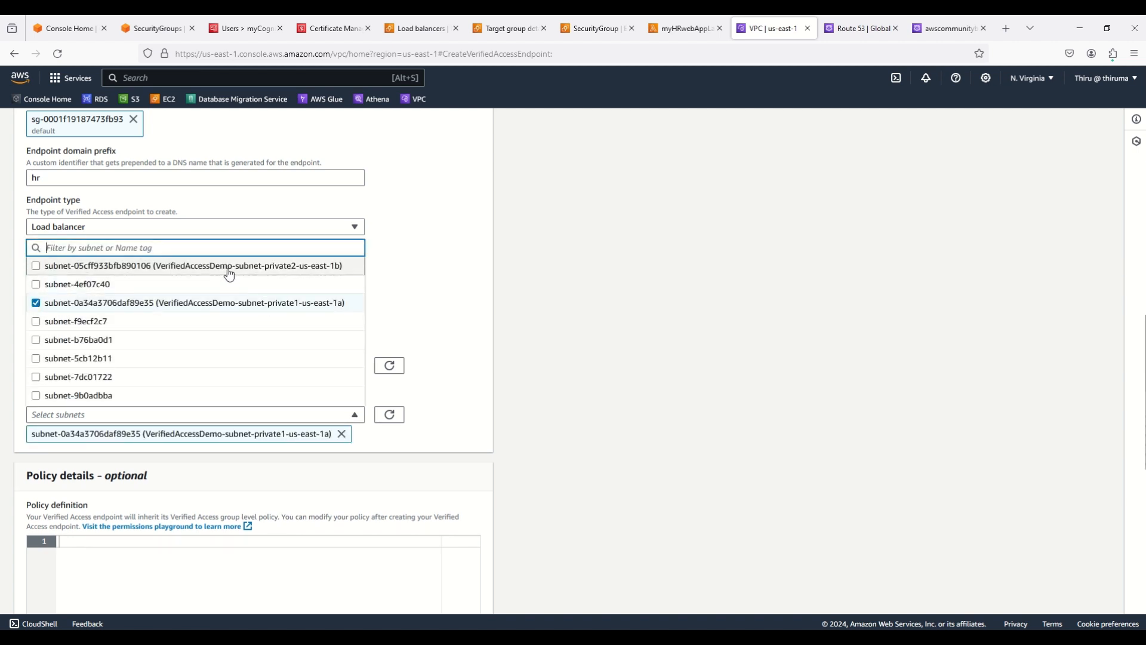
left_click(229, 272)
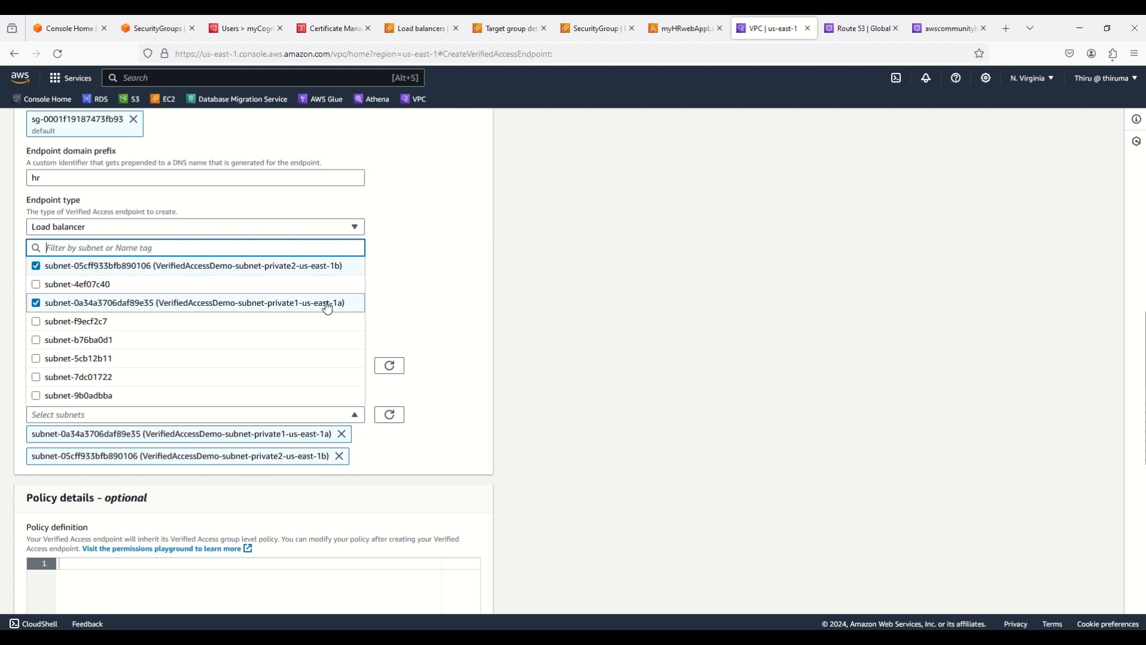
left_click(622, 338)
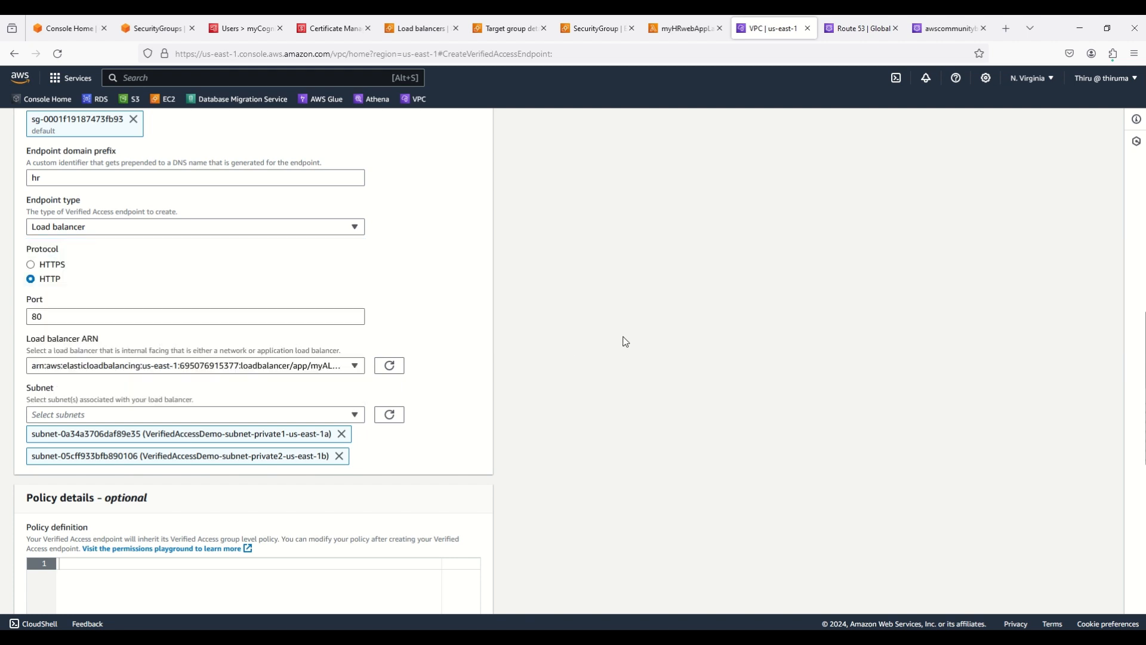
scroll(635, 469, "down", 3)
scroll(637, 471, "down", 5)
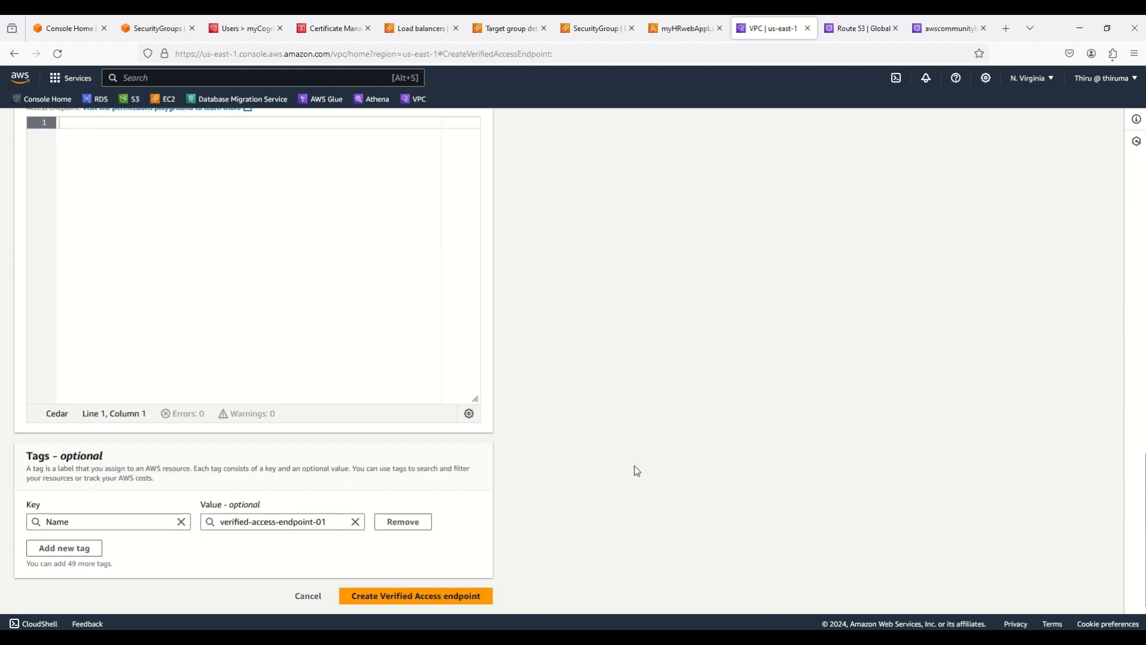
Create verified-access-endpoint-01 and let it move from Pending to Active
left_click(459, 597)
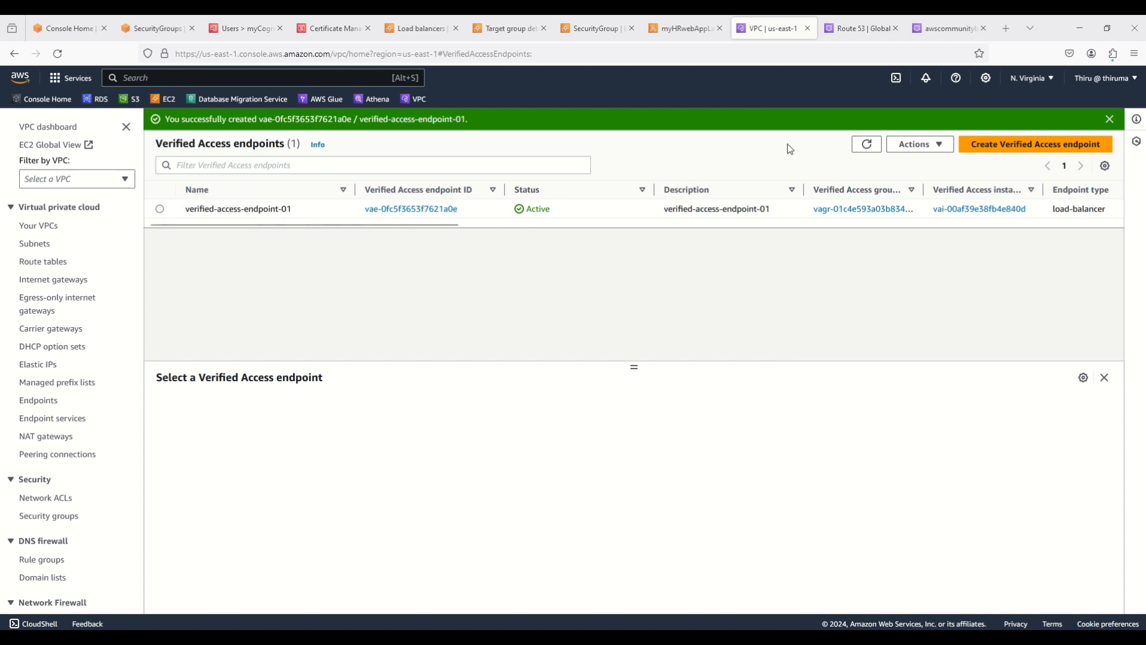
Copy verified-access-endpoint-01's hr.edge-… endpoint domain and switch to Route 53
left_click(865, 144)
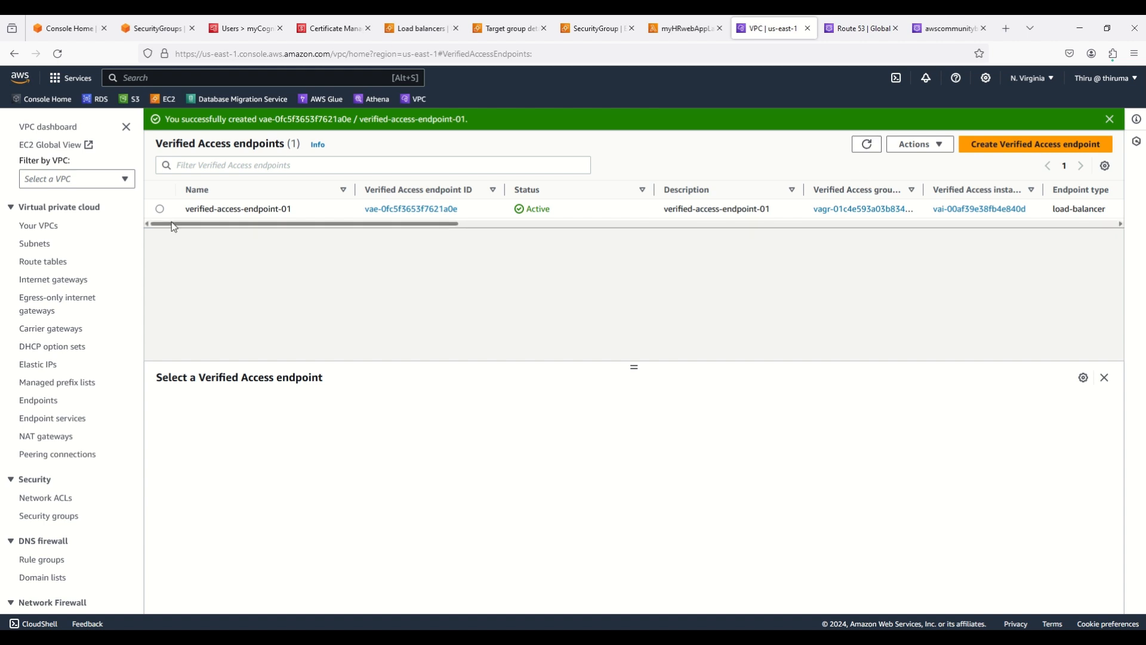
left_click(160, 210)
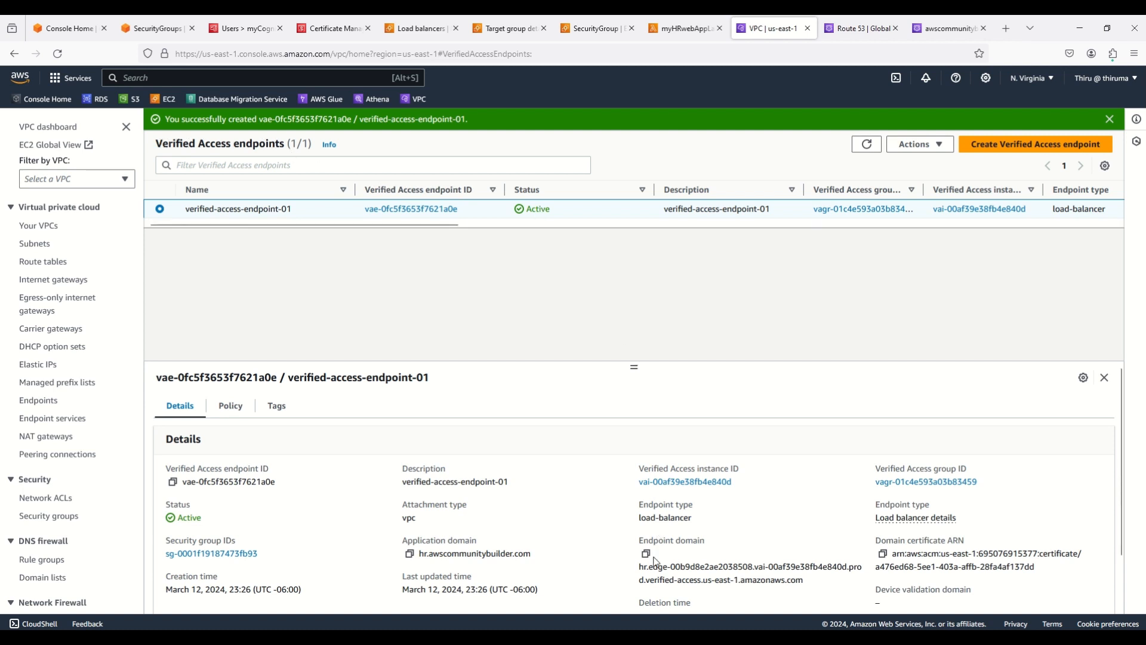
scroll(656, 561, "down", 1)
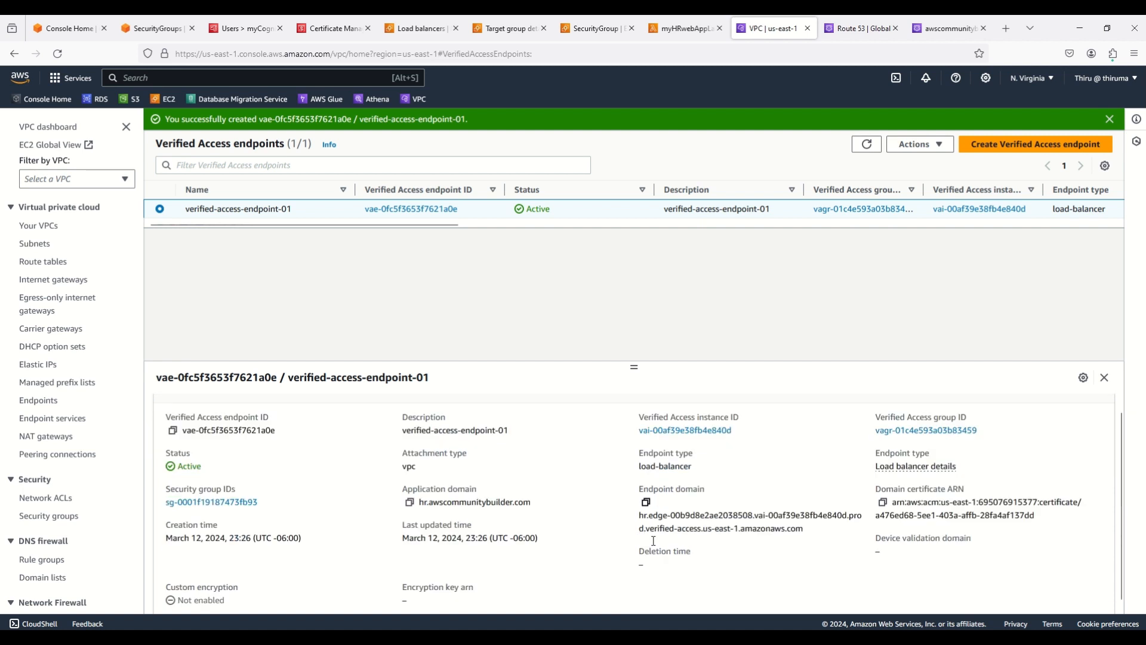
left_click(646, 493)
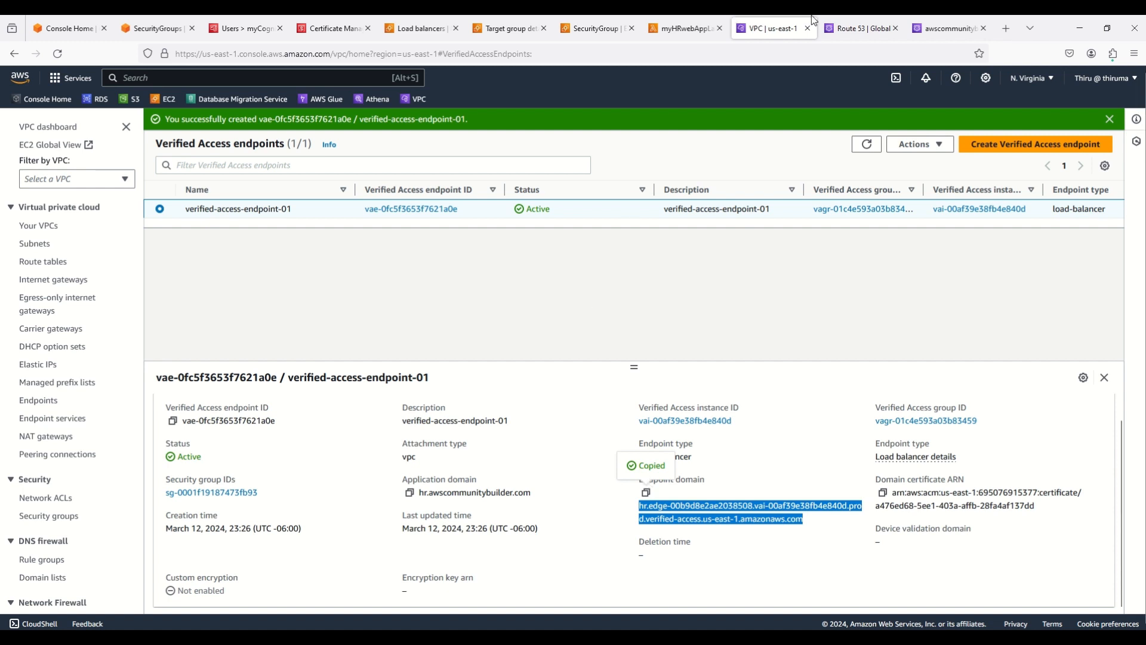
left_click(842, 32)
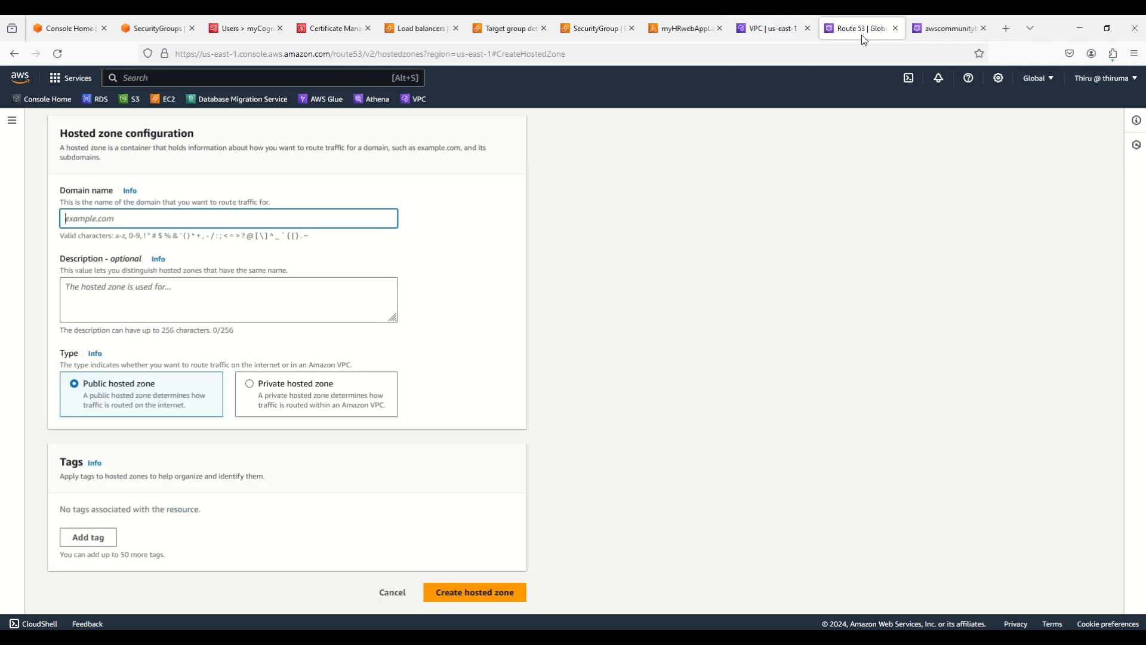
Refresh the awscommunitybuilder.com records, check the existing CNAME, and start a new record
left_click(939, 21)
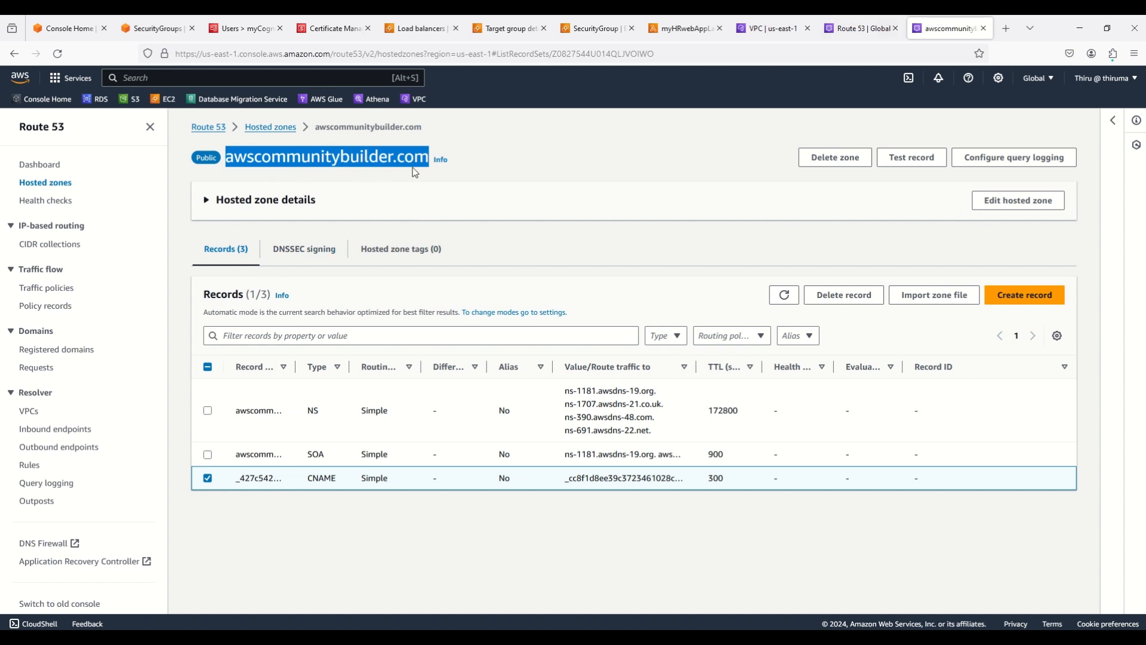
left_click(510, 165)
left_click(775, 294)
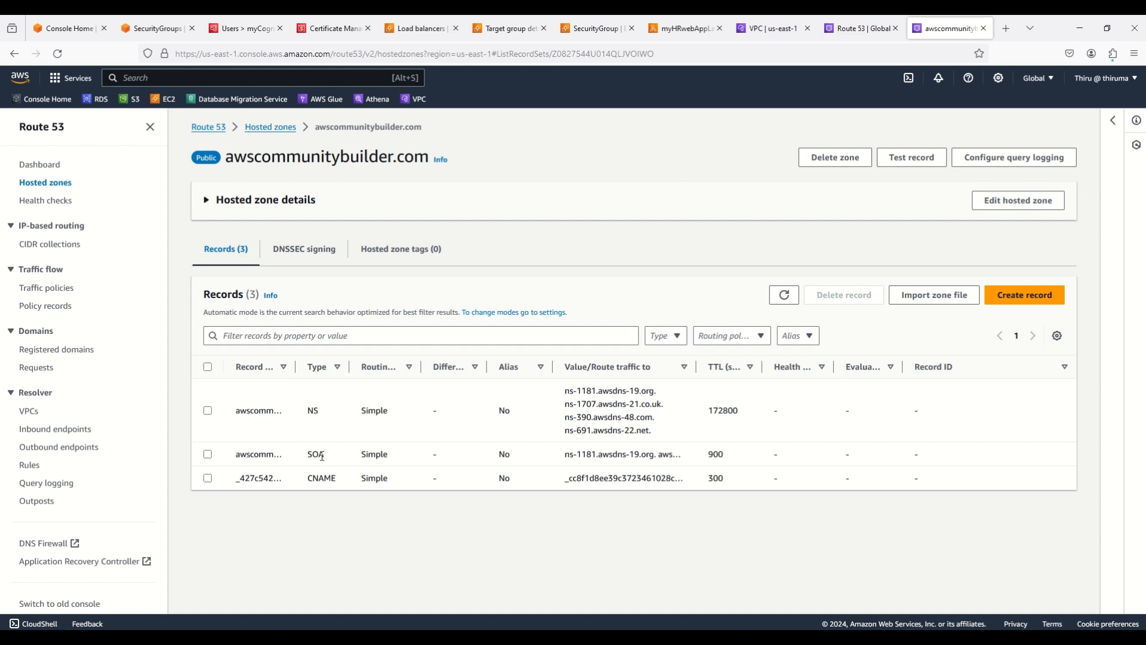
left_click(207, 479)
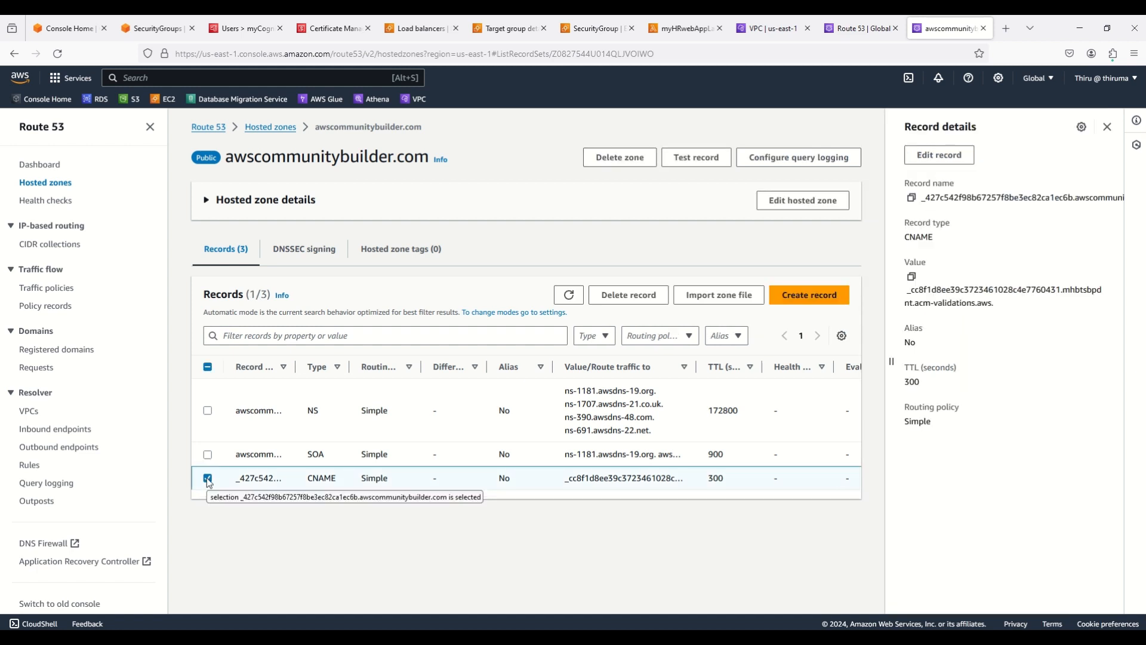
left_click(208, 478)
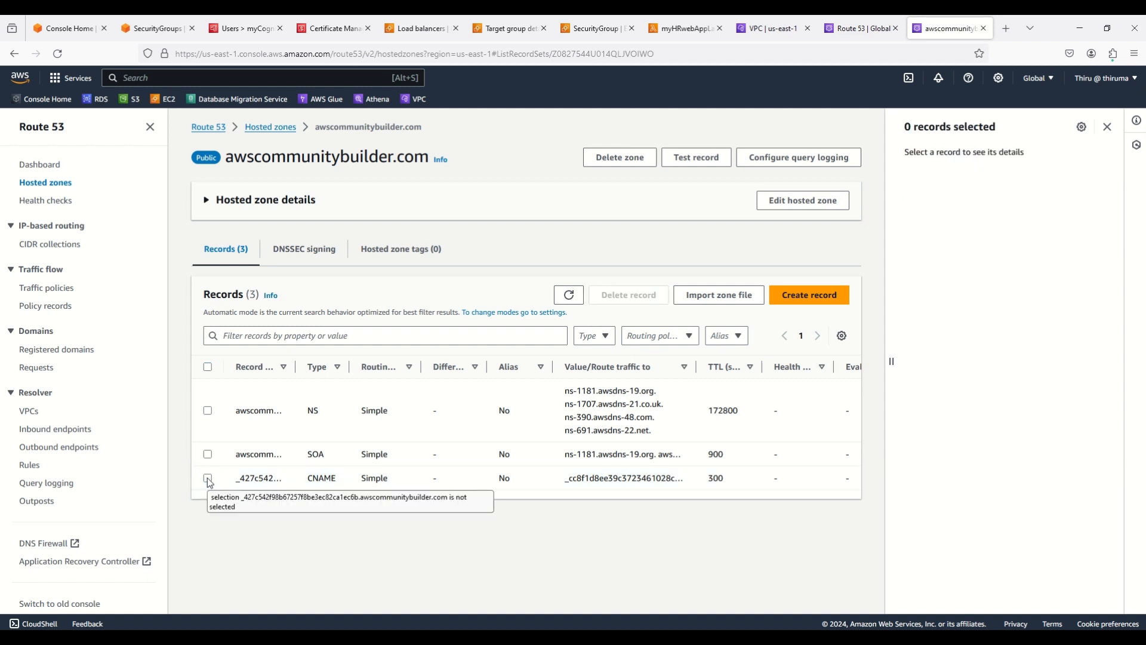
left_click(821, 297)
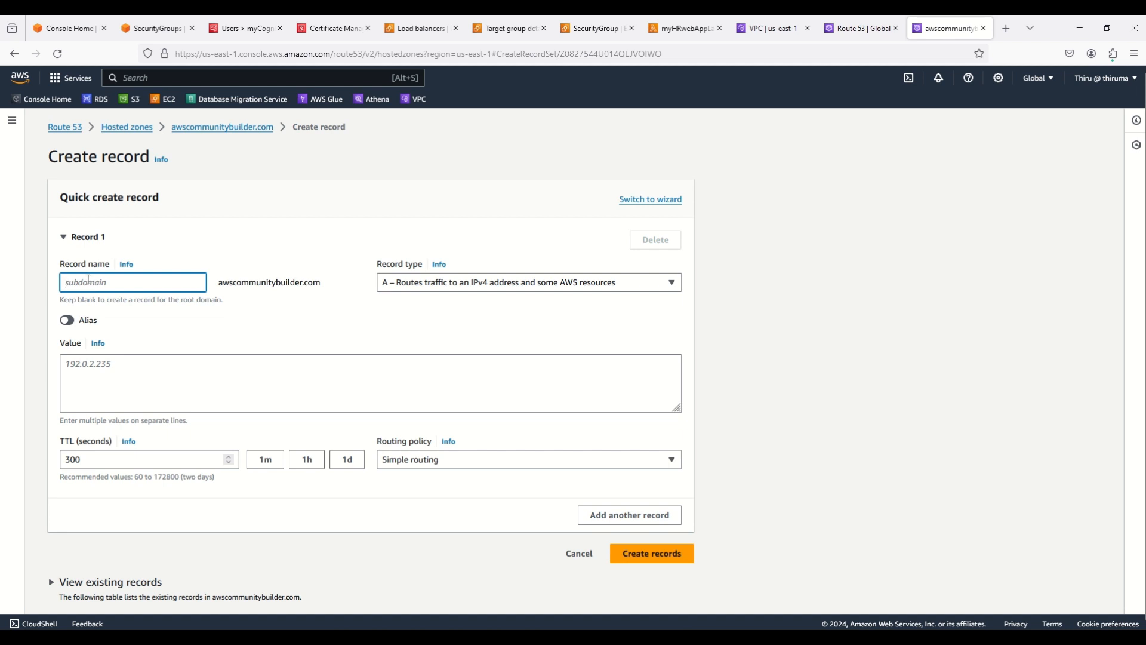
Fill in a CNAME record named hr with the copied endpoint domain as its value
type("hr")
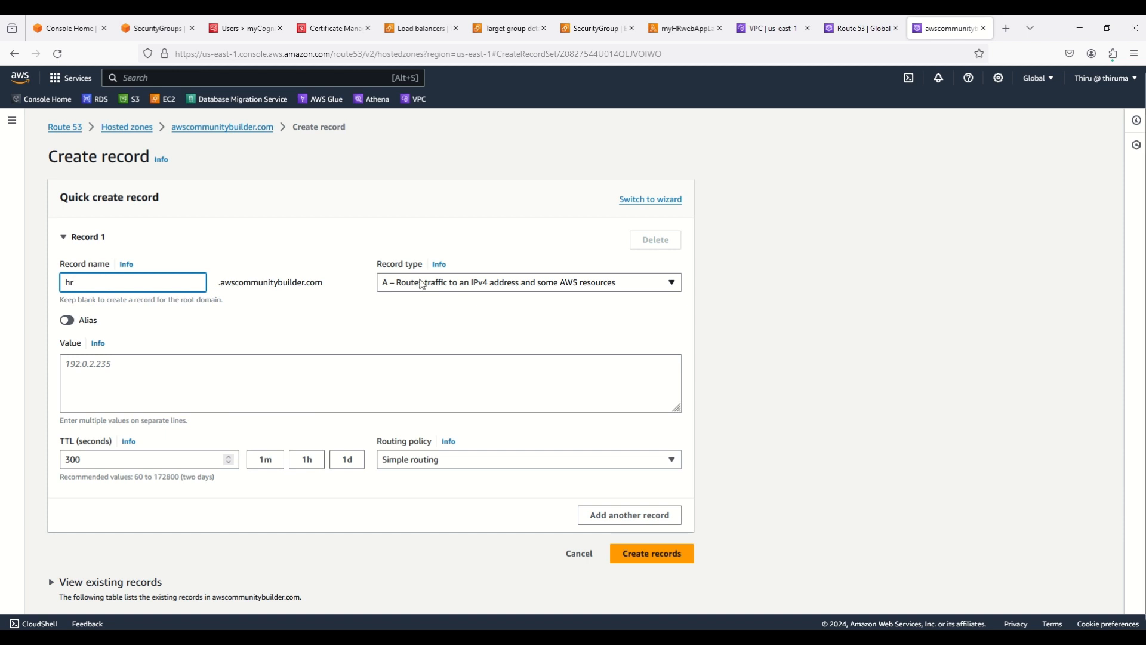
left_click(423, 284)
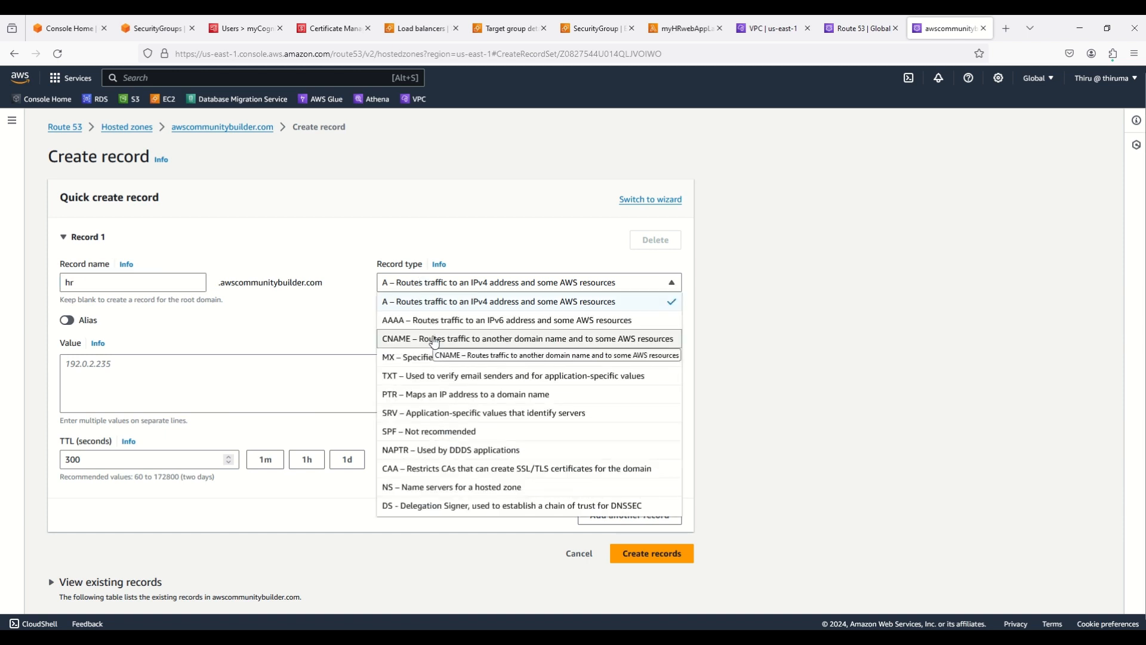
left_click(433, 339)
left_click(137, 371)
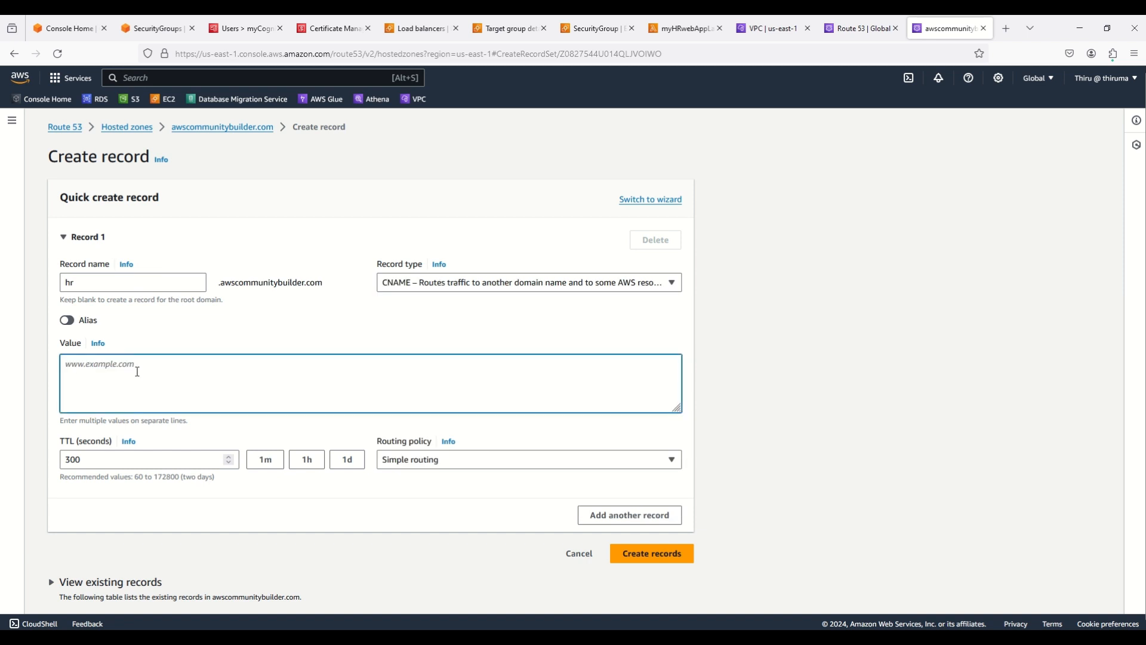
key("ctrl+v")
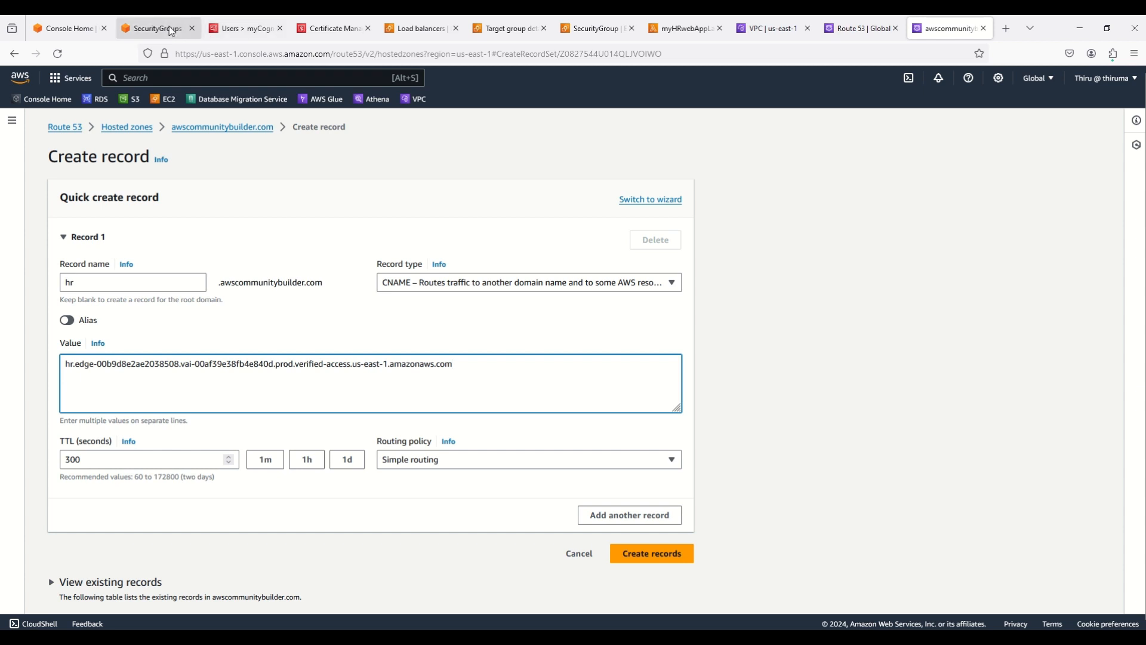
Double-check the endpoint domain, then create the hr CNAME record
left_click(789, 27)
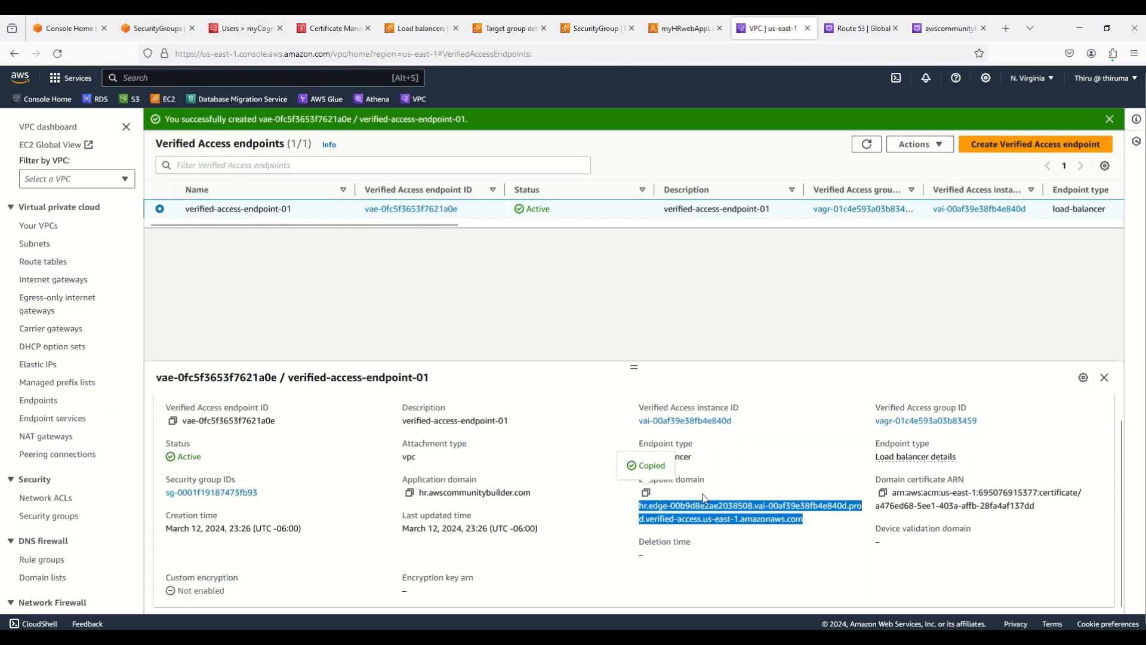
left_click(718, 486)
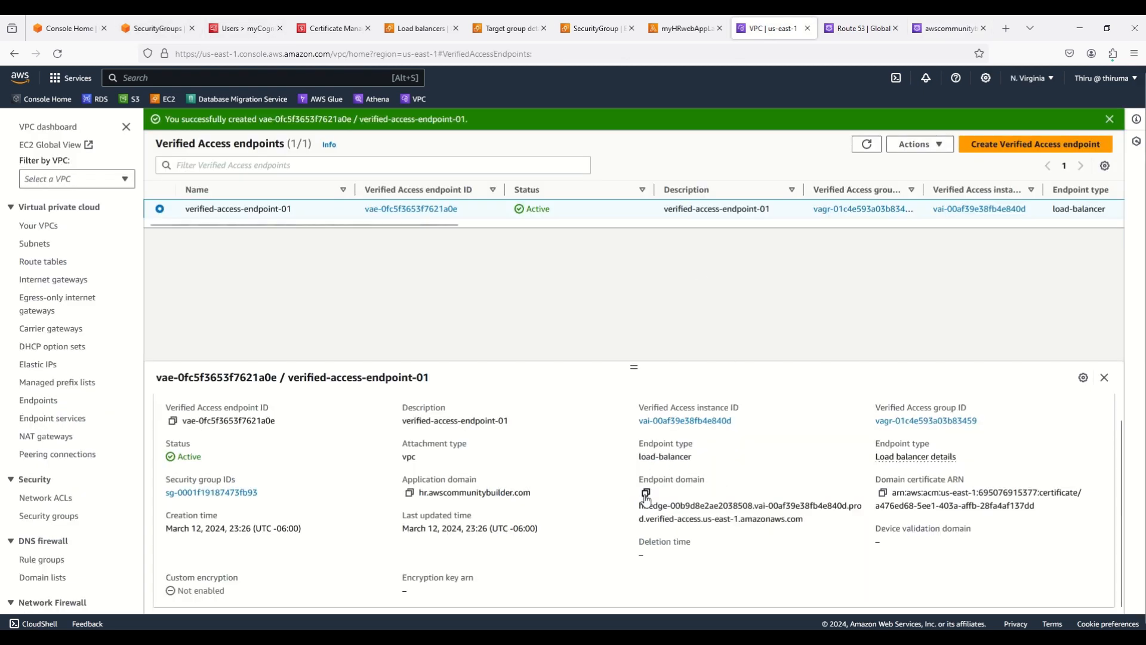
left_click(946, 28)
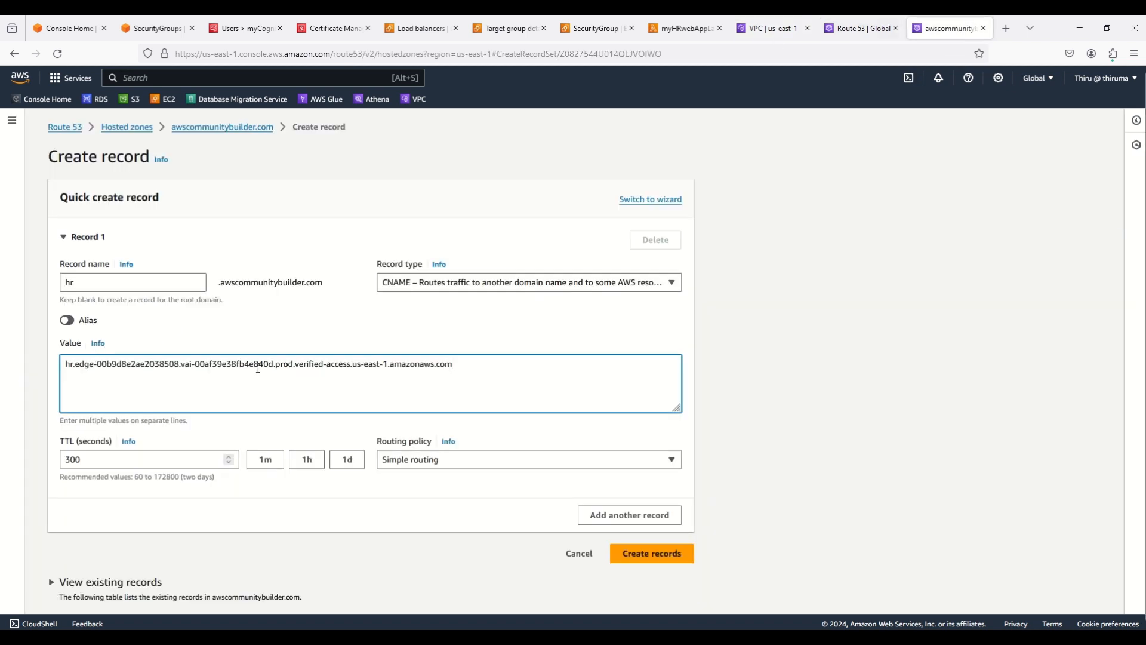
left_click(670, 553)
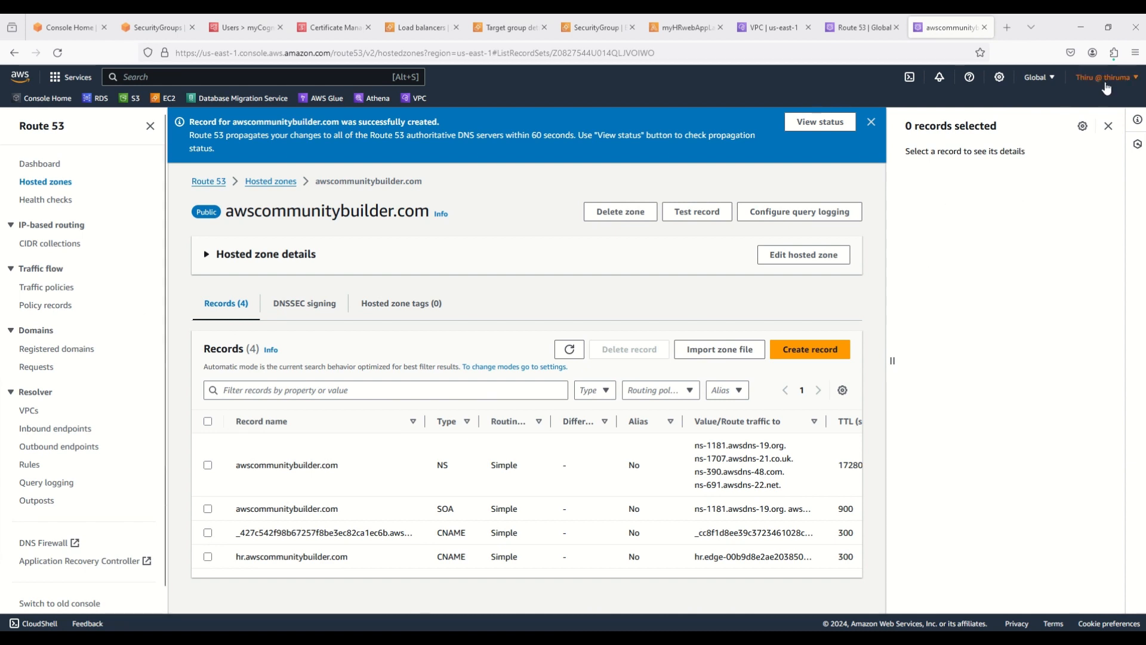
left_click(1135, 53)
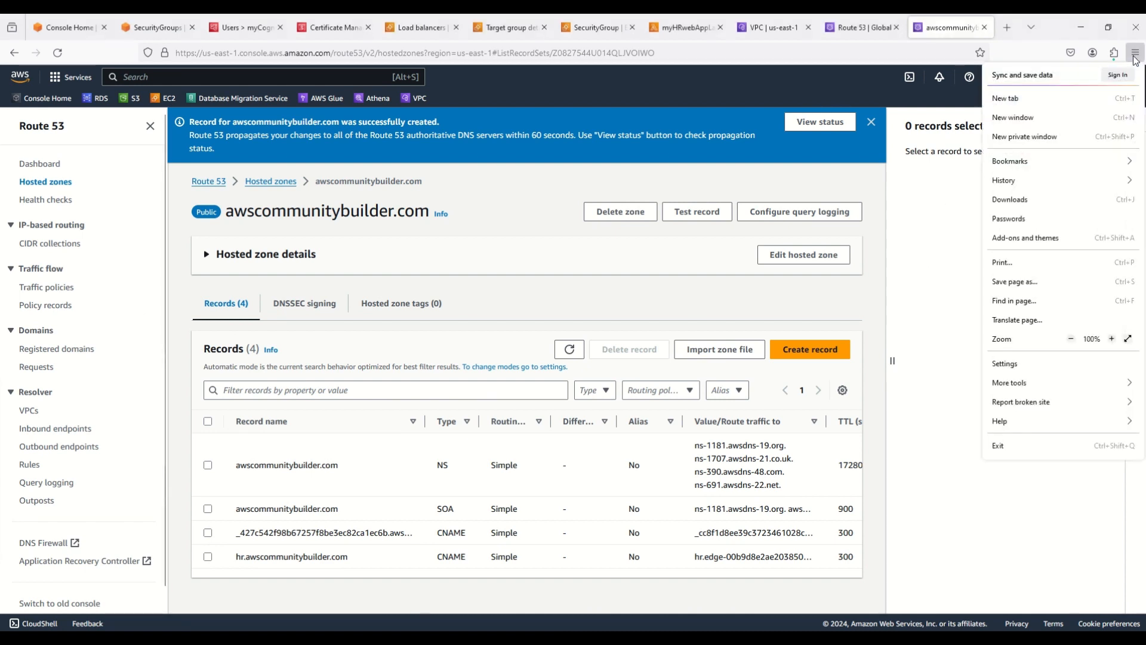
Load hr.awscommunitybuilder.com in a new private browsing window
left_click(1031, 138)
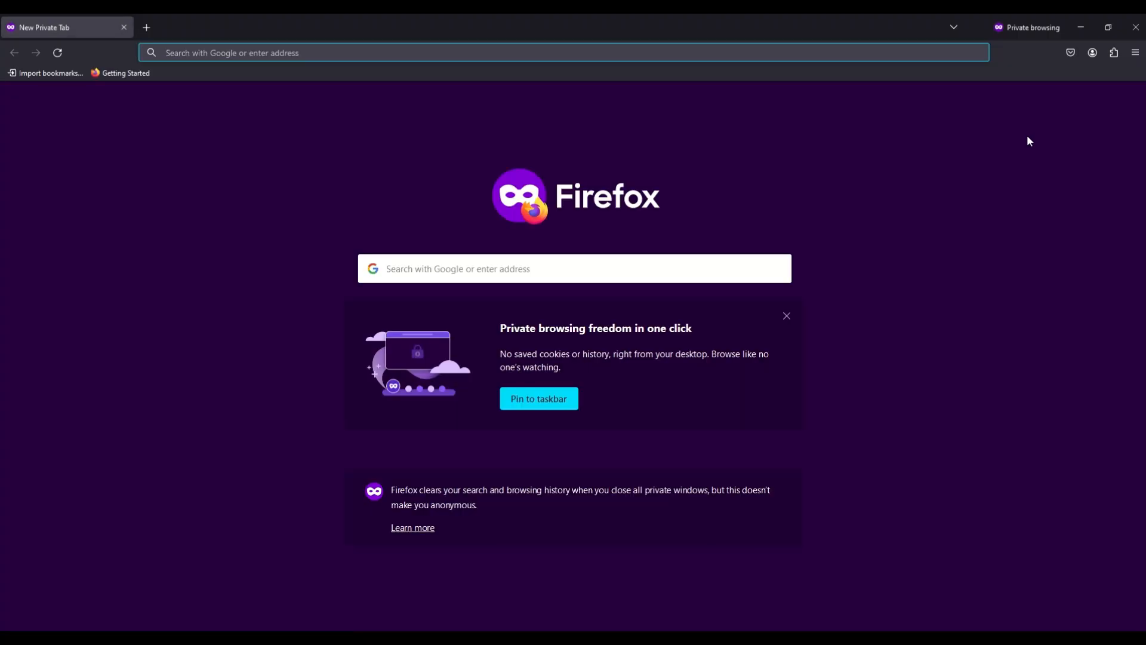
key("ctrl+v")
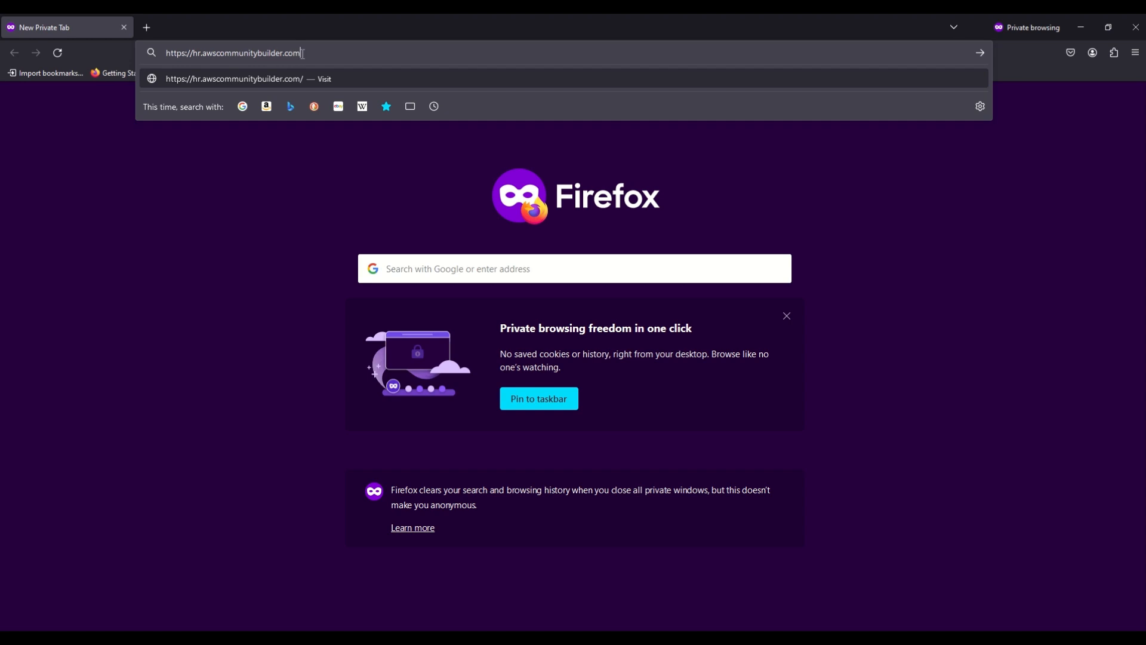
key("Return")
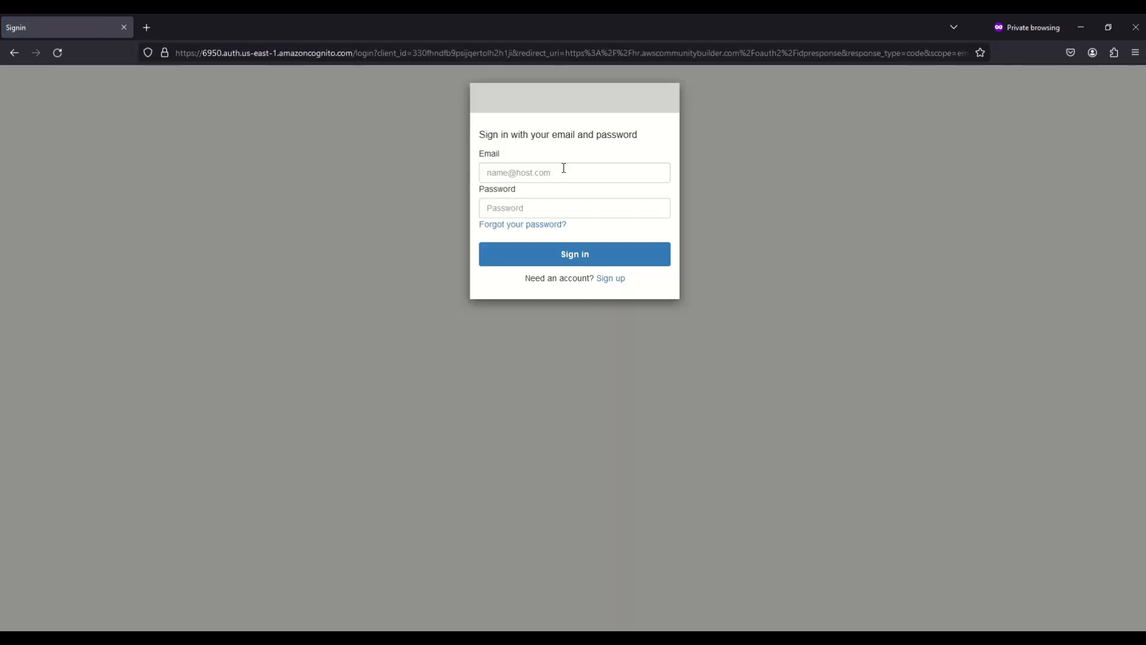
Sign in with the first HR user's e-mail and temporary password
left_click(538, 173)
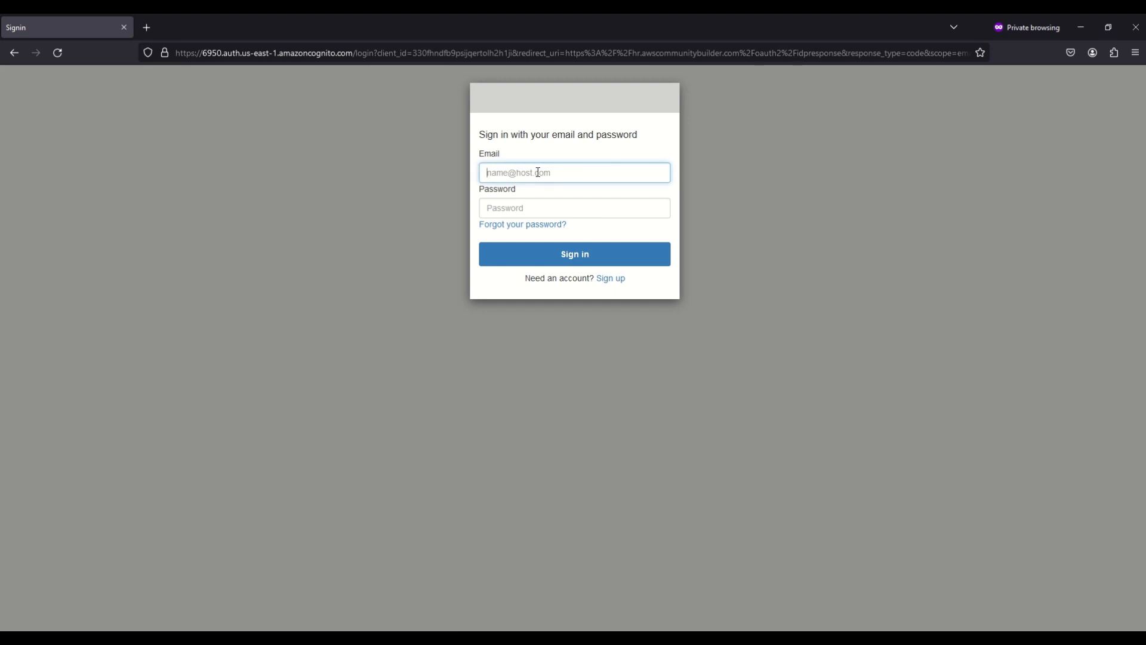
type("hruser1@example.com")
key("Tab")
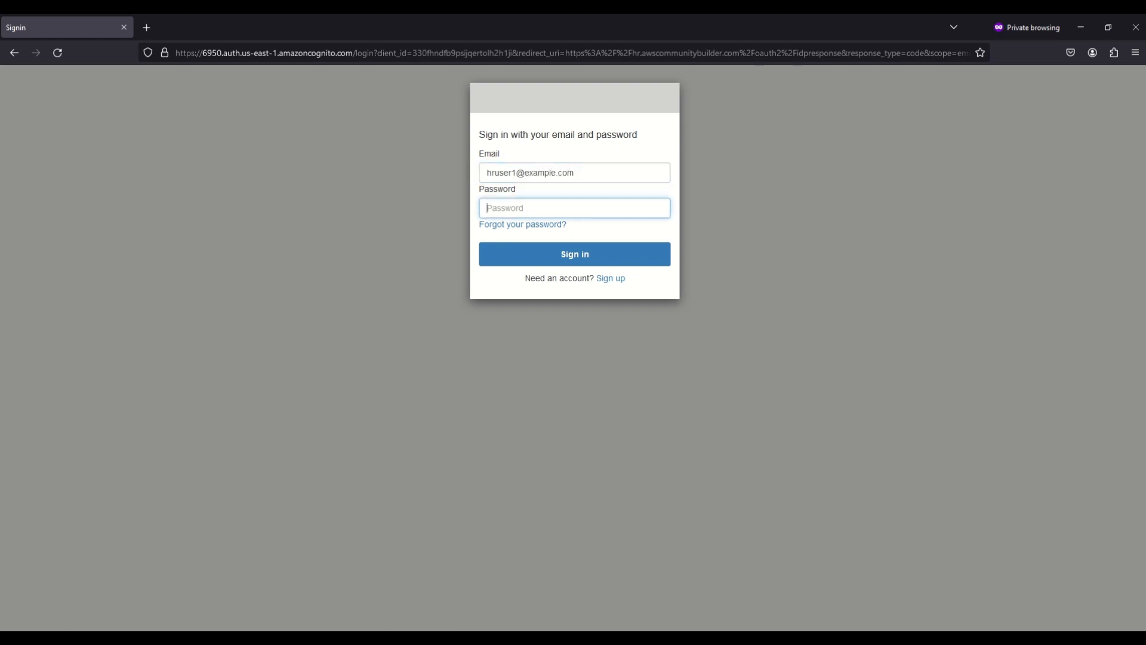
type("••••••")
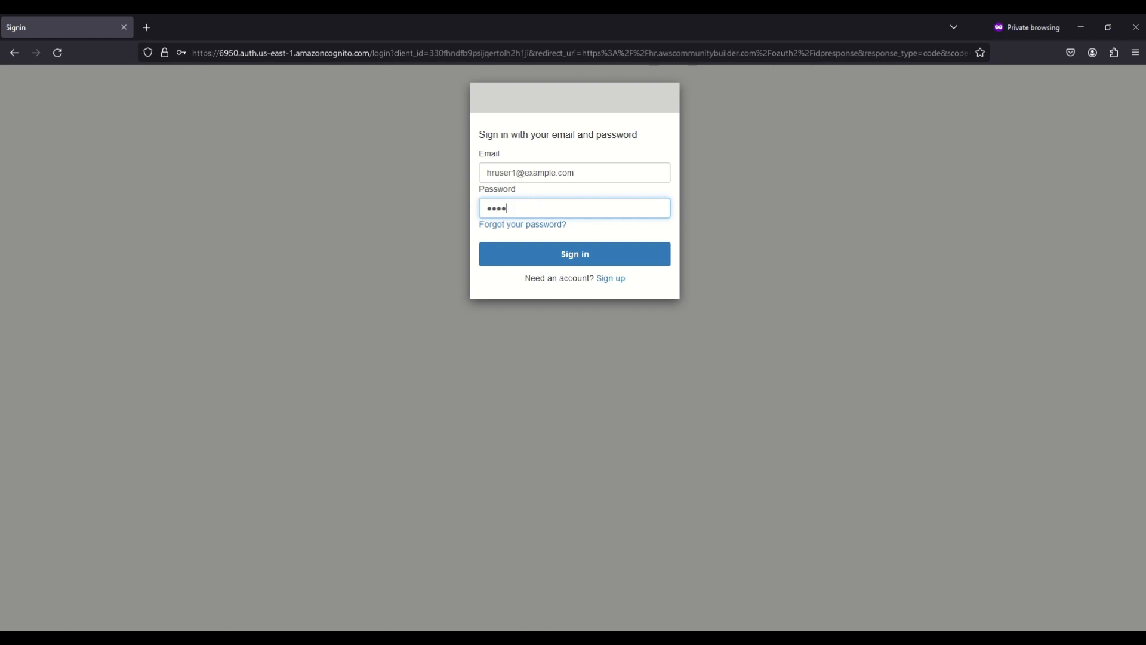
type("•••••")
key("Return")
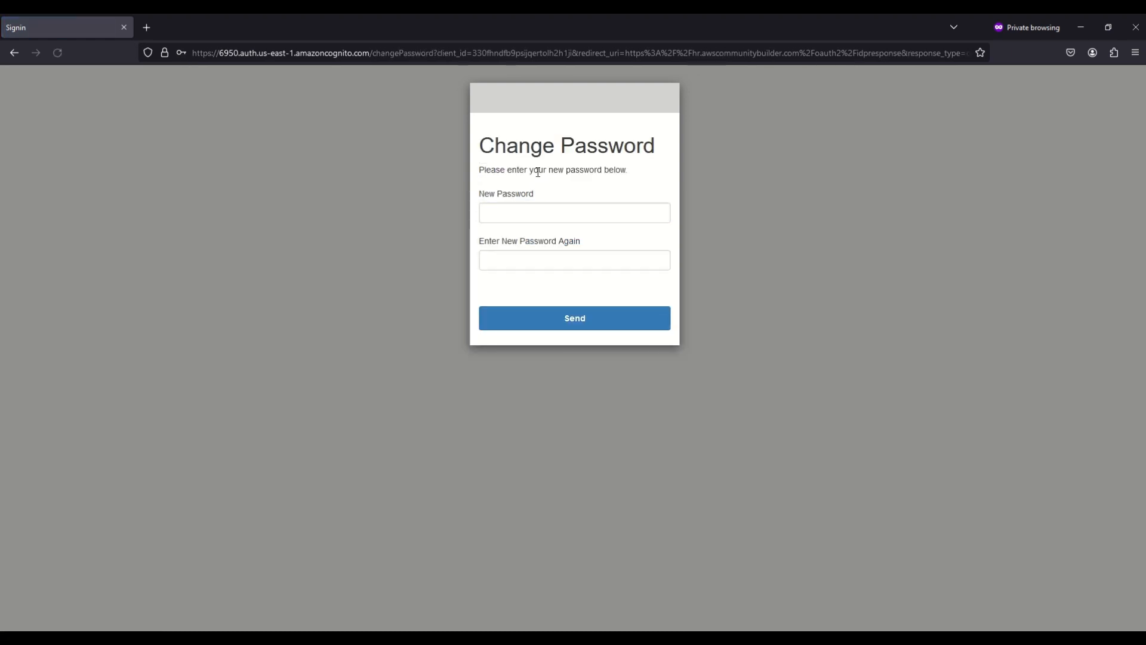
Enter and confirm a new password for the first HR user, reaching the HR Application welcome page
left_click(556, 214)
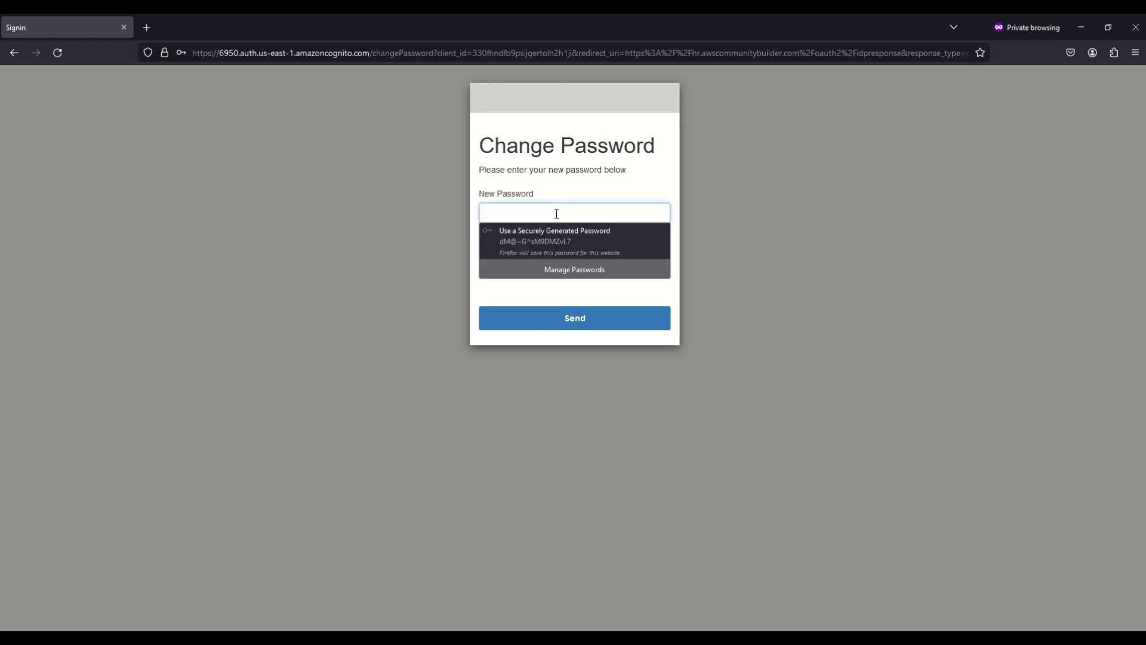
type("••••")
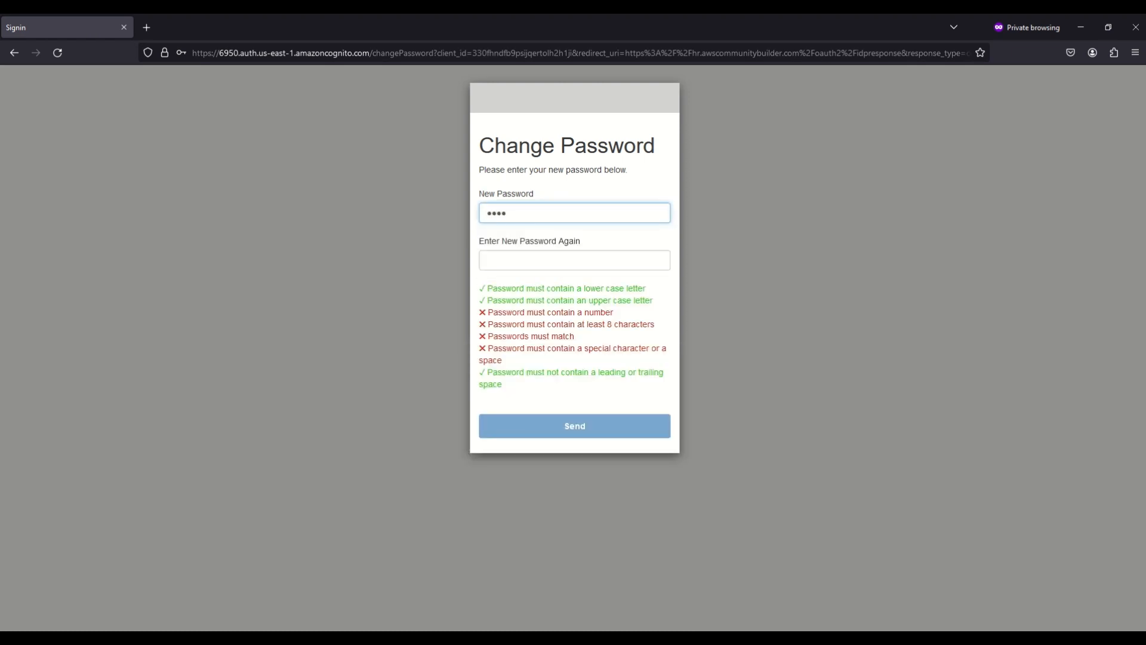
type("•••••")
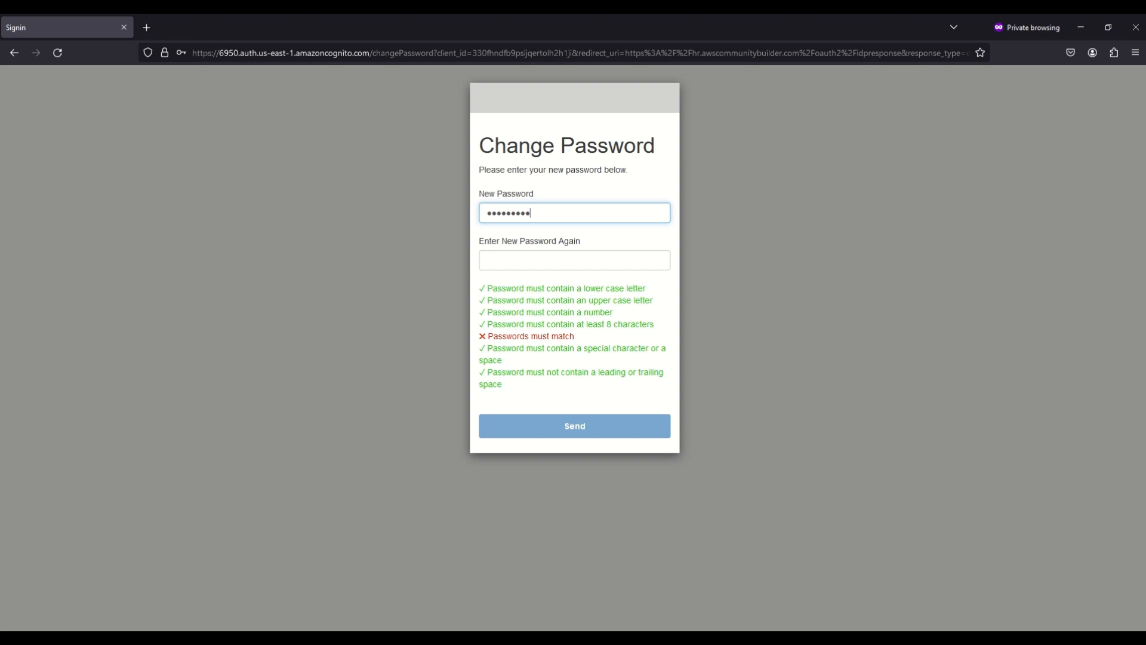
key("Tab")
type("•")
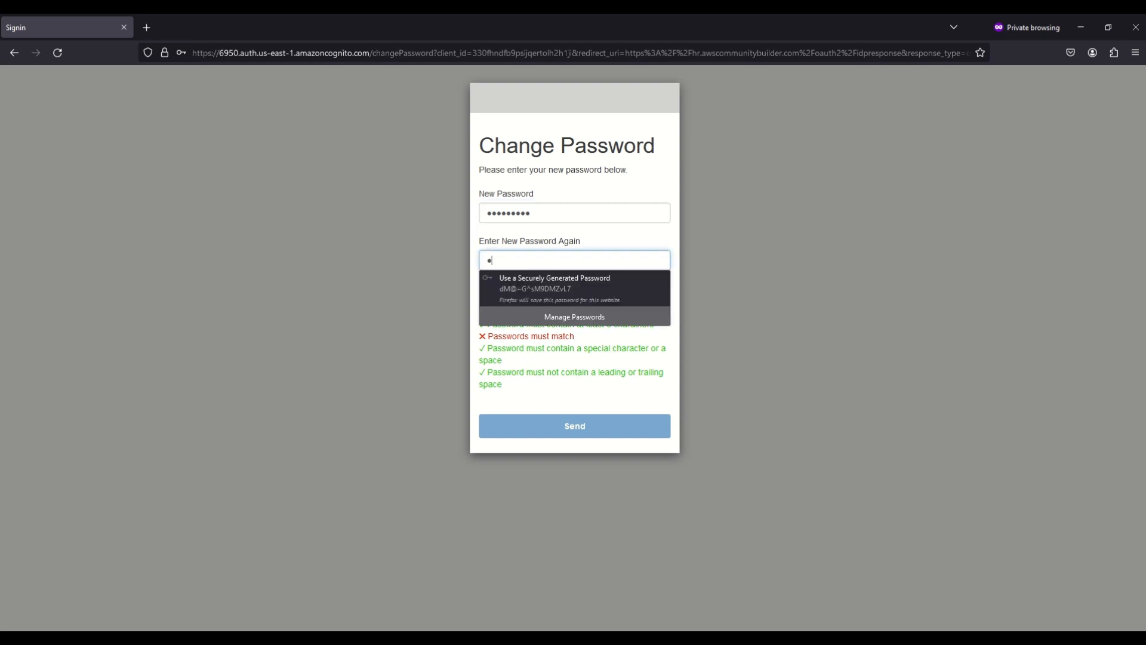
type("•••")
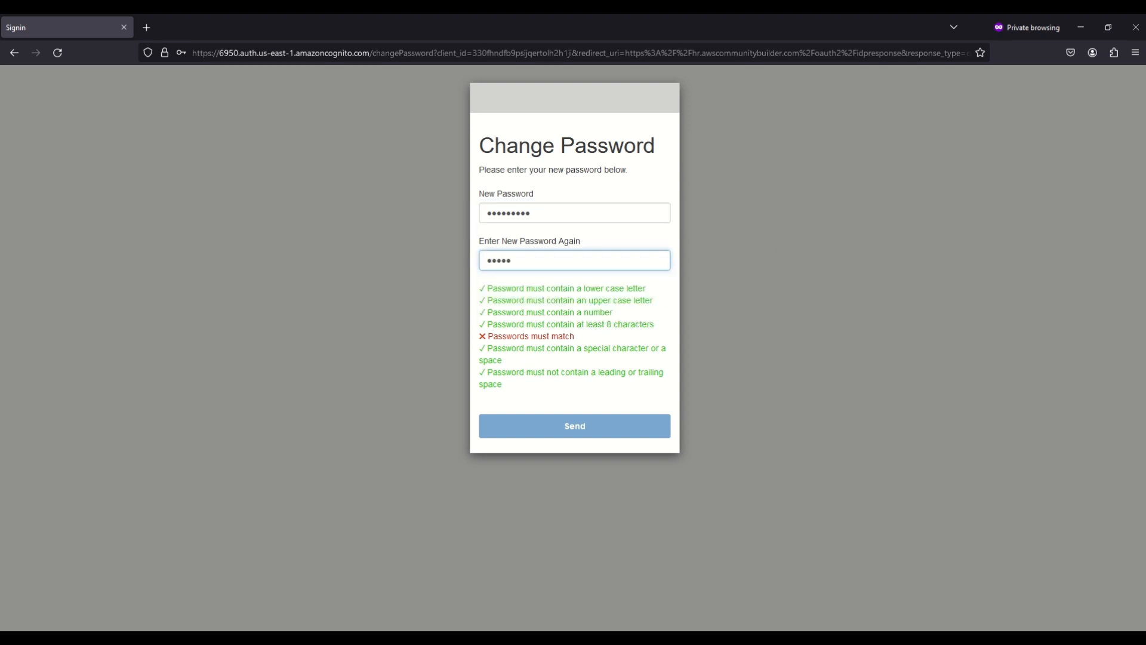
type("•••••")
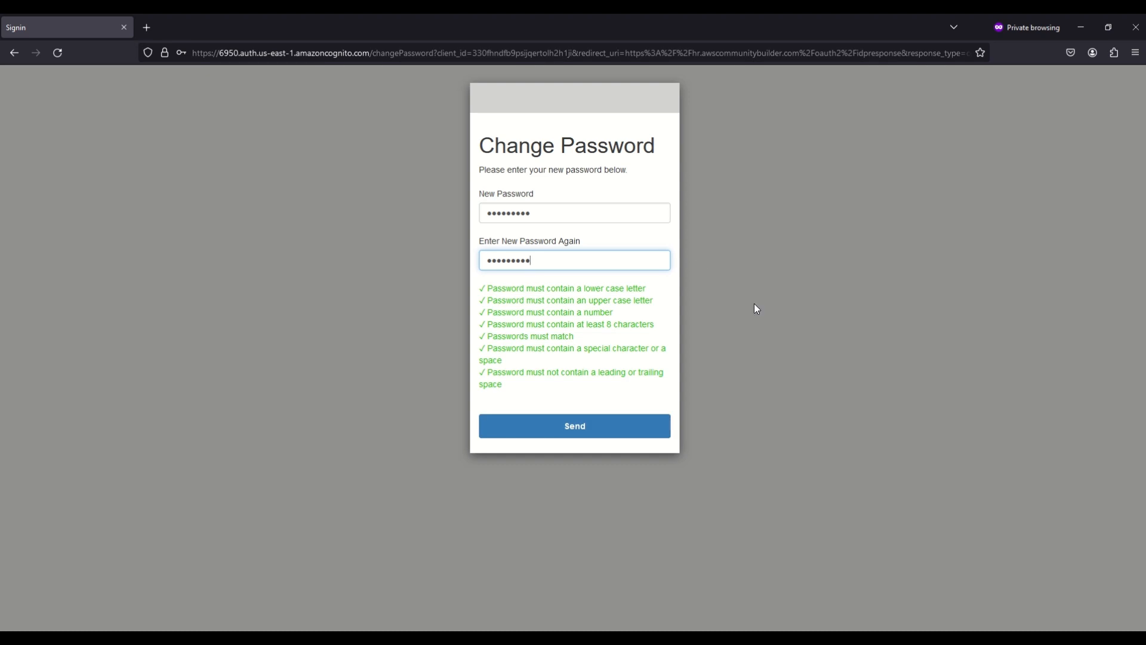
left_click(575, 426)
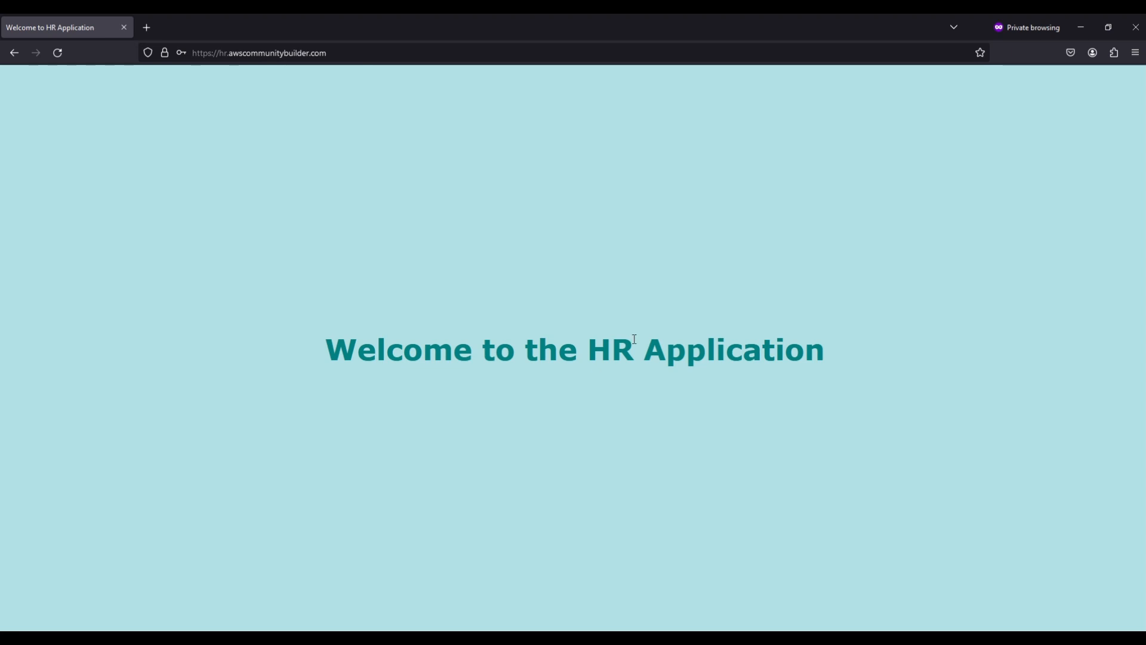
Replace the old private window with a fresh one loading hr.awscommunitybuilder.com
left_click(1107, 29)
left_click(955, 71)
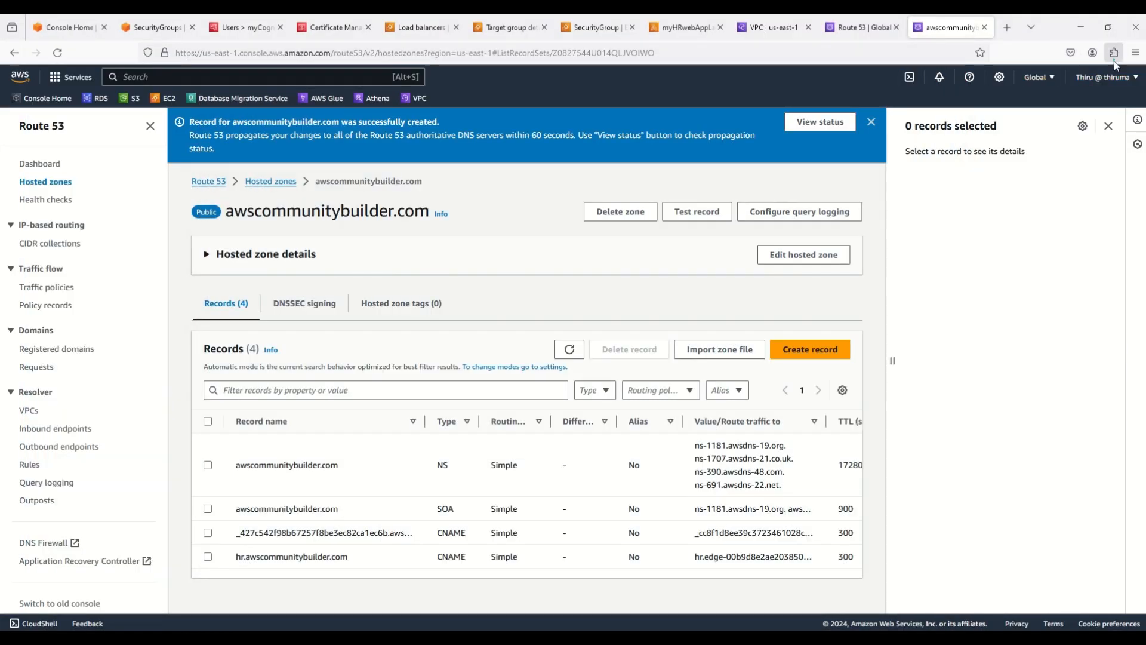
left_click(1135, 54)
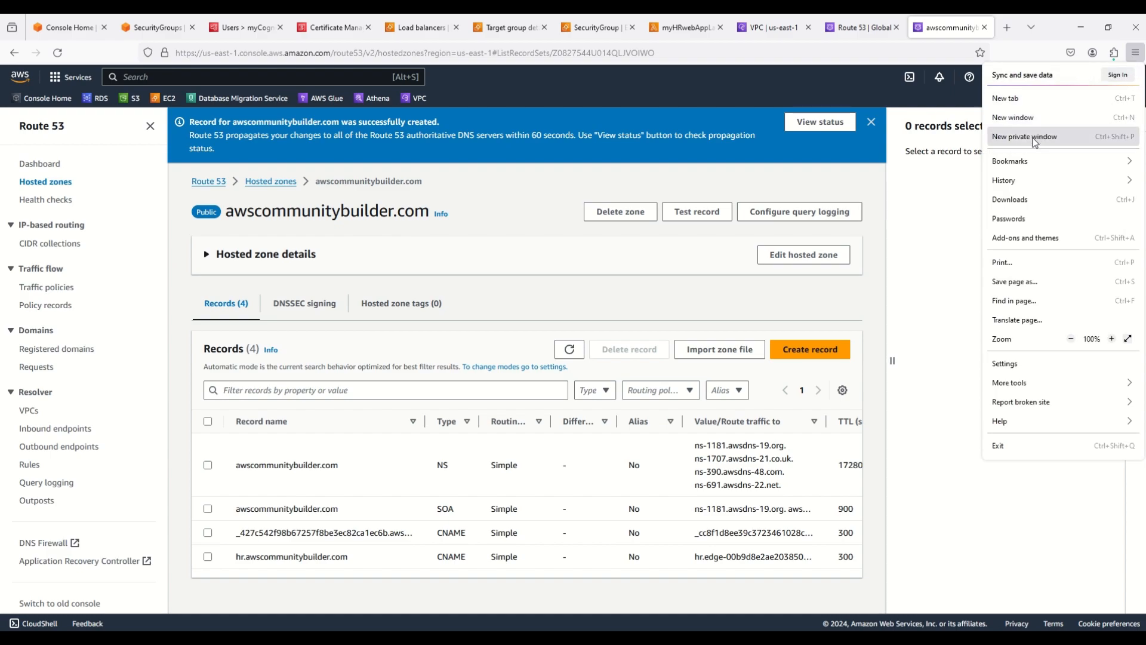
left_click(1035, 139)
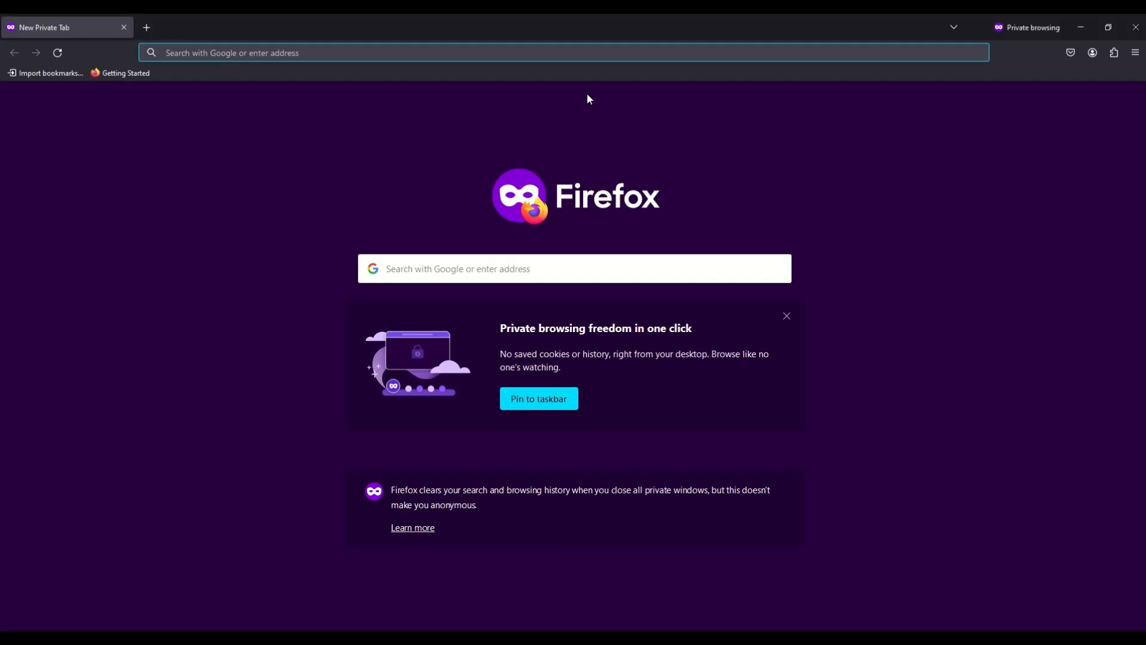
type("https://hr.awscommunitybuilder.com")
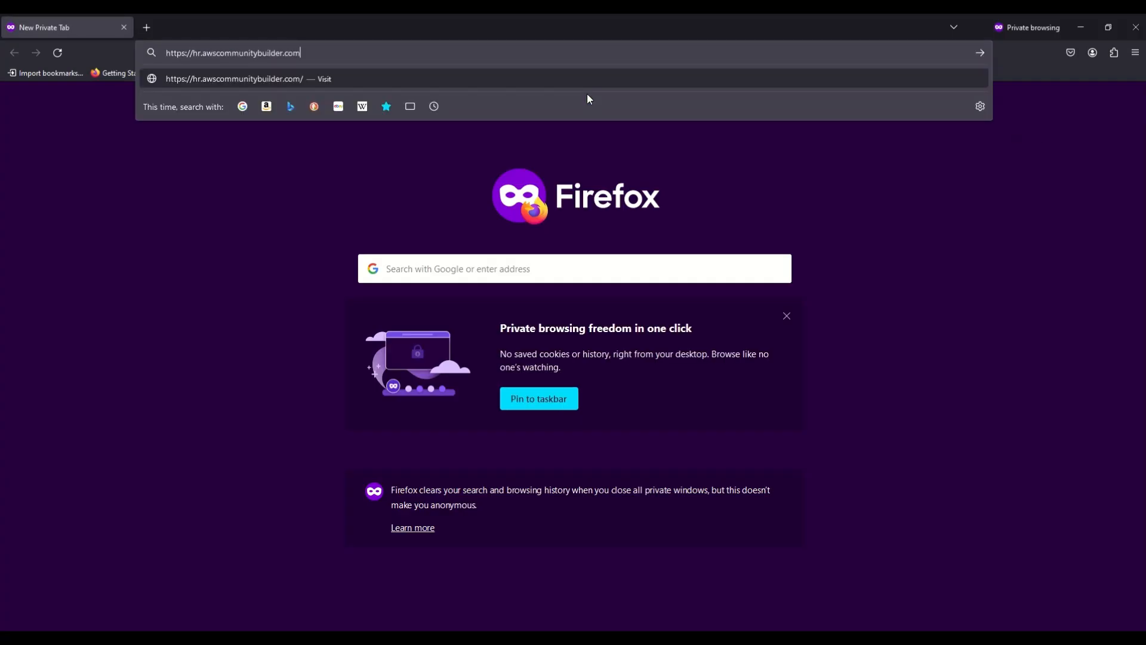
key("Return")
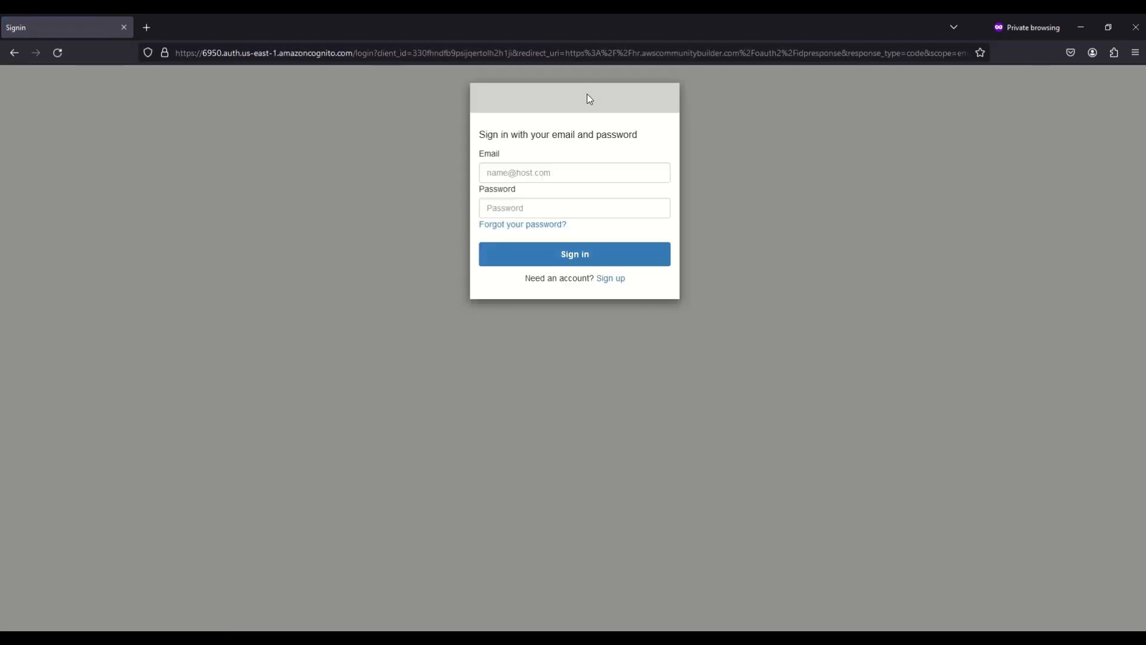
Sign in with the second HR user's e-mail and temporary password
left_click(556, 175)
type("h")
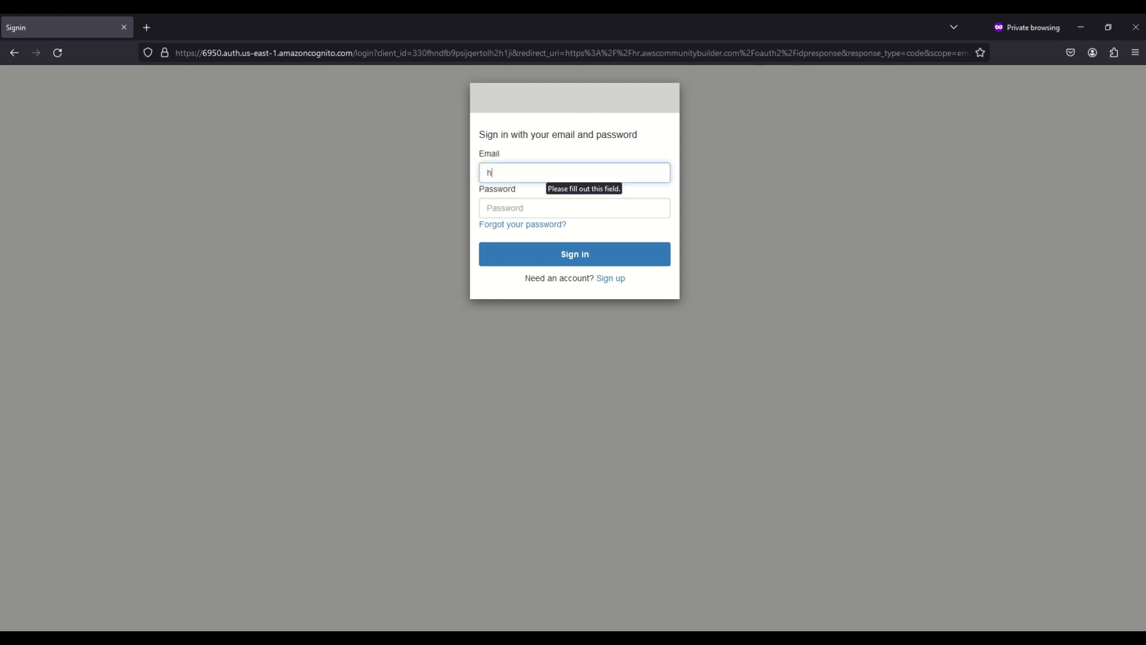
type("ruser2@example.com•••••")
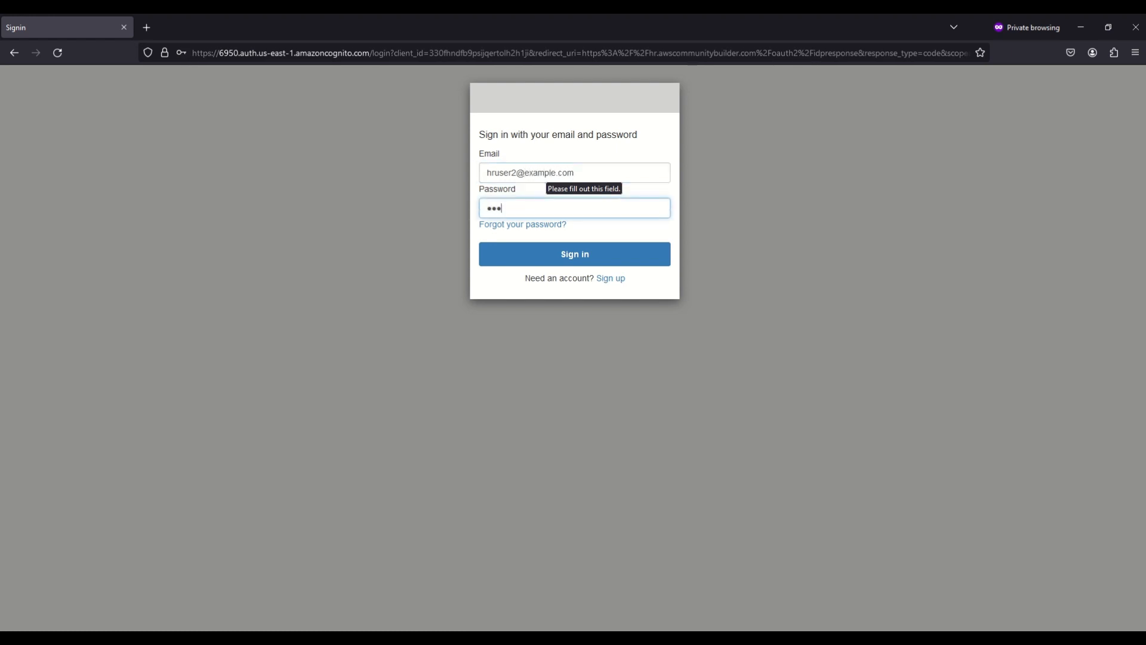
type("••••••")
key("Return")
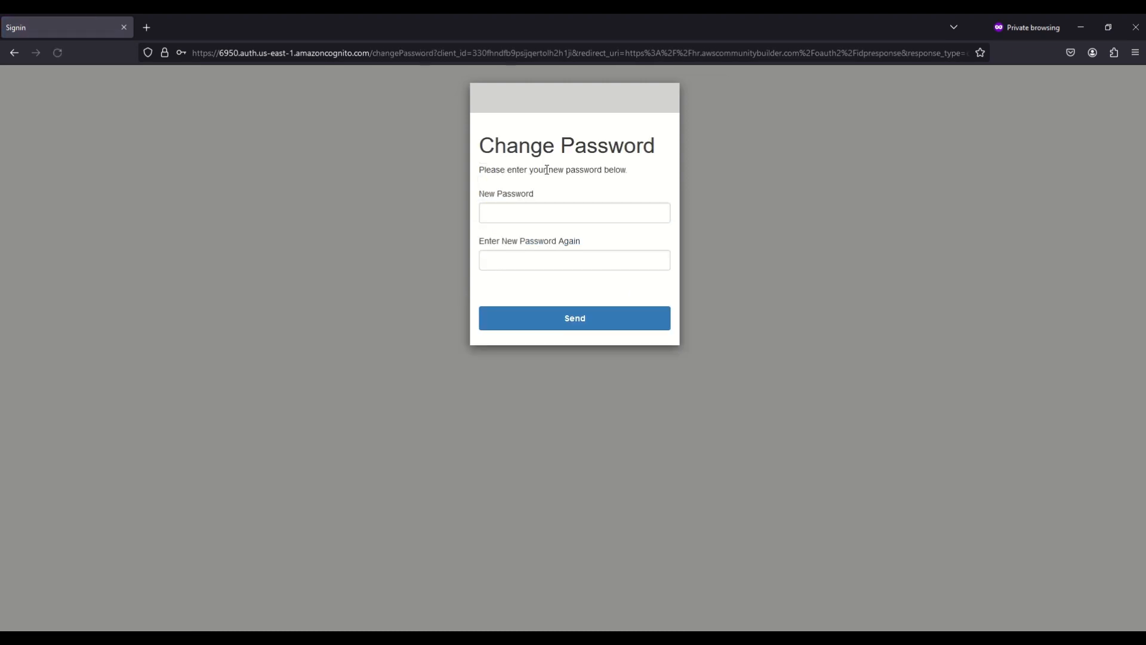
Enter and confirm the second HR user's new password, which gets 403 Unauthorized from hr.awscommunitybuilder.com
left_click(582, 214)
type("•••••")
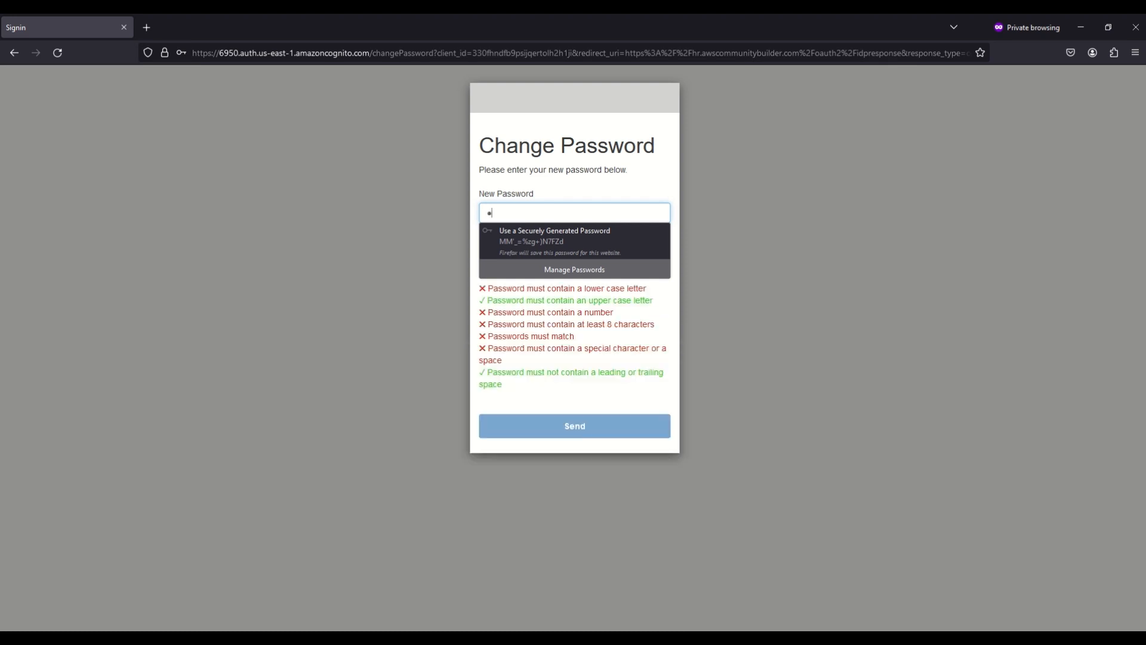
type("••••")
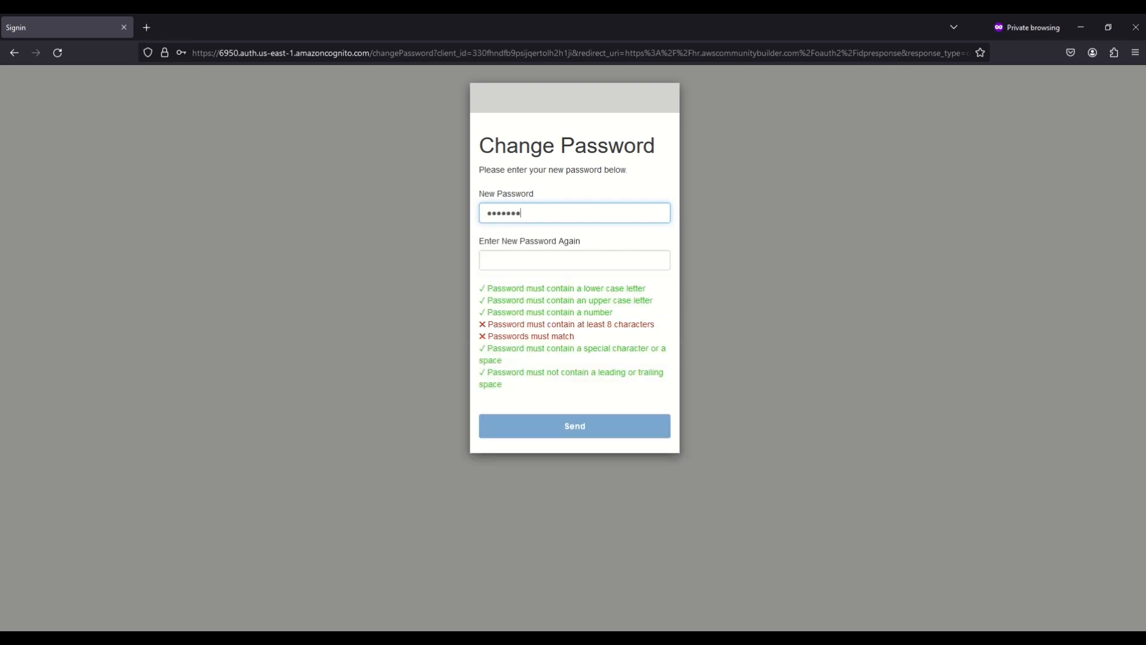
key("Tab")
type("••••")
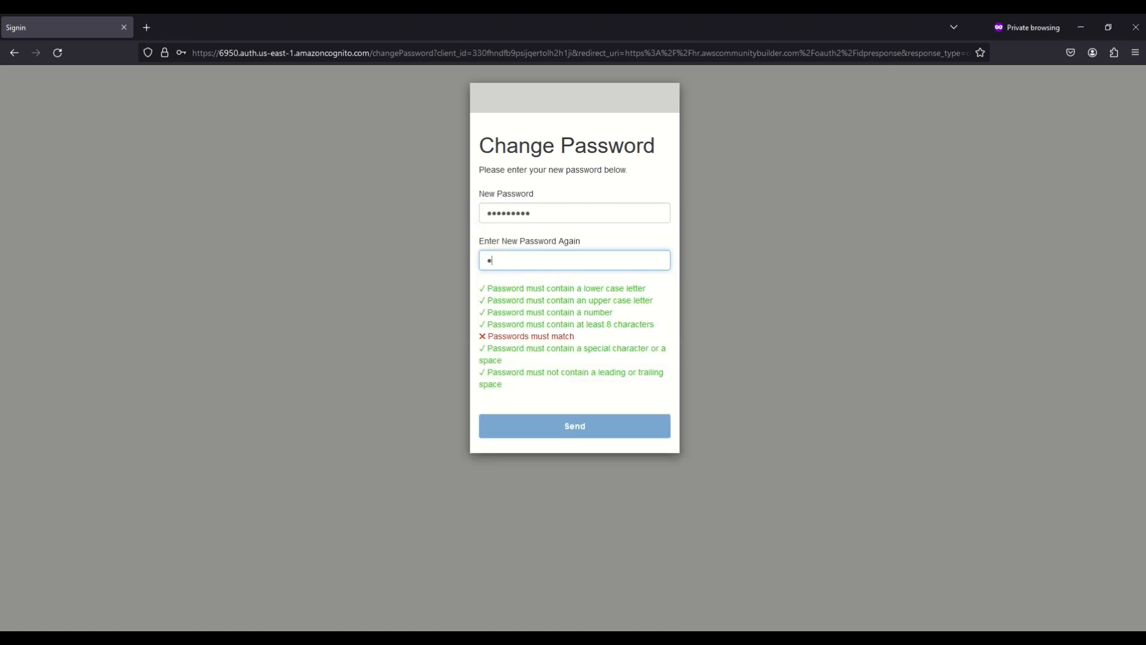
type("•••••")
left_click(576, 425)
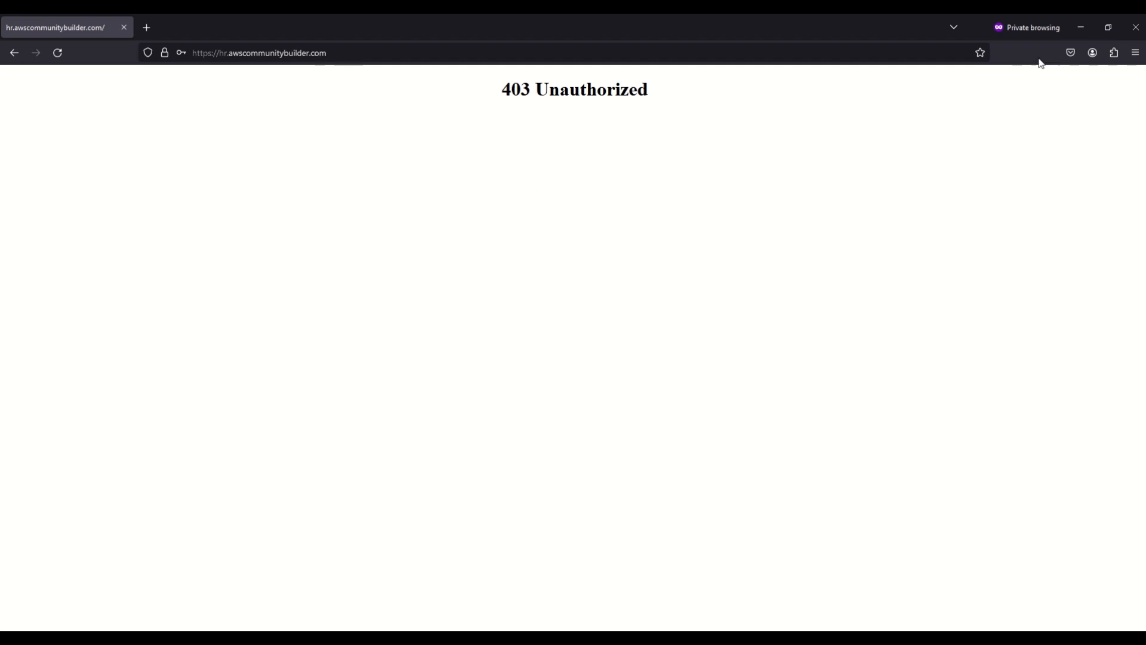
left_click(1109, 28)
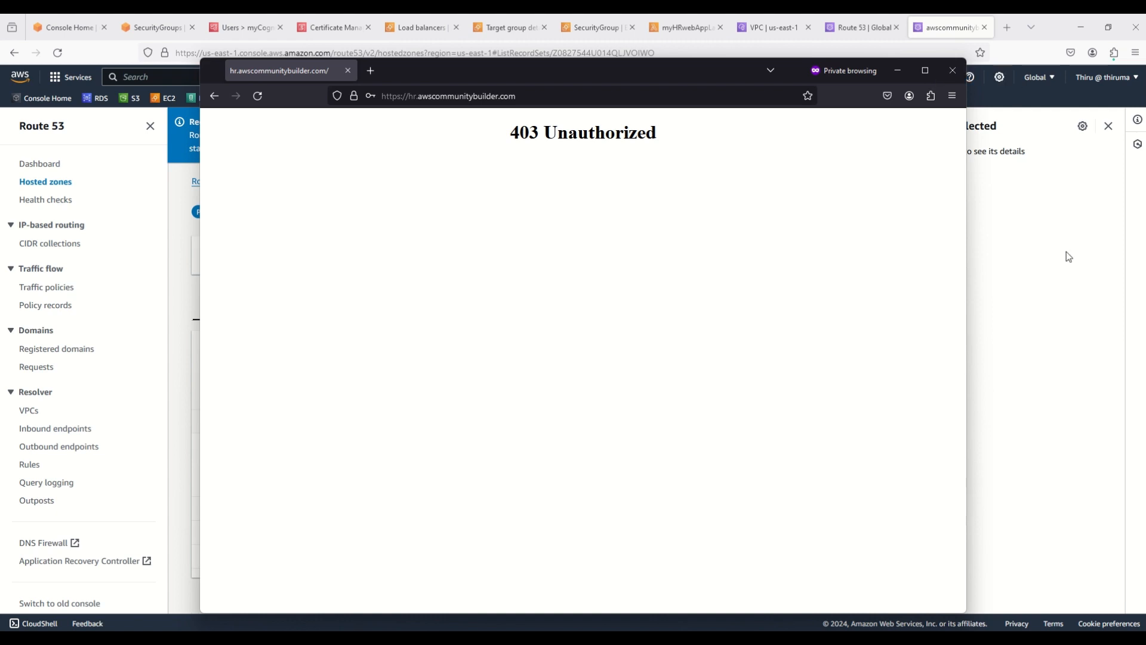
On the myCognitoUserPool Users list, highlight Email verified: Yes for the first user, No for the second
left_click(1066, 252)
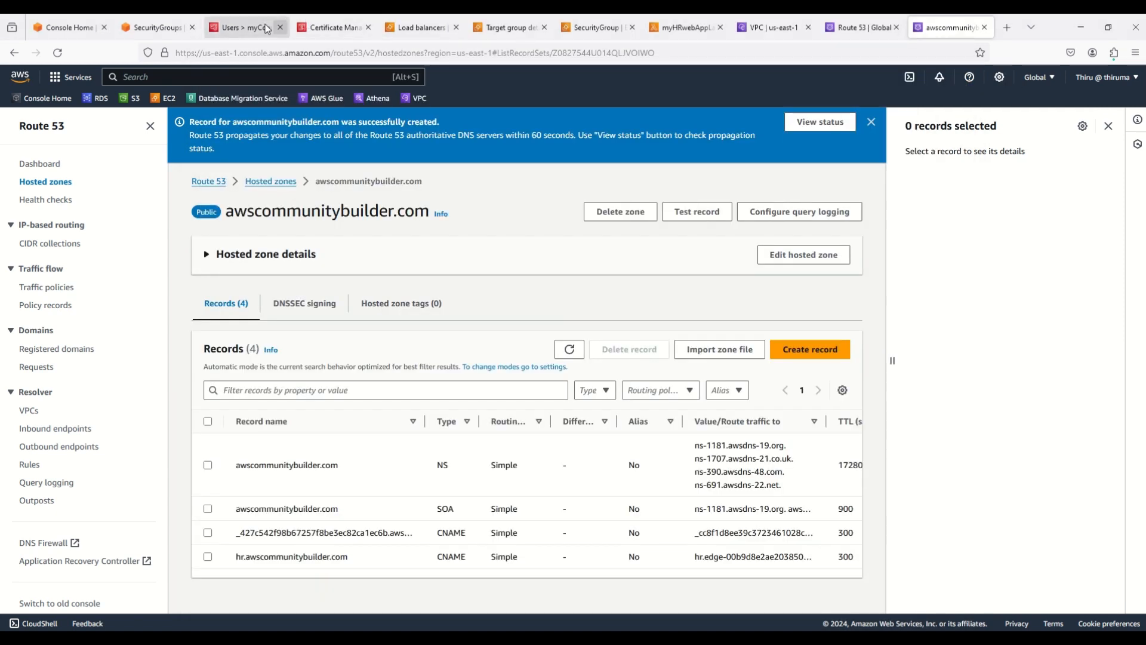
left_click(248, 30)
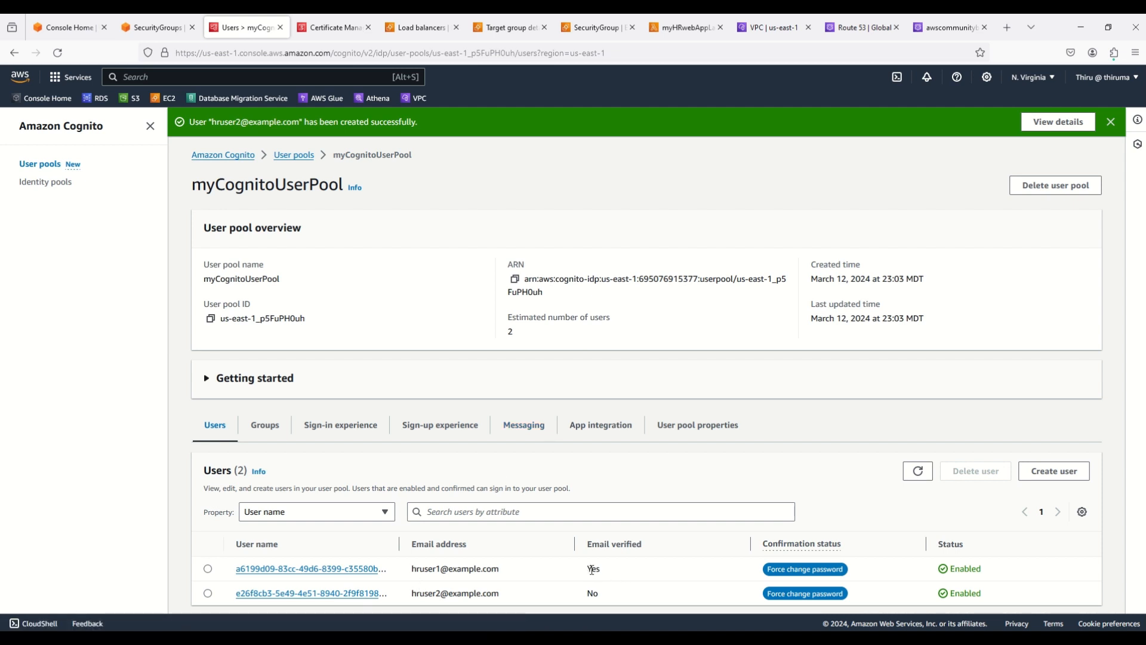
double_click(592, 571)
double_click(593, 594)
left_click(595, 594)
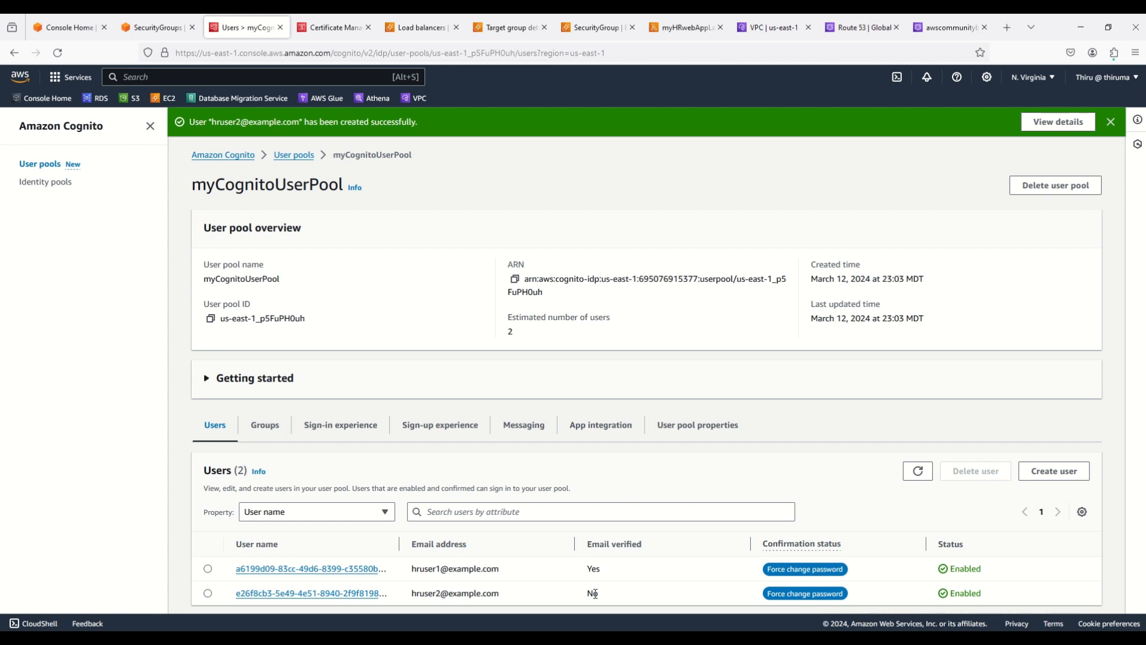